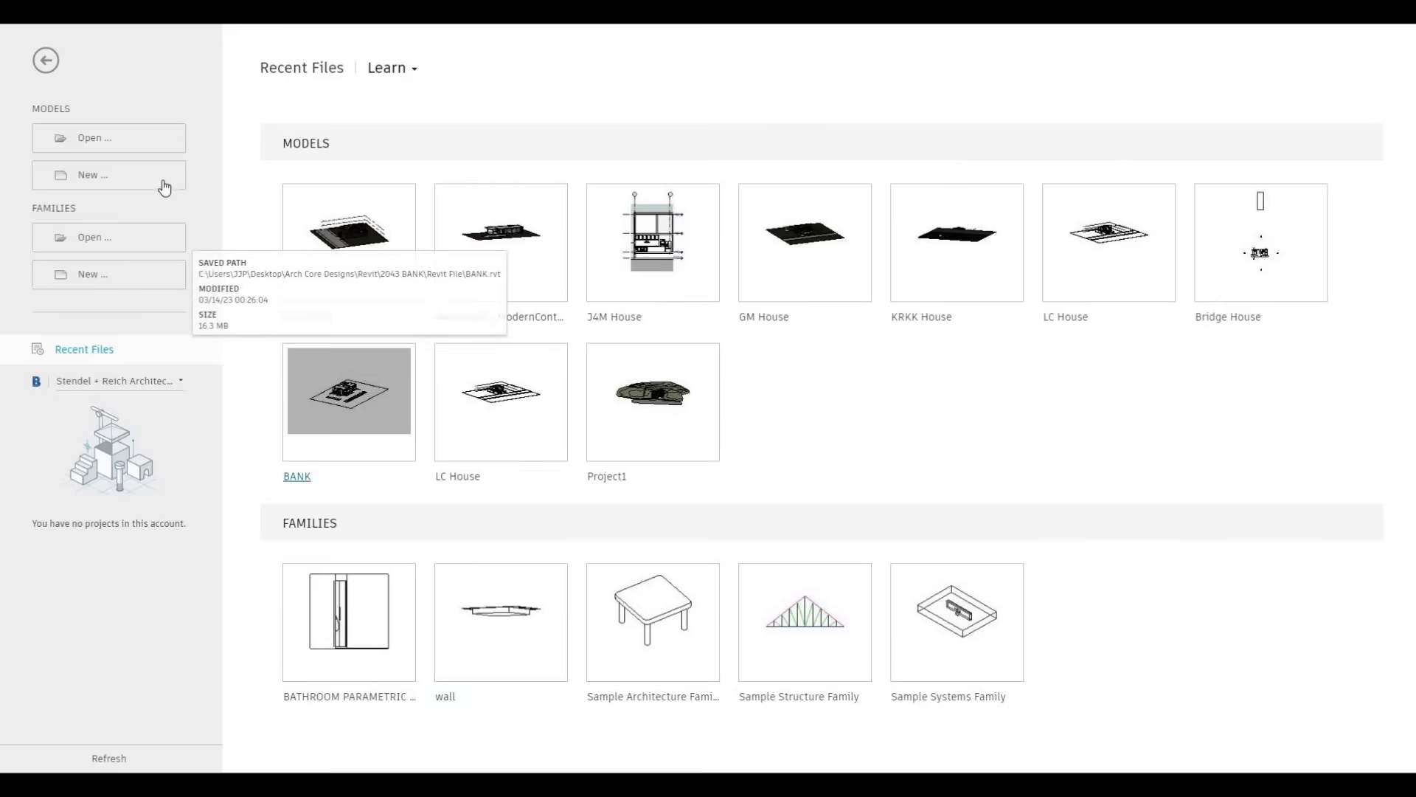
# Create a new project from the Architectural Template.
pyautogui.click(86, 177)
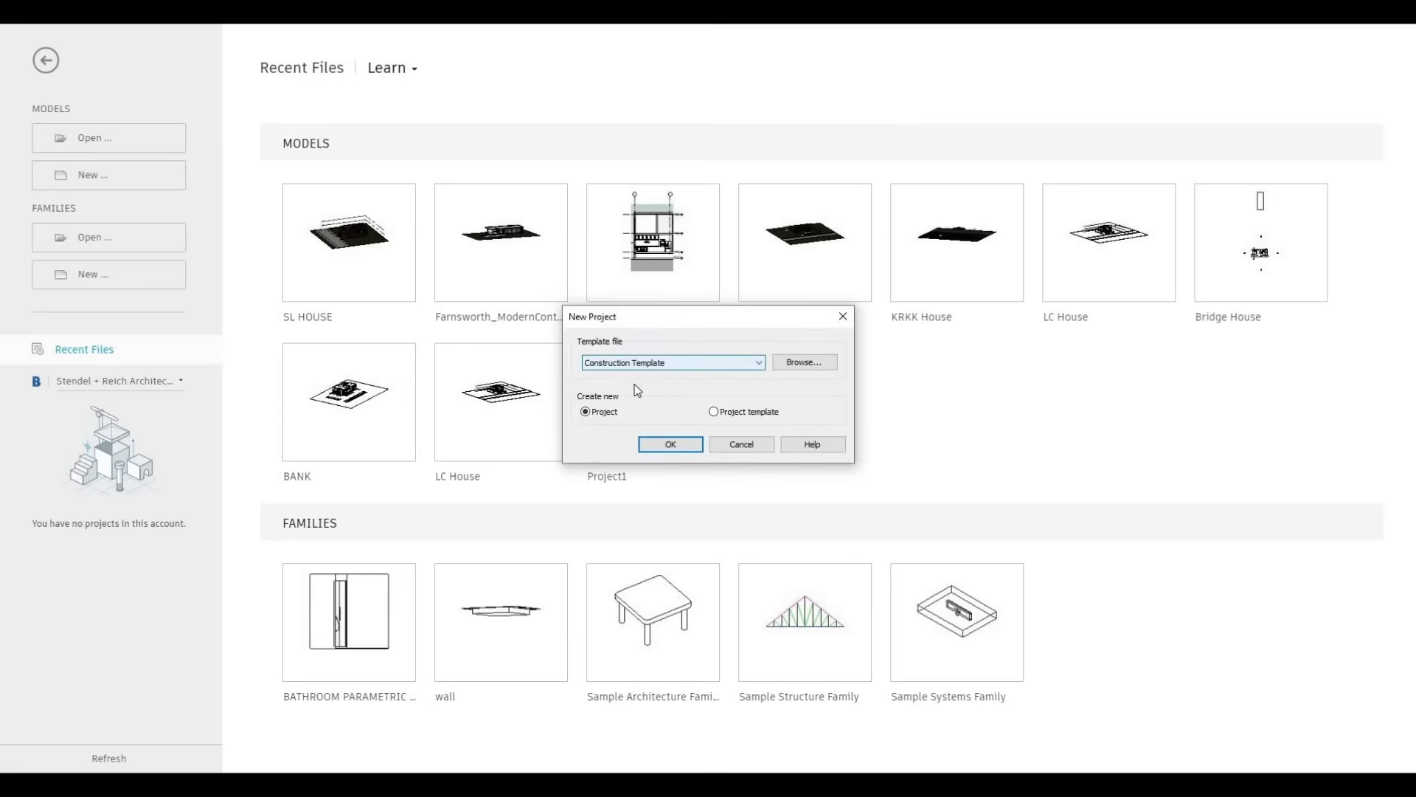
pyautogui.click(639, 363)
pyautogui.click(629, 396)
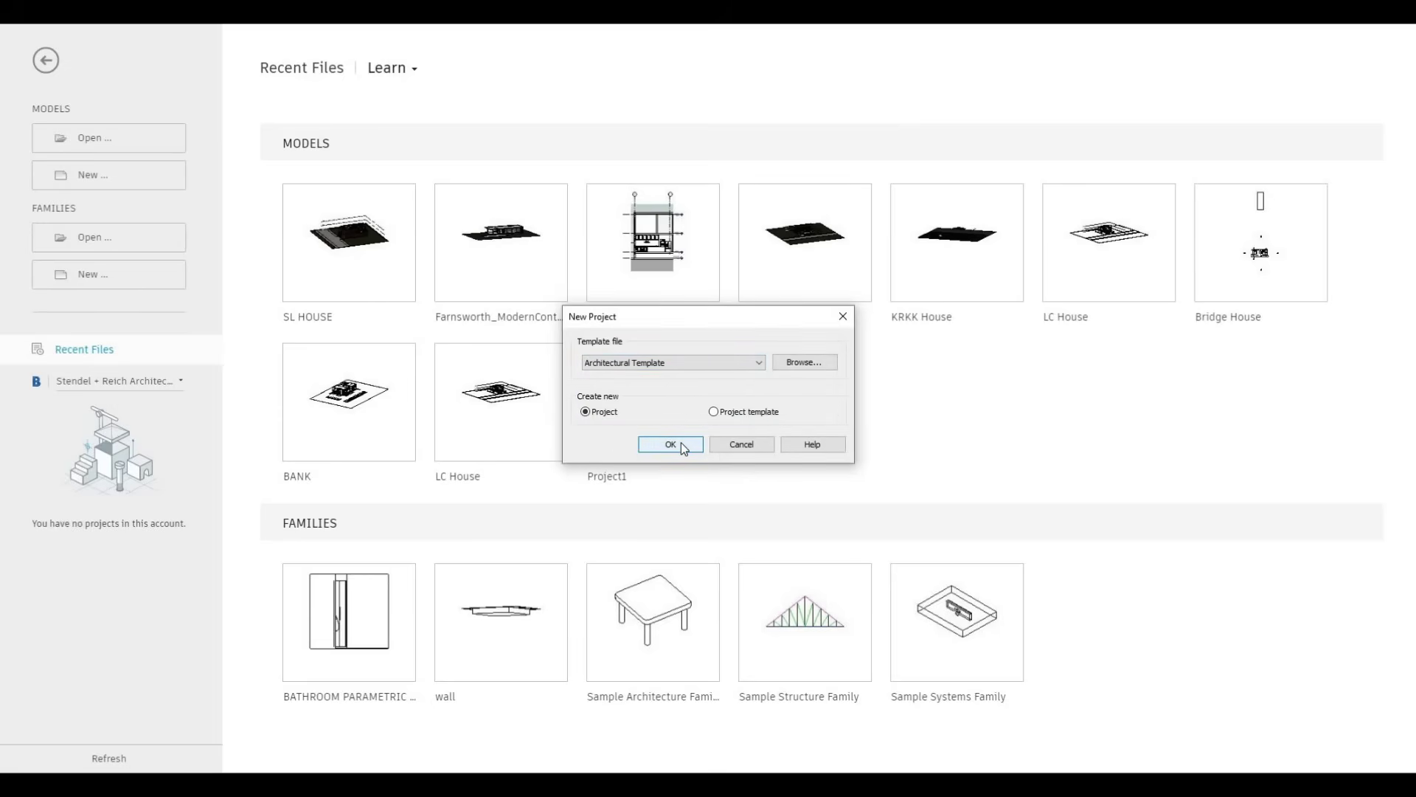
pyautogui.click(682, 445)
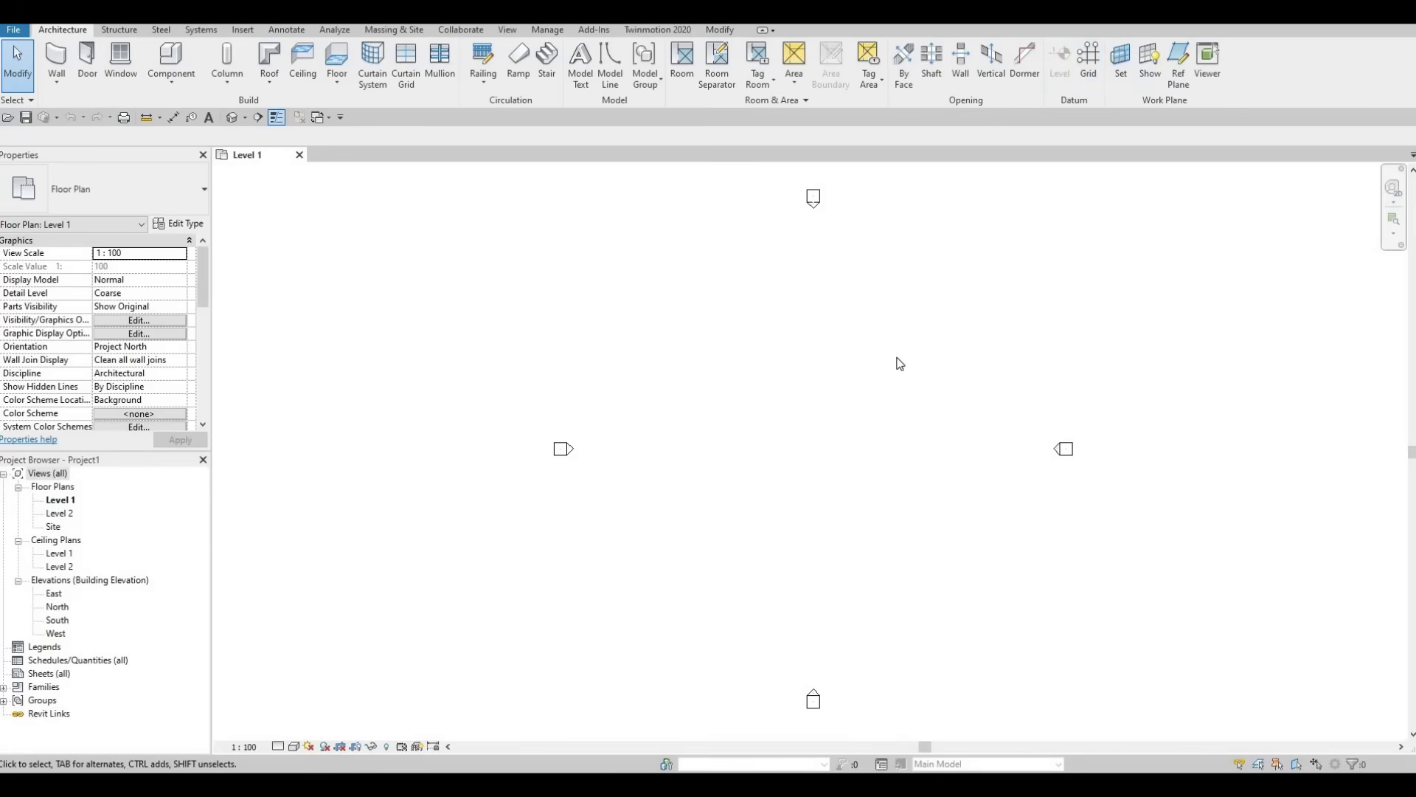
# Draw a nearly vertical grid line at about 92° on the Level 1 plan, from below upward, between the west and east elevation markers.
pyautogui.press('g')
pyautogui.press('r')
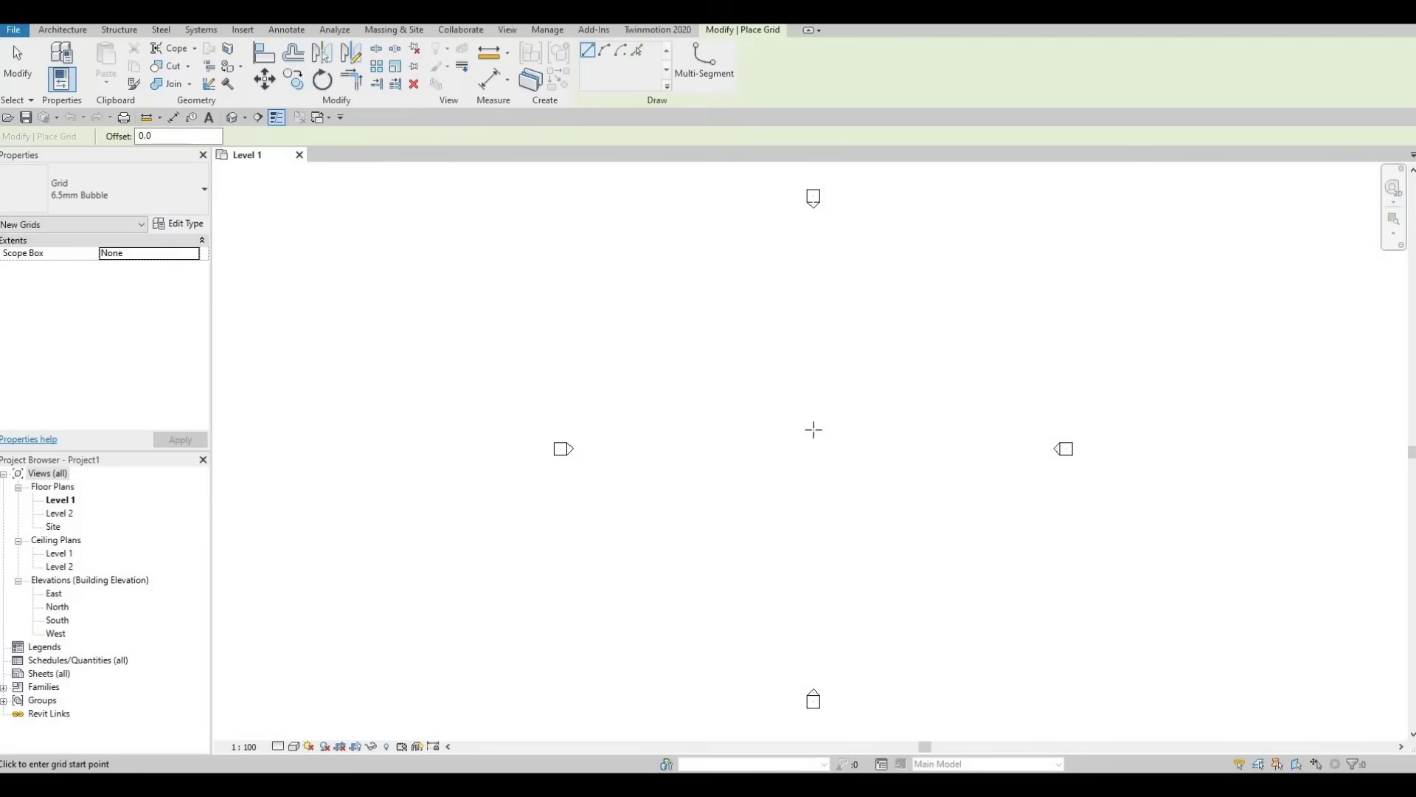
pyautogui.click(720, 259)
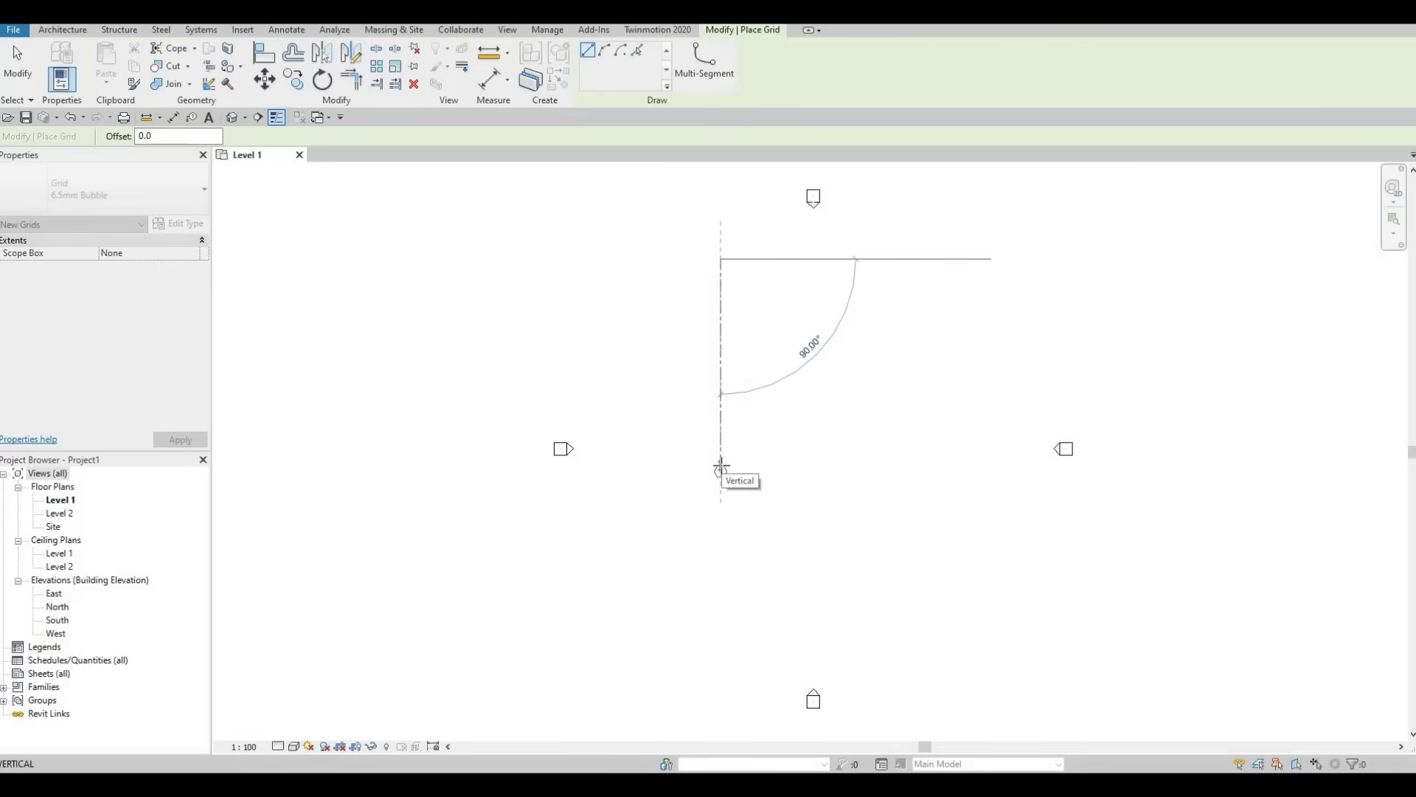
pyautogui.press('Escape')
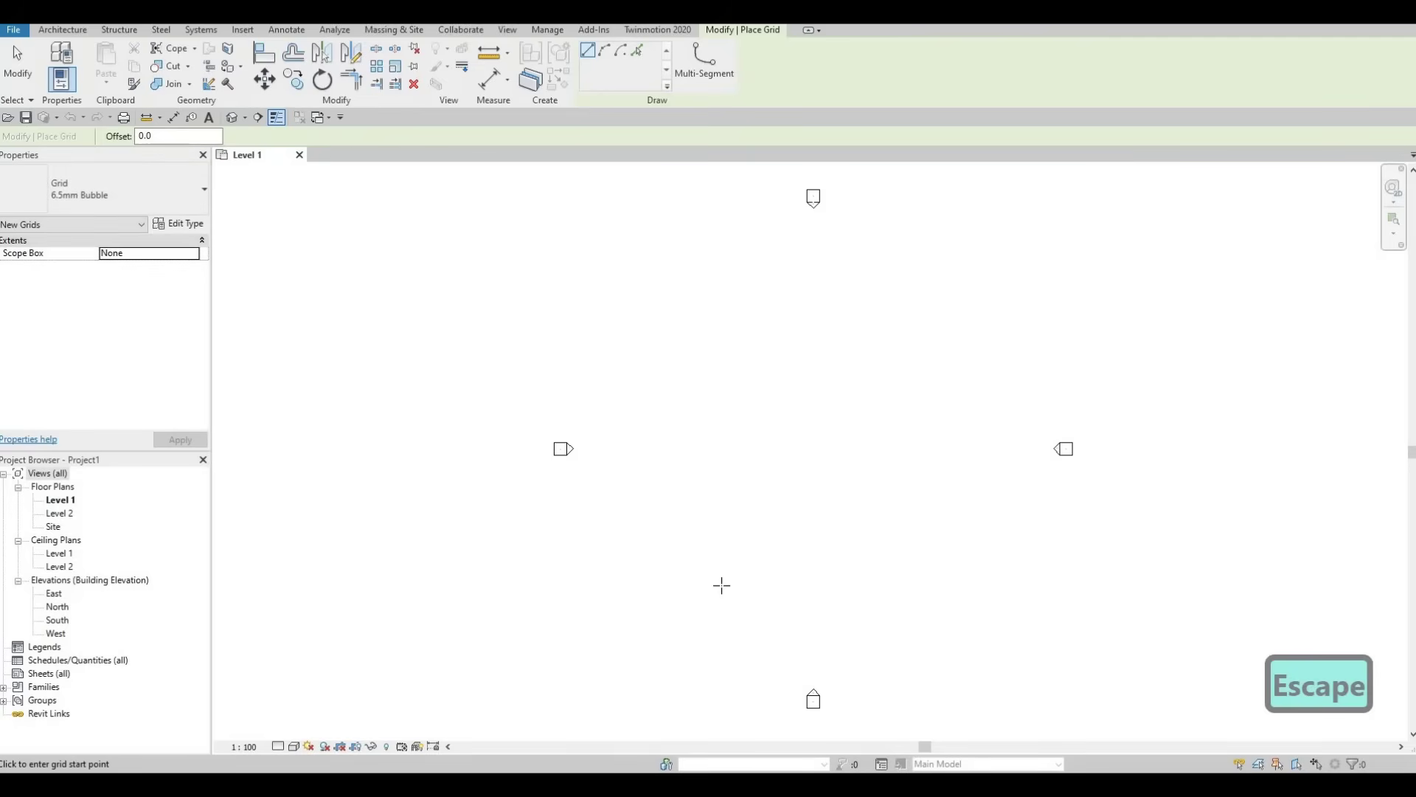
pyautogui.click(722, 585)
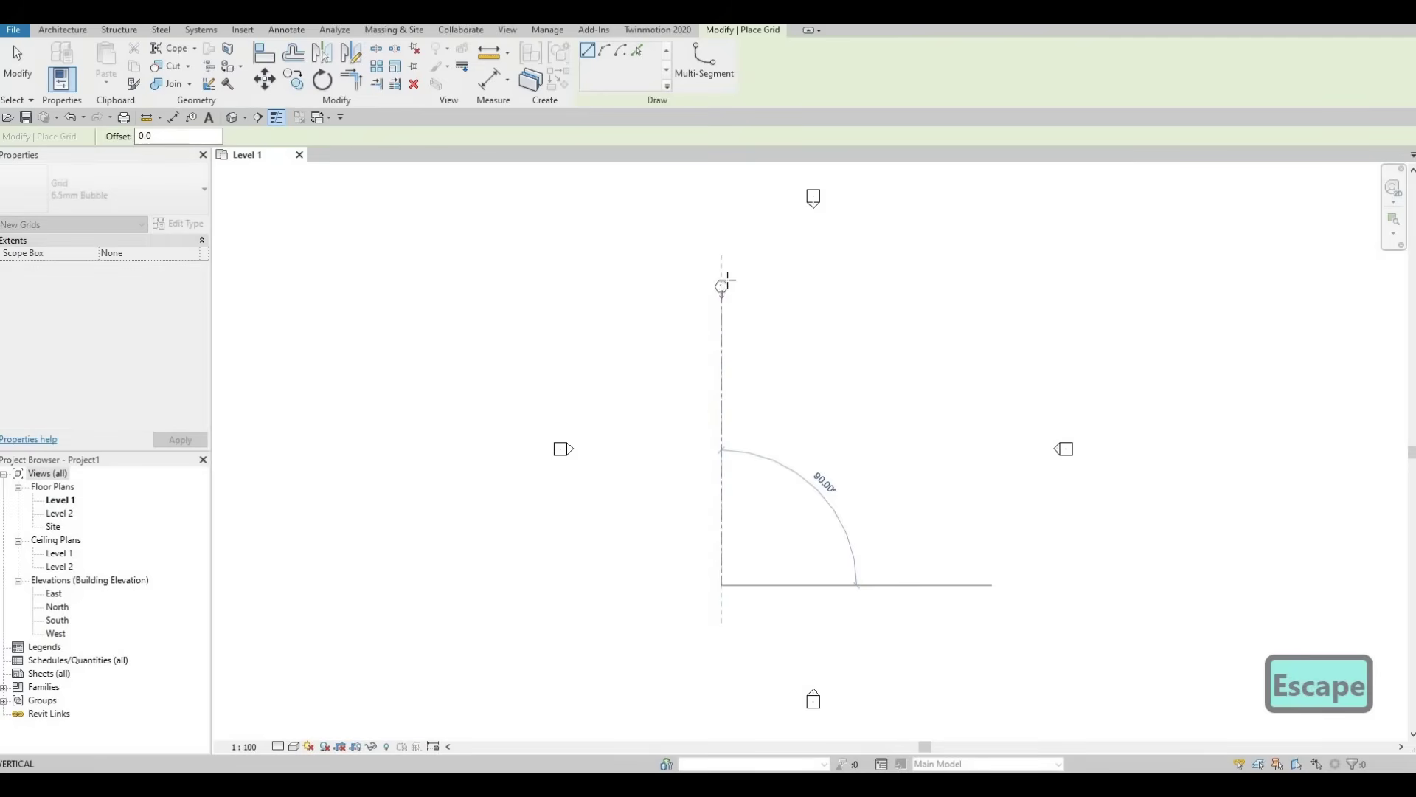
pyautogui.scroll(2, 723, 272)
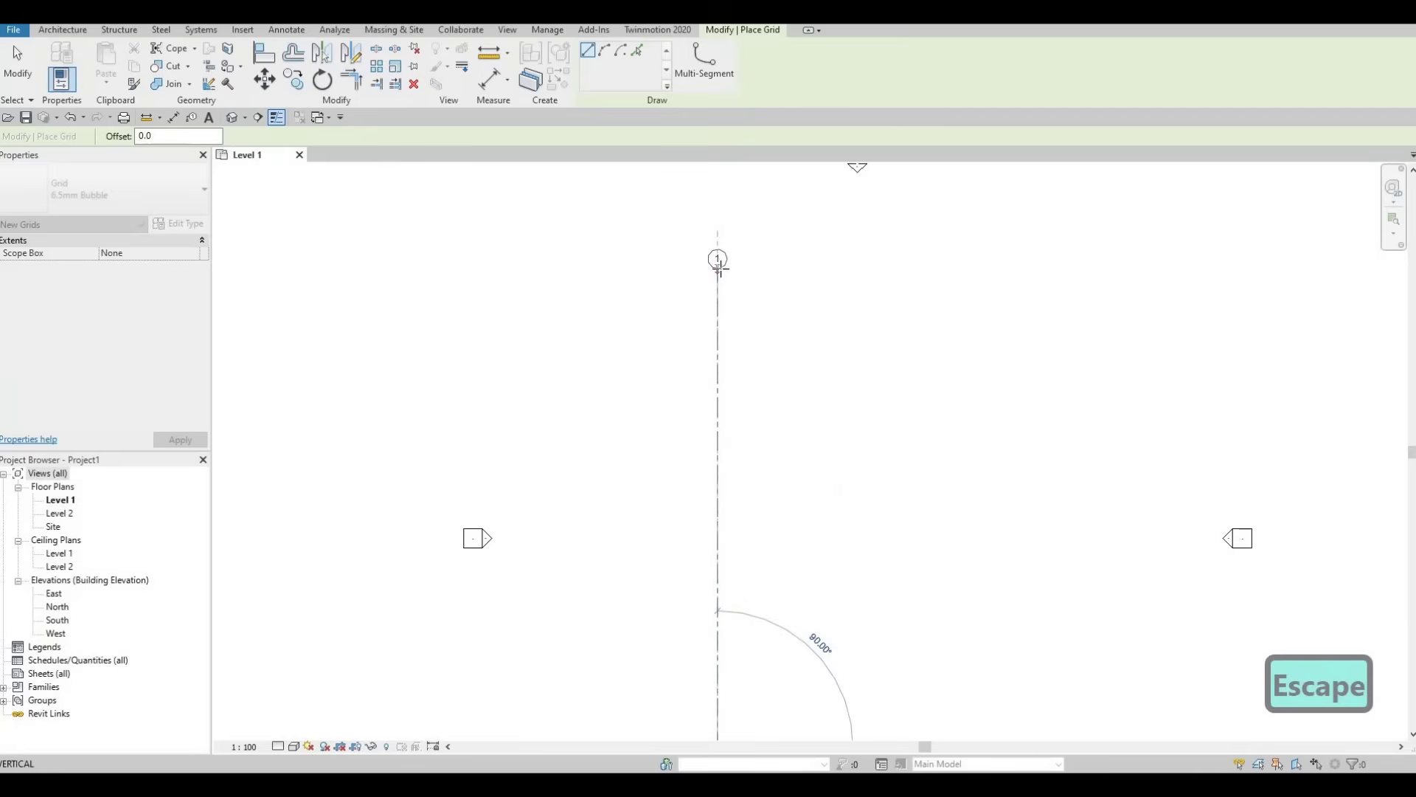
pyautogui.scroll(-2, 717, 267)
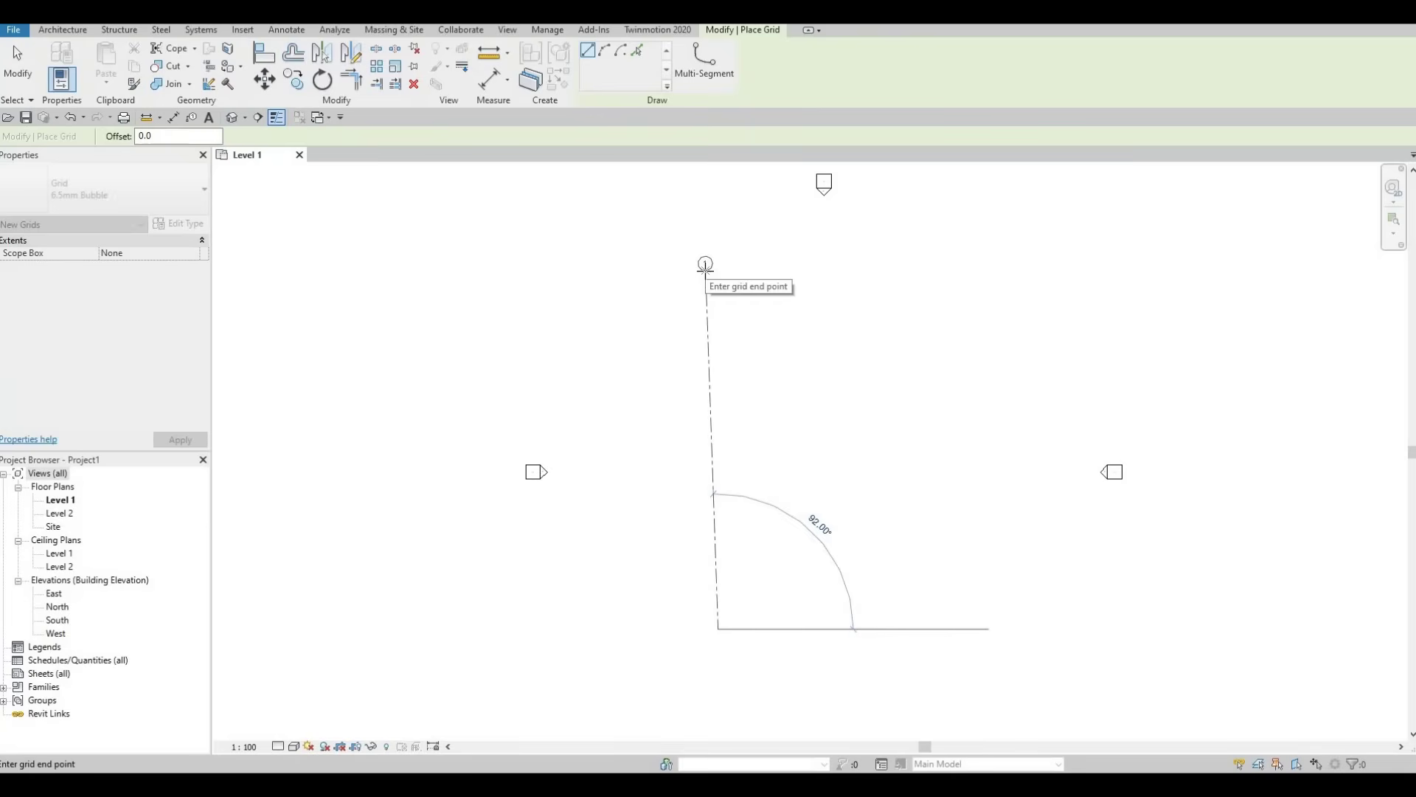
pyautogui.click(706, 266)
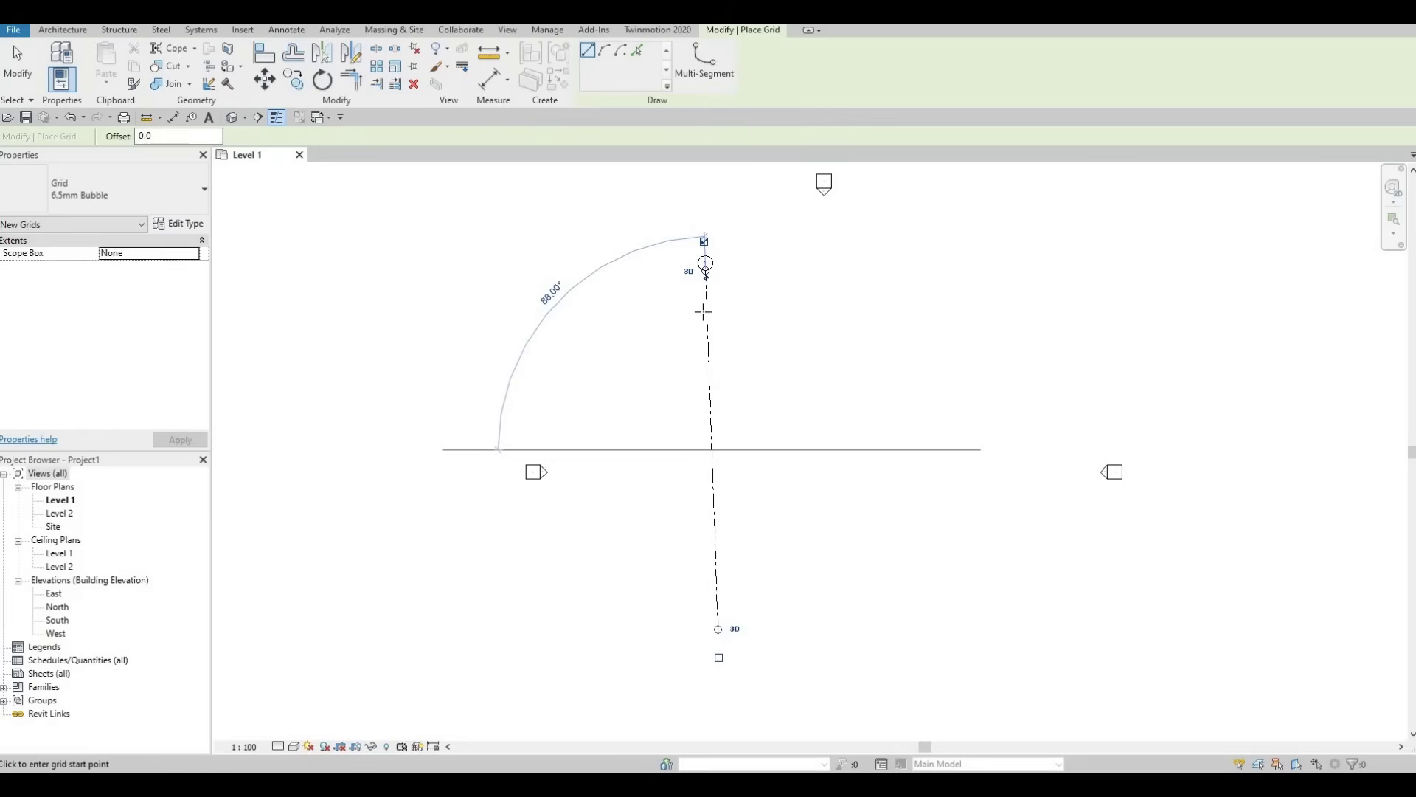
pyautogui.press('Escape')
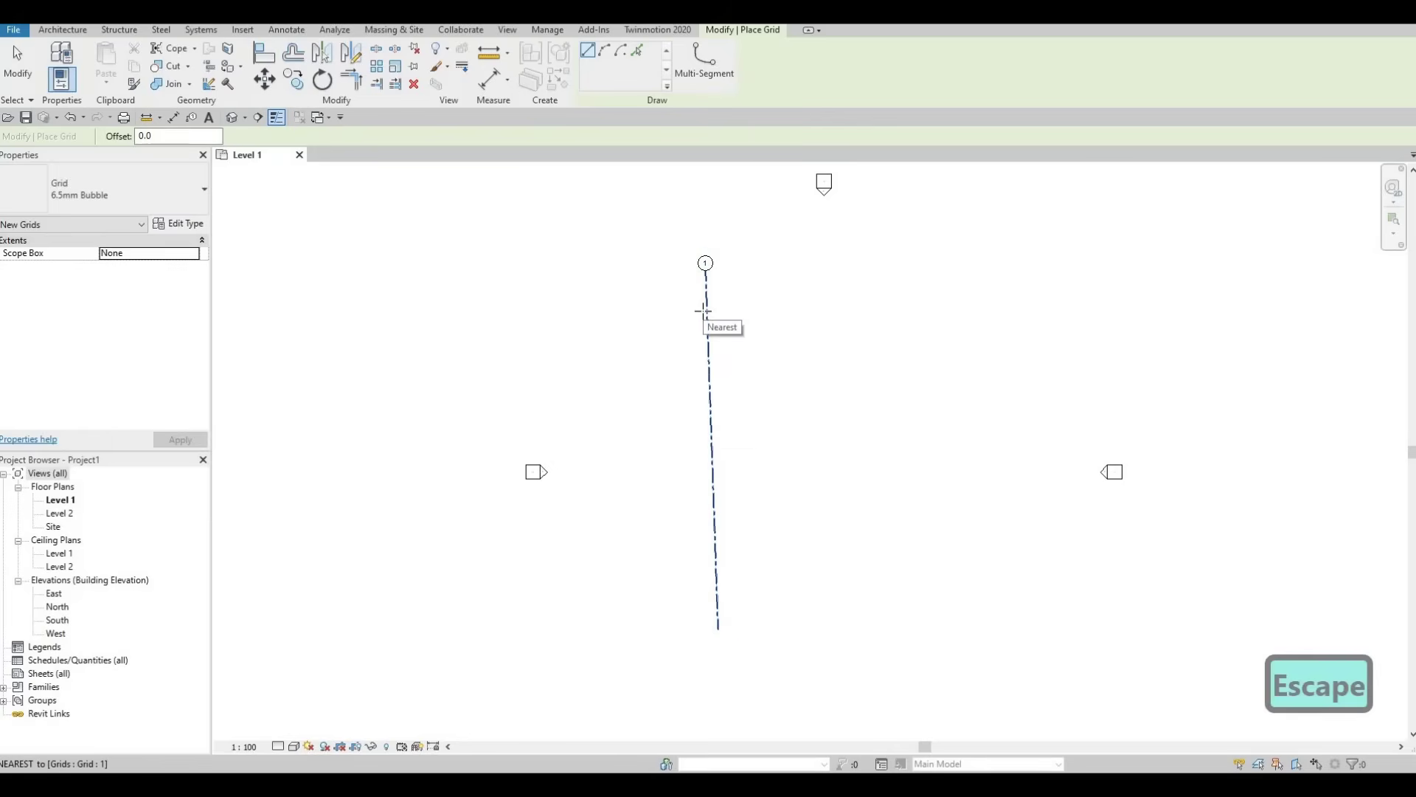
pyautogui.press('Escape')
pyautogui.press('Escape')
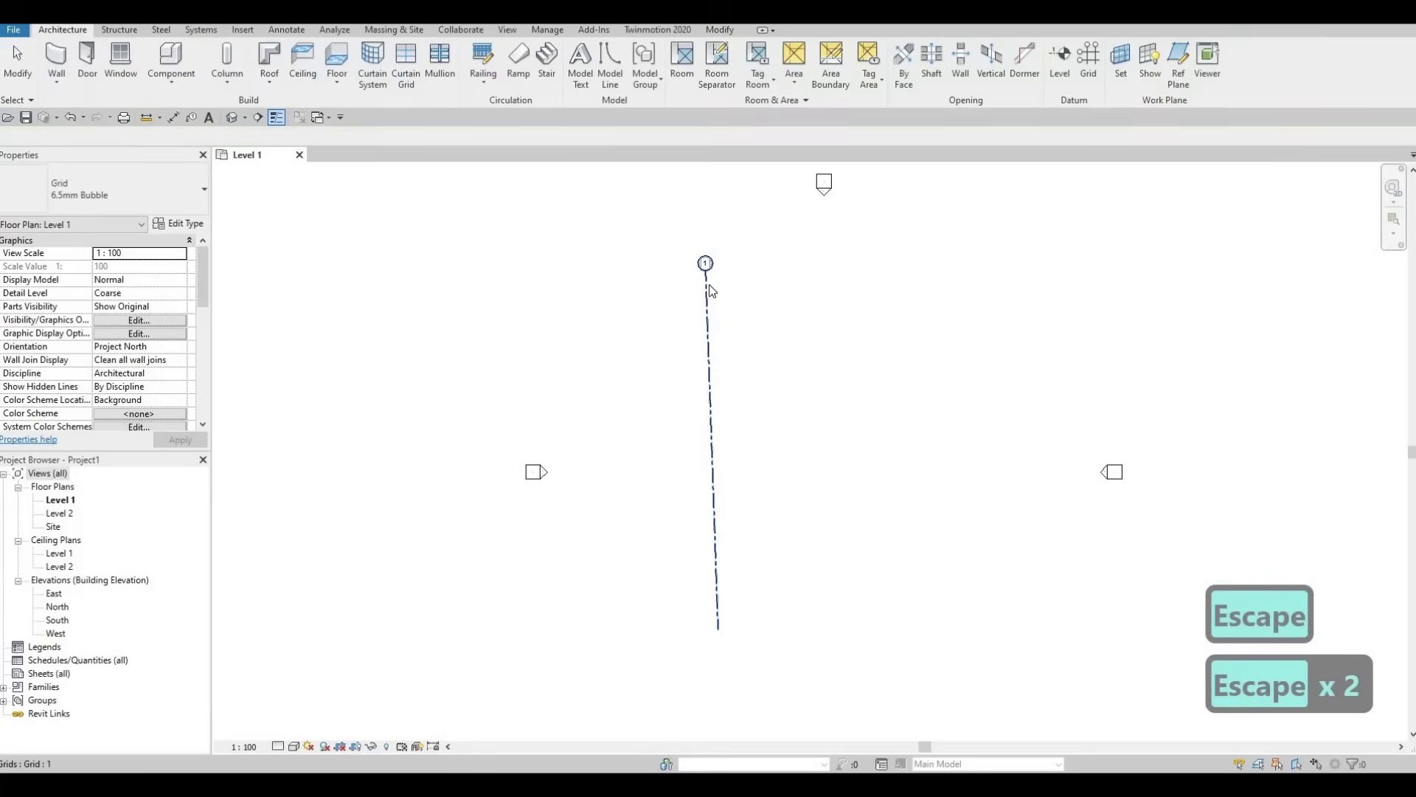
# Straighten grid line 1 by setting its angle to 90°.
pyautogui.click(708, 279)
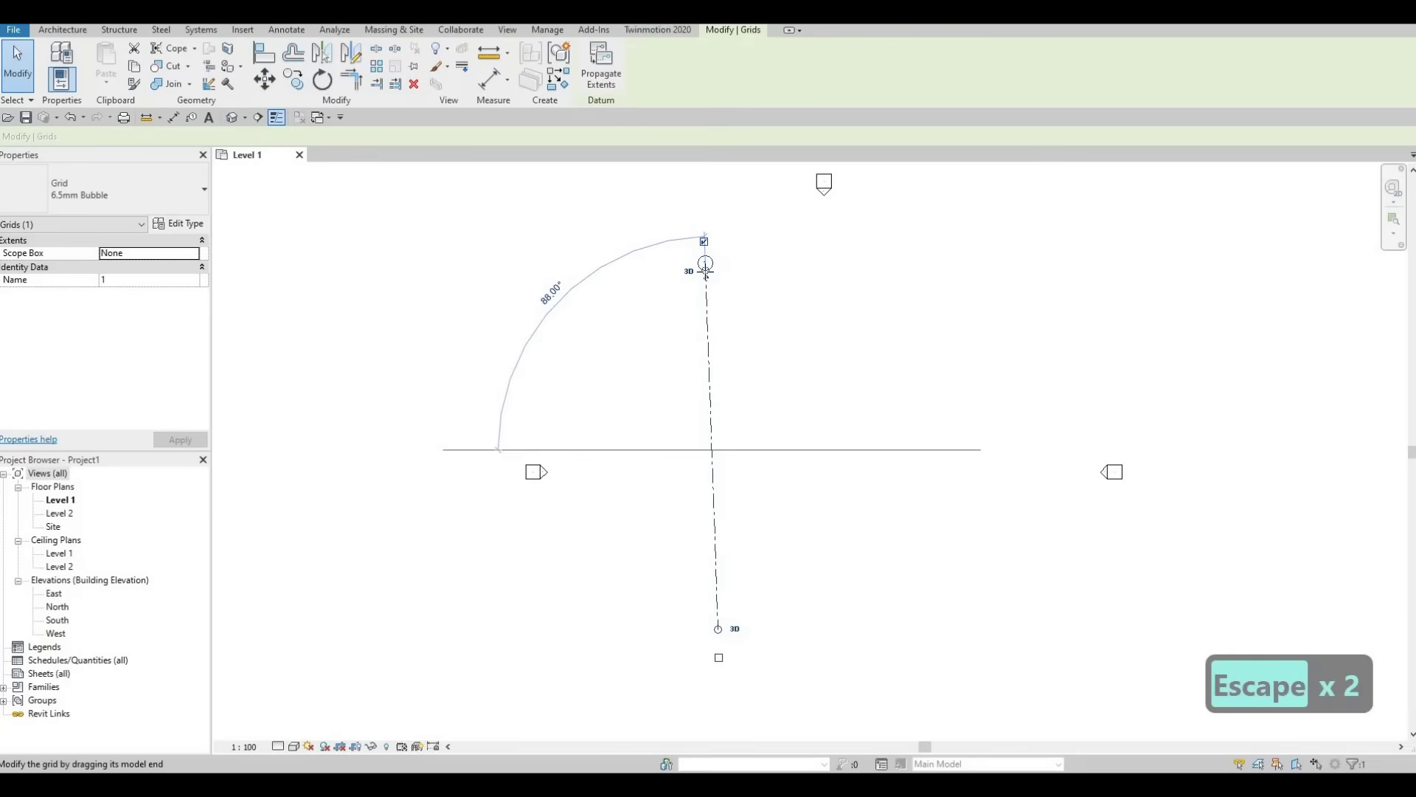
pyautogui.moveTo(713, 269); pyautogui.dragTo(734, 271)
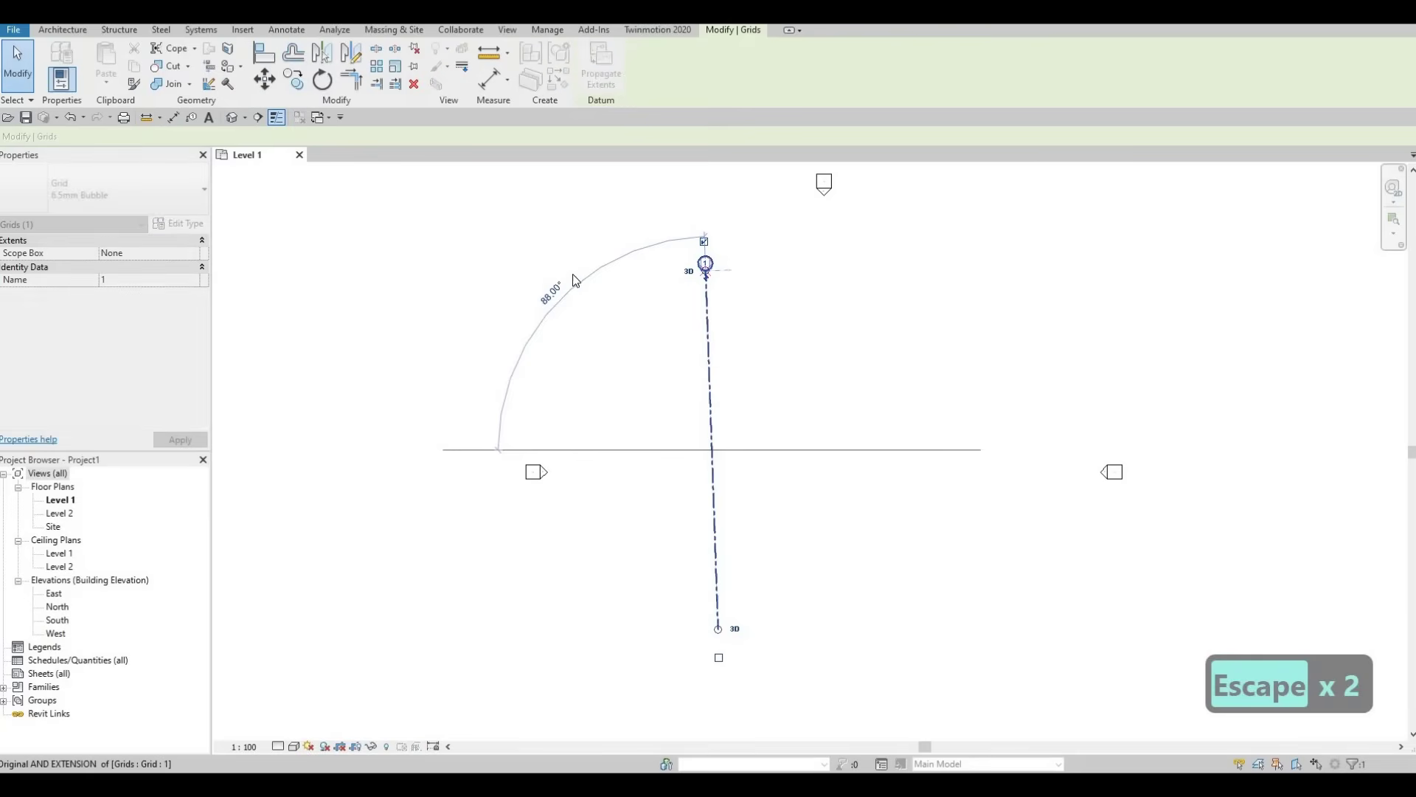
pyautogui.click(557, 290)
pyautogui.write('90')
pyautogui.press('Return')
pyautogui.press('Escape')
pyautogui.press('Escape')
# Copy grid line 1 horizontally to the right by 3729 mm with the Multiple option enabled.
pyautogui.scroll(-2, 667, 272)
pyautogui.click(680, 318)
pyautogui.moveTo(702, 347); pyautogui.dragTo(681, 417, button='middle')
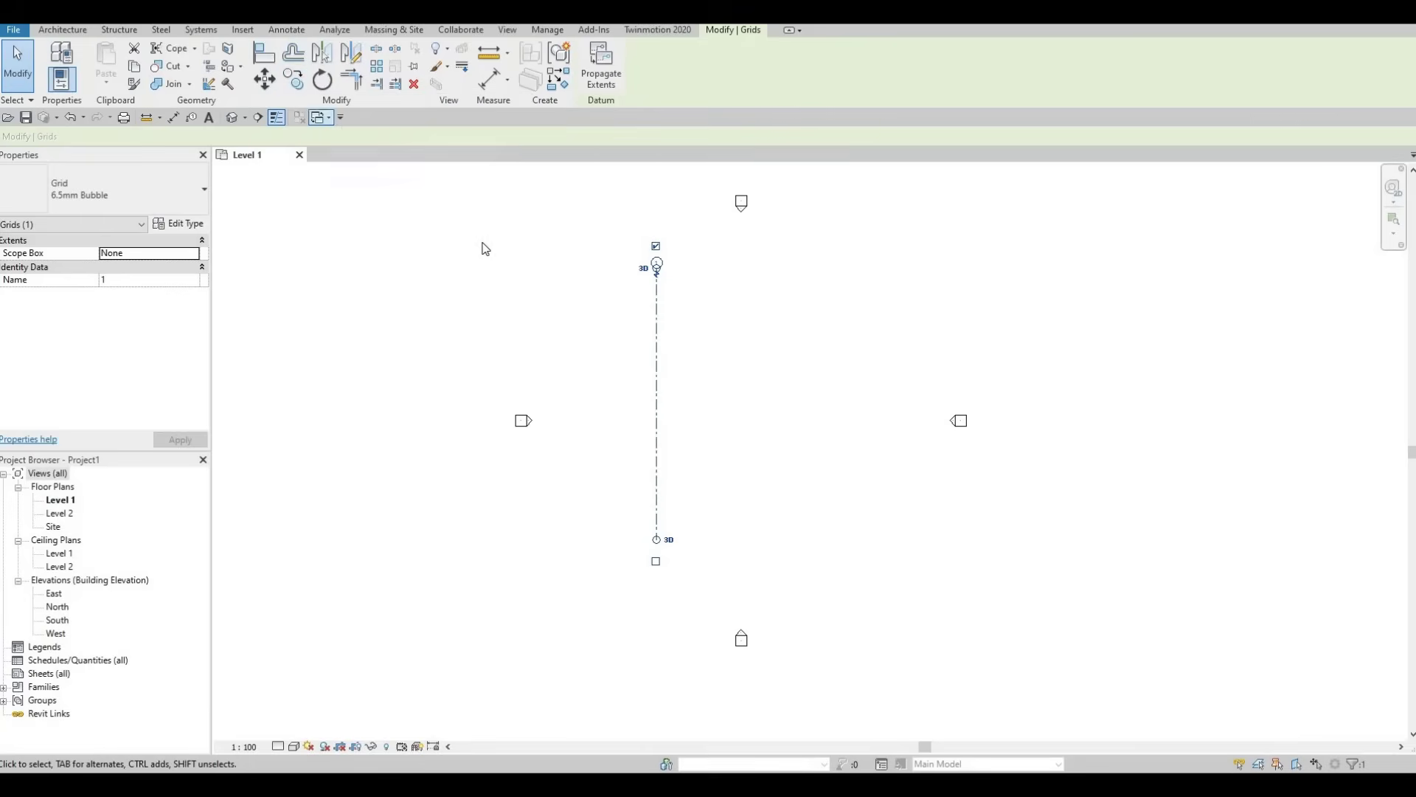
pyautogui.press('c')
pyautogui.press('o')
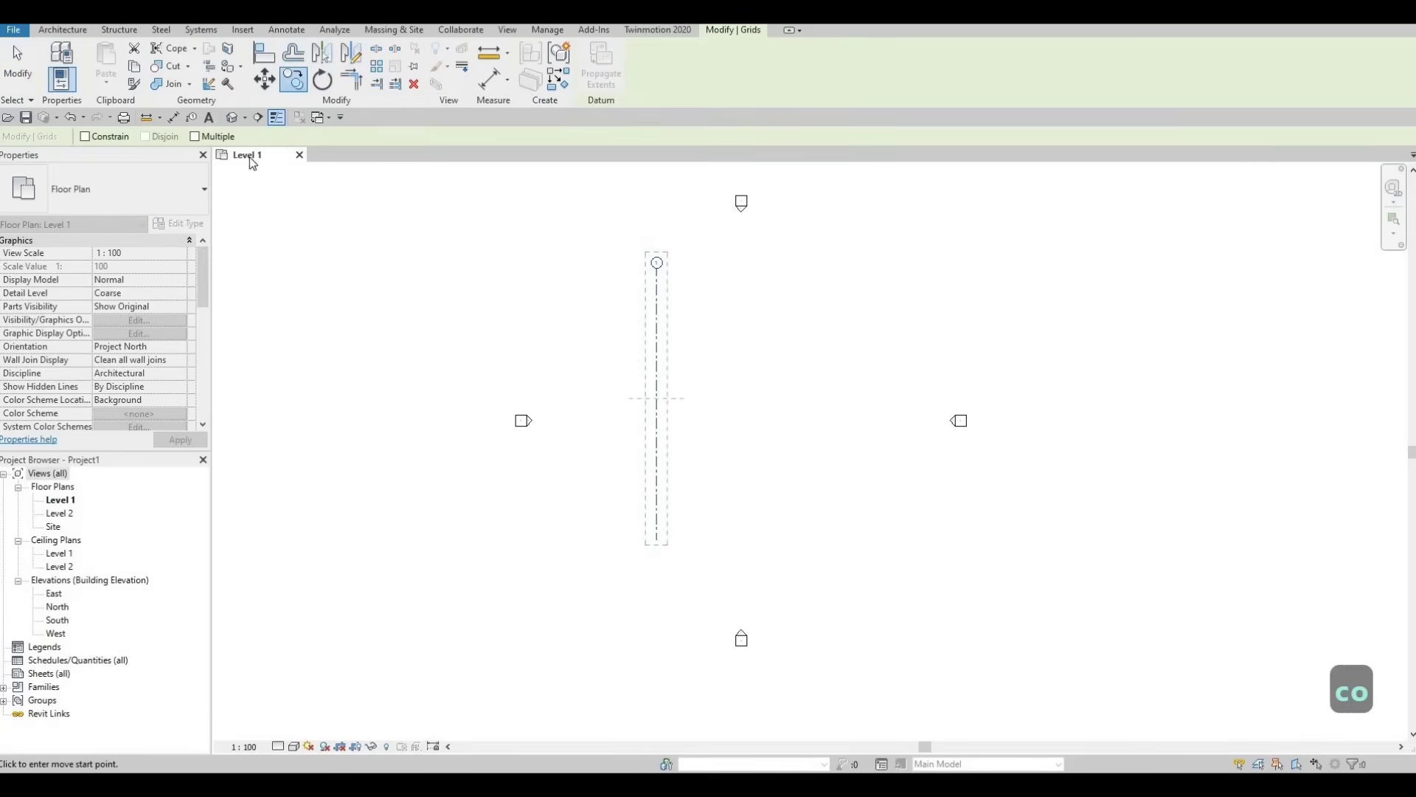
pyautogui.click(196, 137)
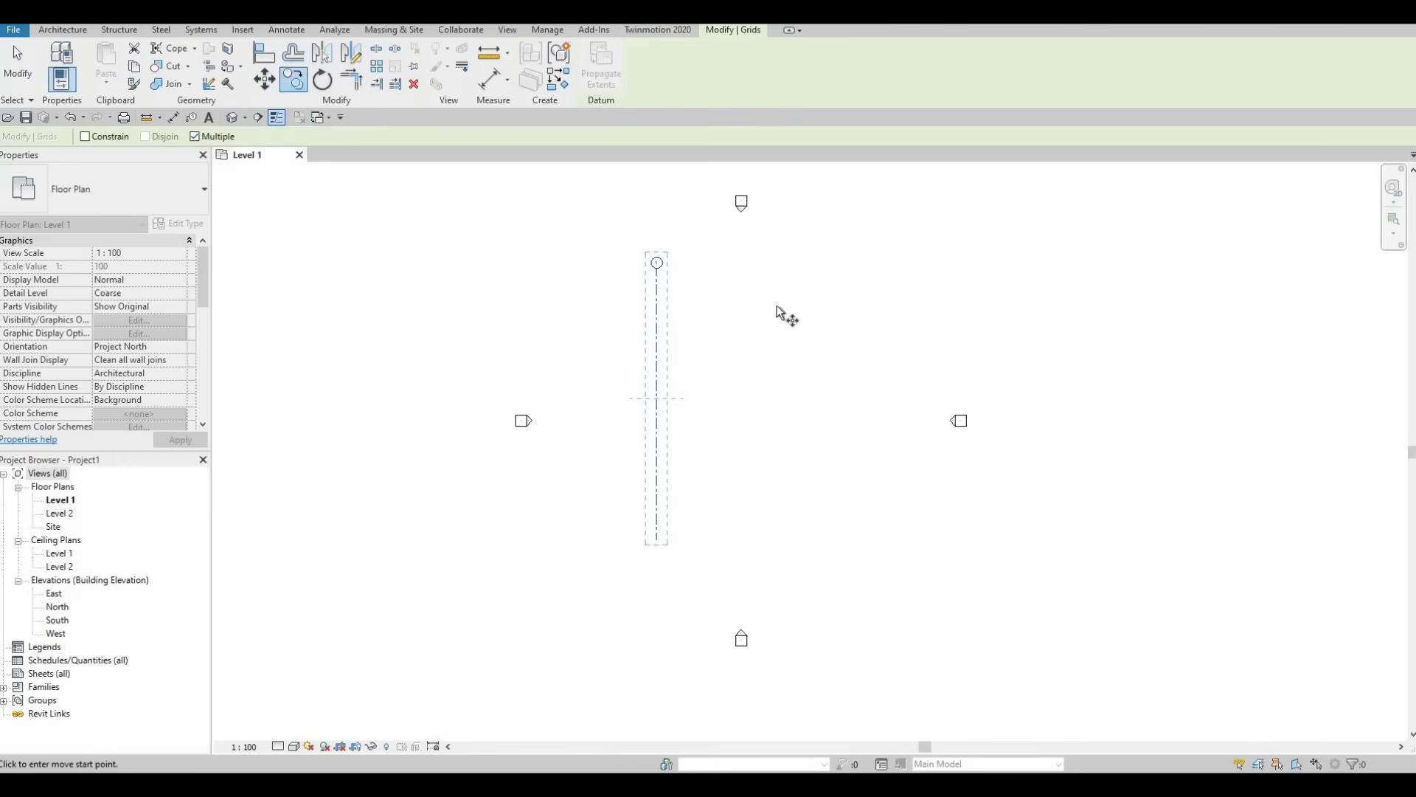
pyautogui.click(657, 286)
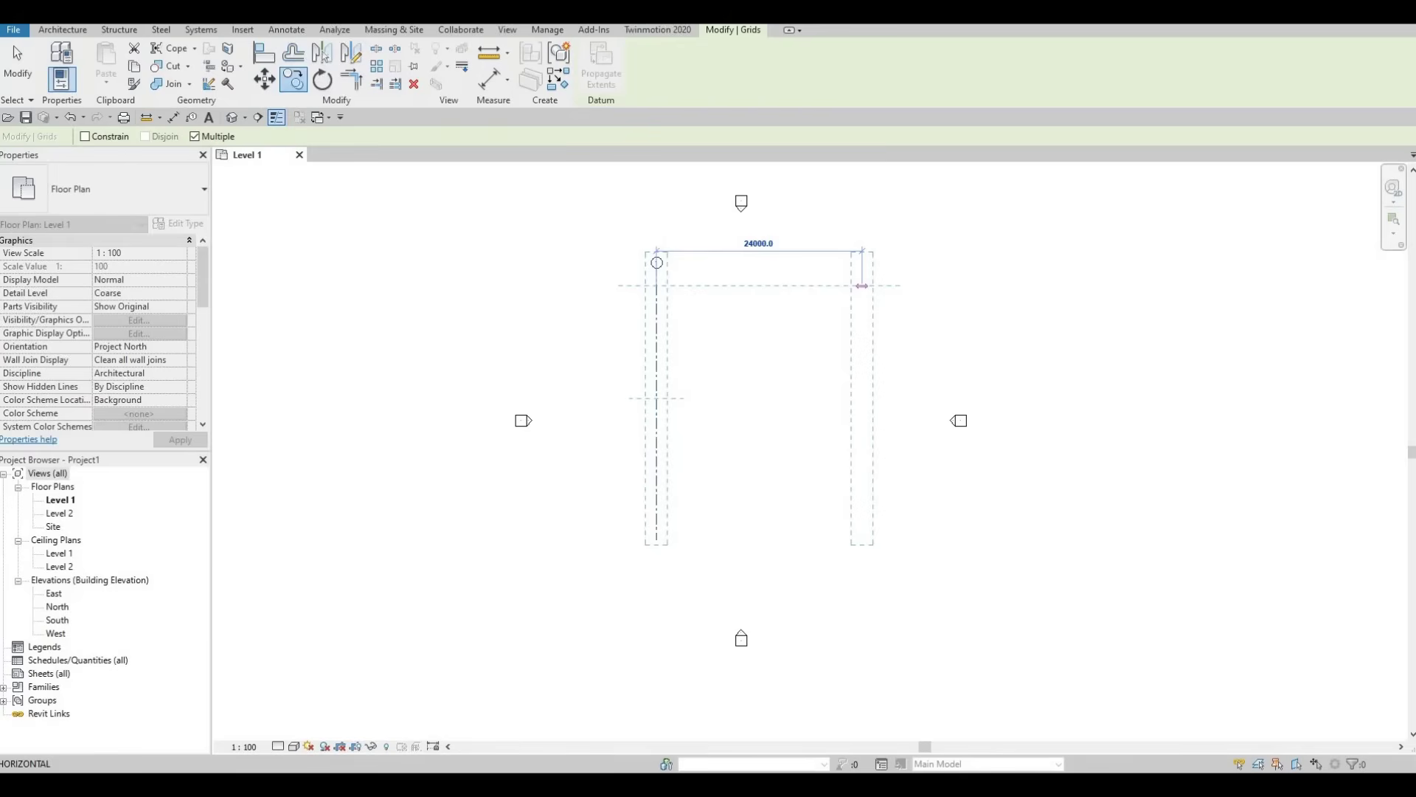
pyautogui.write('37')
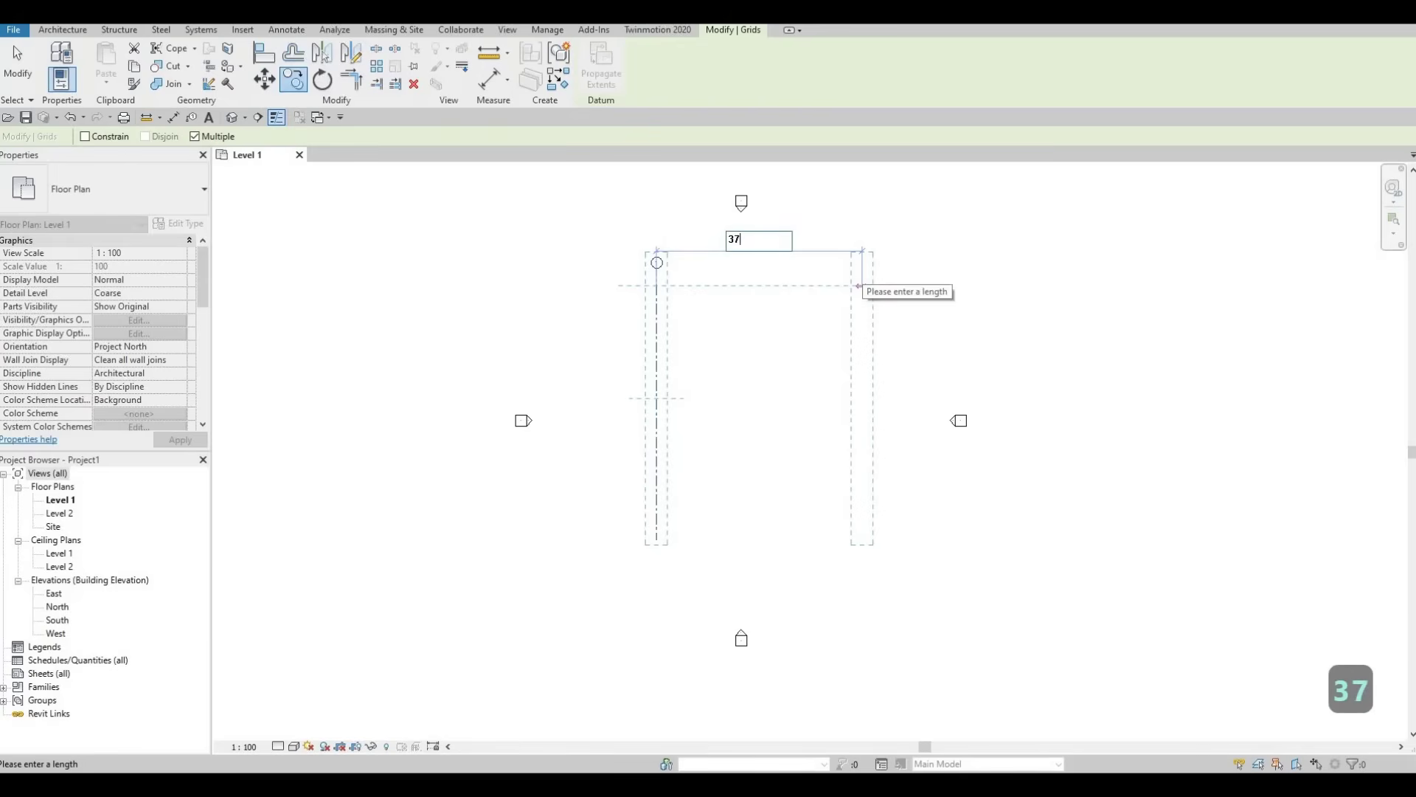
pyautogui.write('28.77')
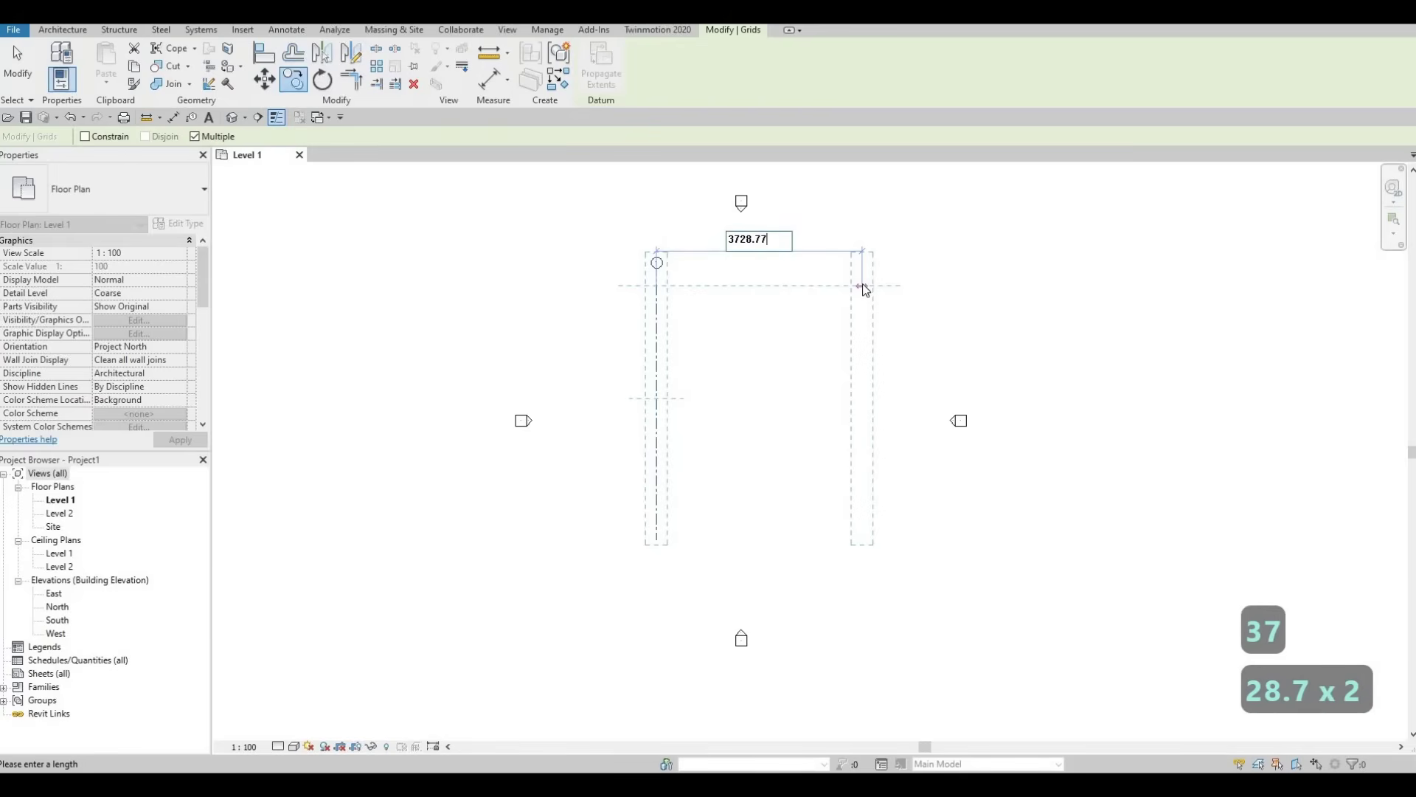
pyautogui.press('BackSpace')
pyautogui.press('BackSpace')
pyautogui.press('BackSpace')
pyautogui.press('BackSpace')
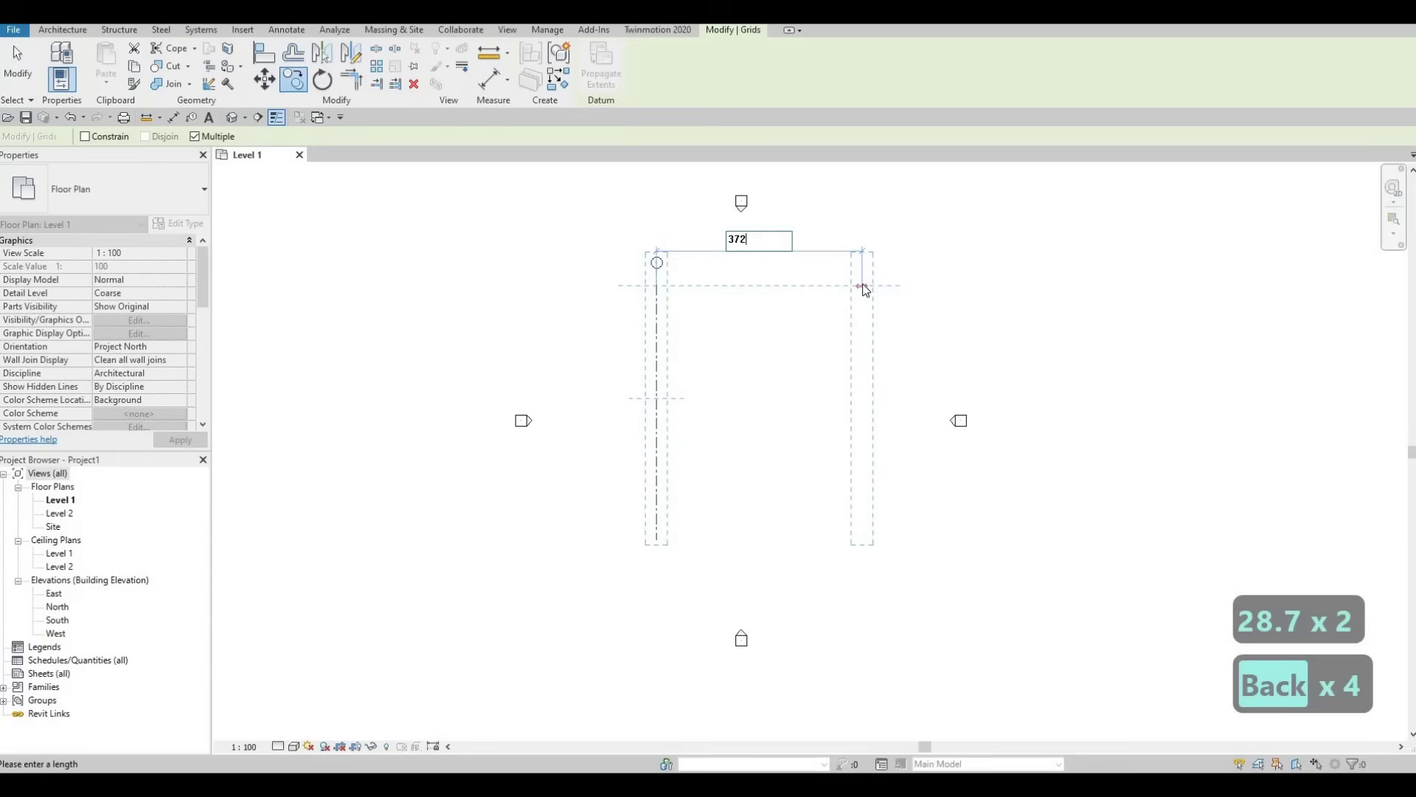
pyautogui.write('9')
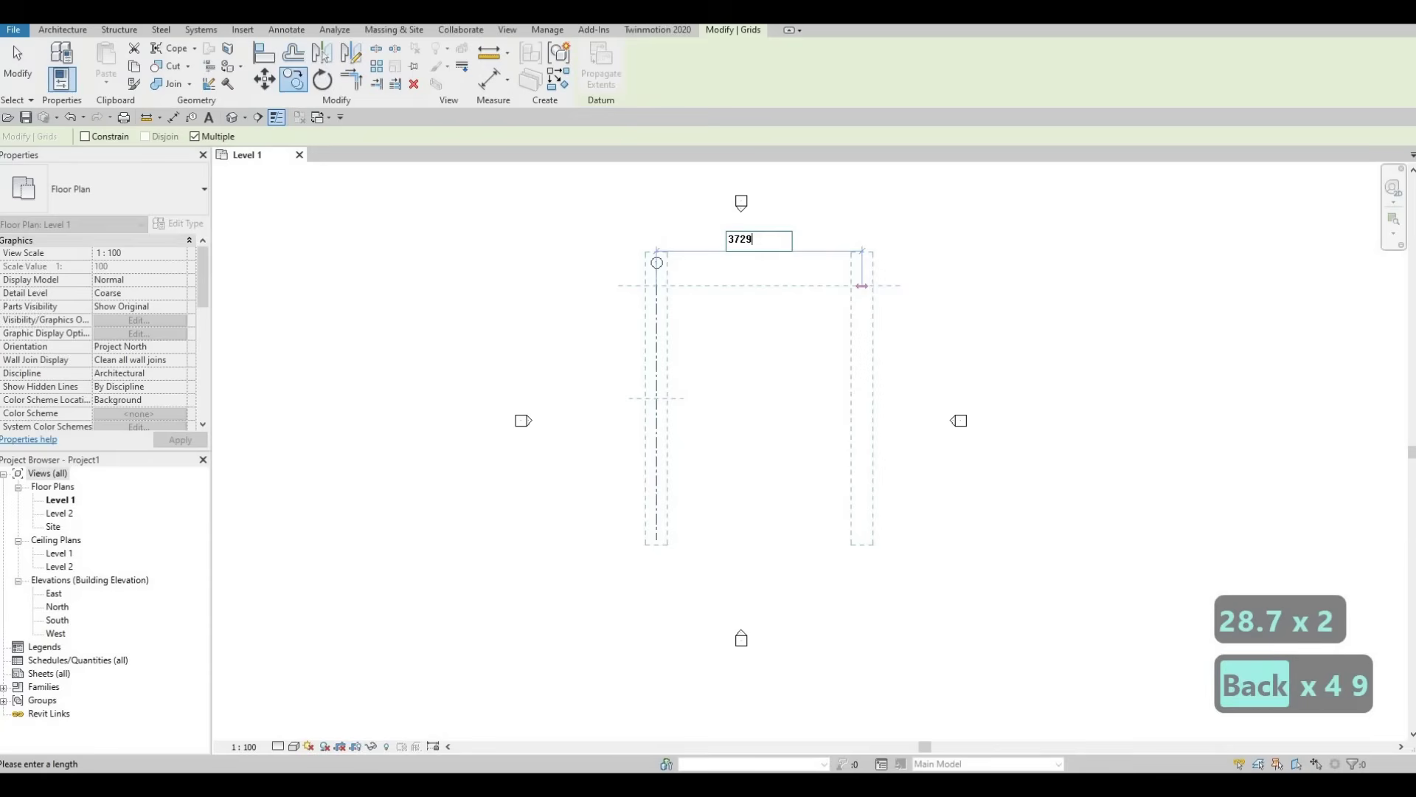
pyautogui.press('Return')
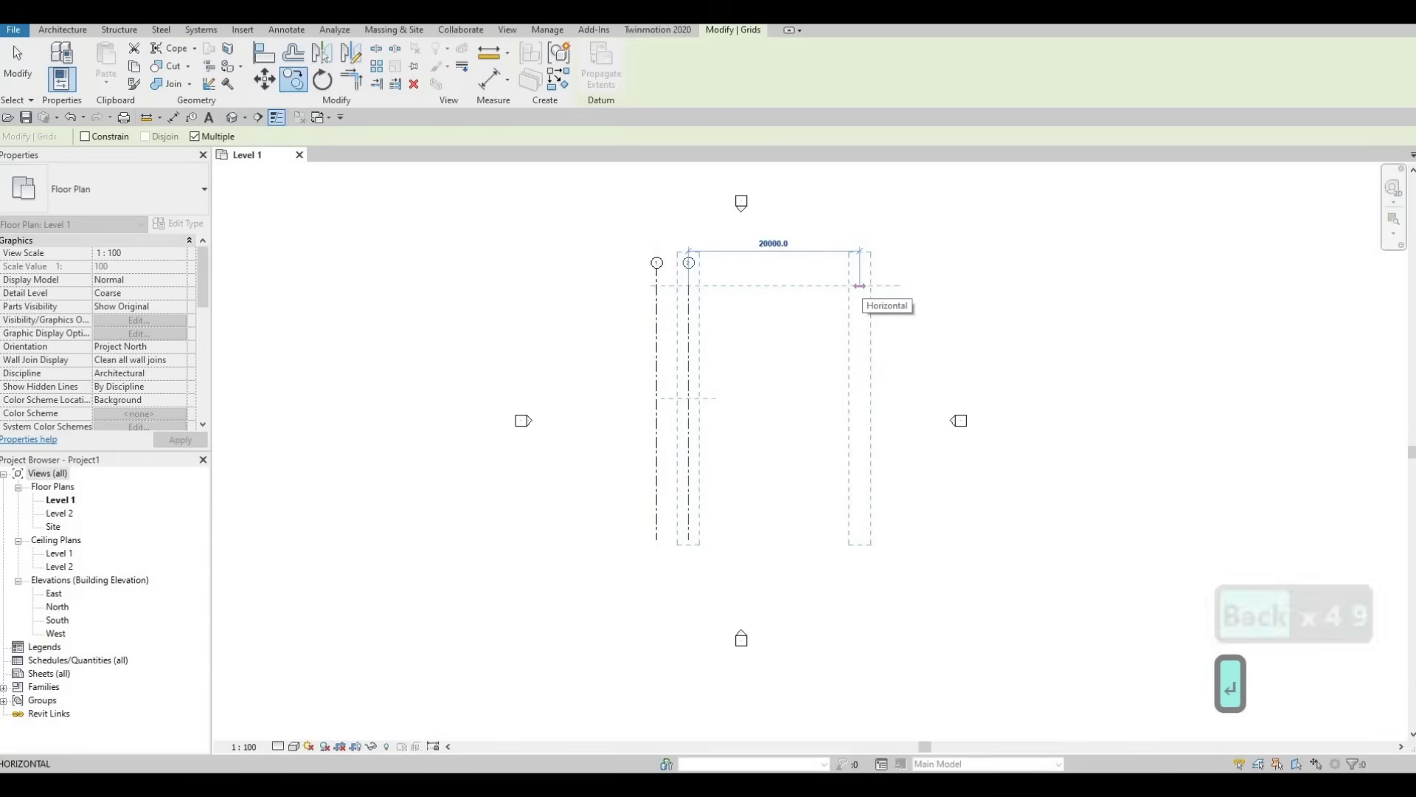
# Place three more vertical grid copies to the right at successive spacings of 1572, 1396 and 2170 mm.
pyautogui.write('1572')
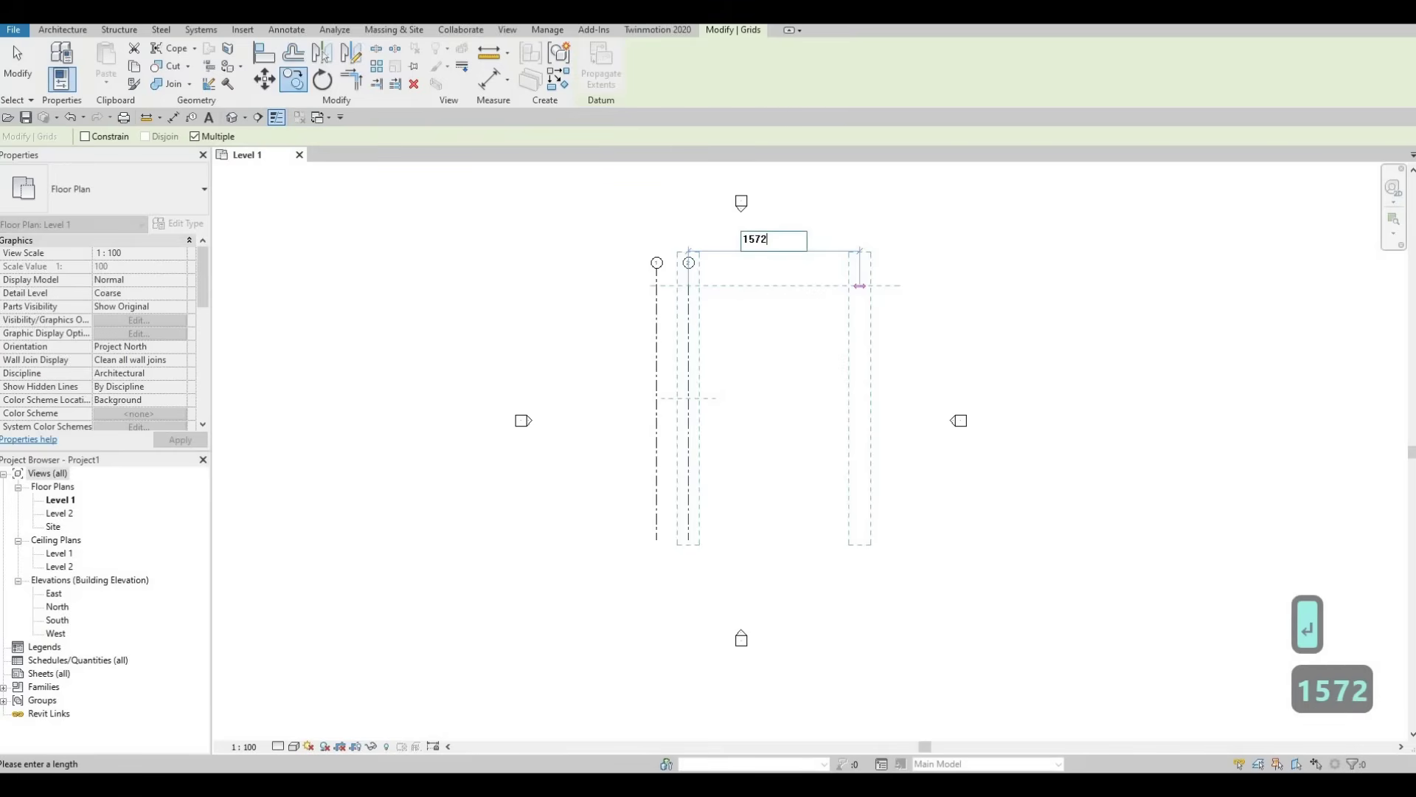
pyautogui.press('Return')
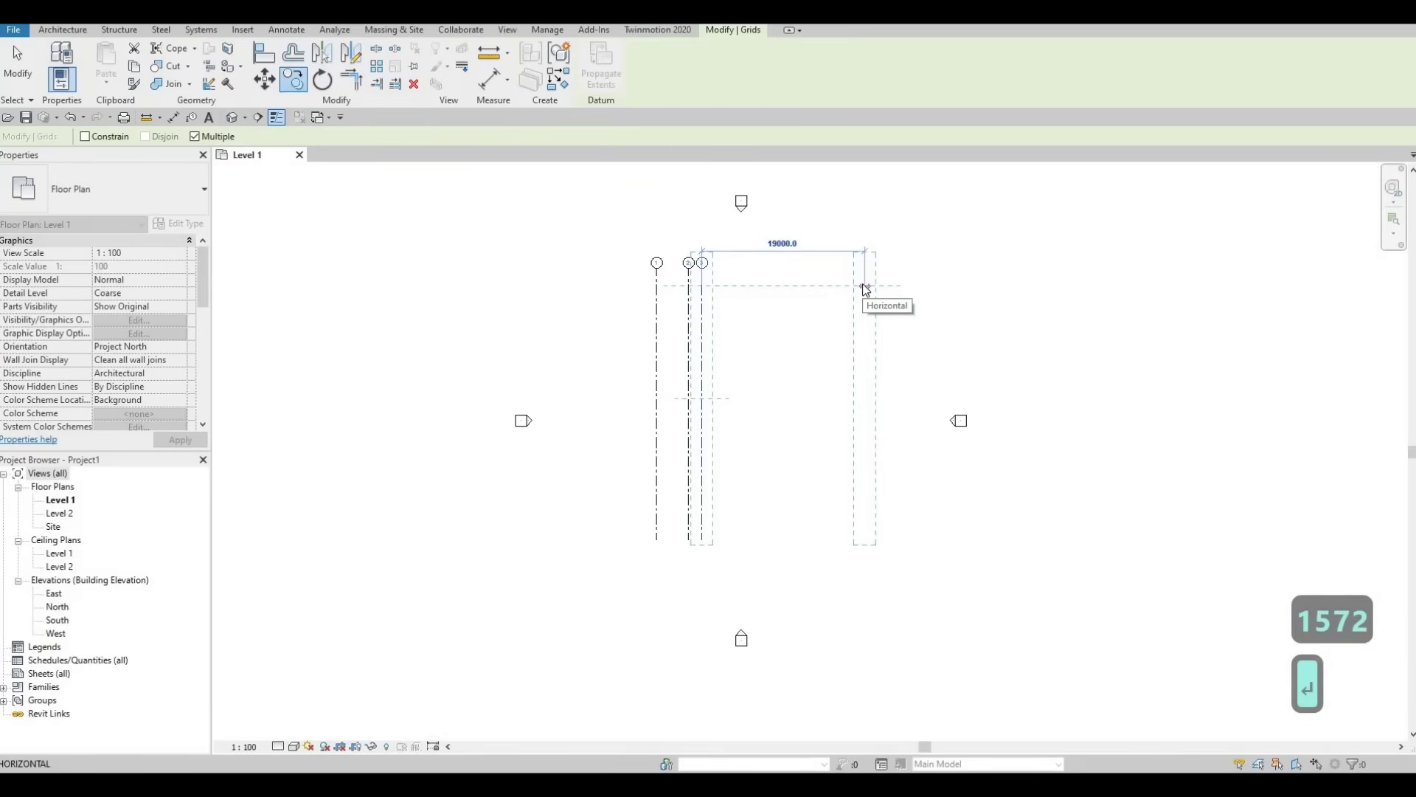
pyautogui.write('13')
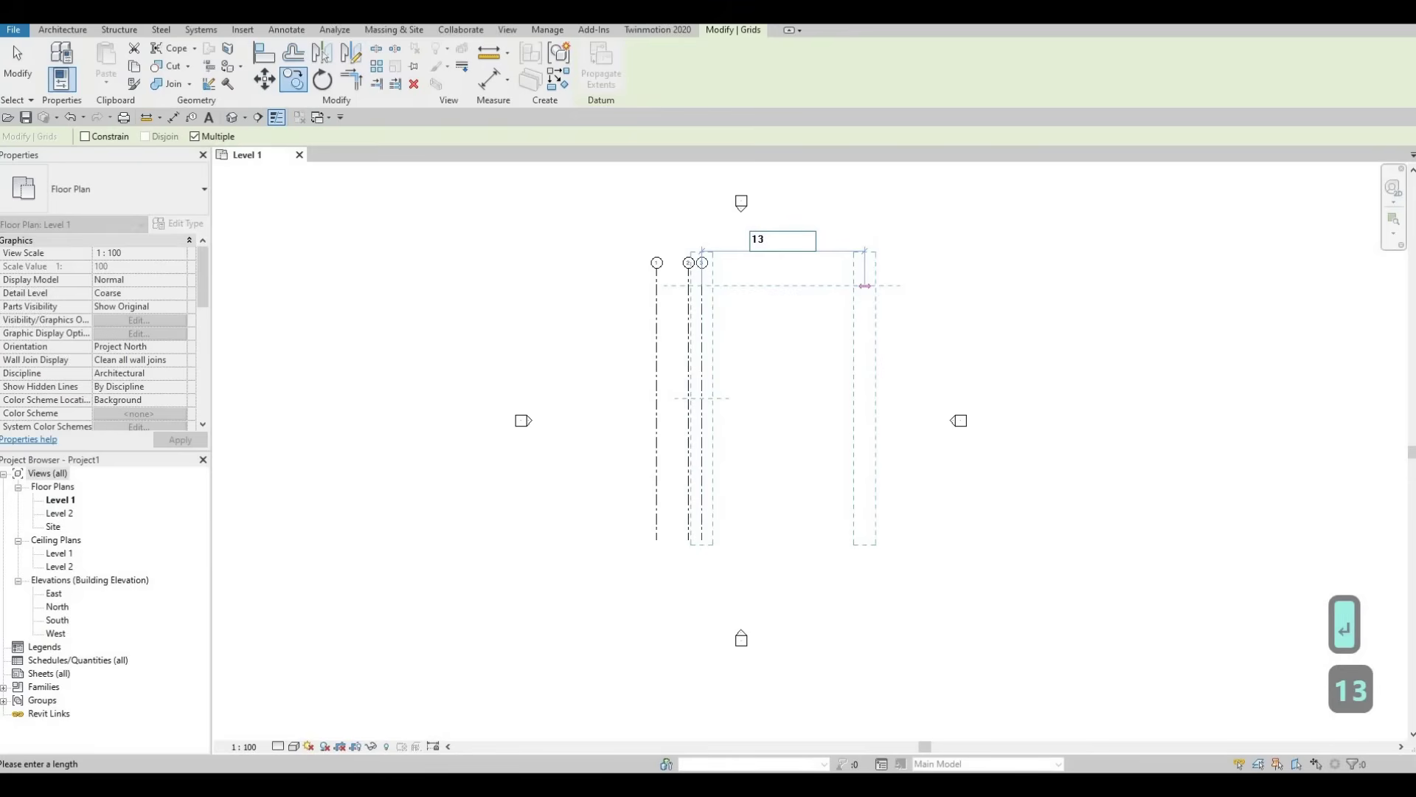
pyautogui.write('96')
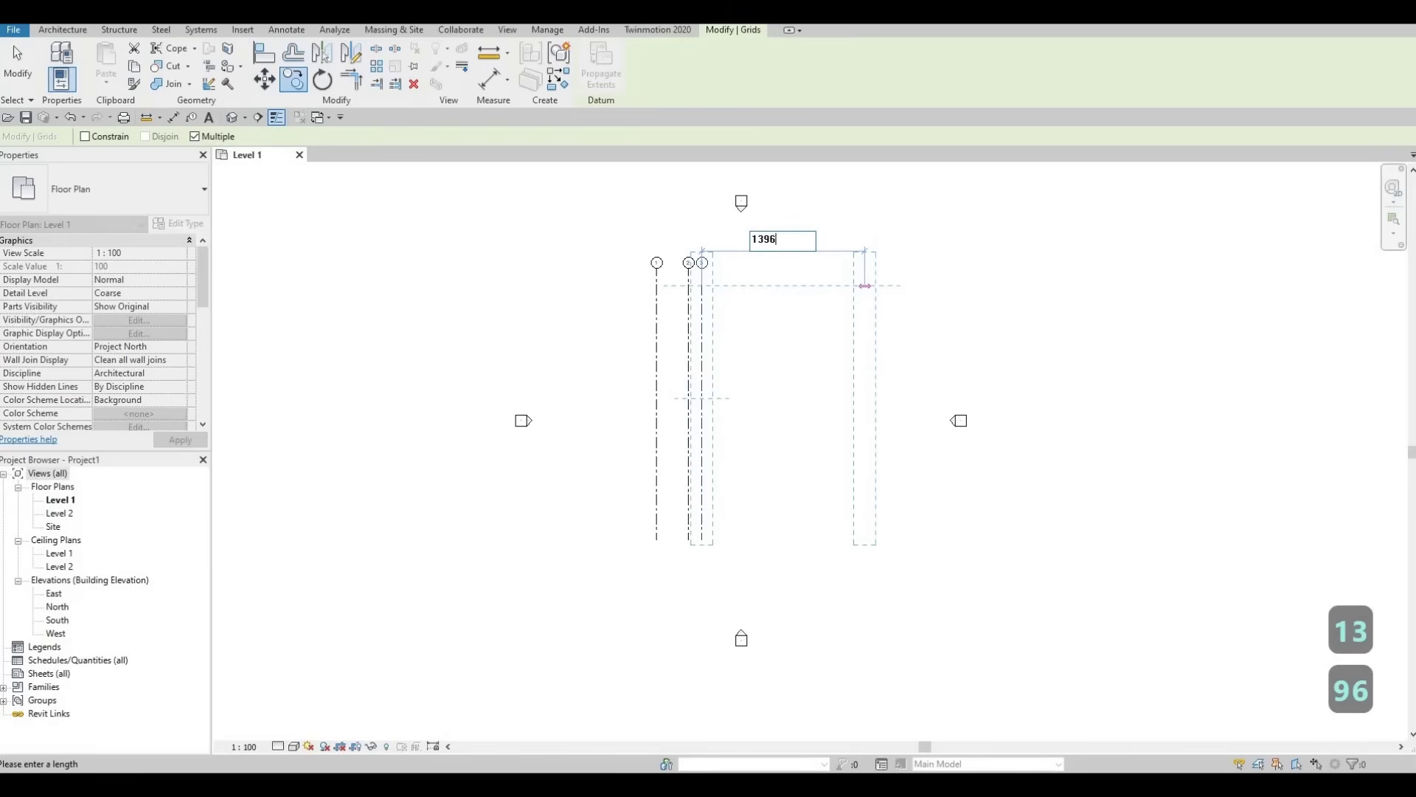
pyautogui.press('Return')
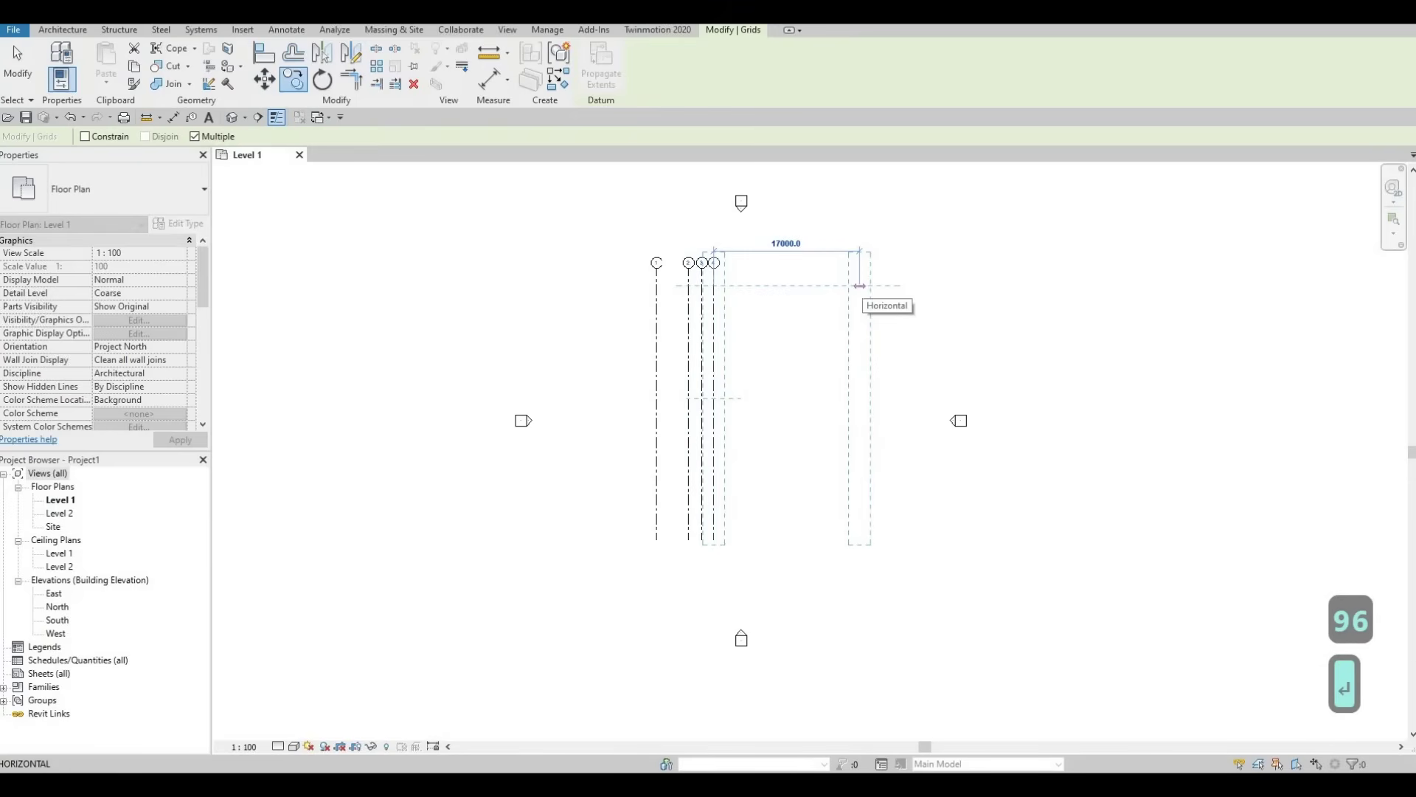
pyautogui.write('2170')
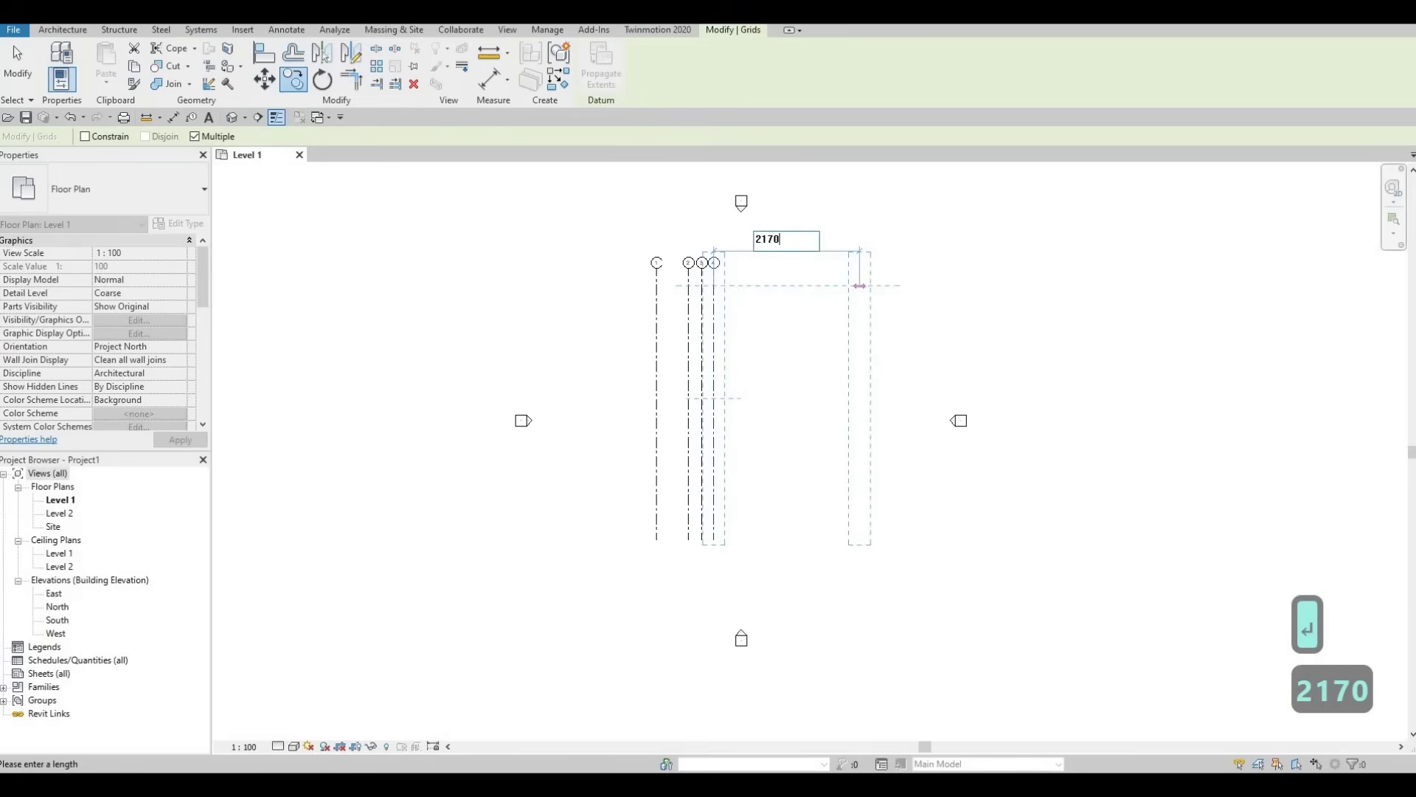
pyautogui.press('Return')
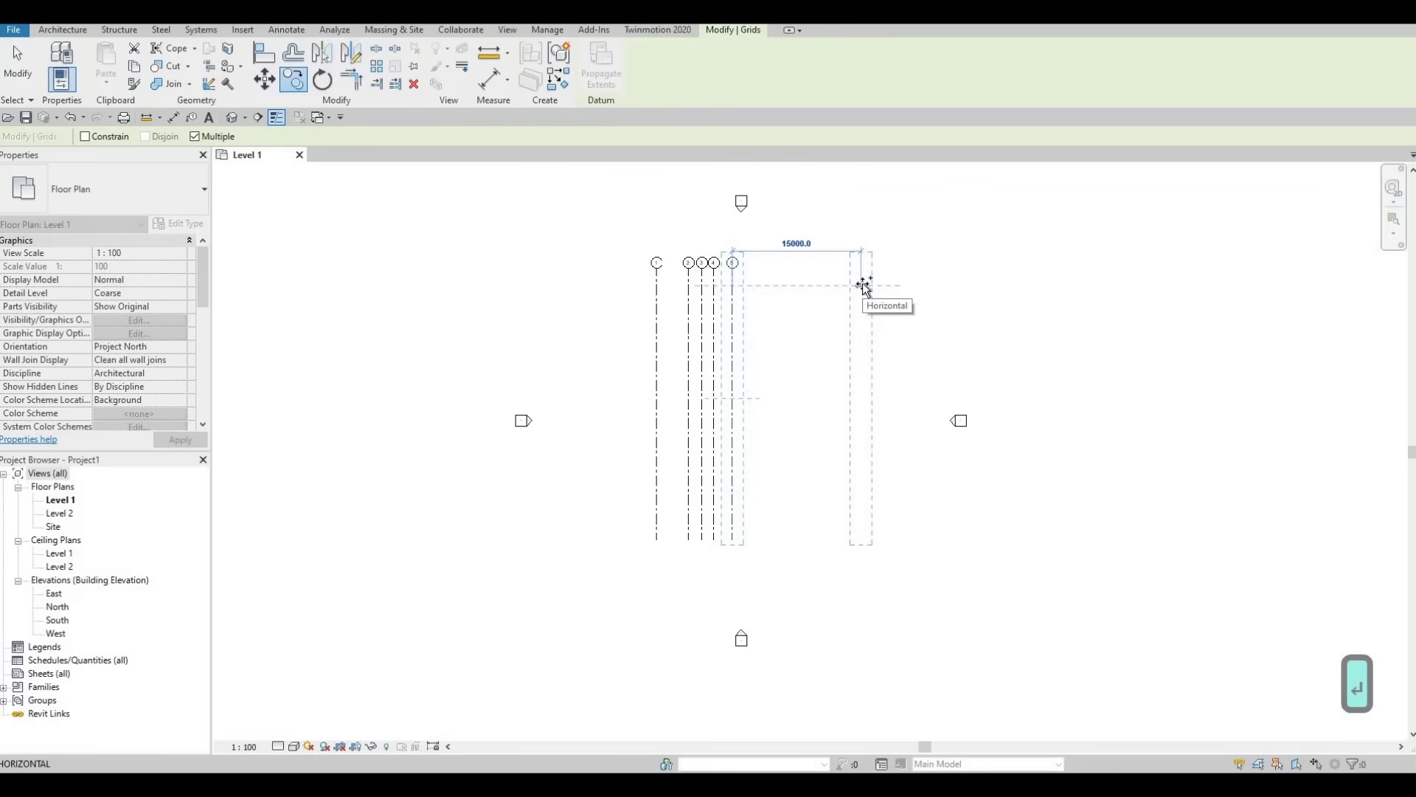
pyautogui.press('Escape')
pyautogui.press('Escape')
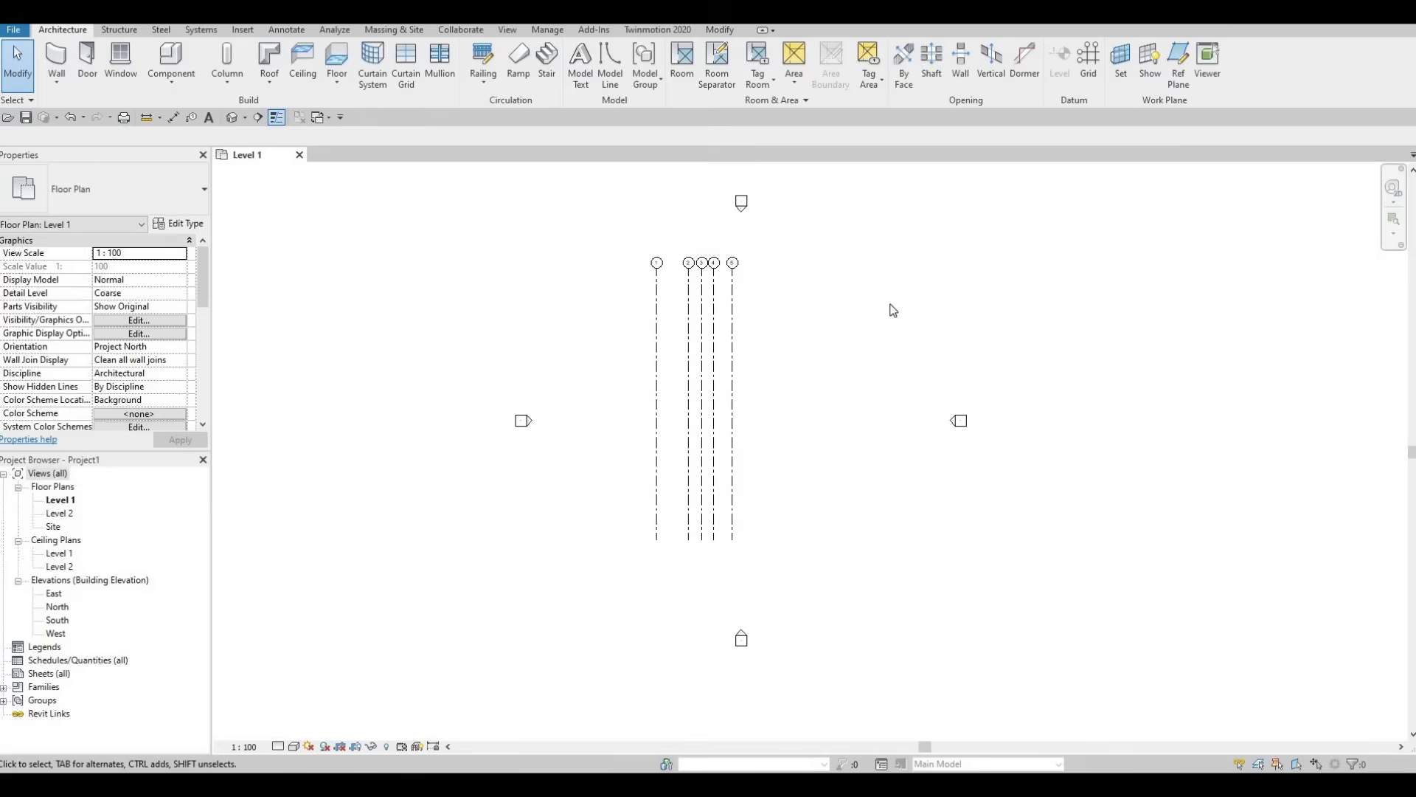
# Draw a horizontal grid line from right to left across the upper part of the five vertical grids, extending past both outer ones.
pyautogui.press('g')
pyautogui.press('r')
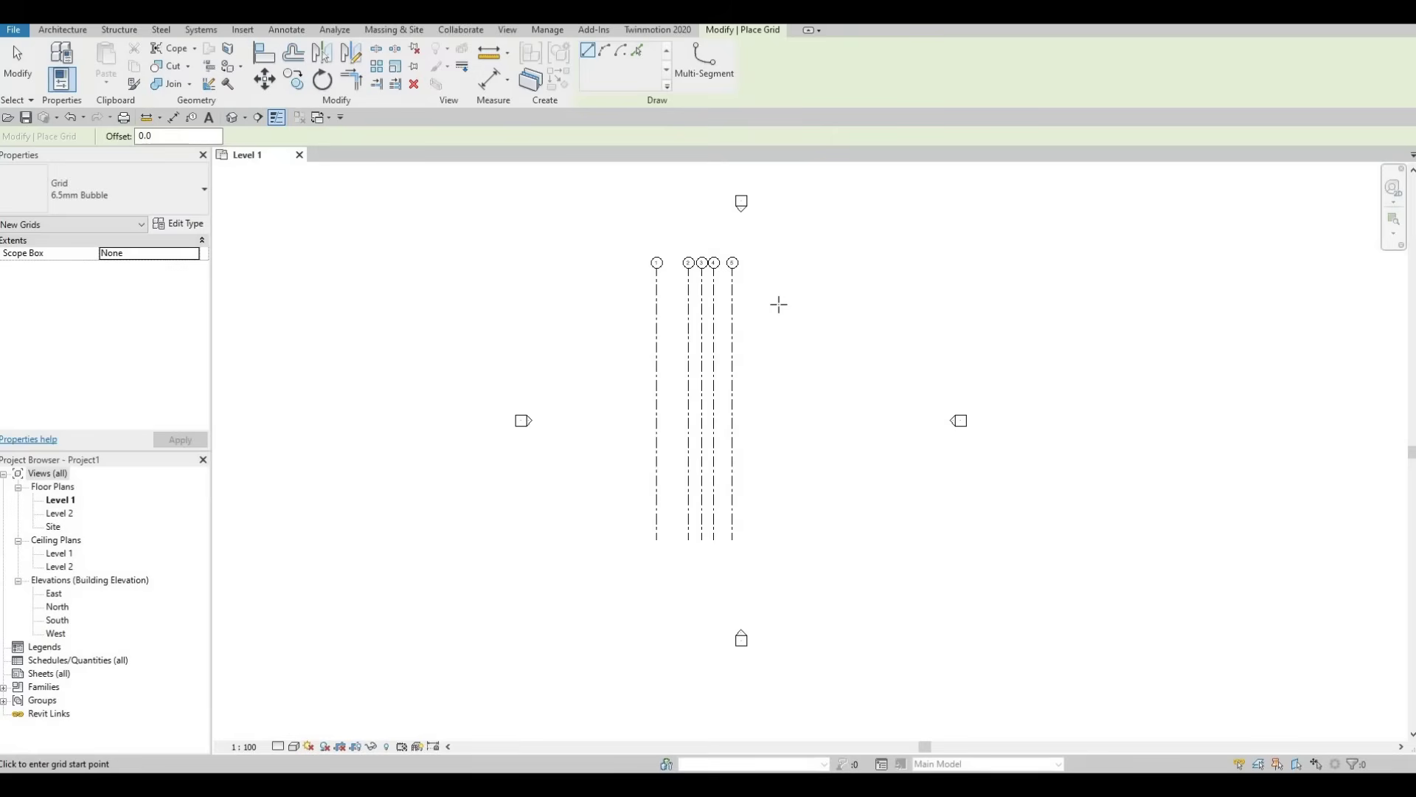
pyautogui.click(814, 305)
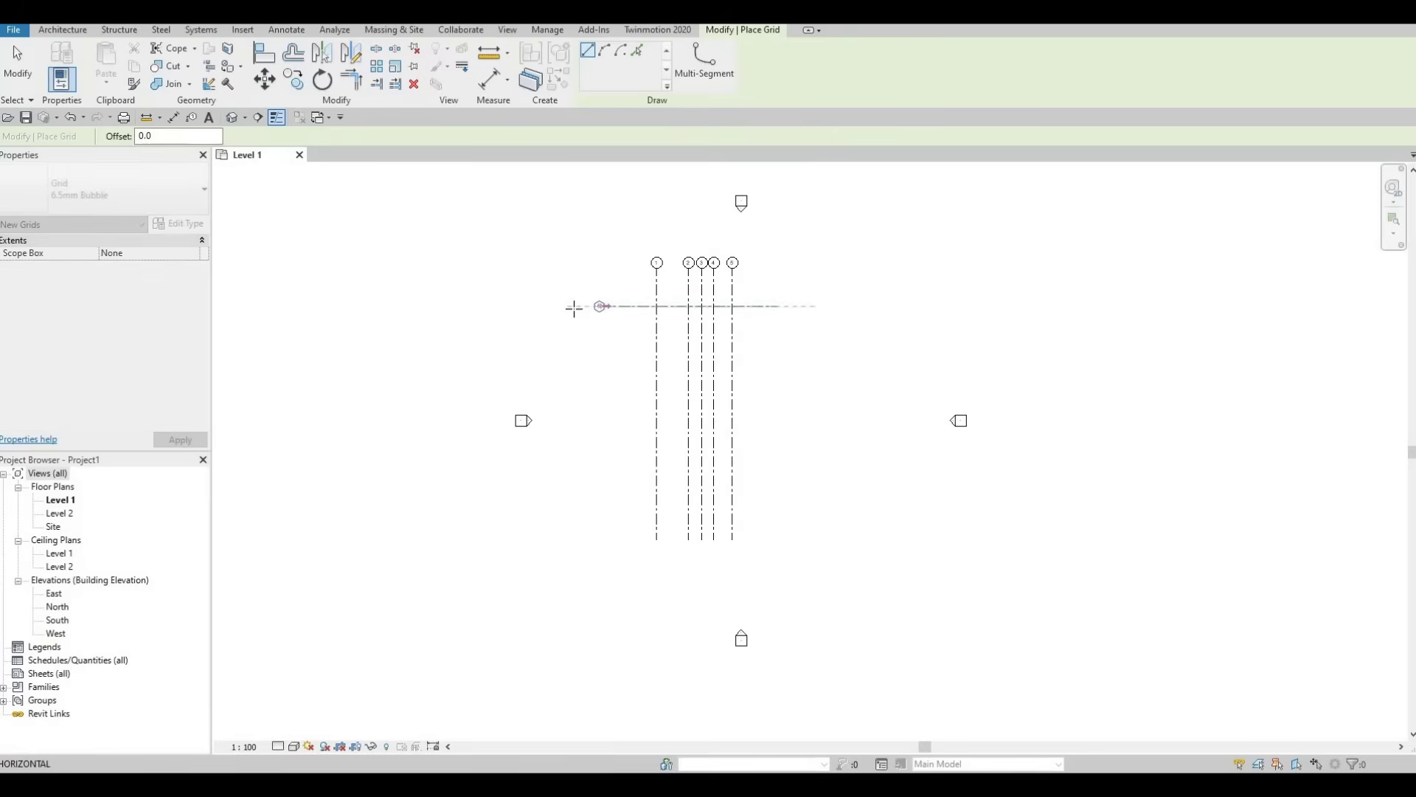
pyautogui.click(777, 306)
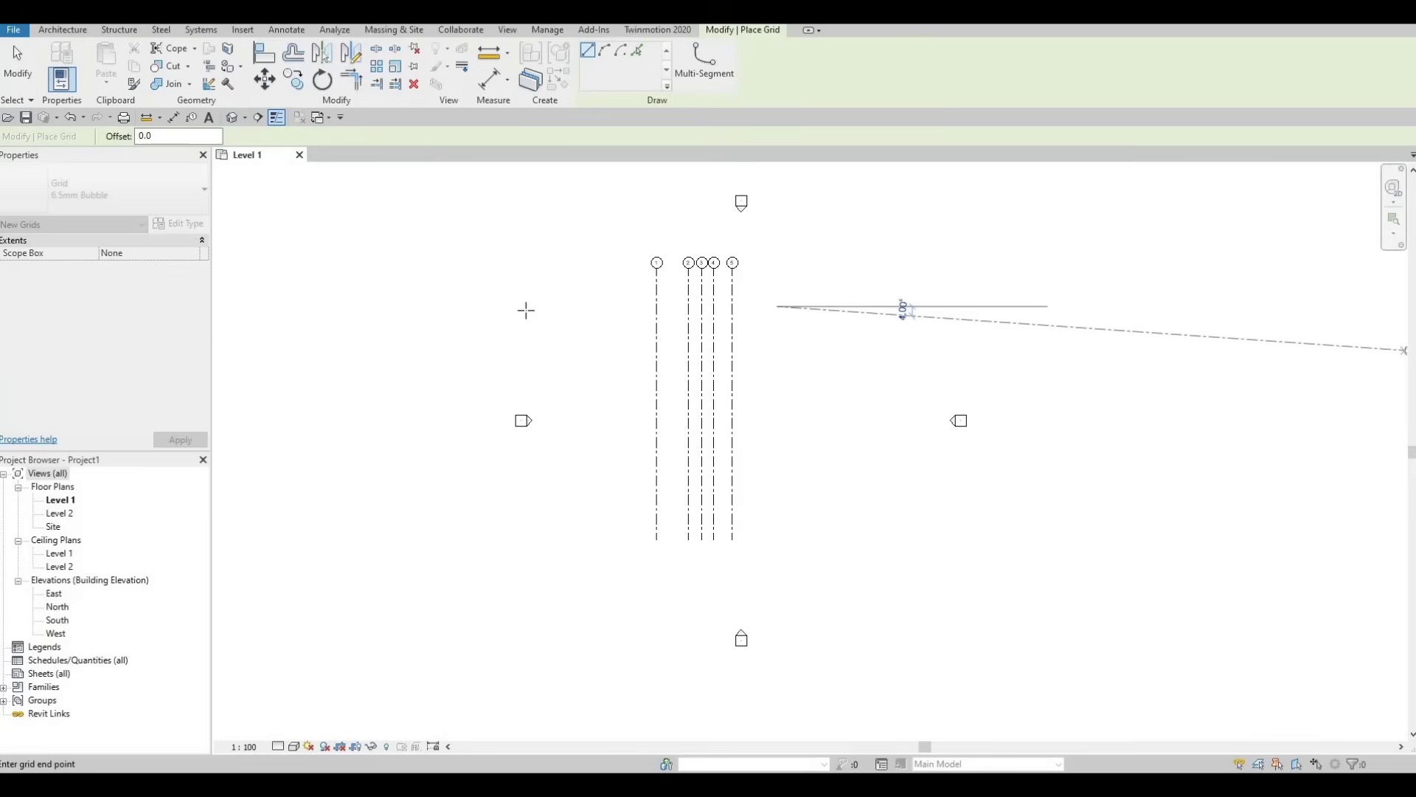
pyautogui.click(586, 305)
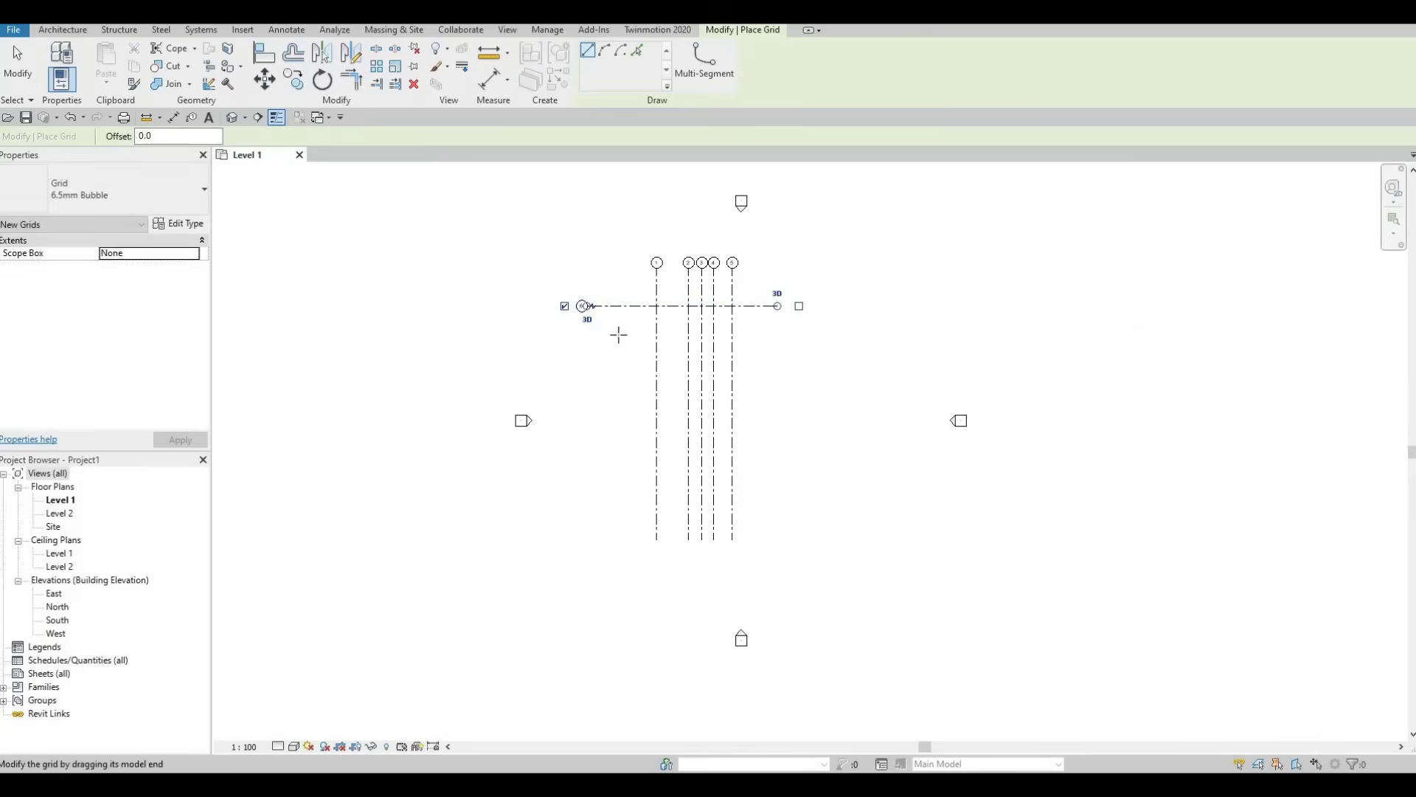
# Finish placing grids and rename the horizontal grid line 6 as A.
pyautogui.press('Escape')
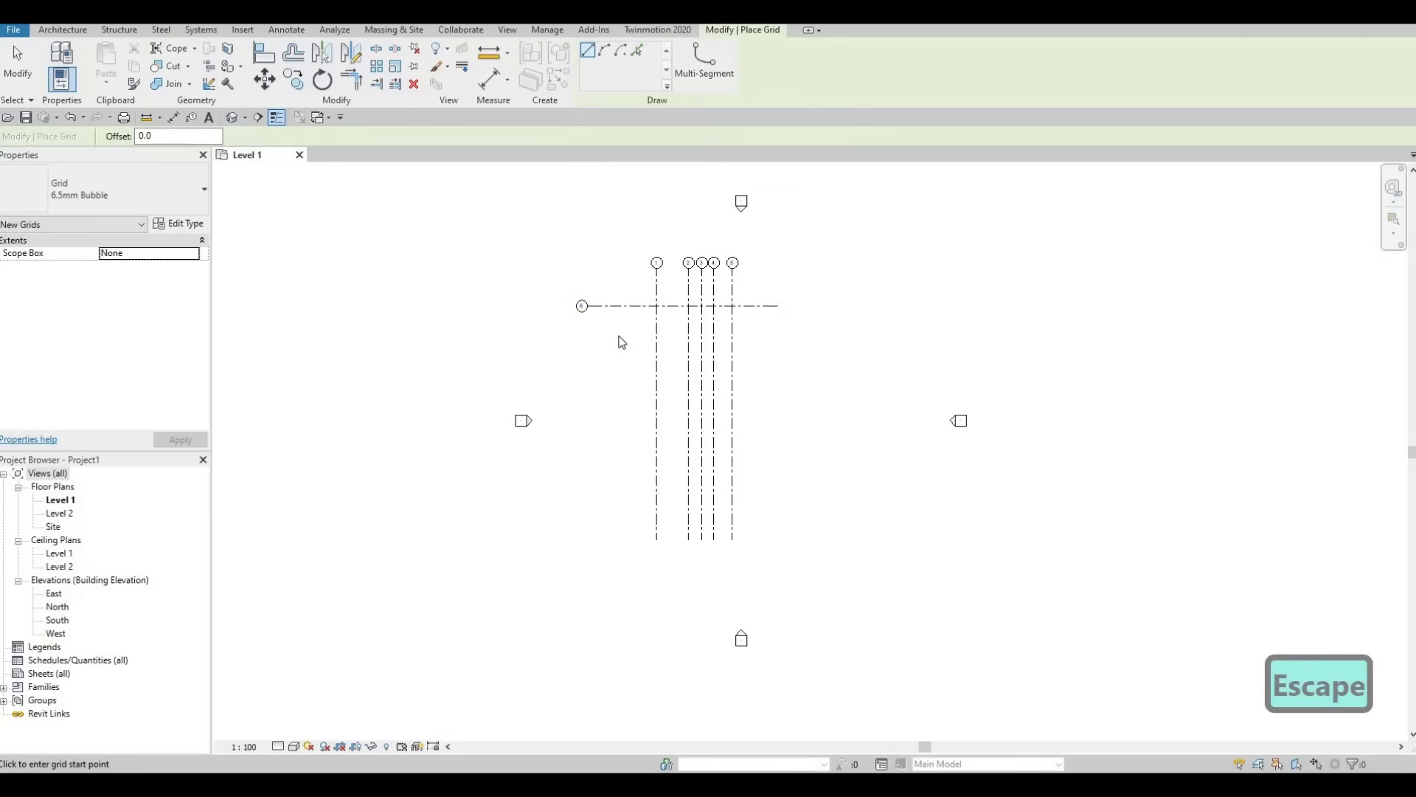
pyautogui.press('Escape')
pyautogui.scroll(3, 649, 288)
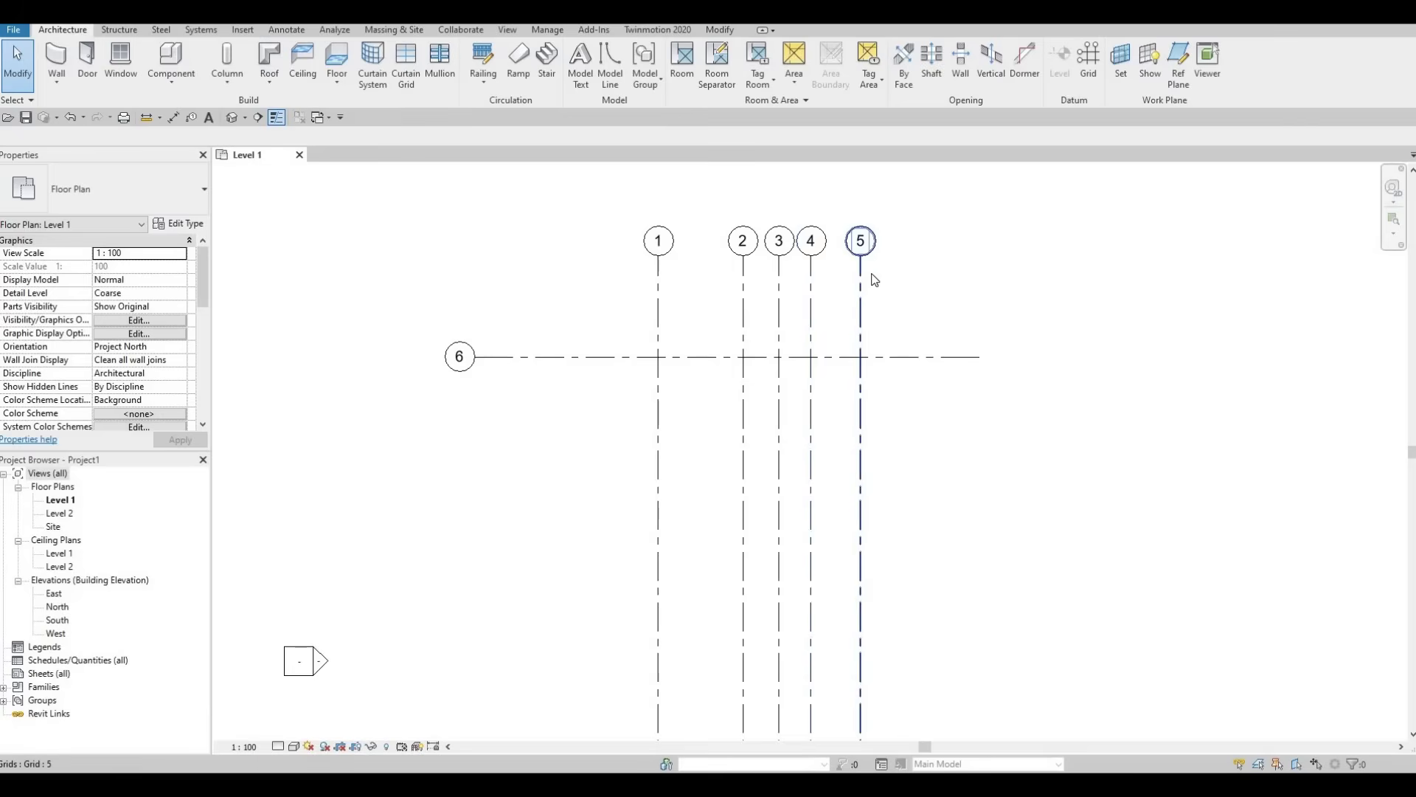
pyautogui.click(459, 357)
pyautogui.click(459, 357)
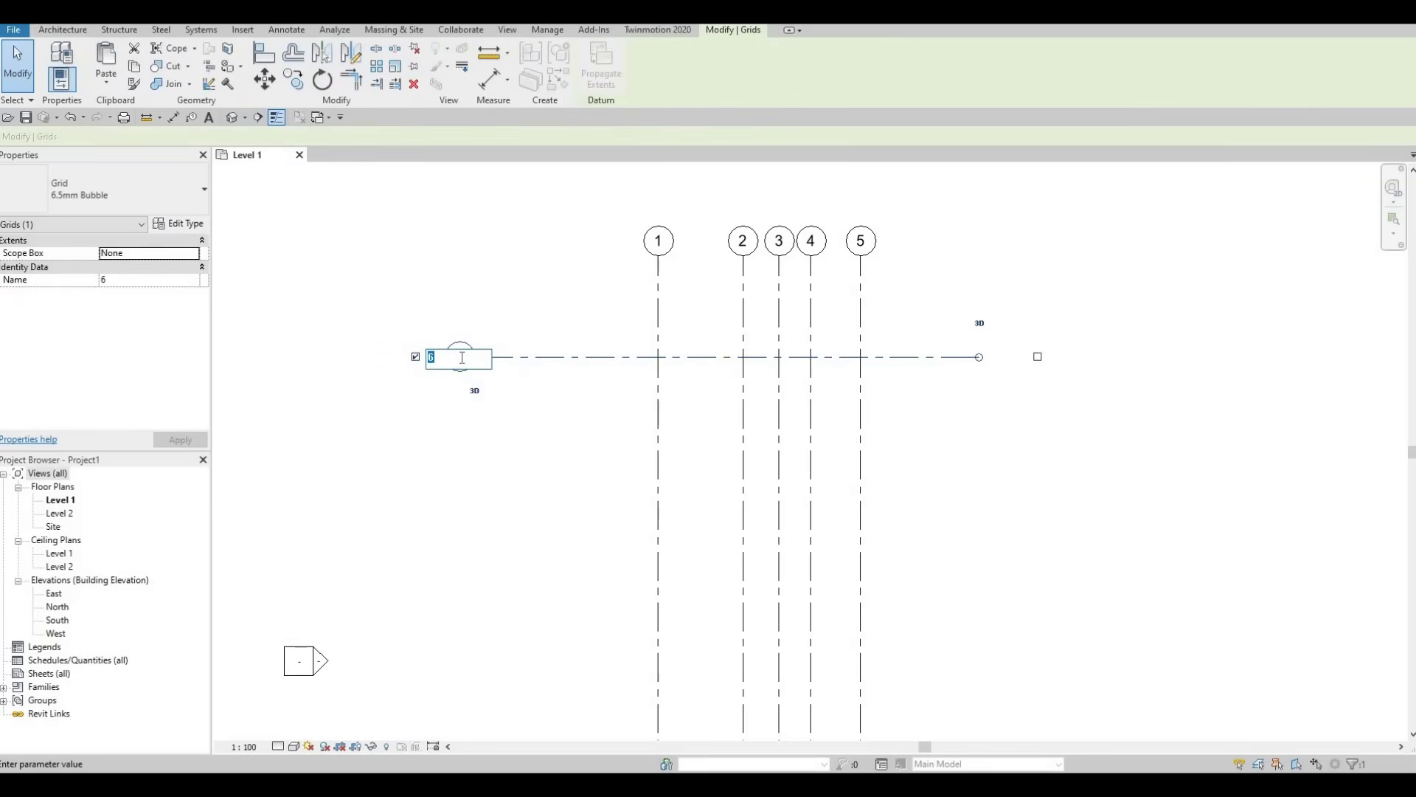
pyautogui.write('A')
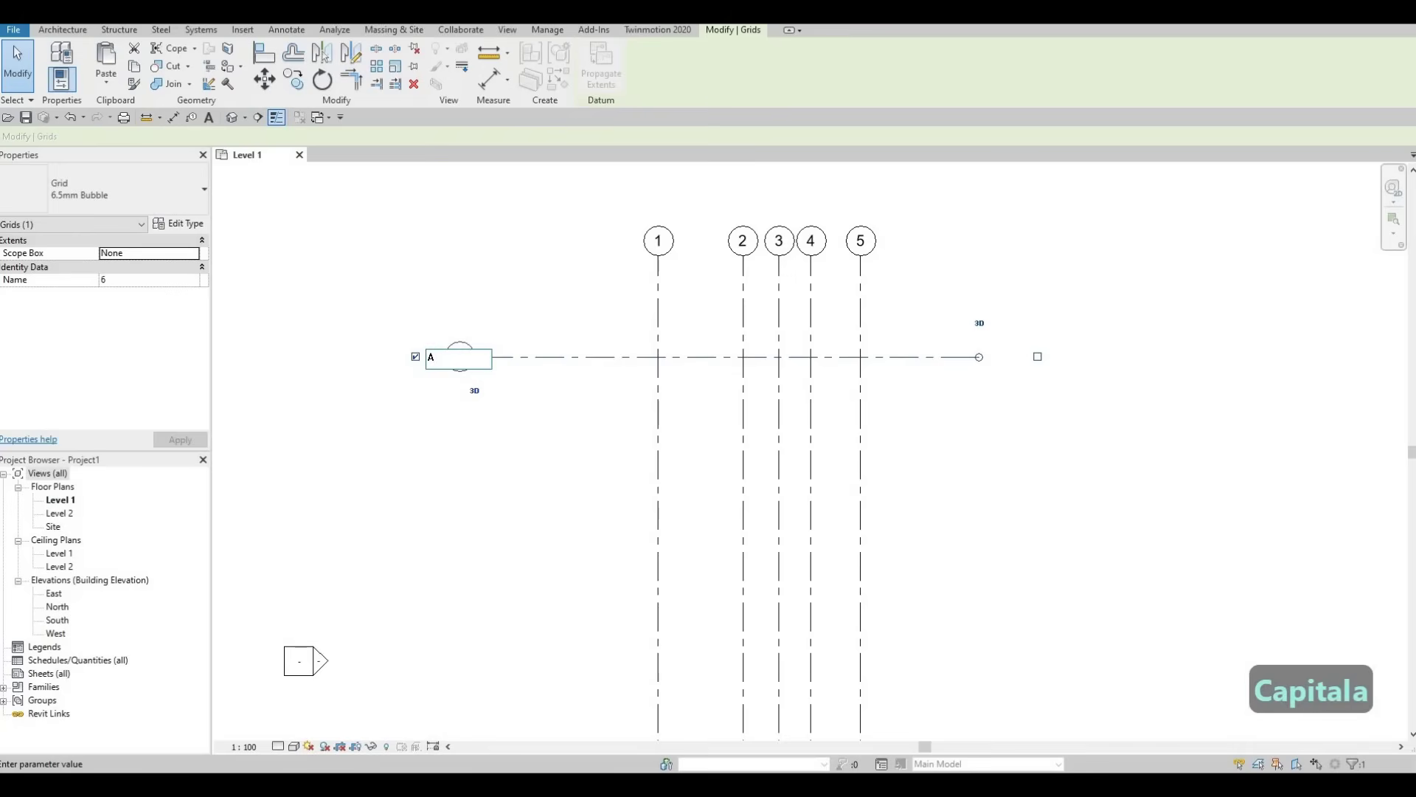
pyautogui.press('Return')
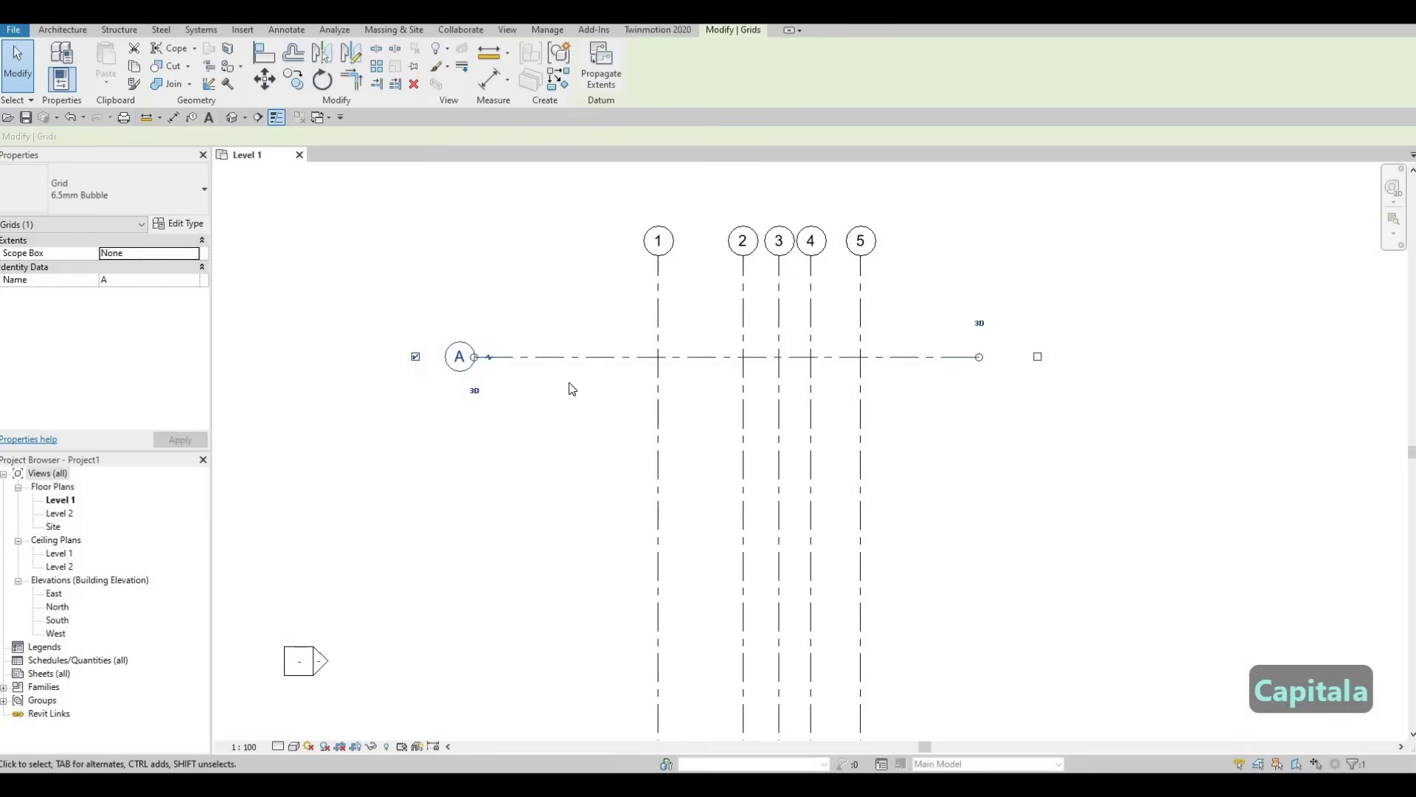
# Select all six grid lines together and move them slightly to the right and down within the elevation markers.
pyautogui.scroll(-4, 585, 418)
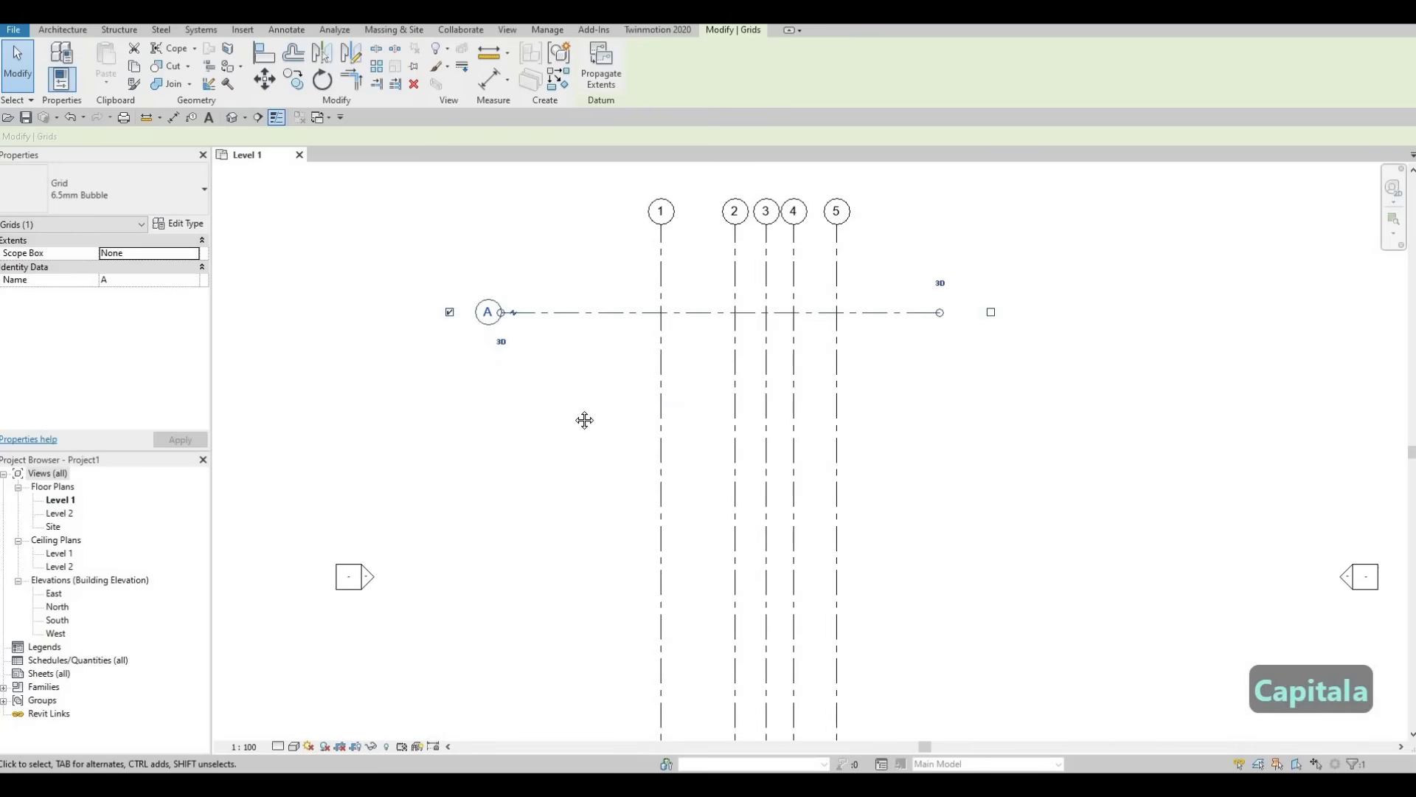
pyautogui.moveTo(751, 436); pyautogui.dragTo(721, 450)
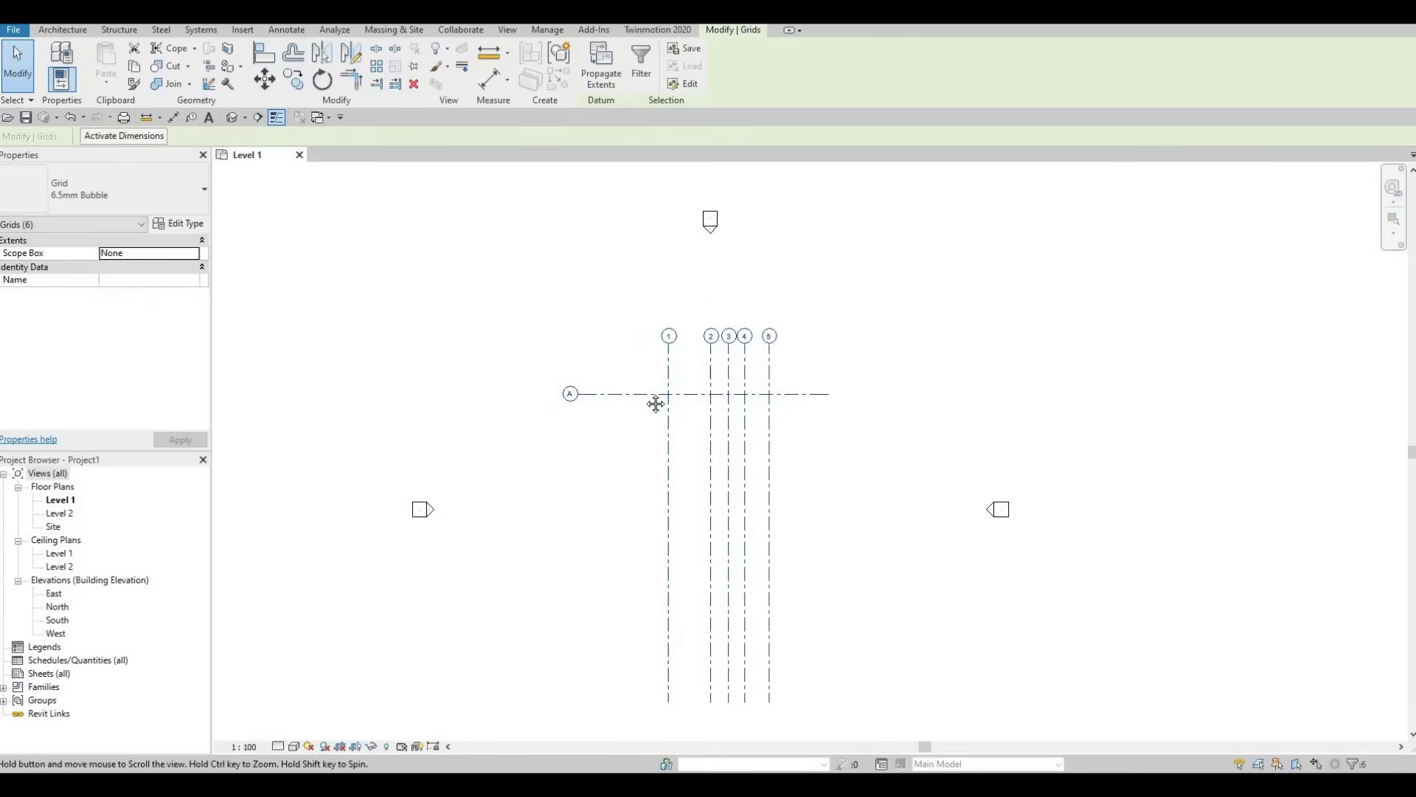
pyautogui.scroll(-2, 642, 310)
pyautogui.moveTo(657, 334); pyautogui.dragTo(585, 287, button='middle')
pyautogui.moveTo(620, 305); pyautogui.dragTo(631, 327)
pyautogui.scroll(1, 628, 329)
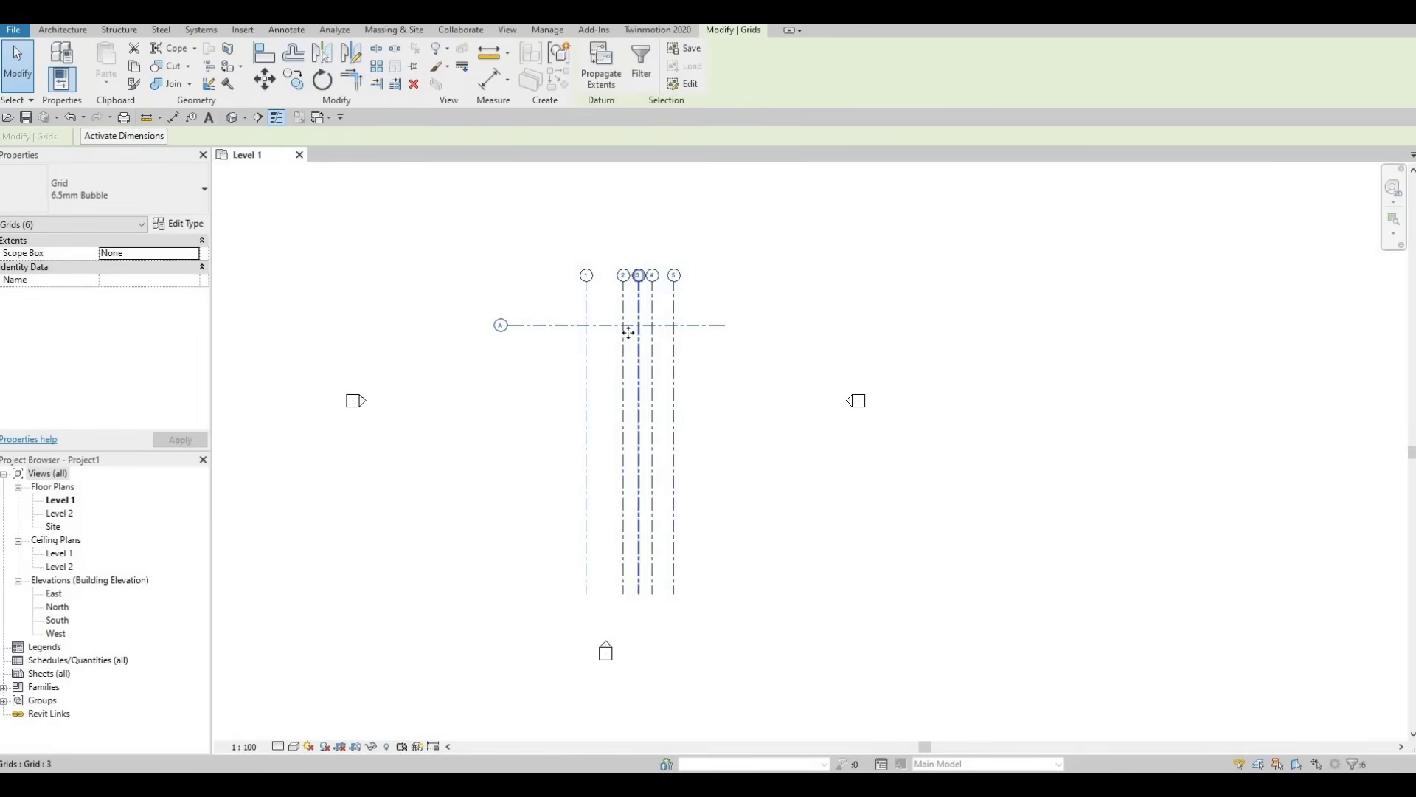
# Nudge the six selected grids in small increments to fine-tune their position between the four elevation markers, and clear the selection.
pyautogui.press('Tab')
pyautogui.press('Tab')
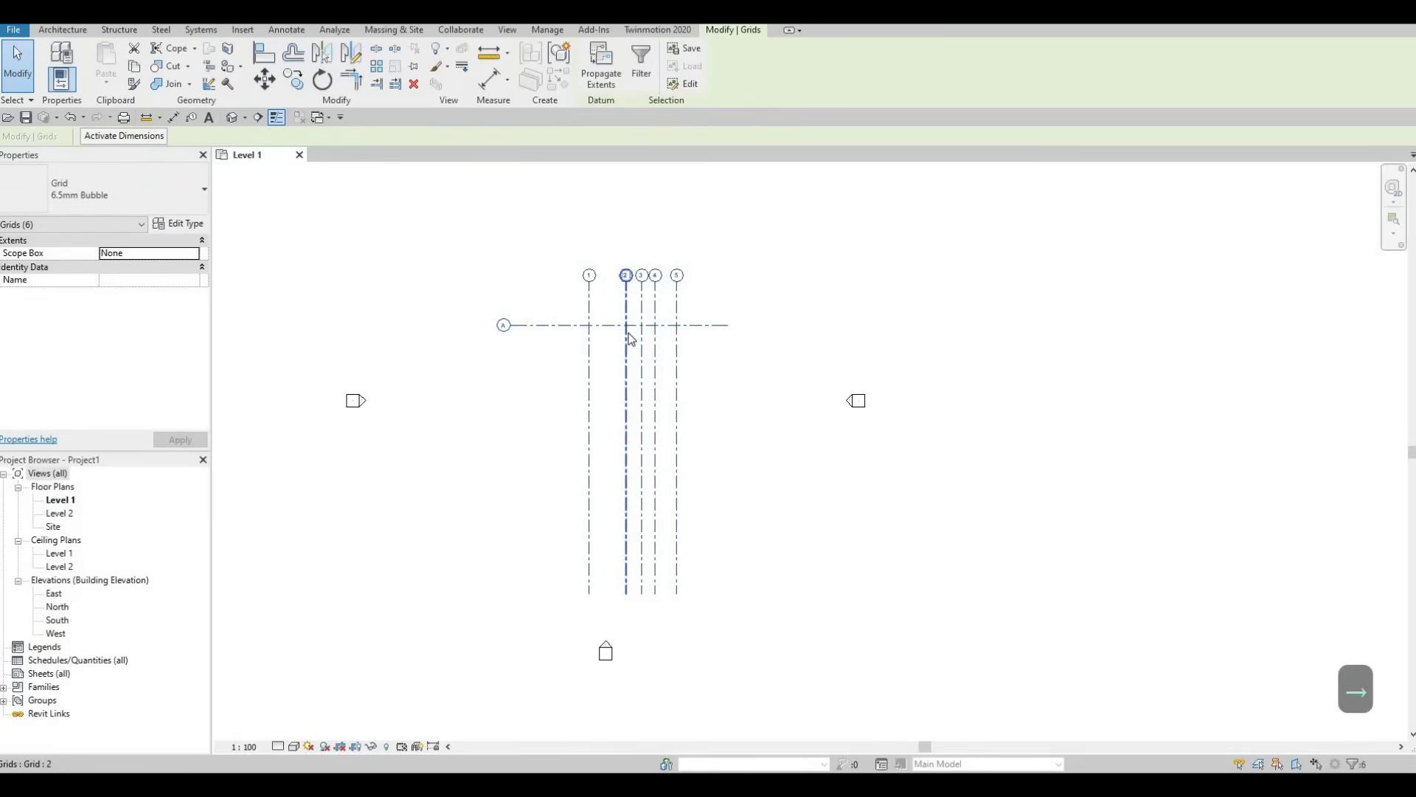
pyautogui.press('Down')
pyautogui.press('Down')
pyautogui.press('Down')
pyautogui.press('Right')
pyautogui.press('Right')
pyautogui.press('Up')
pyautogui.press('Up')
pyautogui.press('Up')
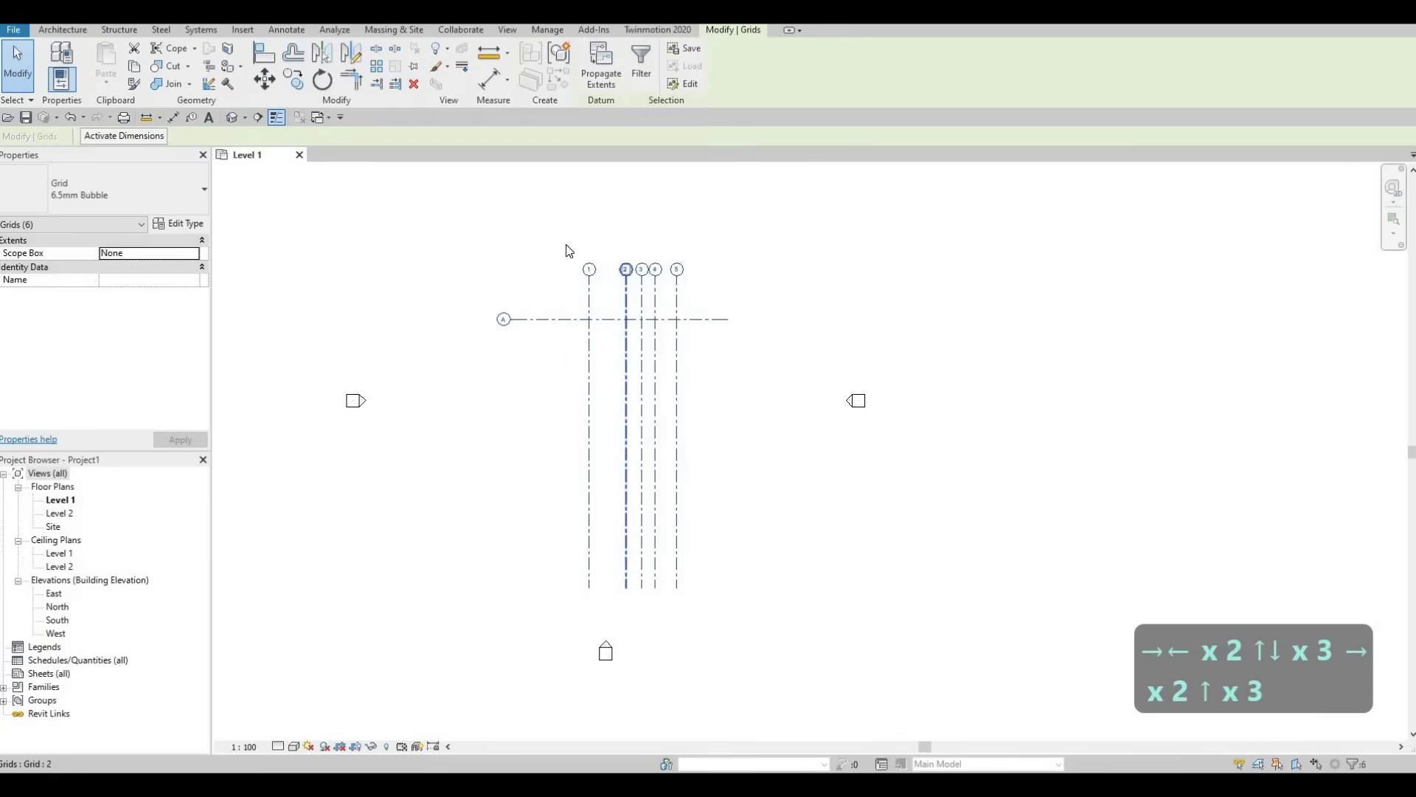
pyautogui.scroll(1, 550, 317)
pyautogui.scroll(-1, 537, 353)
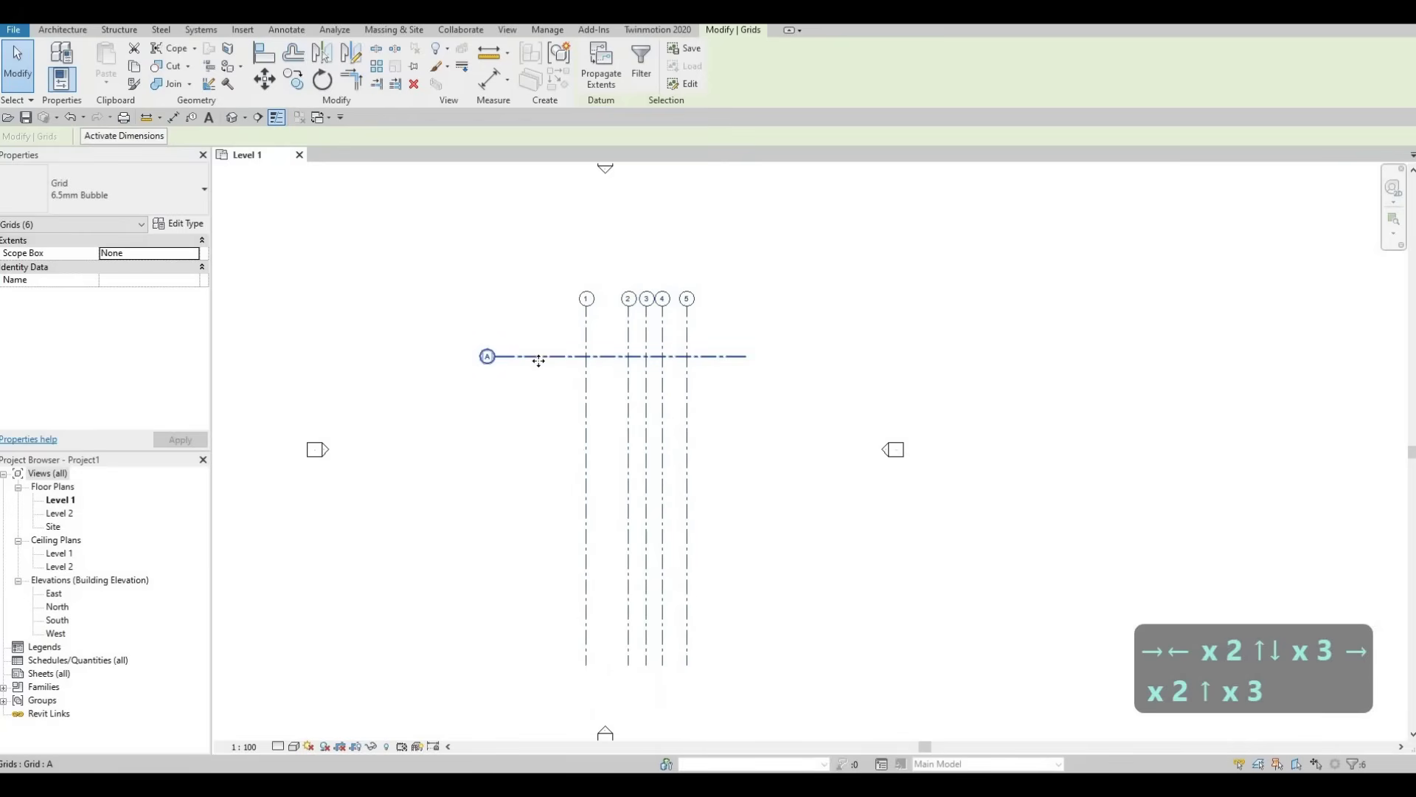
pyautogui.press('Escape')
pyautogui.press('Escape')
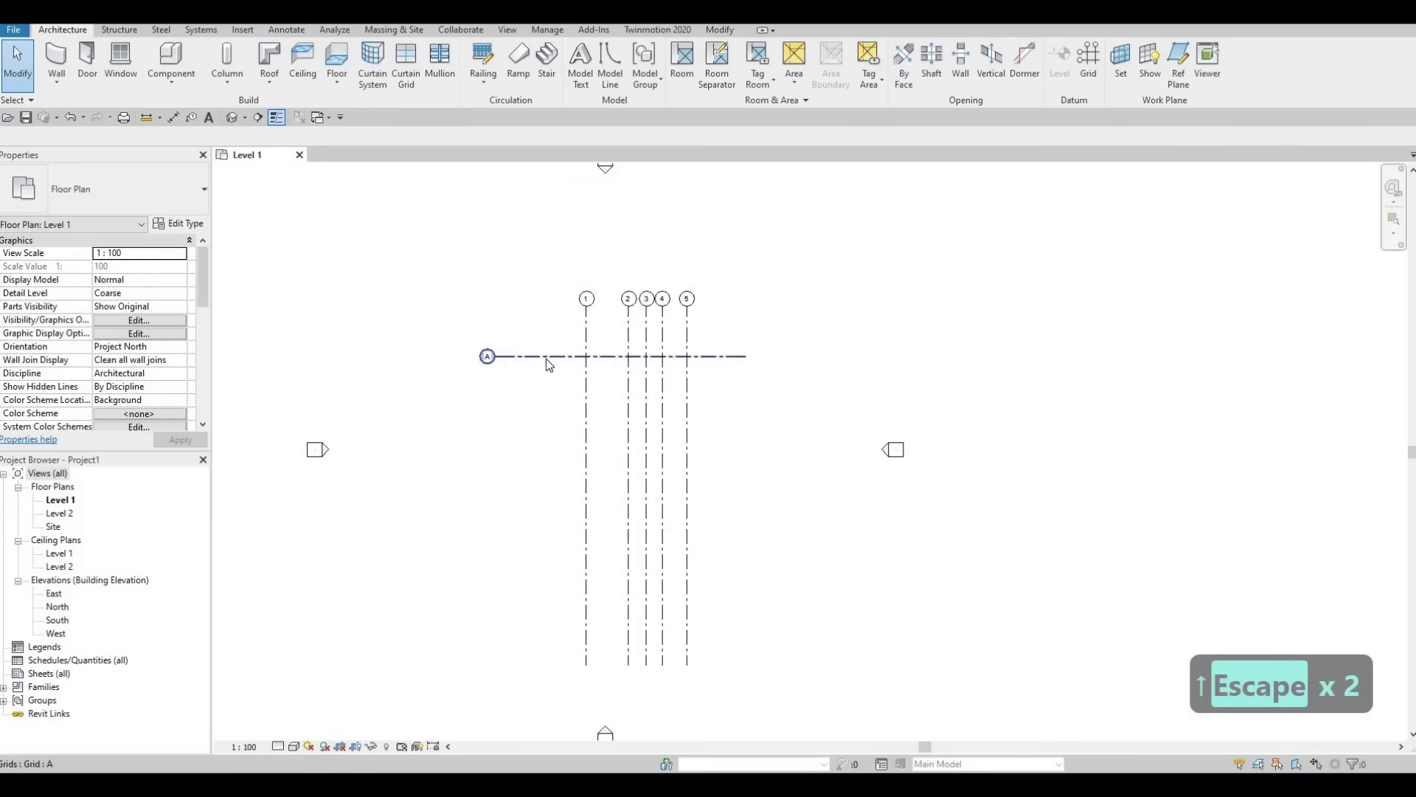
# Copy grid A vertically downward by 1870 mm with the Multiple option enabled.
pyautogui.click(546, 359)
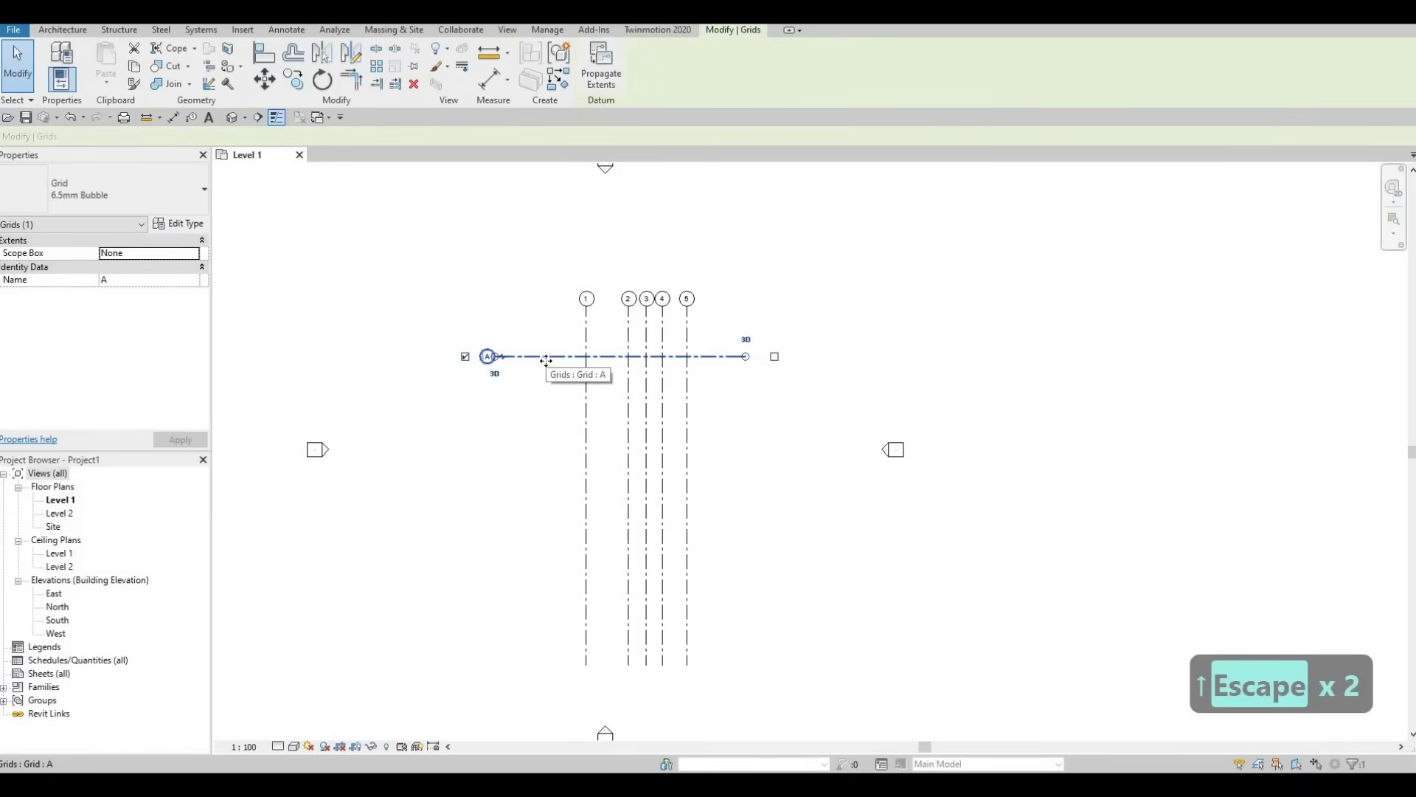
pyautogui.press('c')
pyautogui.press('o')
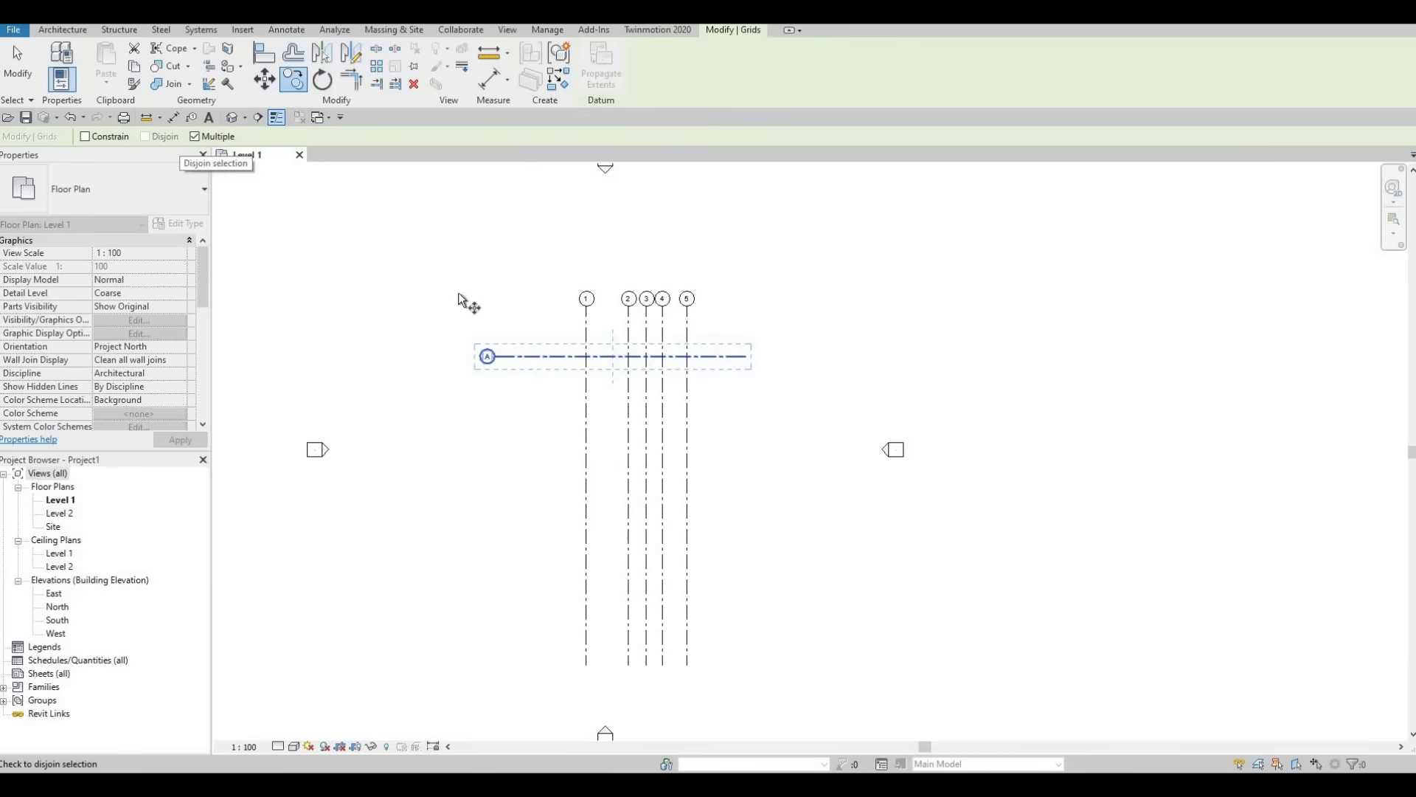
pyautogui.click(541, 357)
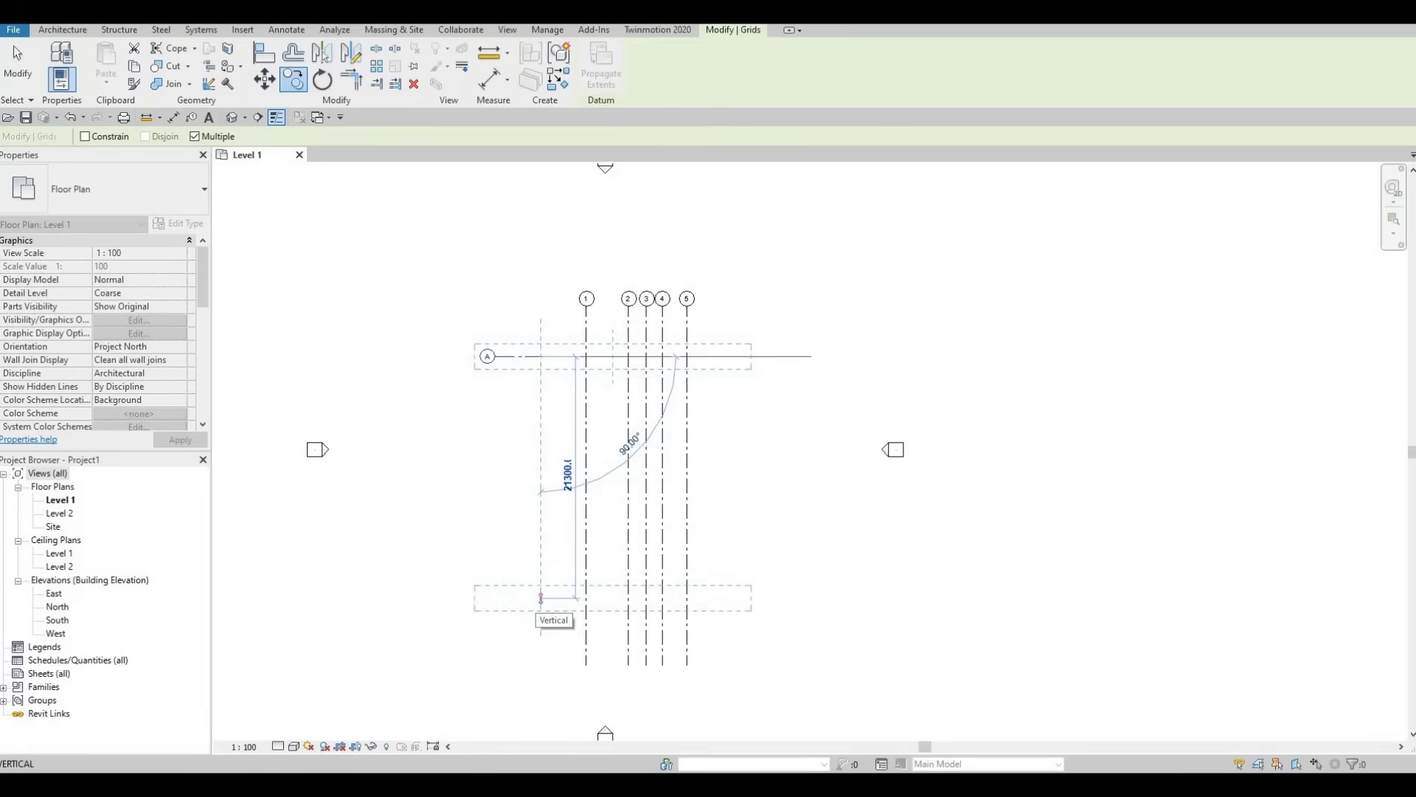
pyautogui.write('1870')
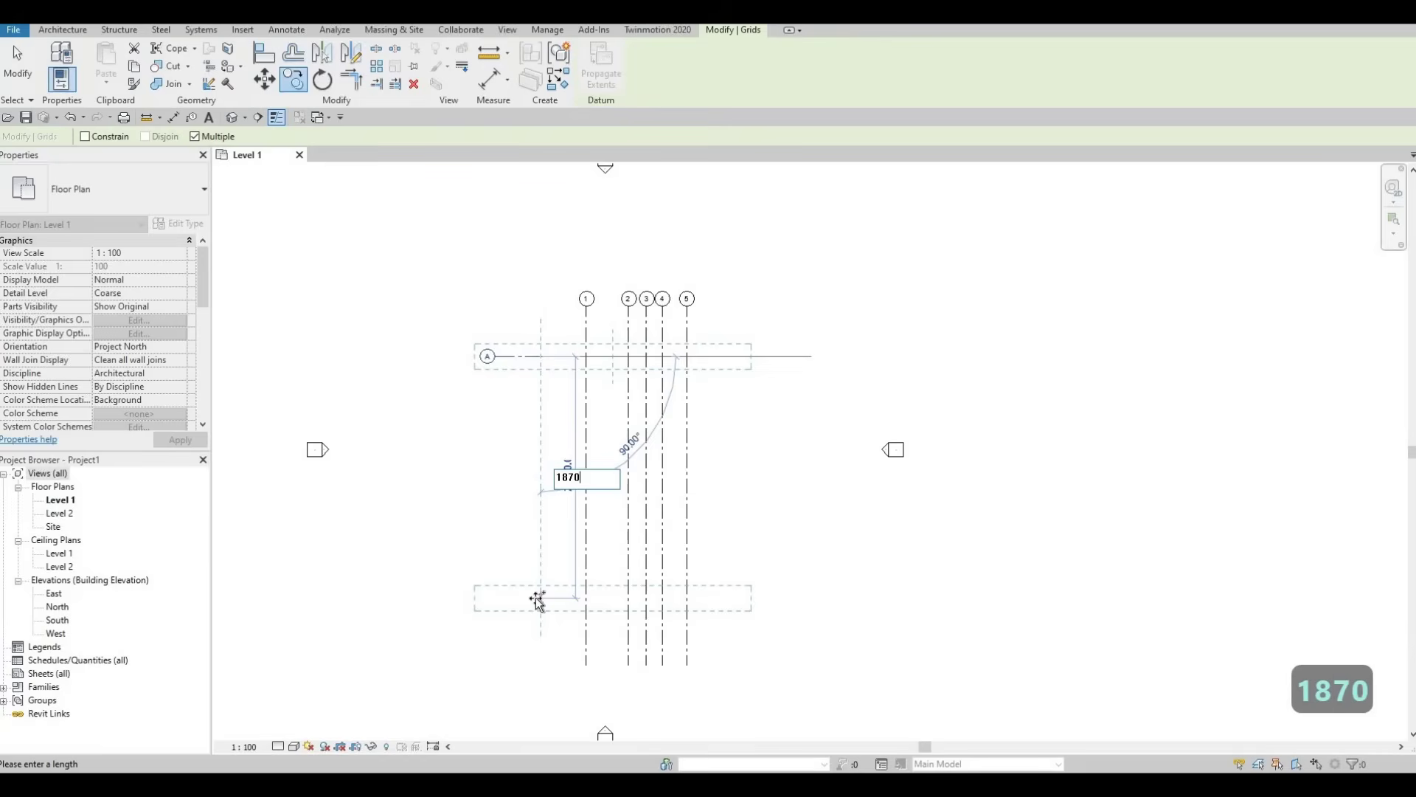
pyautogui.press('Return')
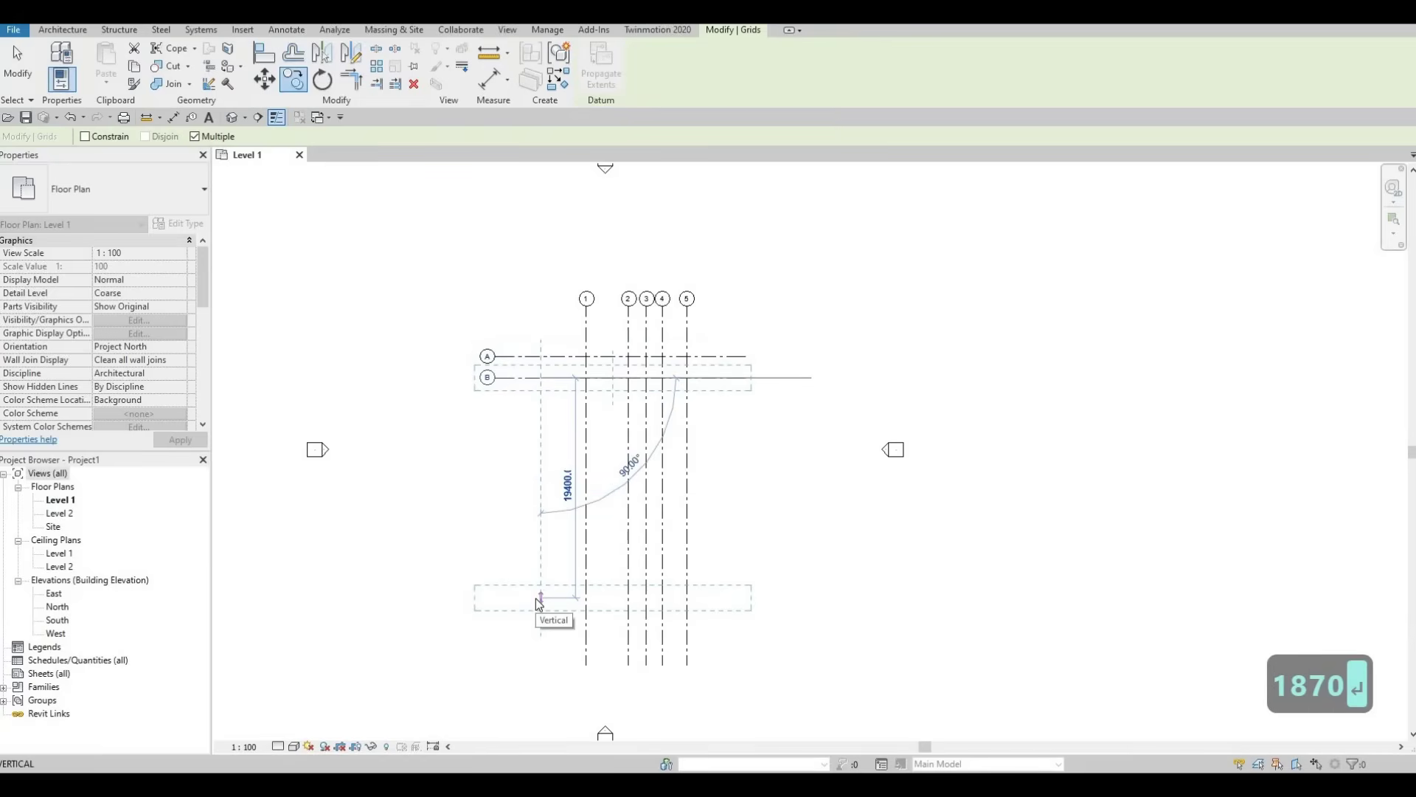
# Place two more horizontal grid copies below grid B at successive spacings of 3050 and 1700 mm.
pyautogui.write('30')
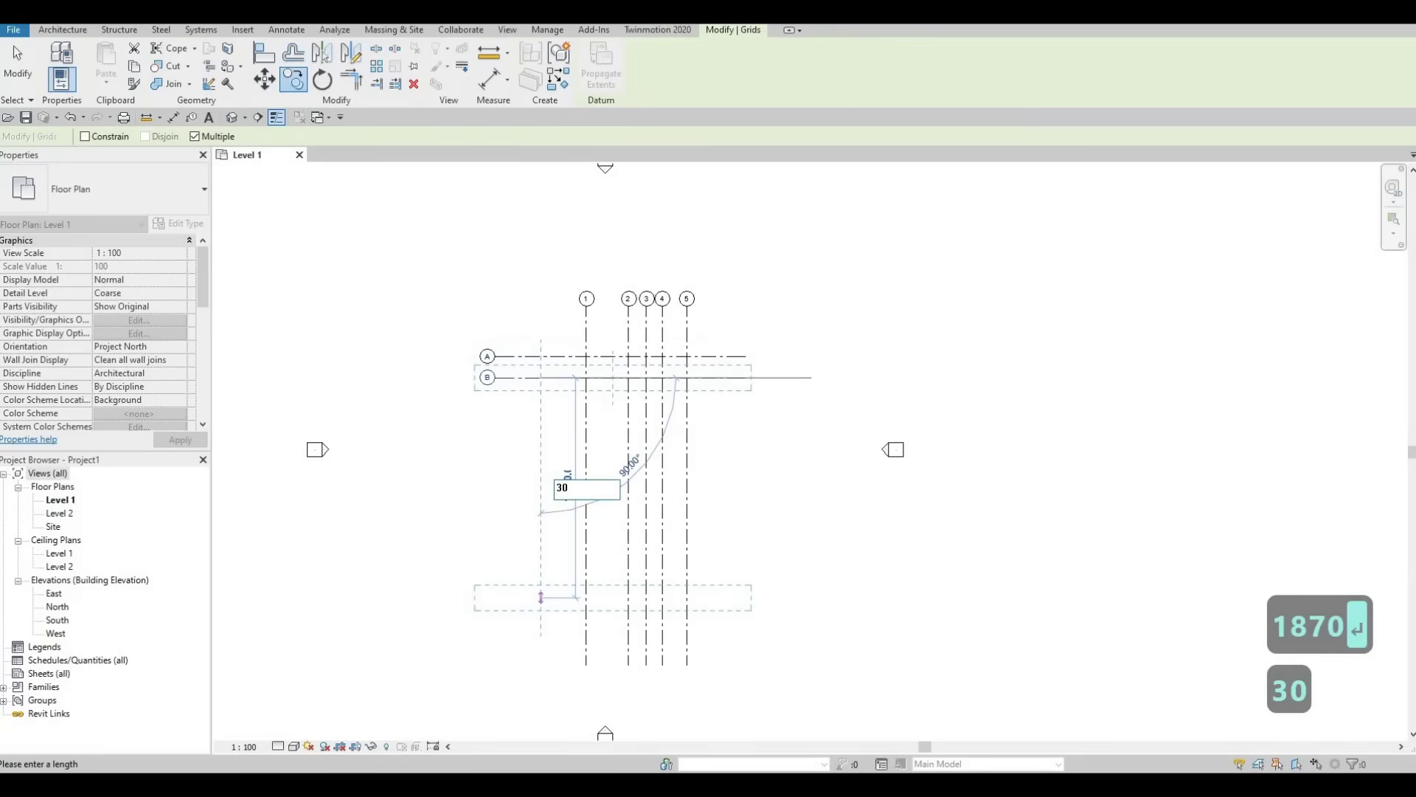
pyautogui.write('50')
pyautogui.press('Return')
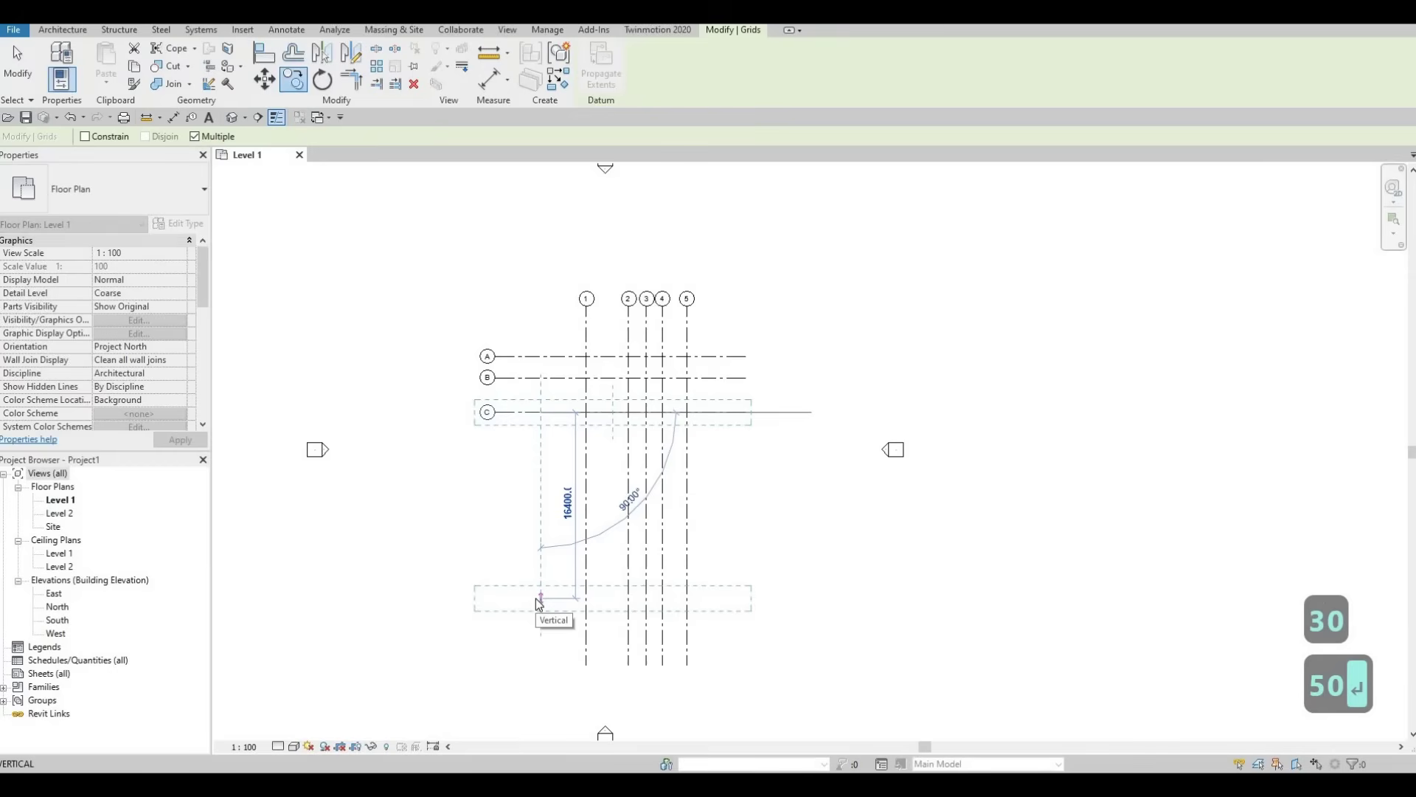
pyautogui.write('17')
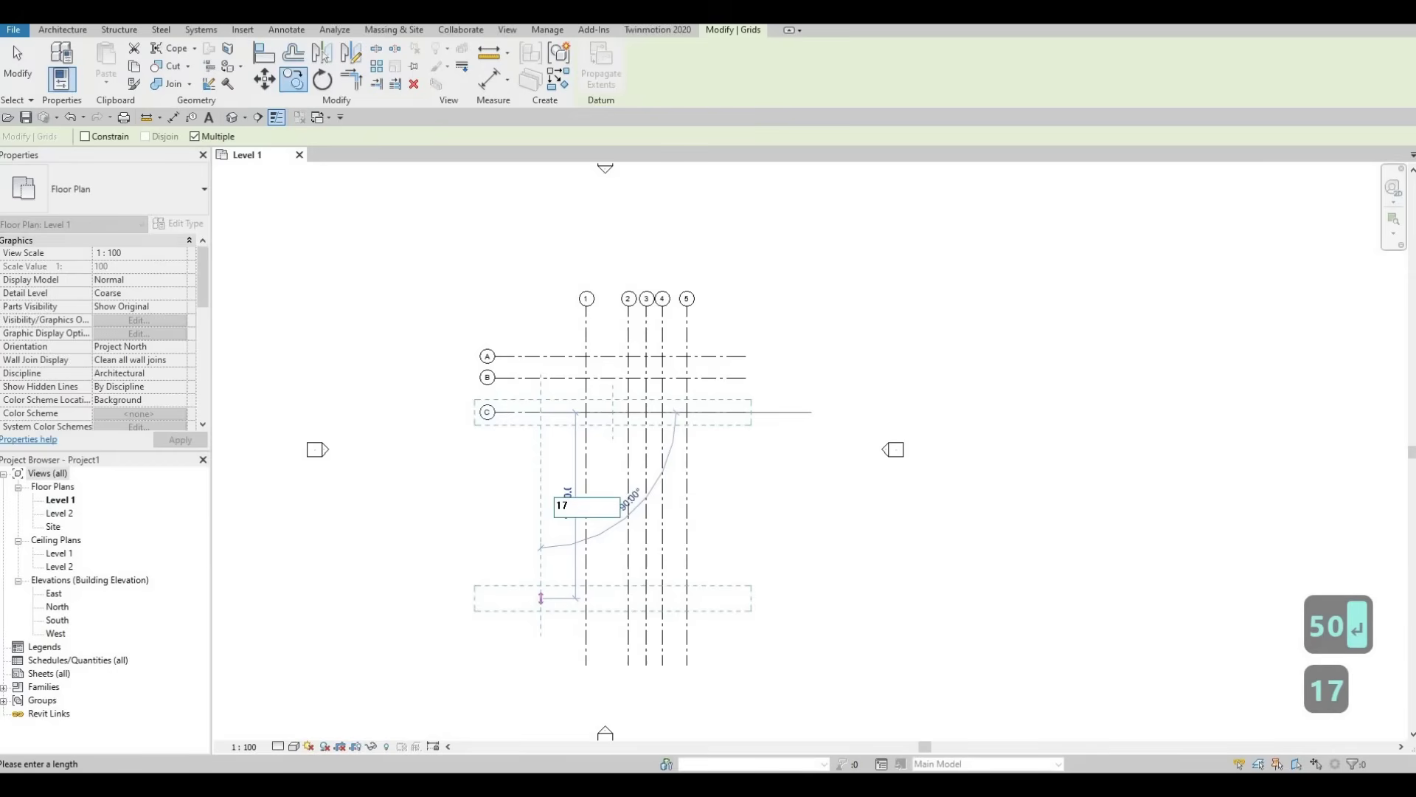
pyautogui.write('00')
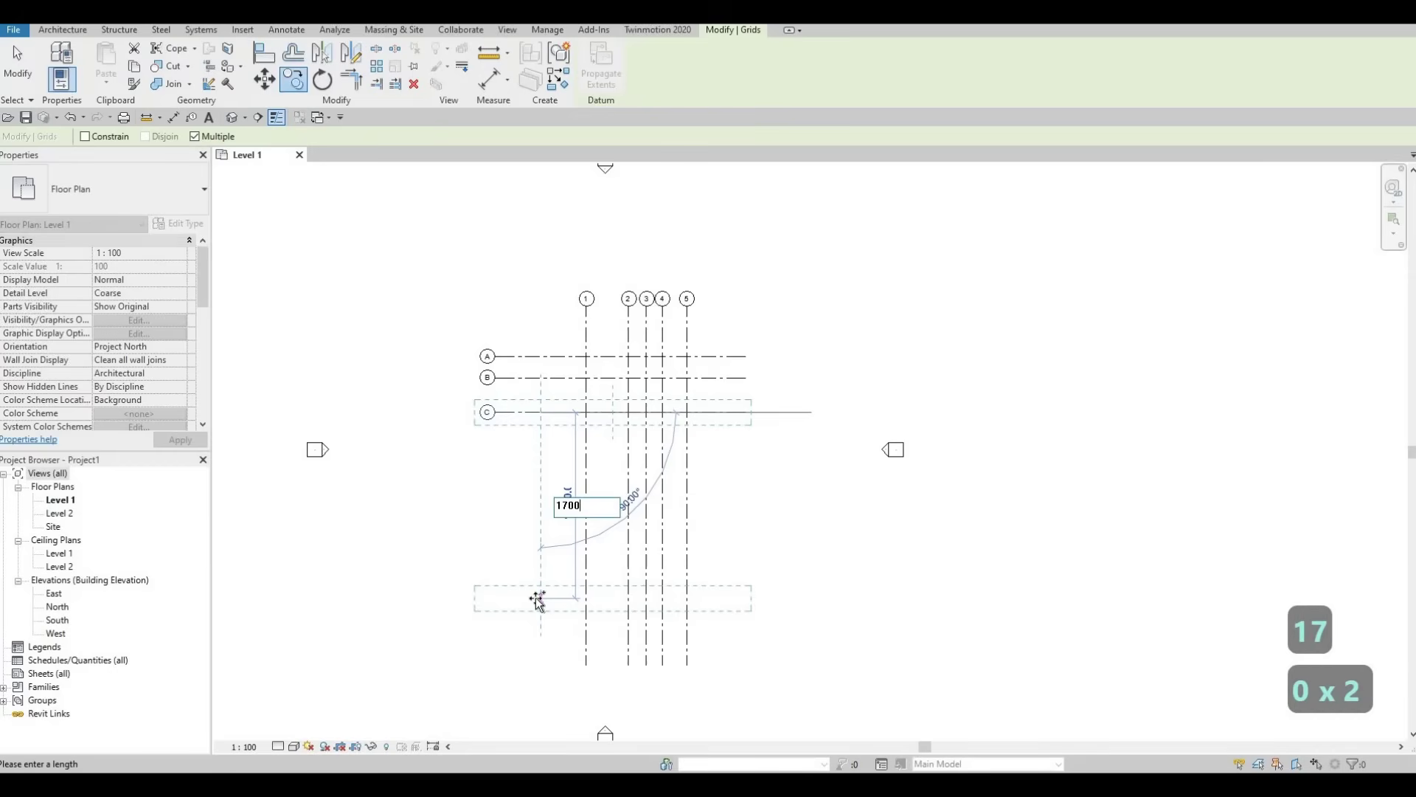
pyautogui.press('Return')
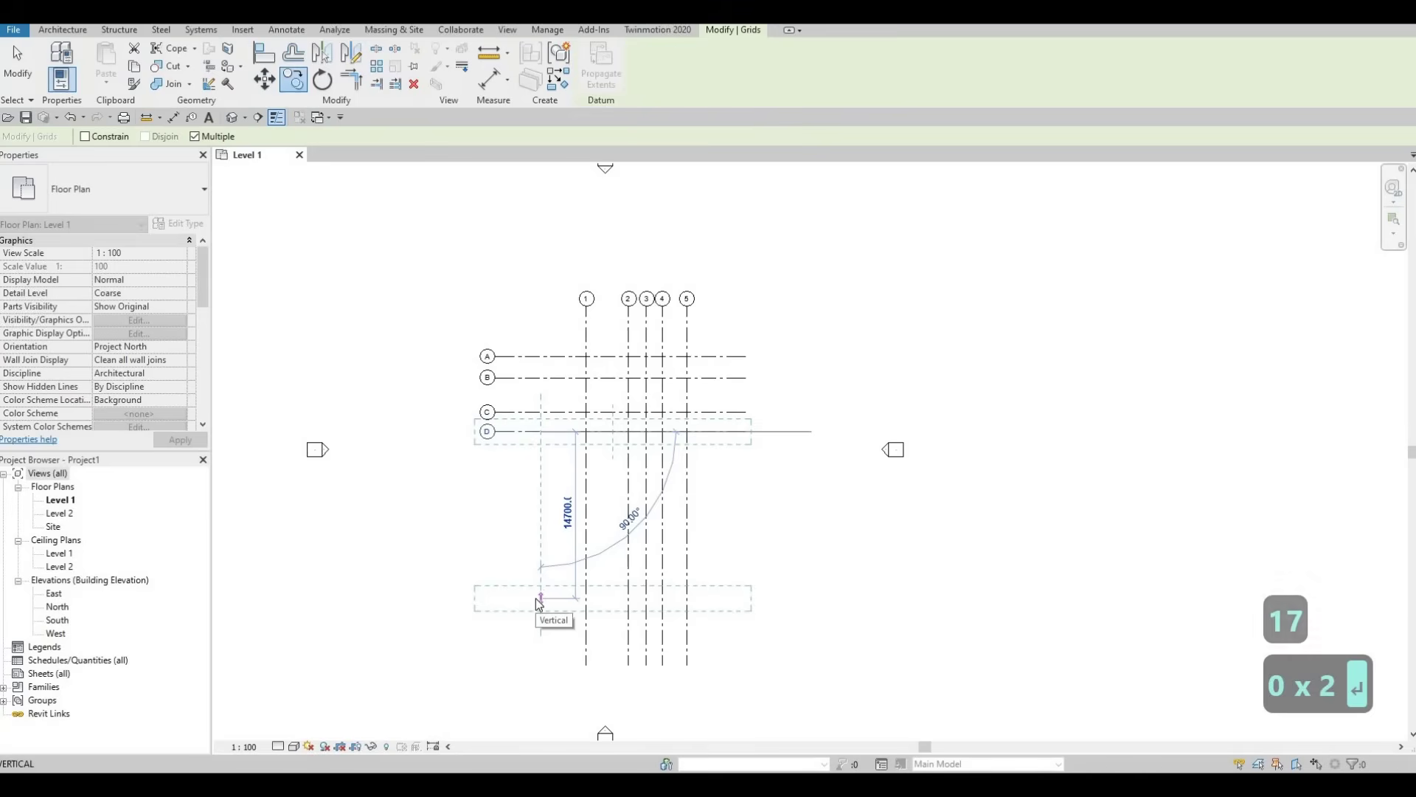
# Add horizontal grid copies below grid D at successive spacings of 3431 and 1336 mm.
pyautogui.write('34')
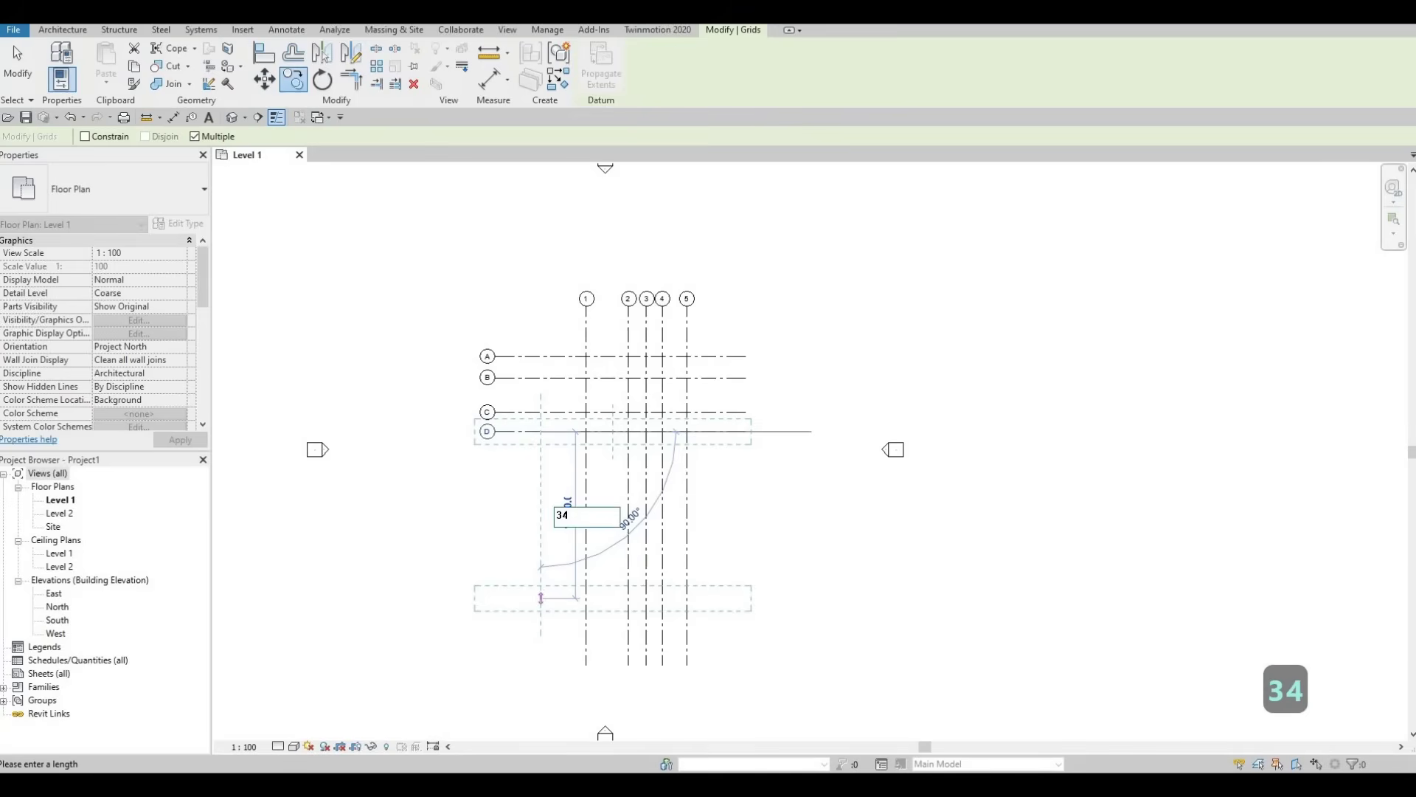
pyautogui.write('31')
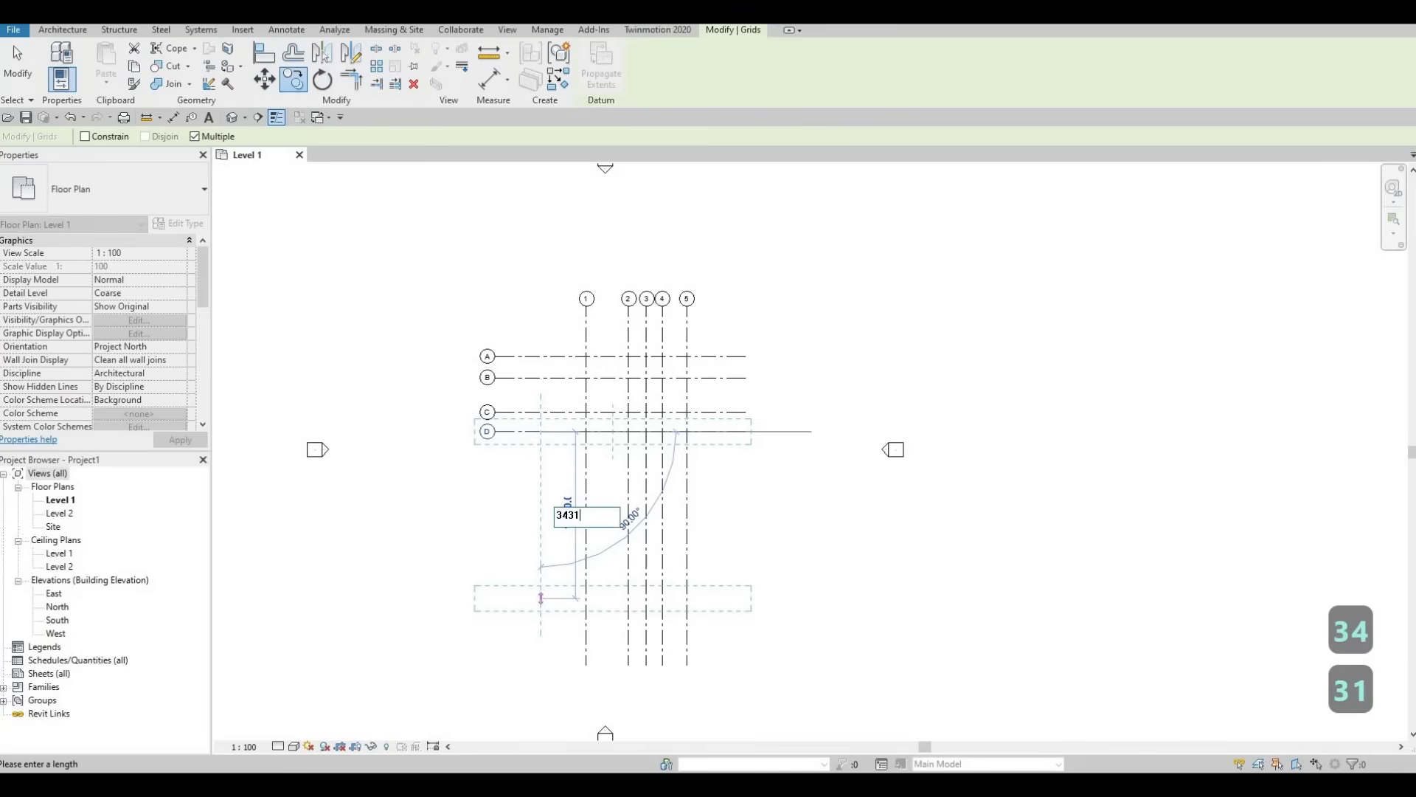
pyautogui.press('Return')
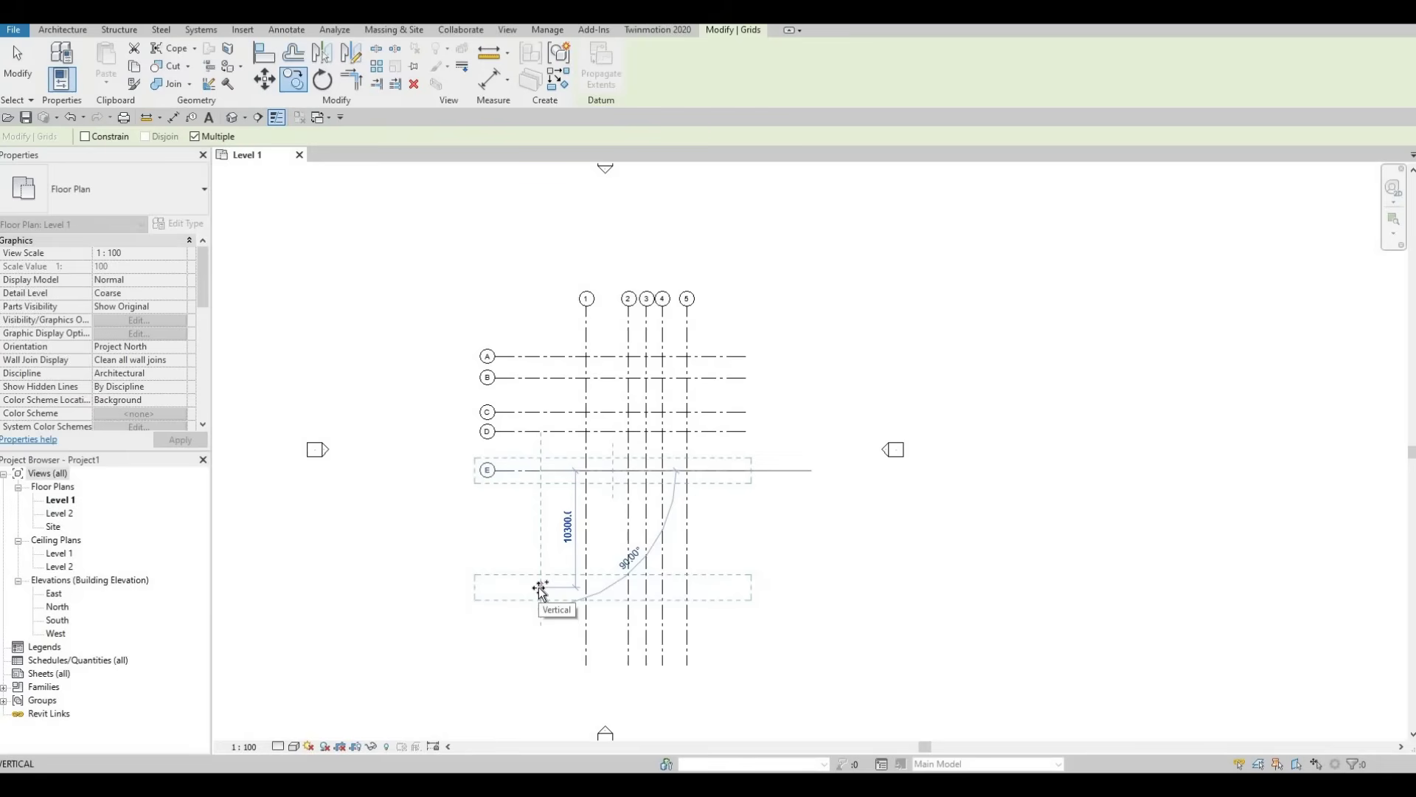
pyautogui.write('13')
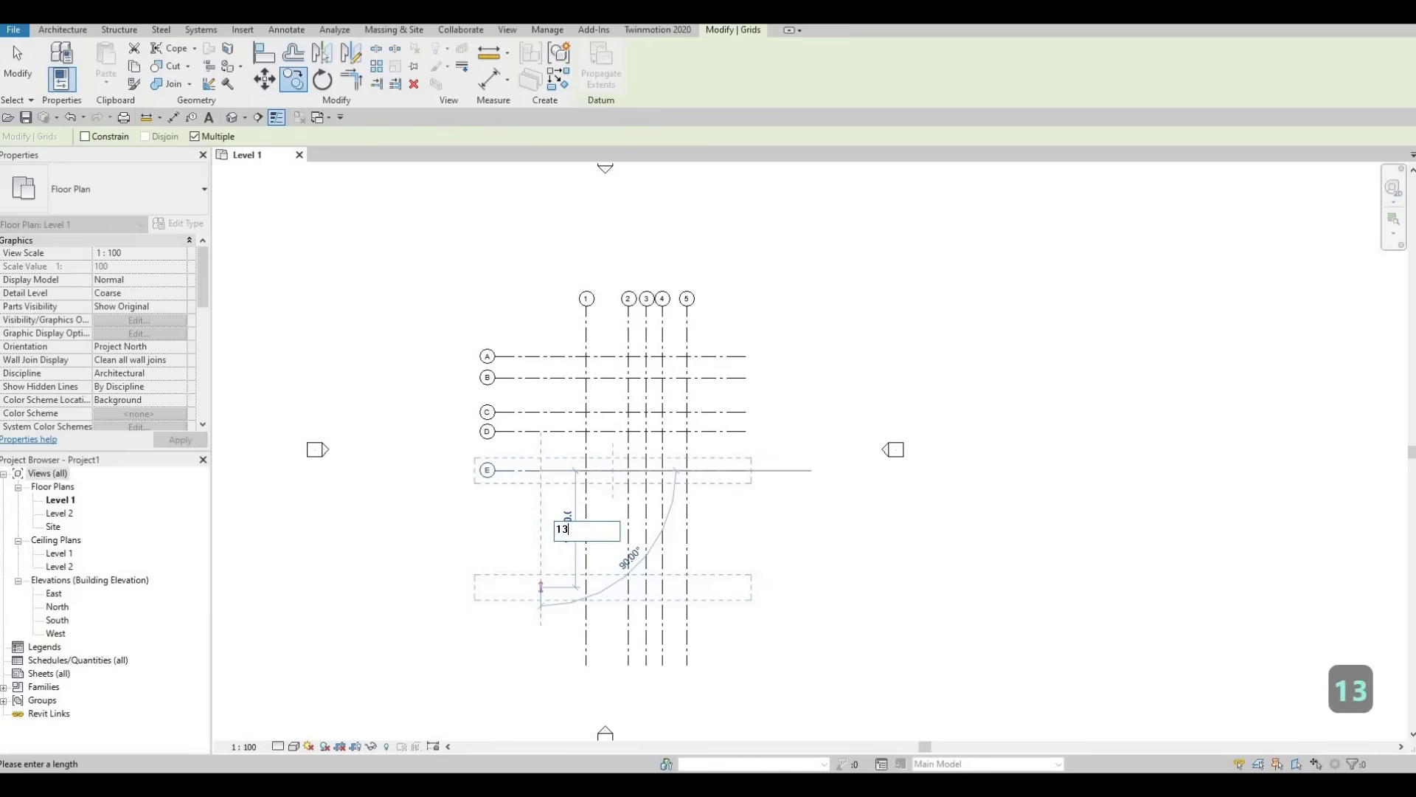
pyautogui.write('36')
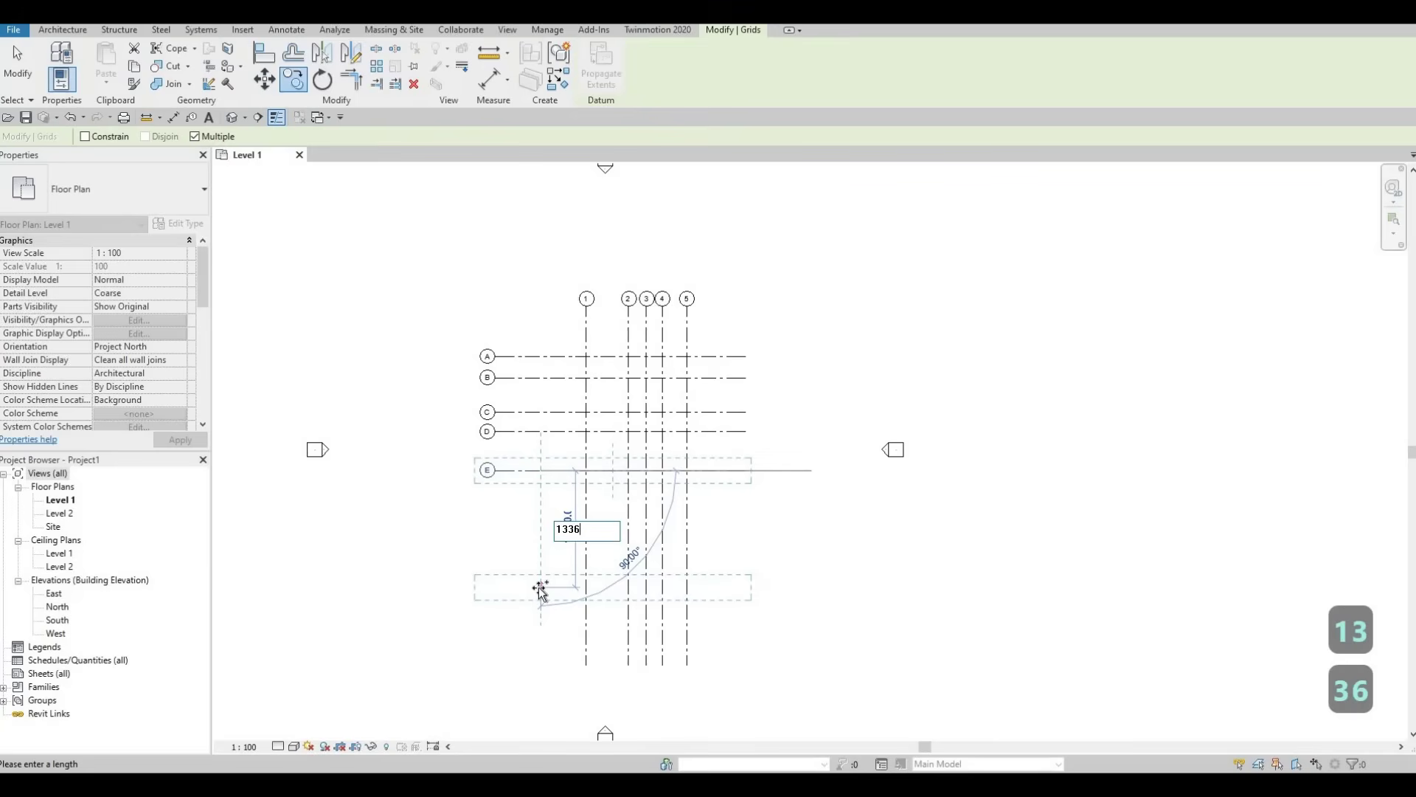
pyautogui.press('Return')
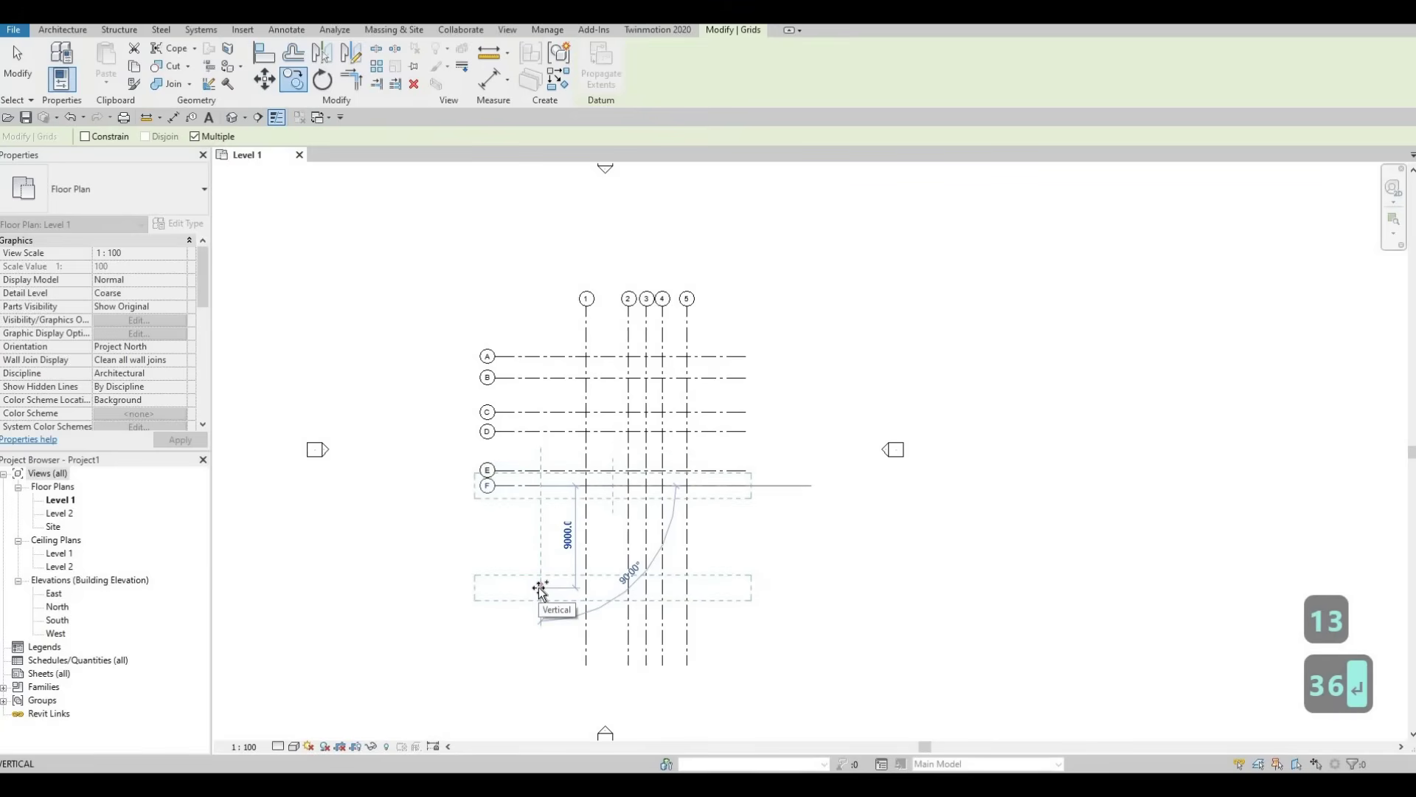
# Place the last two horizontal grid copies below grid F at spacings of 2899 and 5630 mm, and end the Copy command.
pyautogui.write('2')
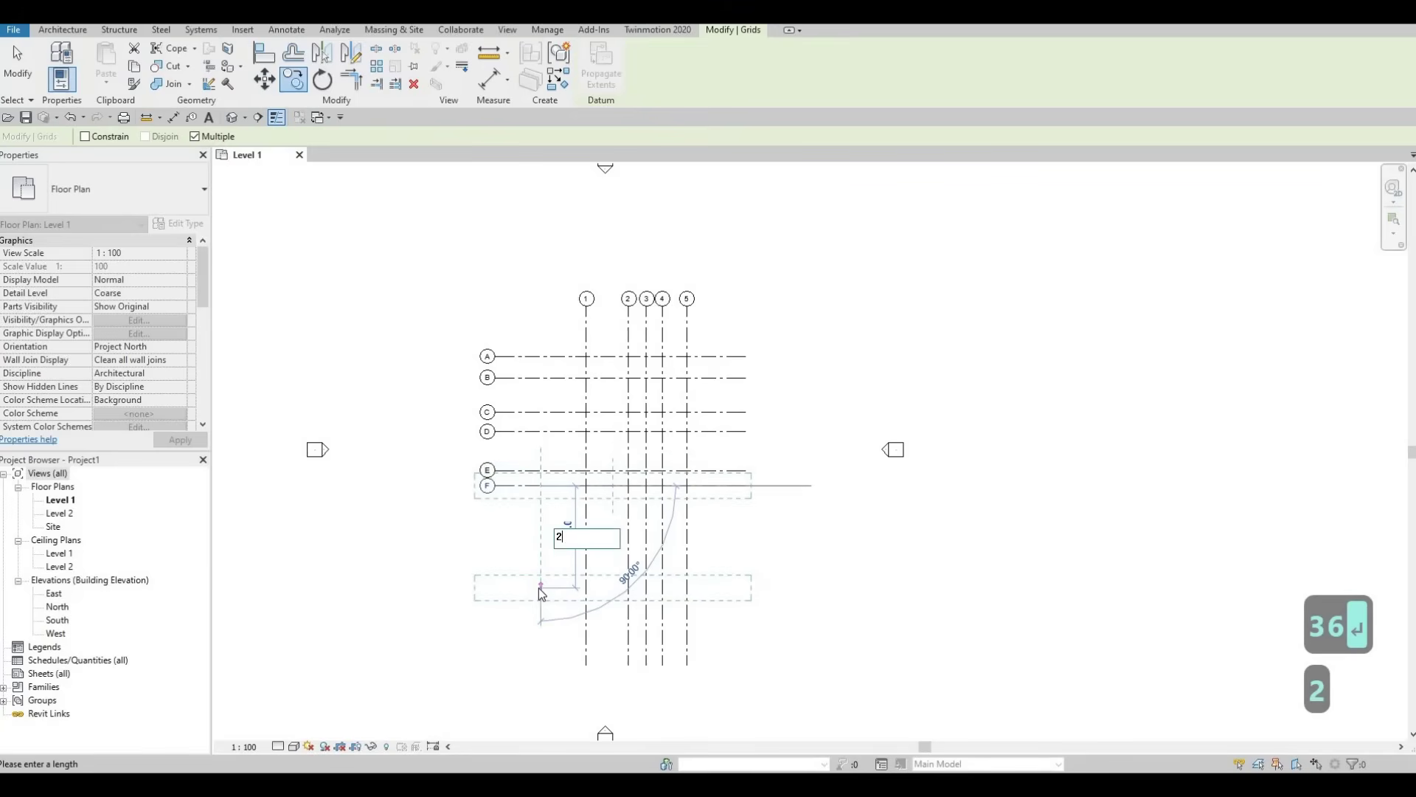
pyautogui.write('8')
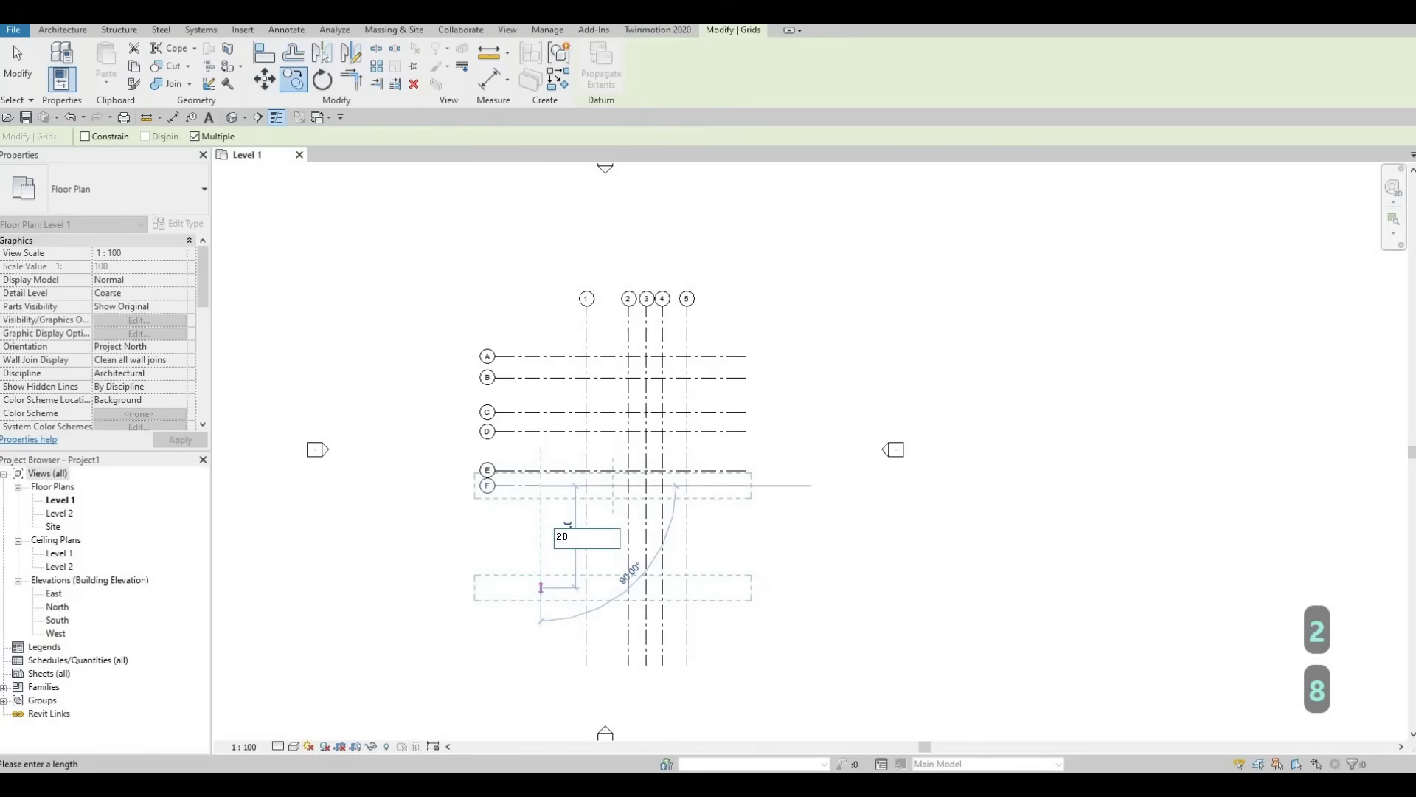
pyautogui.write('99')
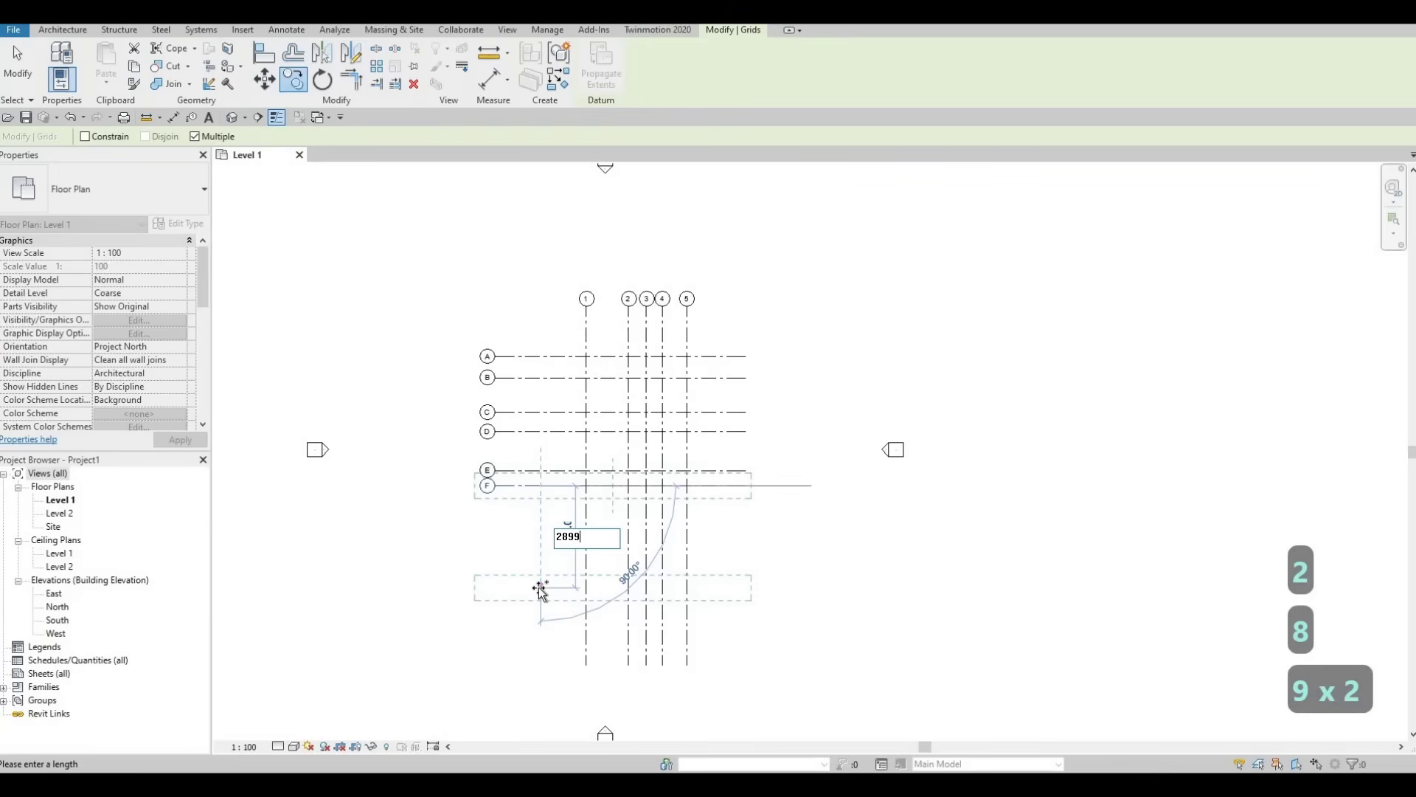
pyautogui.press('Return')
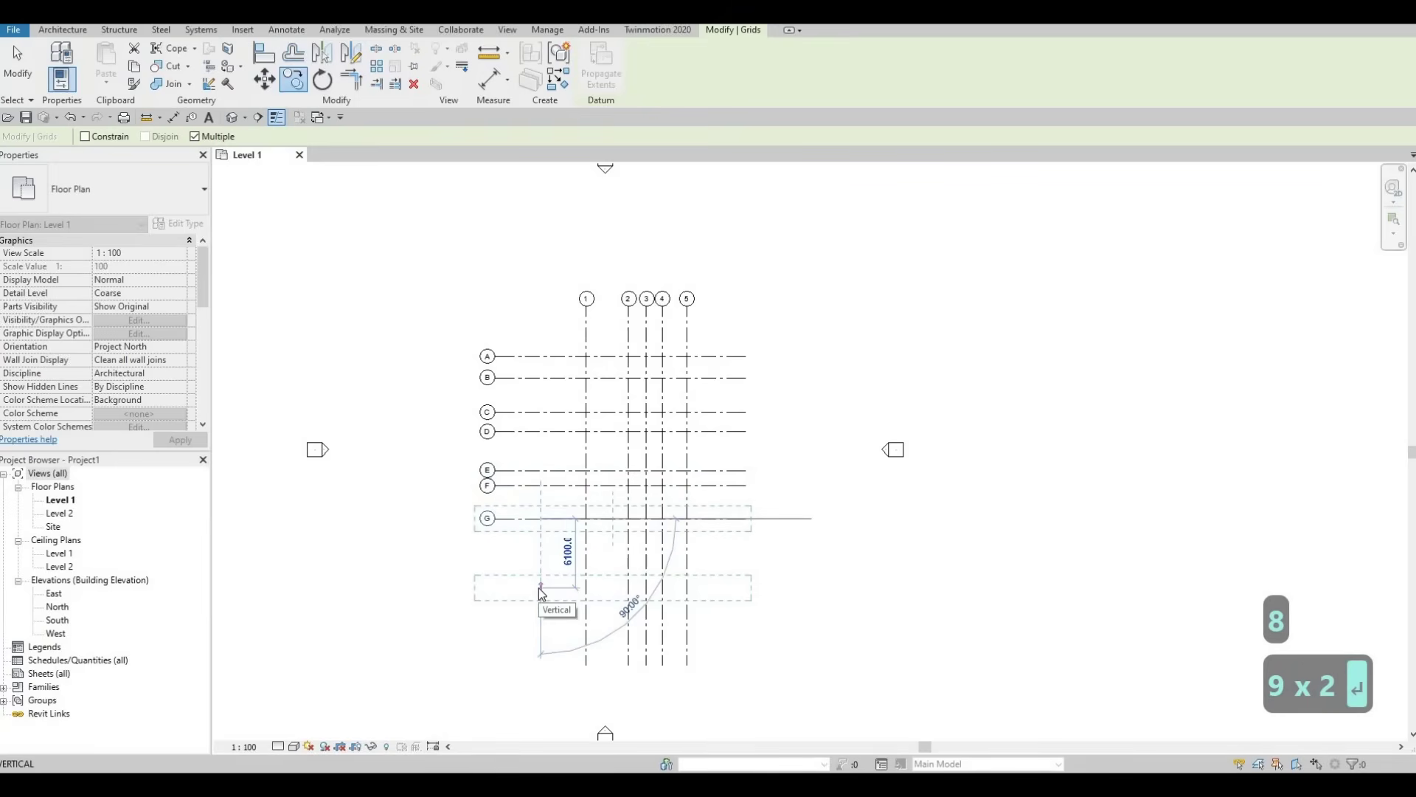
pyautogui.write('56')
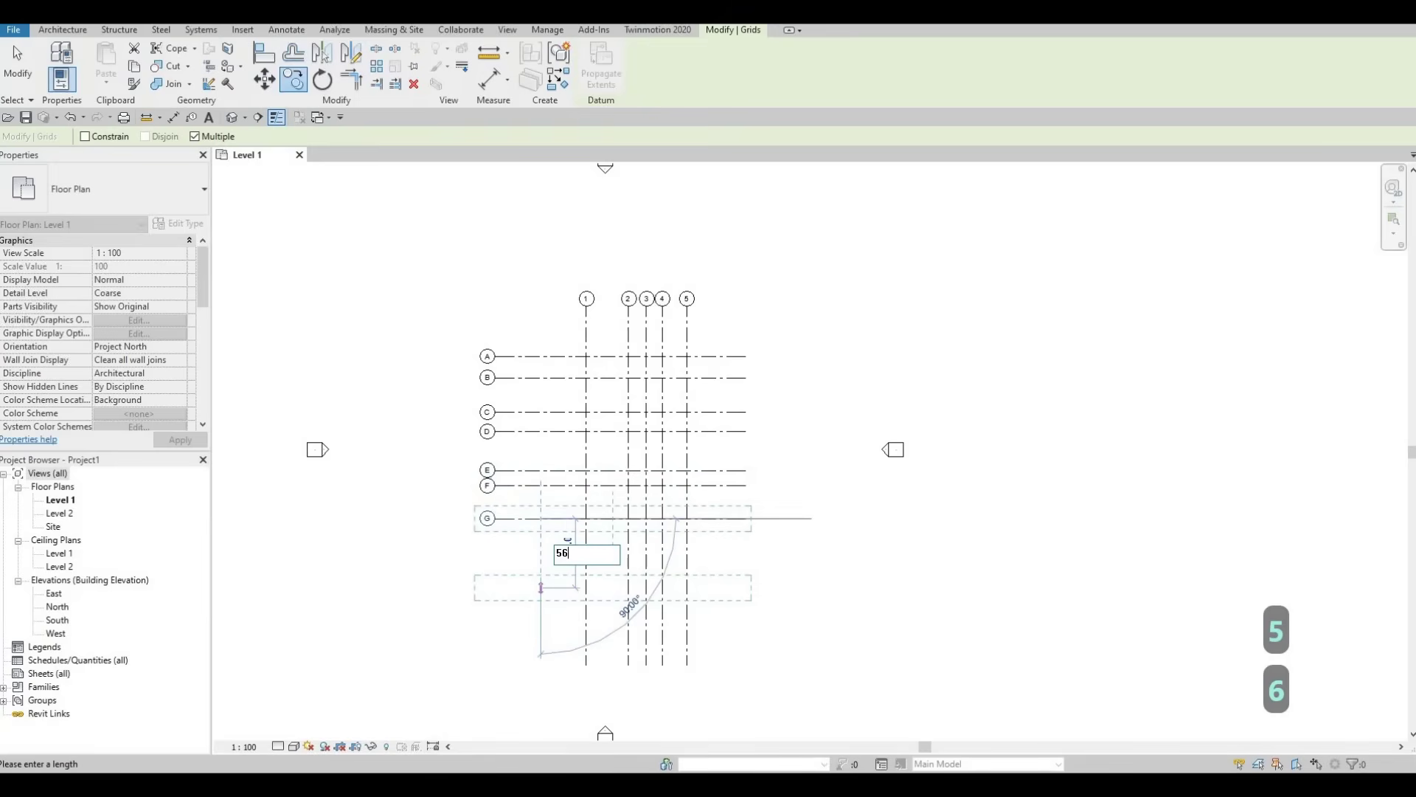
pyautogui.write('30')
pyautogui.press('Return')
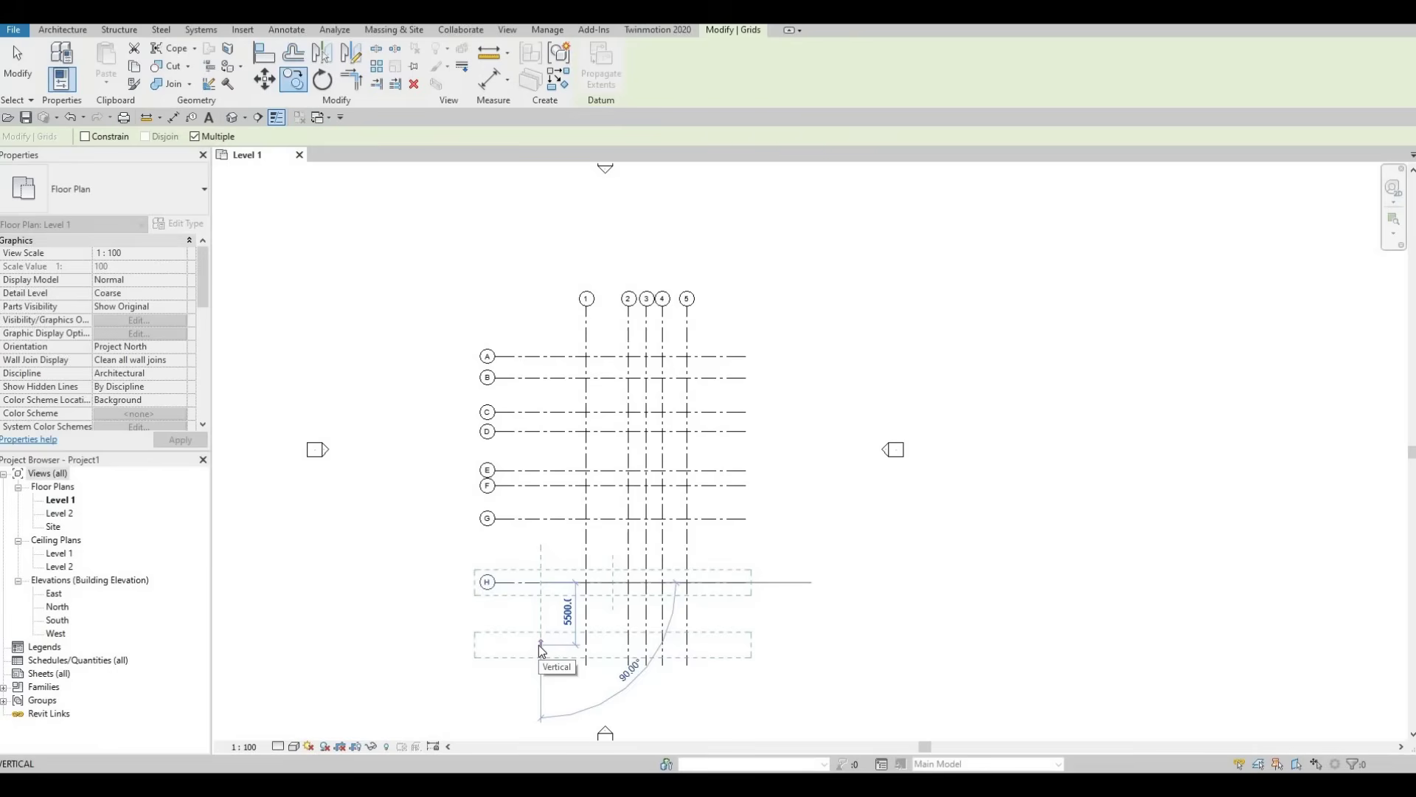
pyautogui.press('Escape')
pyautogui.press('Escape')
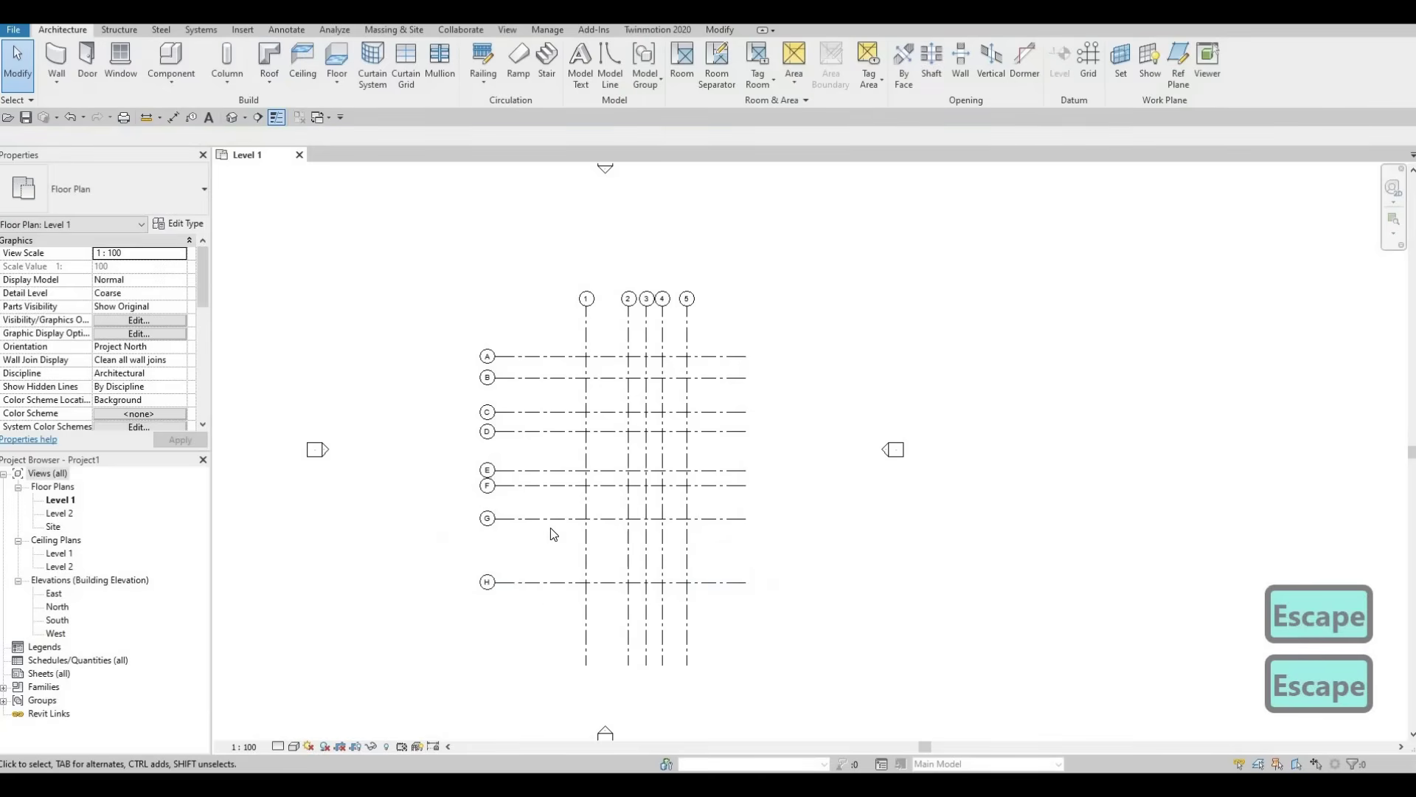
# Place a continuous aligned dimension string across vertical grids 1 to 5, just above grid A.
pyautogui.moveTo(555, 519); pyautogui.dragTo(549, 554, button='middle')
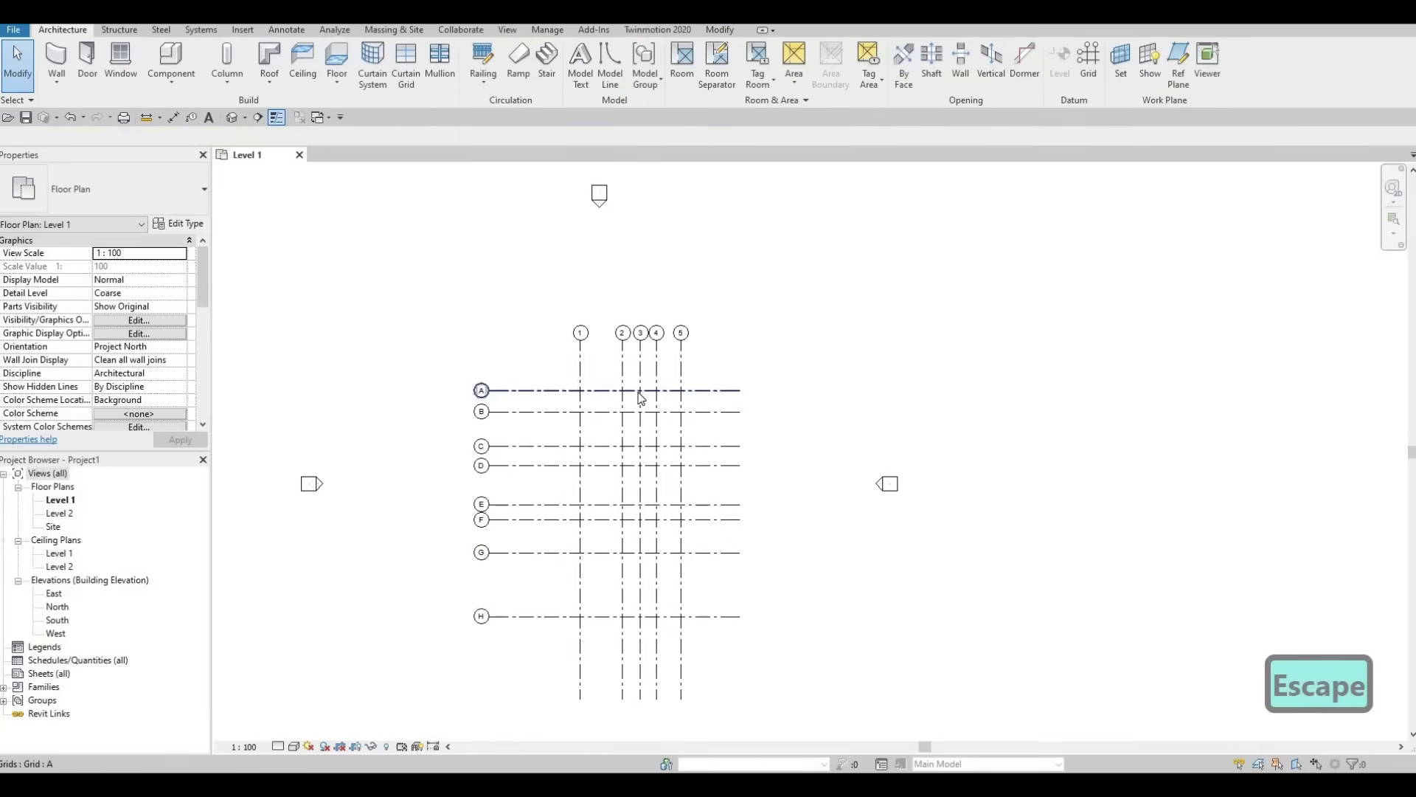
pyautogui.click(172, 119)
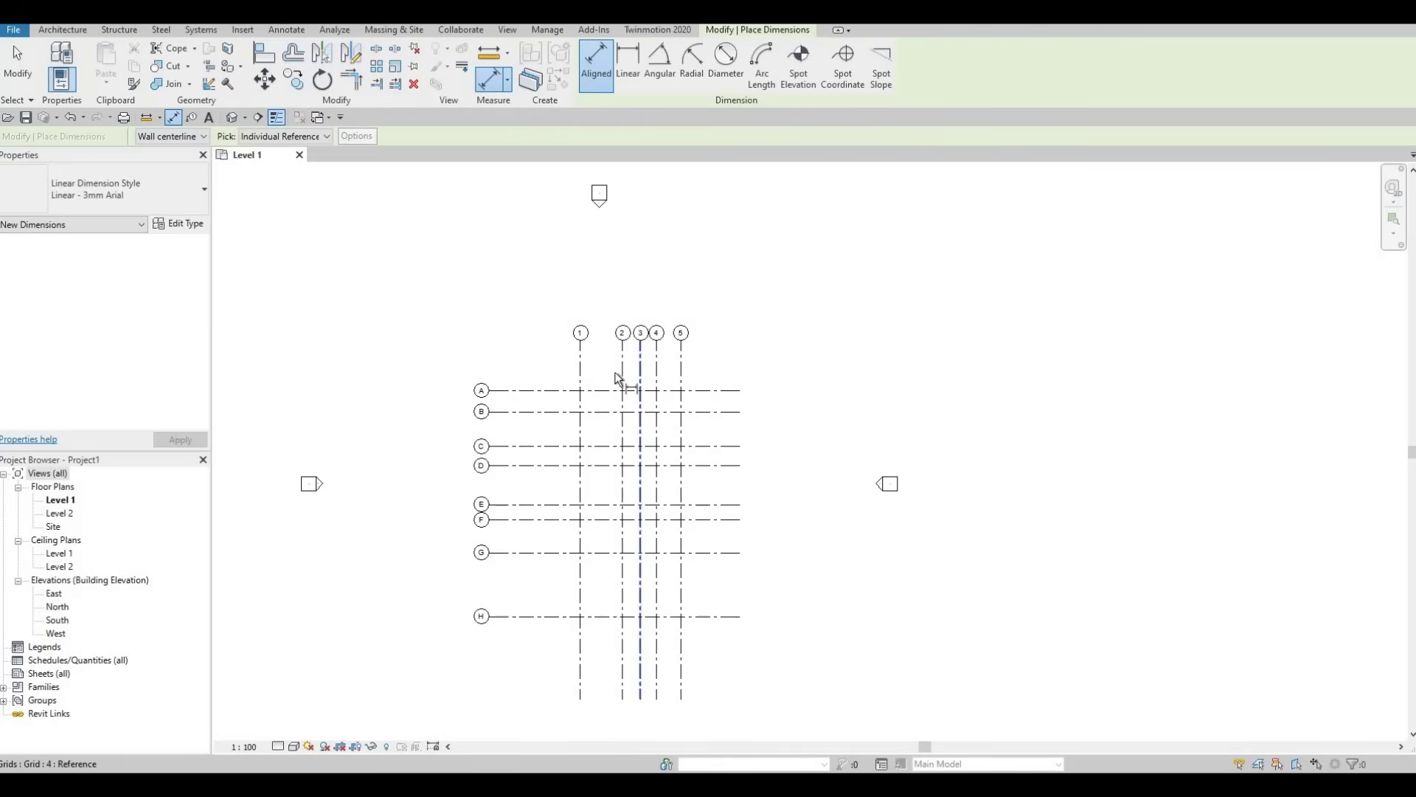
pyautogui.scroll(1, 623, 379)
pyautogui.click(563, 379)
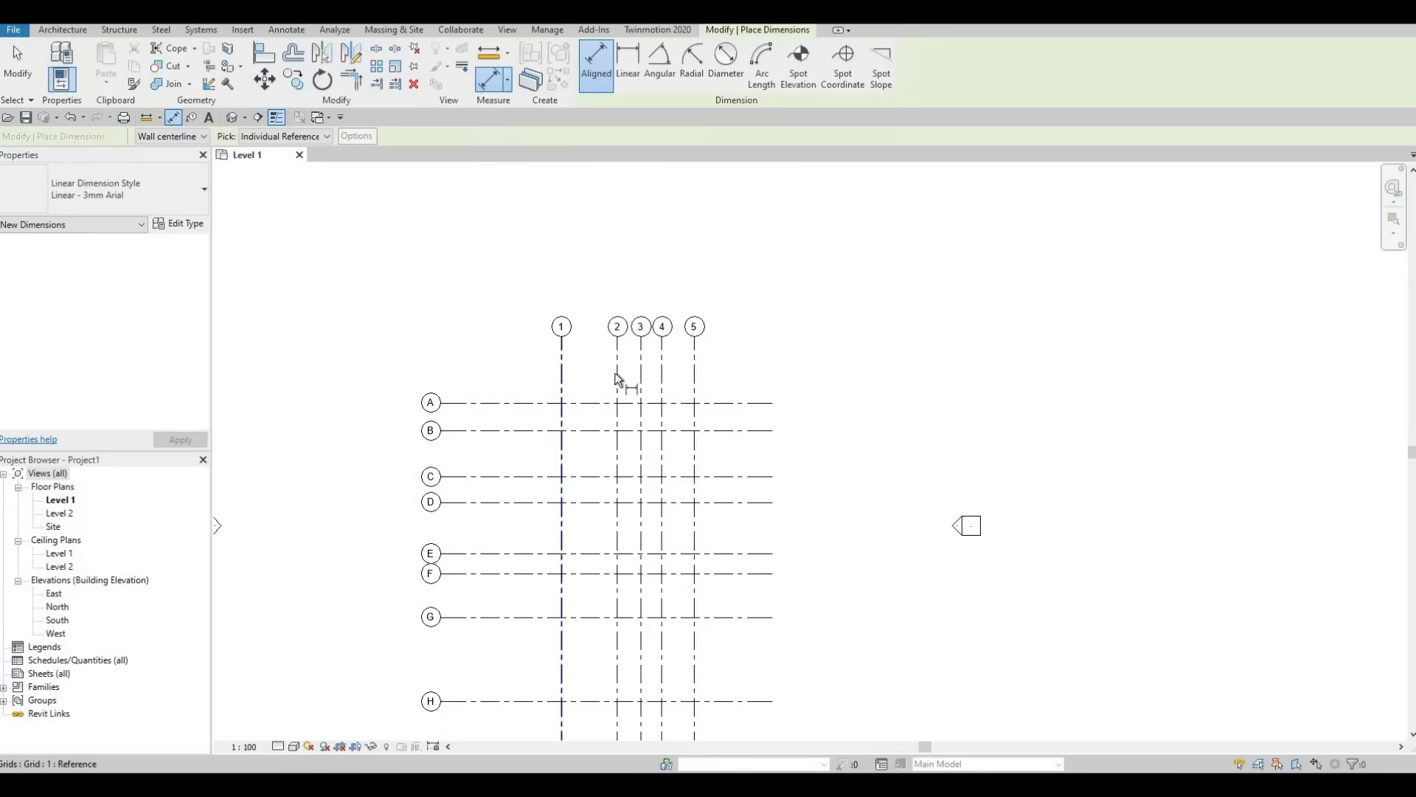
pyautogui.click(618, 384)
pyautogui.click(641, 379)
pyautogui.click(663, 378)
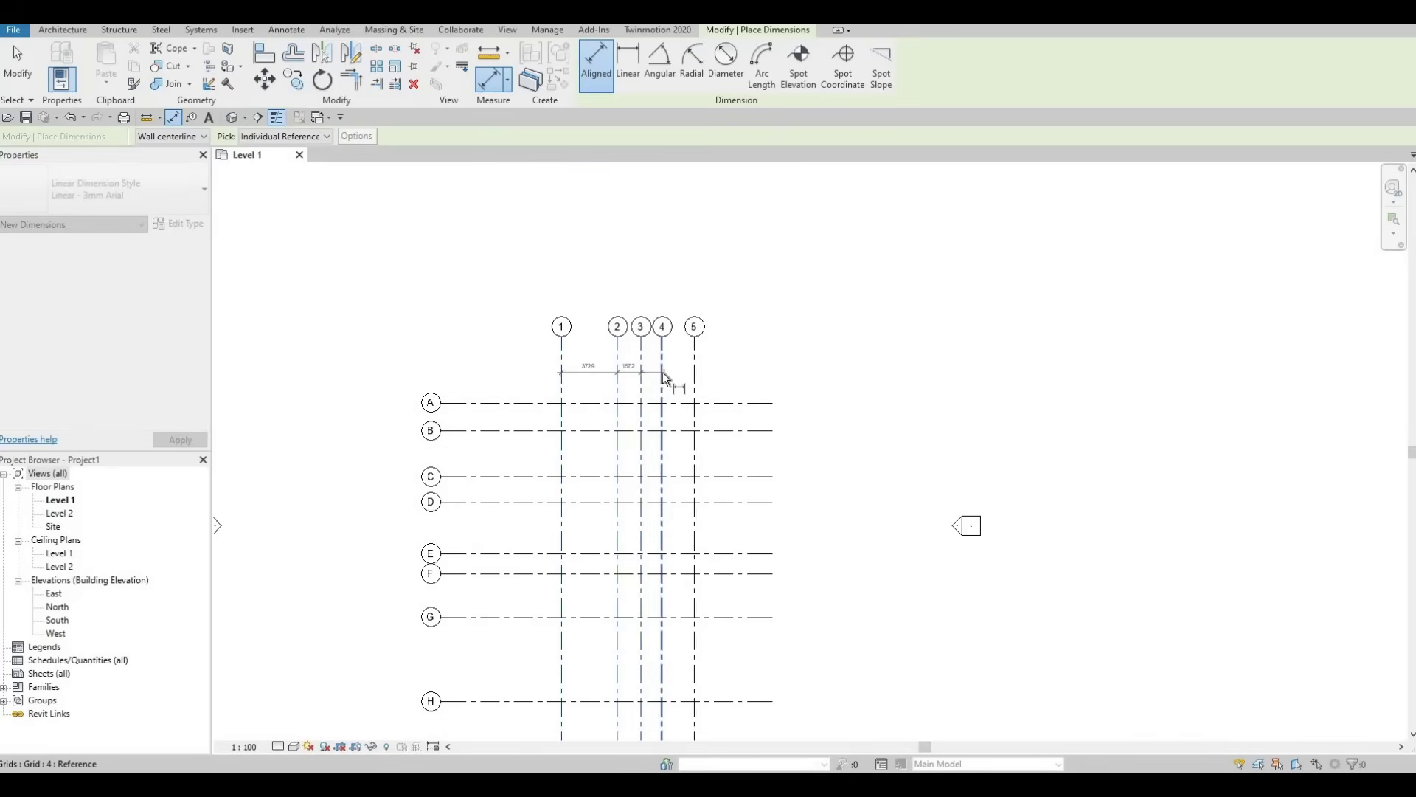
pyautogui.click(700, 380)
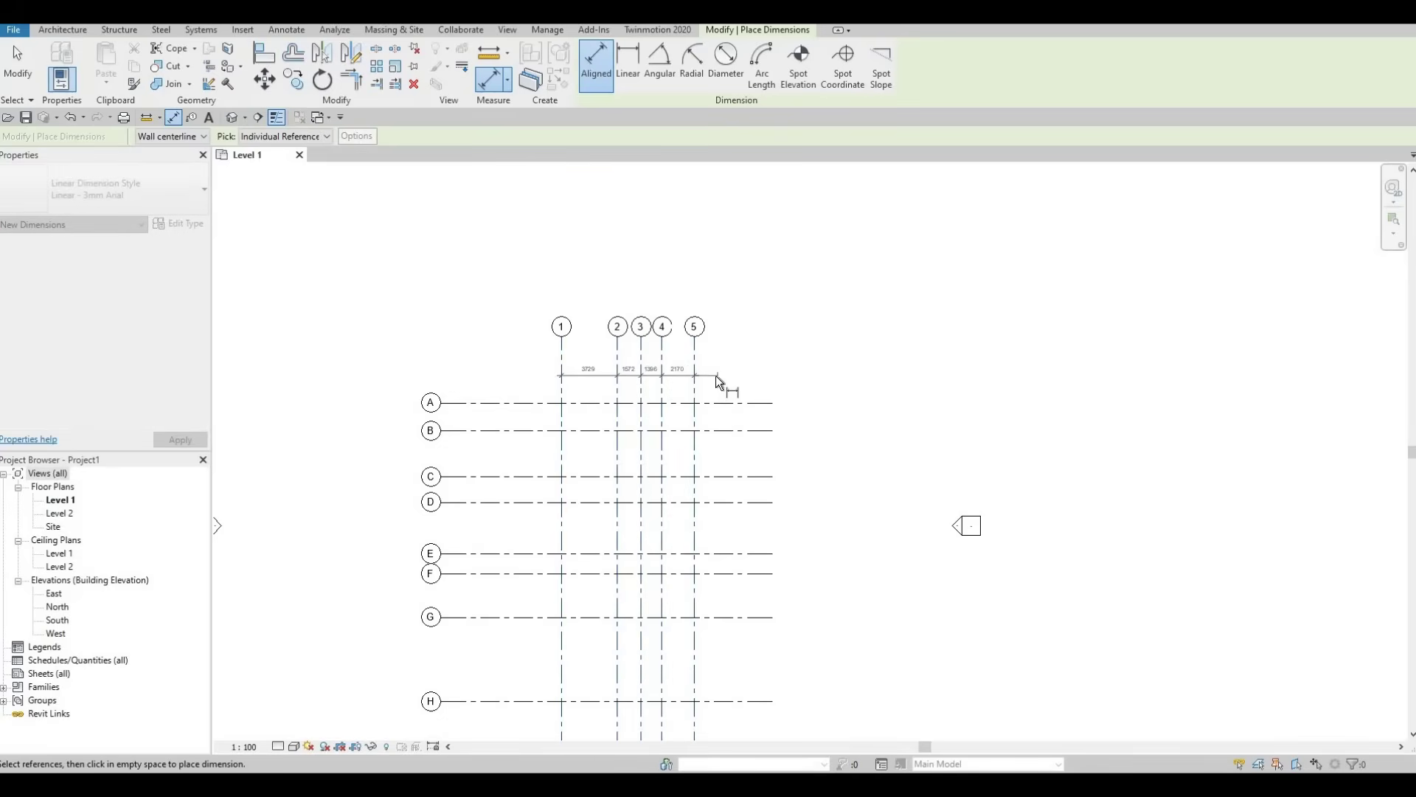
pyautogui.scroll(3, 720, 380)
pyautogui.moveTo(734, 400); pyautogui.dragTo(831, 387, button='middle')
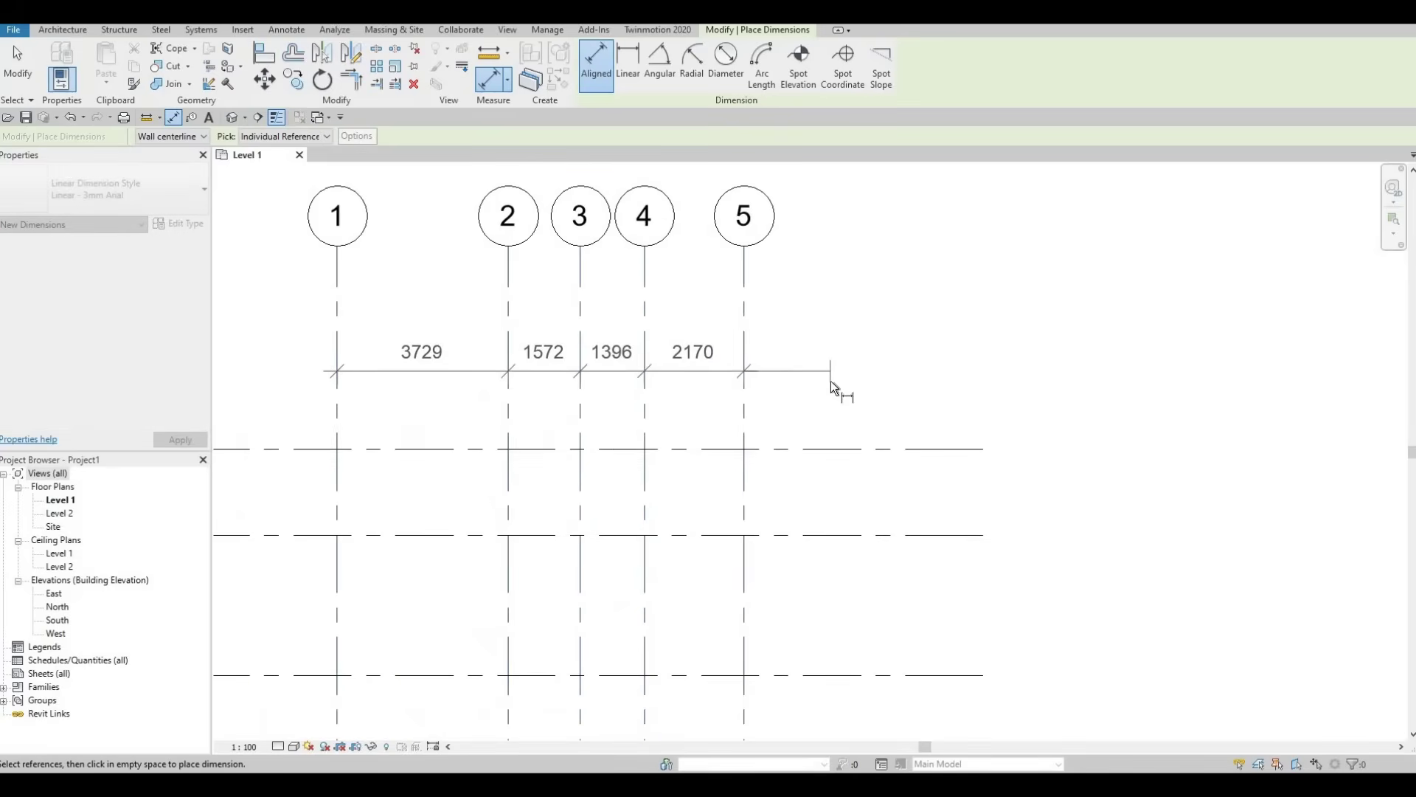
pyautogui.click(726, 382)
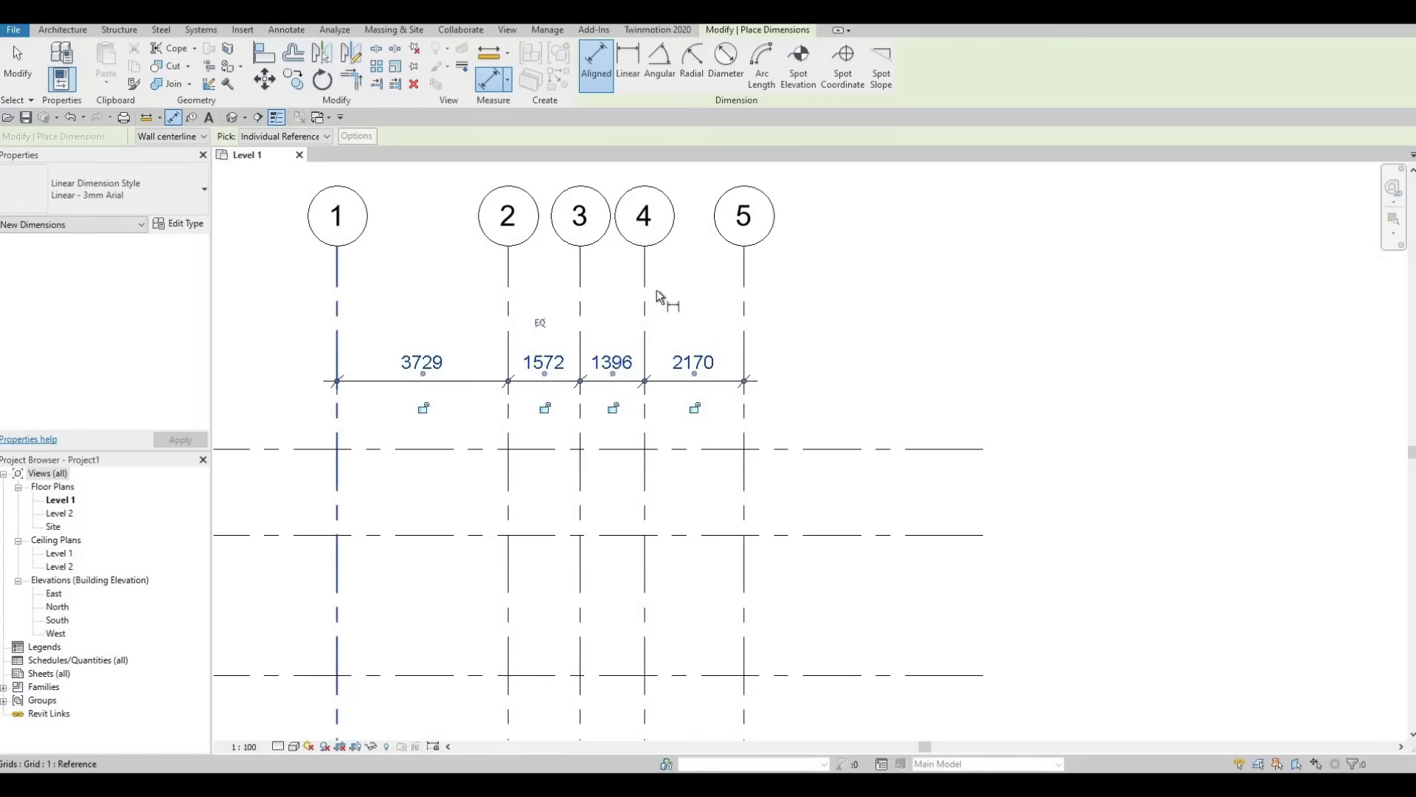
# Add an overall aligned dimension from grid 1 to grid 5, between the grid bubbles and the dimension string.
pyautogui.click(337, 296)
pyautogui.click(747, 294)
pyautogui.click(844, 300)
# Place a continuous aligned dimension string down horizontal grids A to H, between their bubbles and grid 1.
pyautogui.scroll(-5, 594, 295)
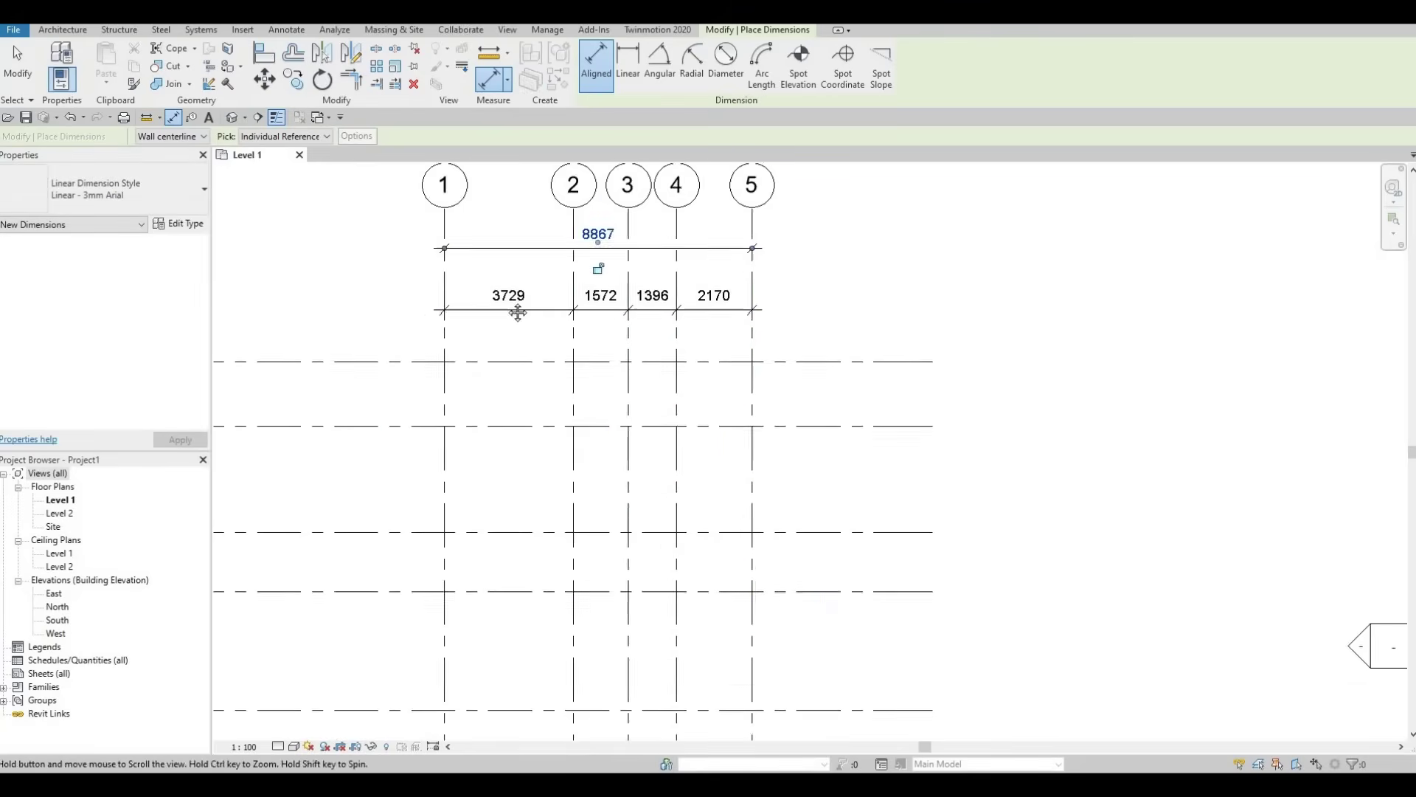
pyautogui.click(599, 328)
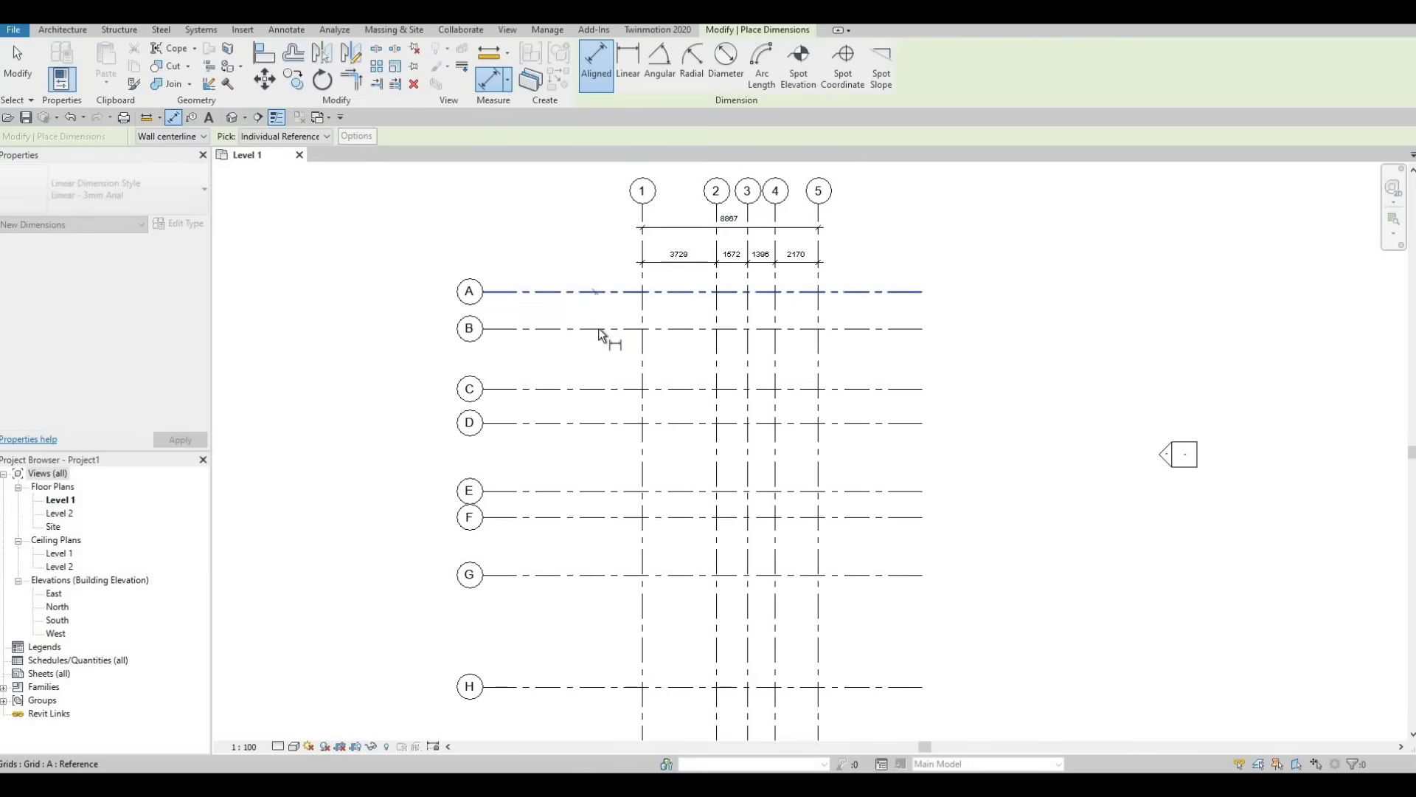
pyautogui.click(599, 391)
pyautogui.click(599, 422)
pyautogui.click(599, 491)
pyautogui.click(595, 516)
pyautogui.click(608, 581)
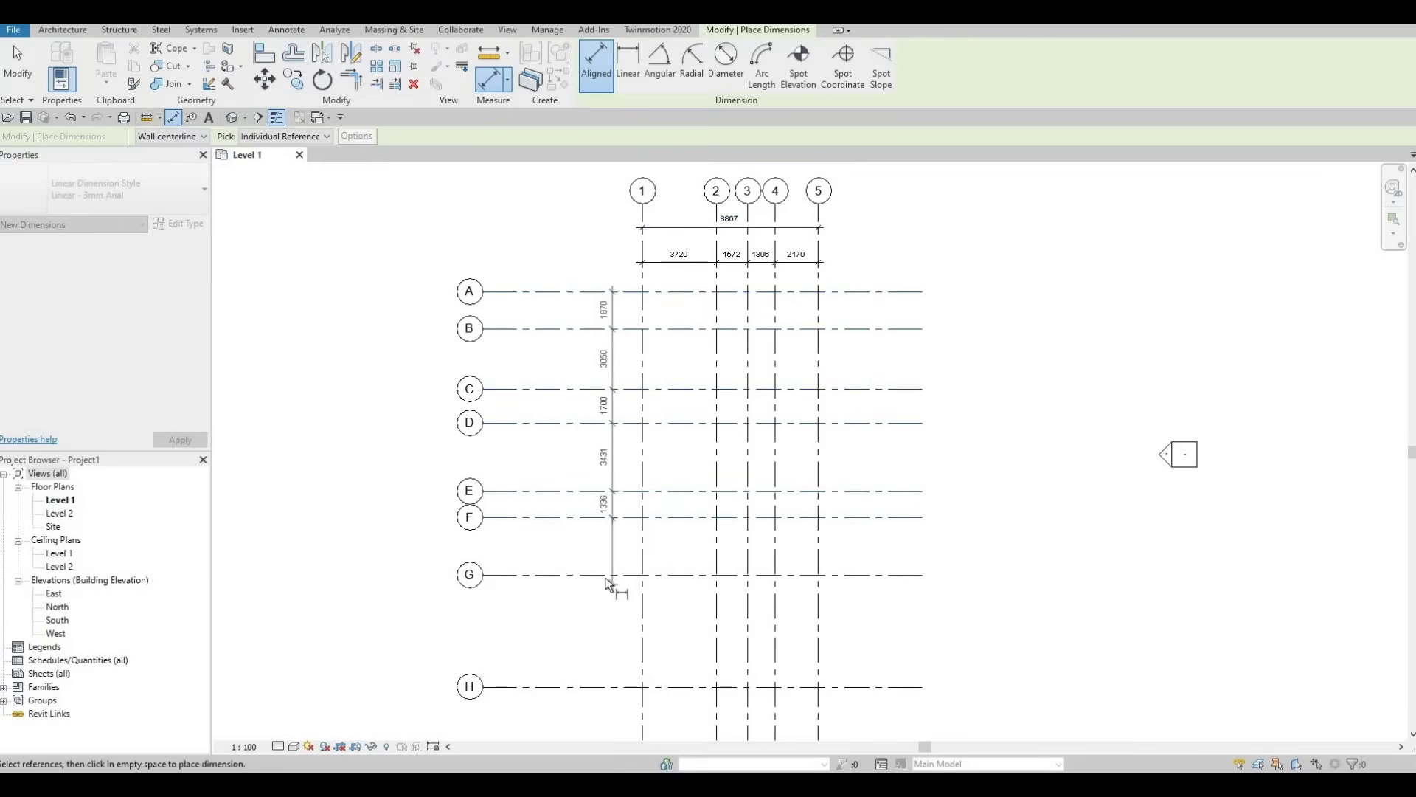
pyautogui.click(599, 687)
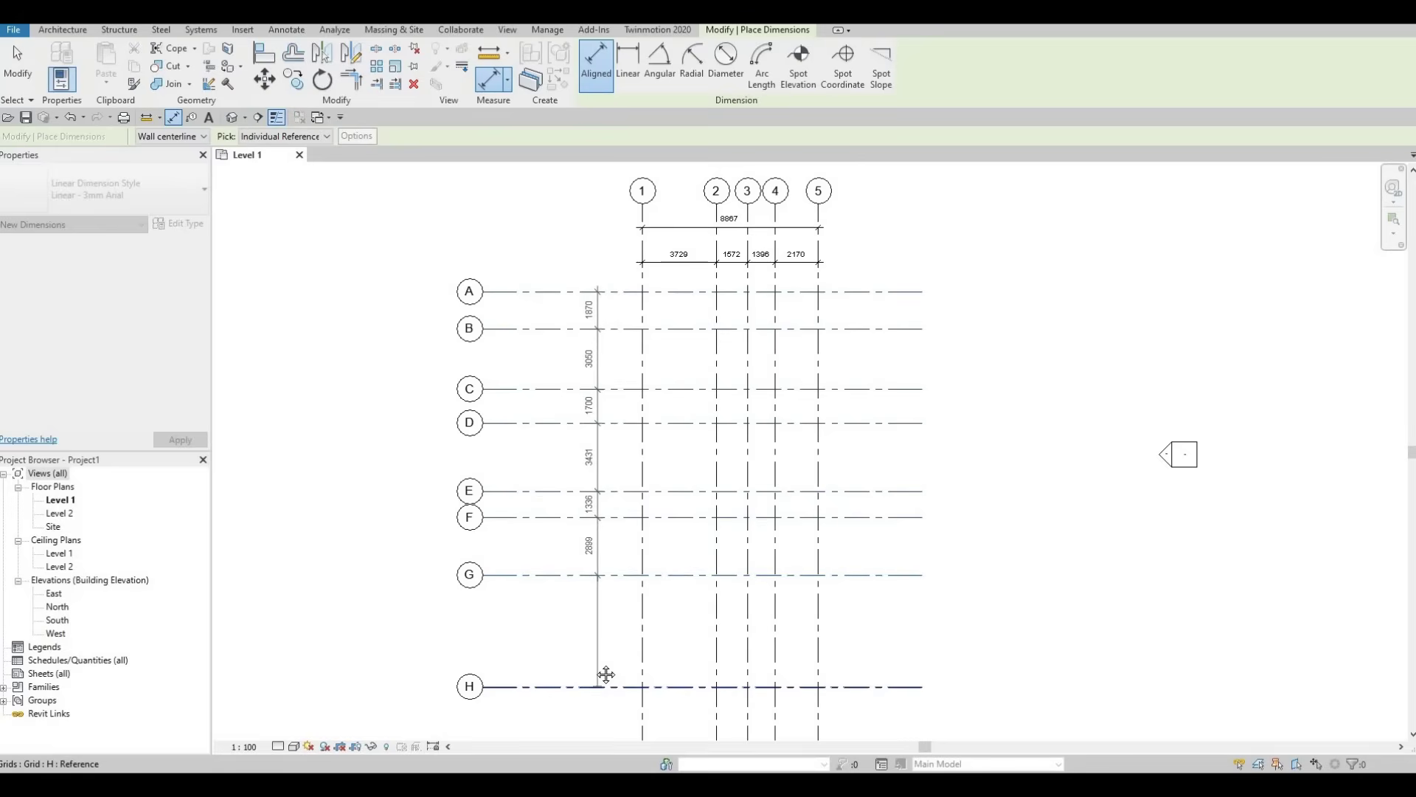
pyautogui.scroll(-1, 595, 579)
pyautogui.click(607, 480)
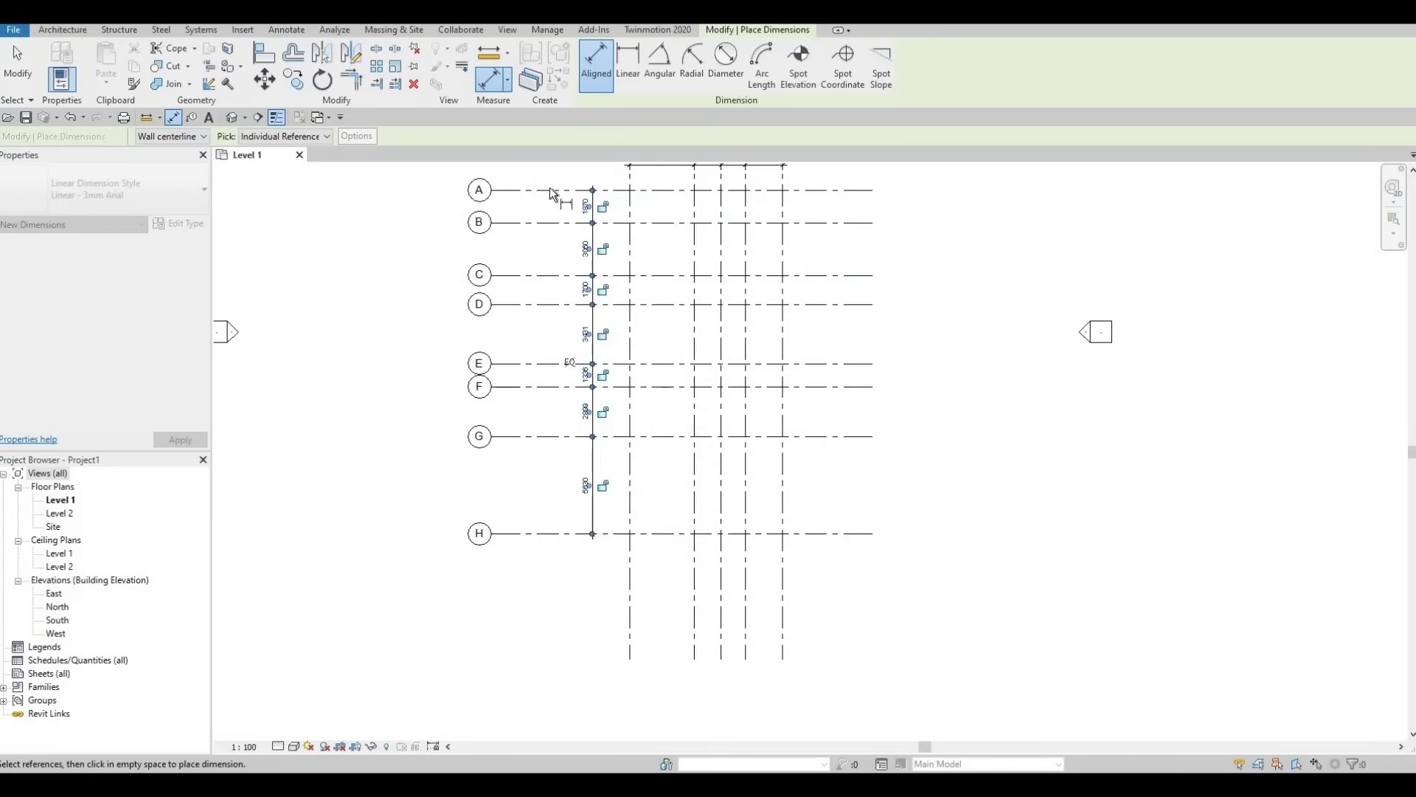
# Add an overall aligned dimension from grid A to grid H outside the vertical dimension string, and end the dimension command.
pyautogui.scroll(2, 543, 193)
pyautogui.click(545, 466)
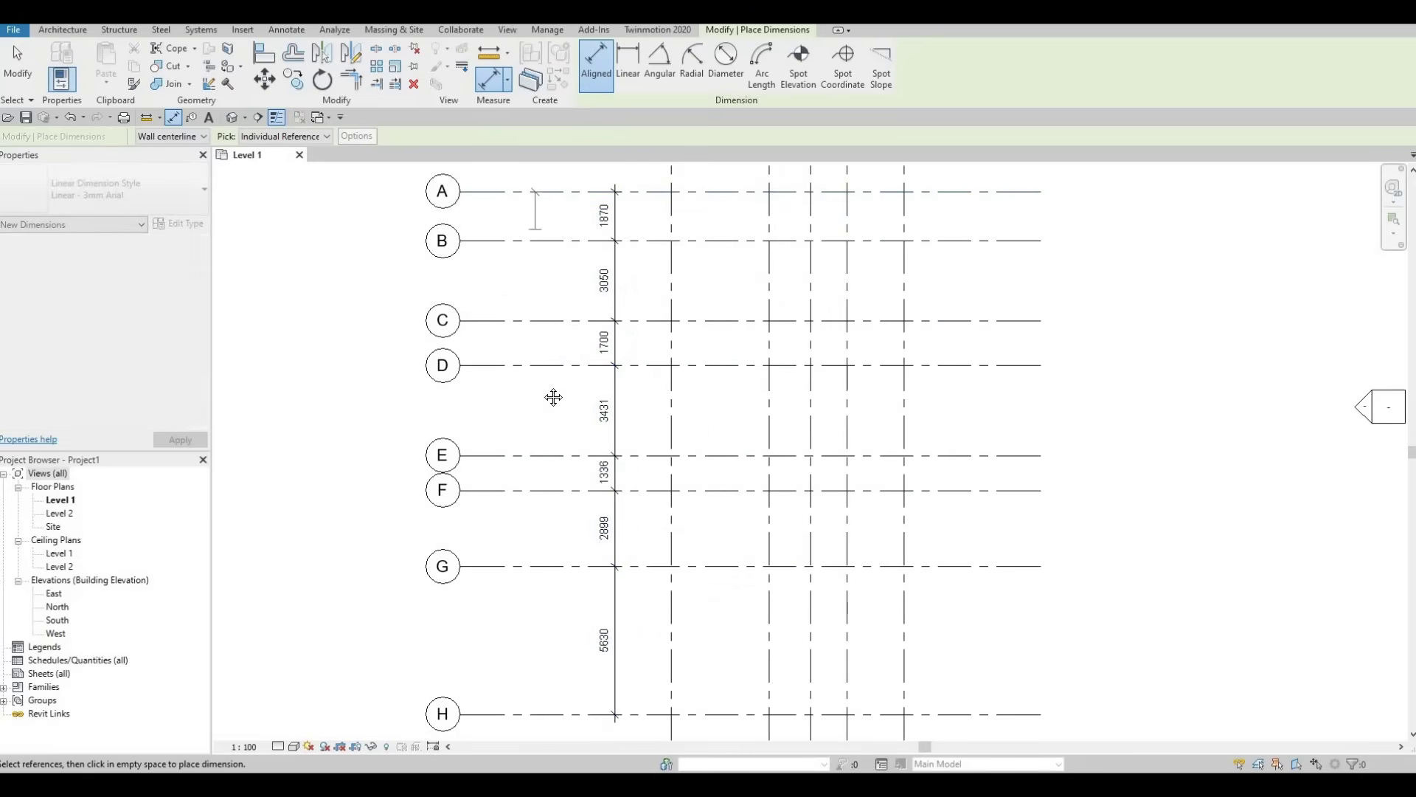
pyautogui.keyDown('ctrl'); pyautogui.scroll(-2, 541, 566); pyautogui.keyUp('ctrl')
pyautogui.click(534, 591)
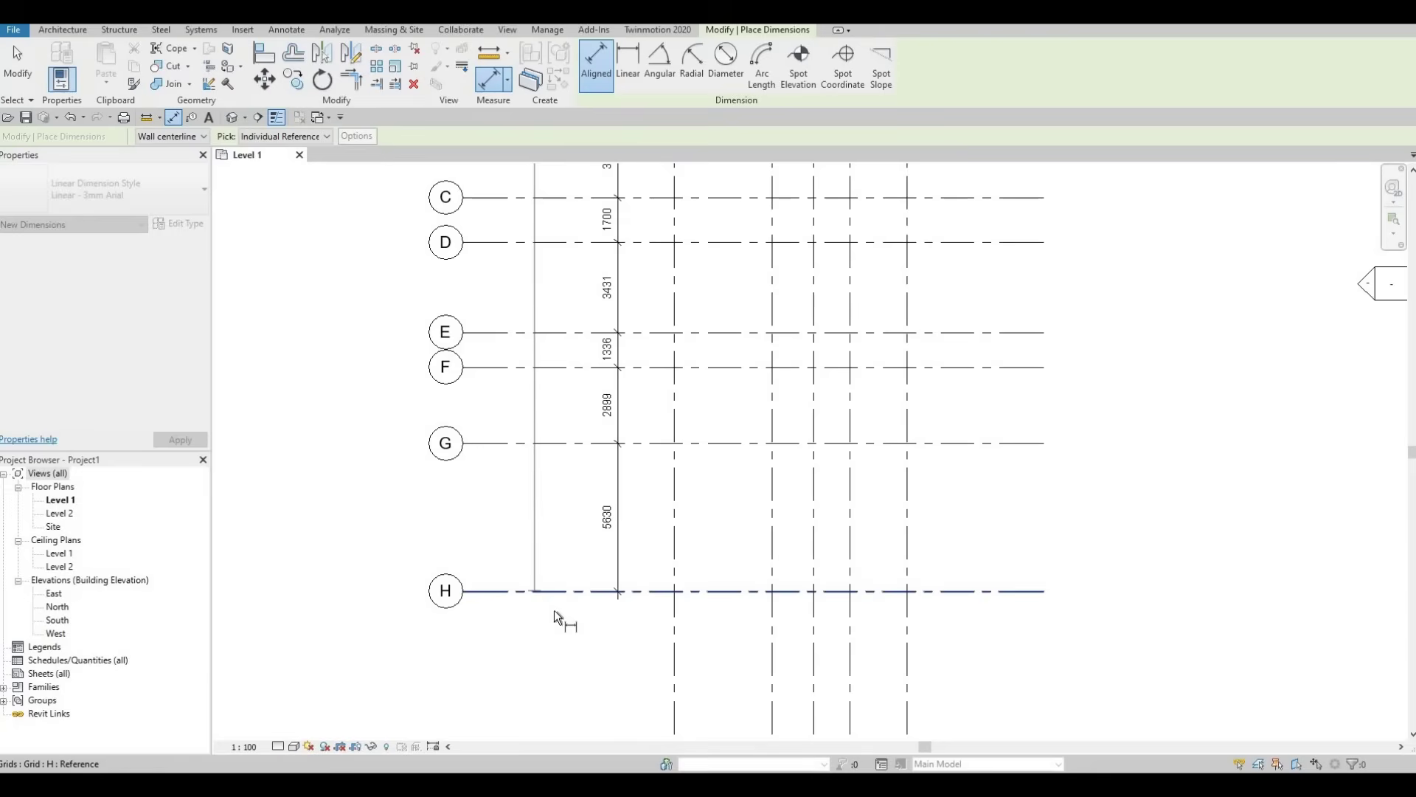
pyautogui.click(555, 612)
pyautogui.scroll(-2, 556, 620)
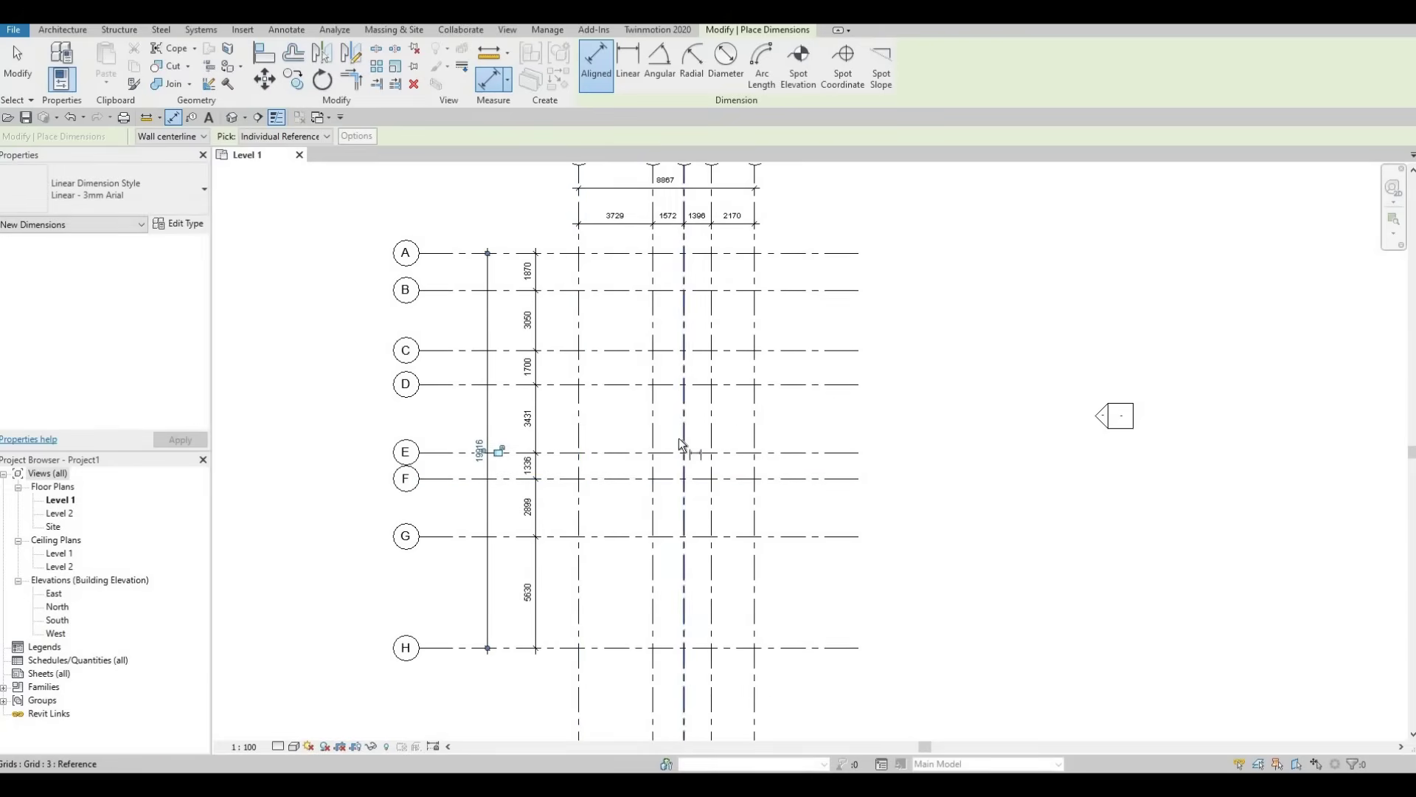
pyautogui.moveTo(689, 476); pyautogui.dragTo(679, 444, button='middle')
pyautogui.press('Escape')
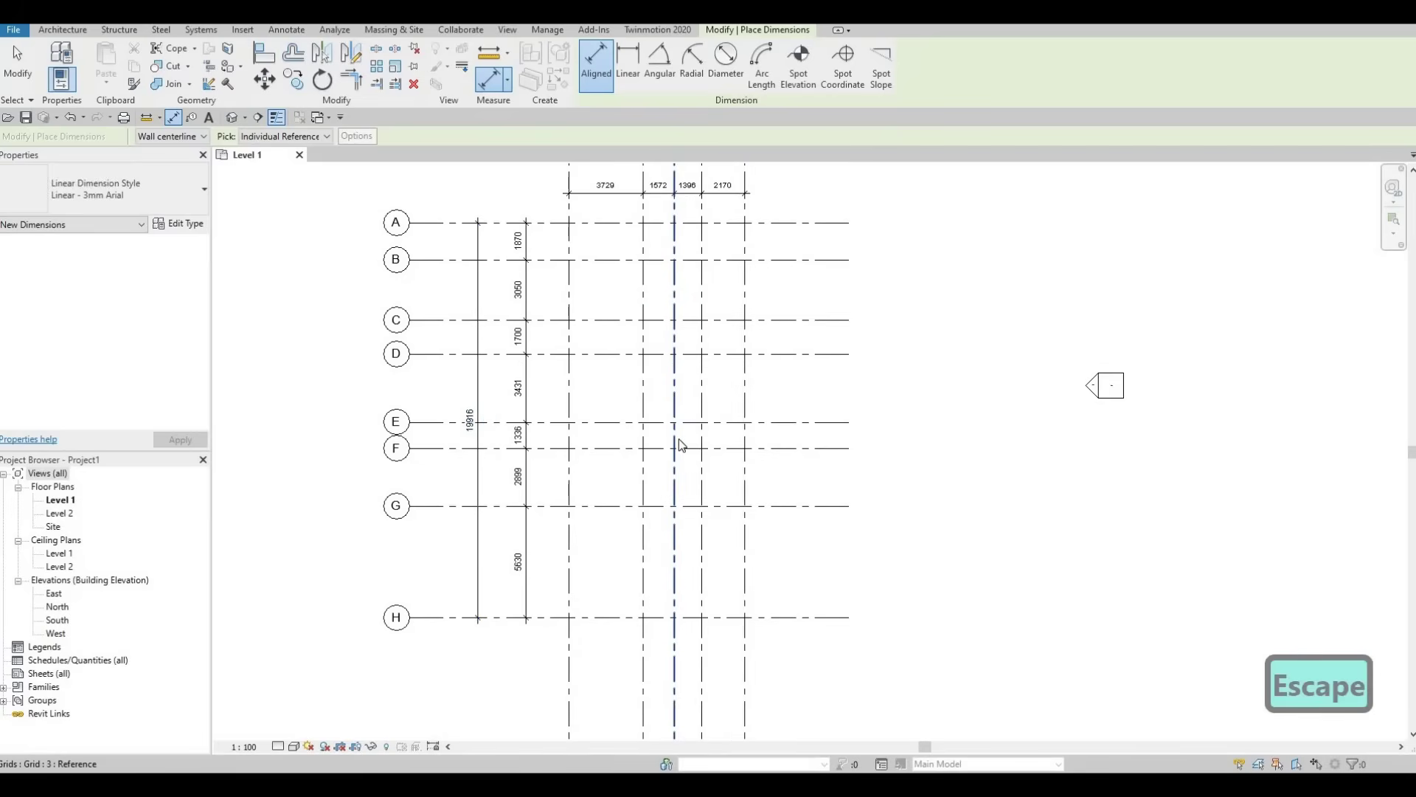
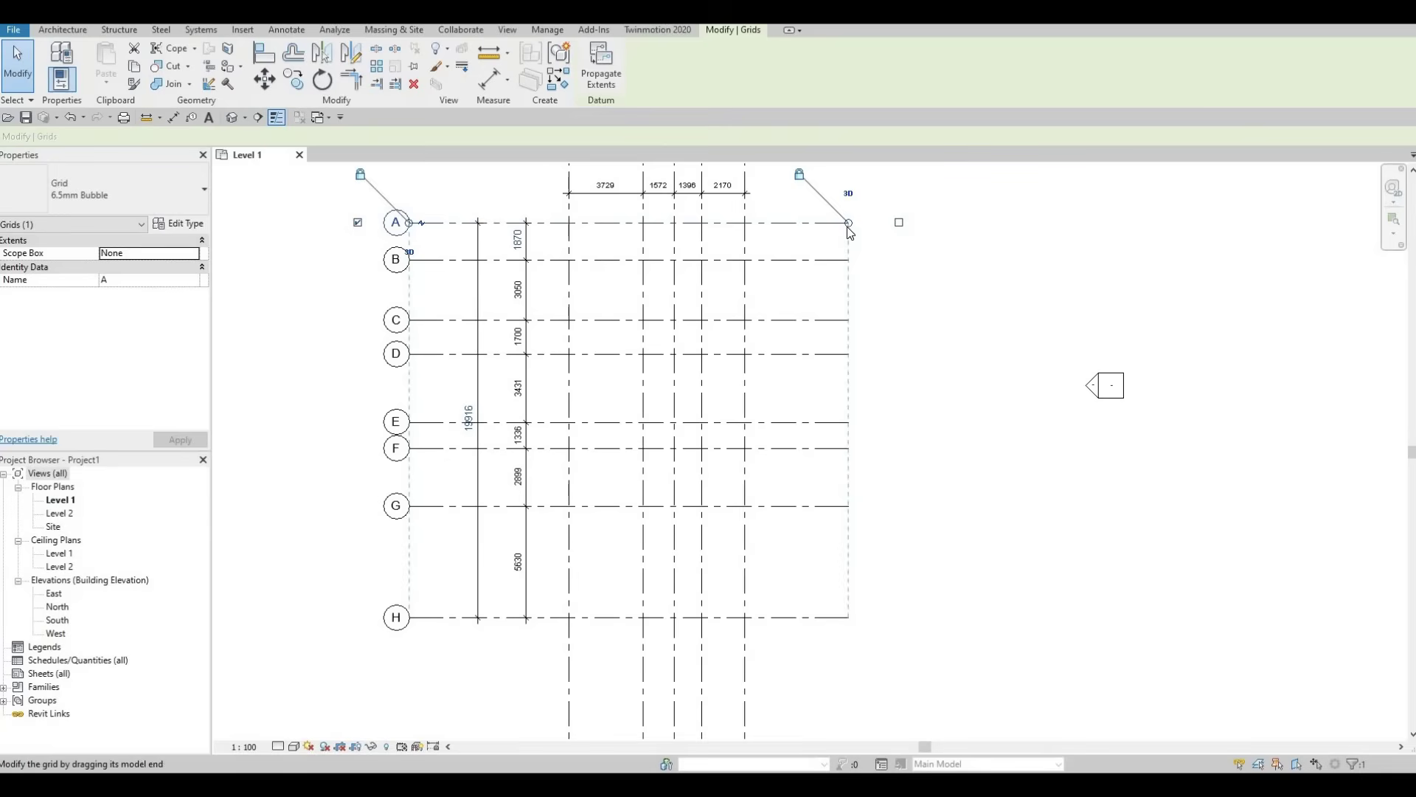
# Shorten the lettered grids together at their right ends and the numbered grids together at their lower ends.
pyautogui.moveTo(849, 222); pyautogui.dragTo(811, 222)
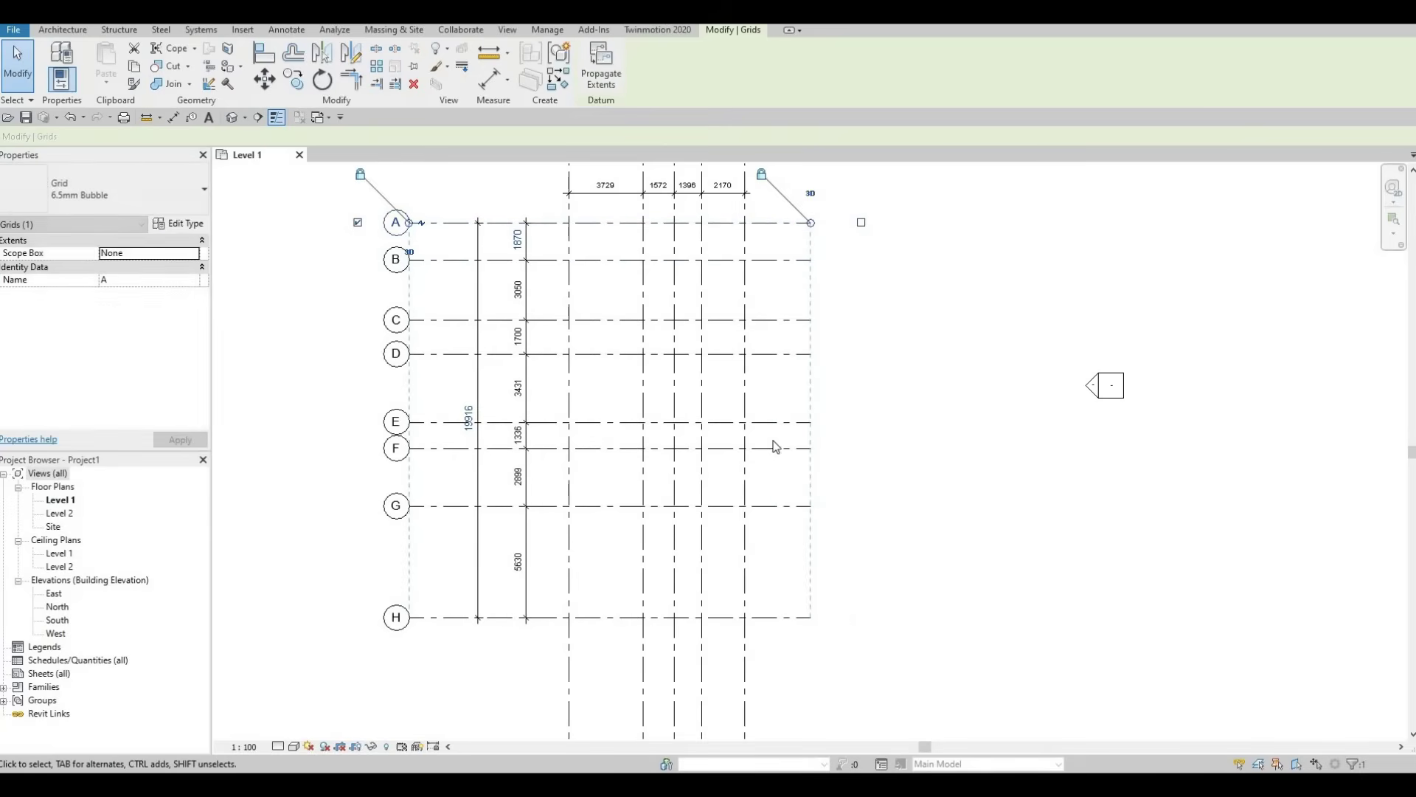
pyautogui.moveTo(750, 675); pyautogui.dragTo(752, 440, button='middle')
pyautogui.click(751, 528)
pyautogui.moveTo(749, 527); pyautogui.dragTo(670, 426)
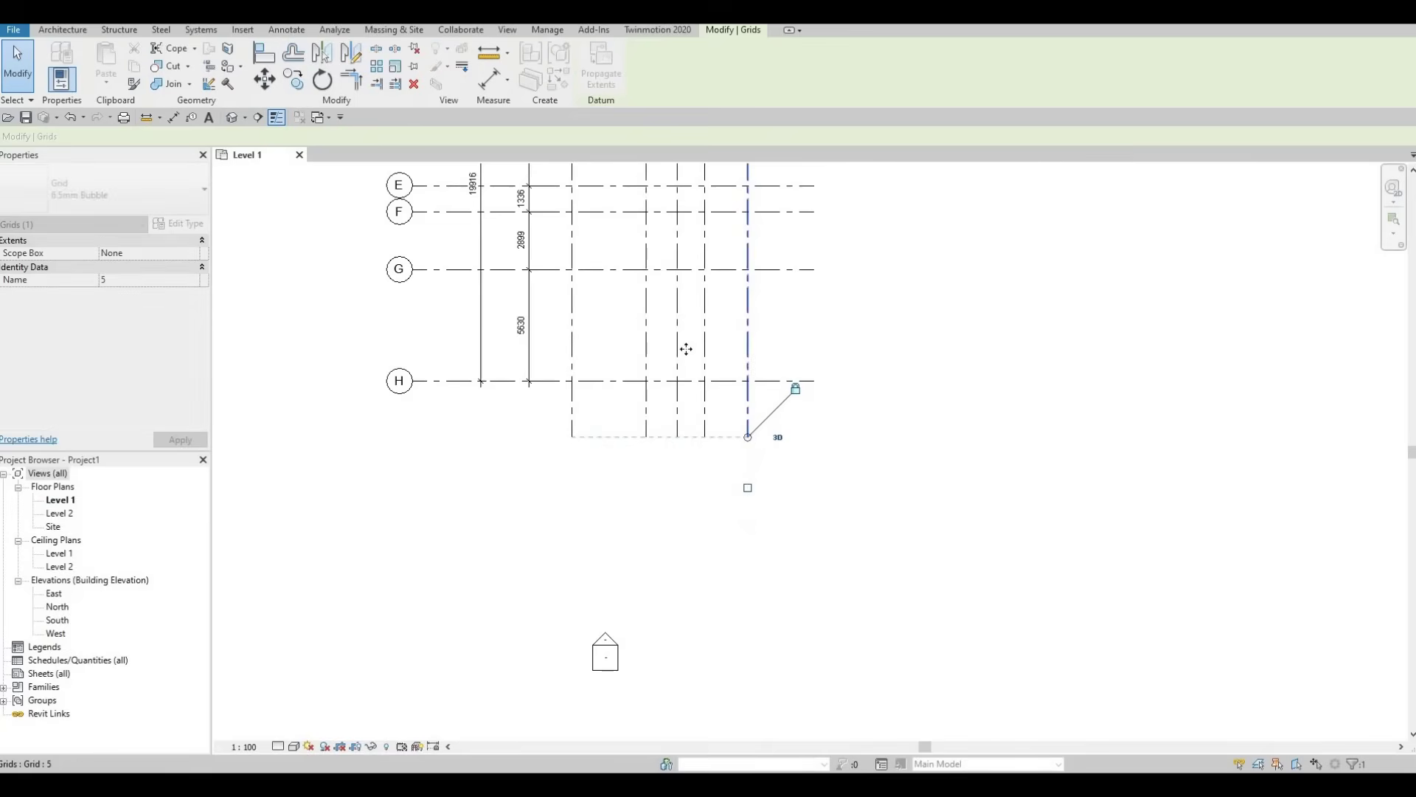
pyautogui.scroll(-5, 657, 396)
pyautogui.press('Escape')
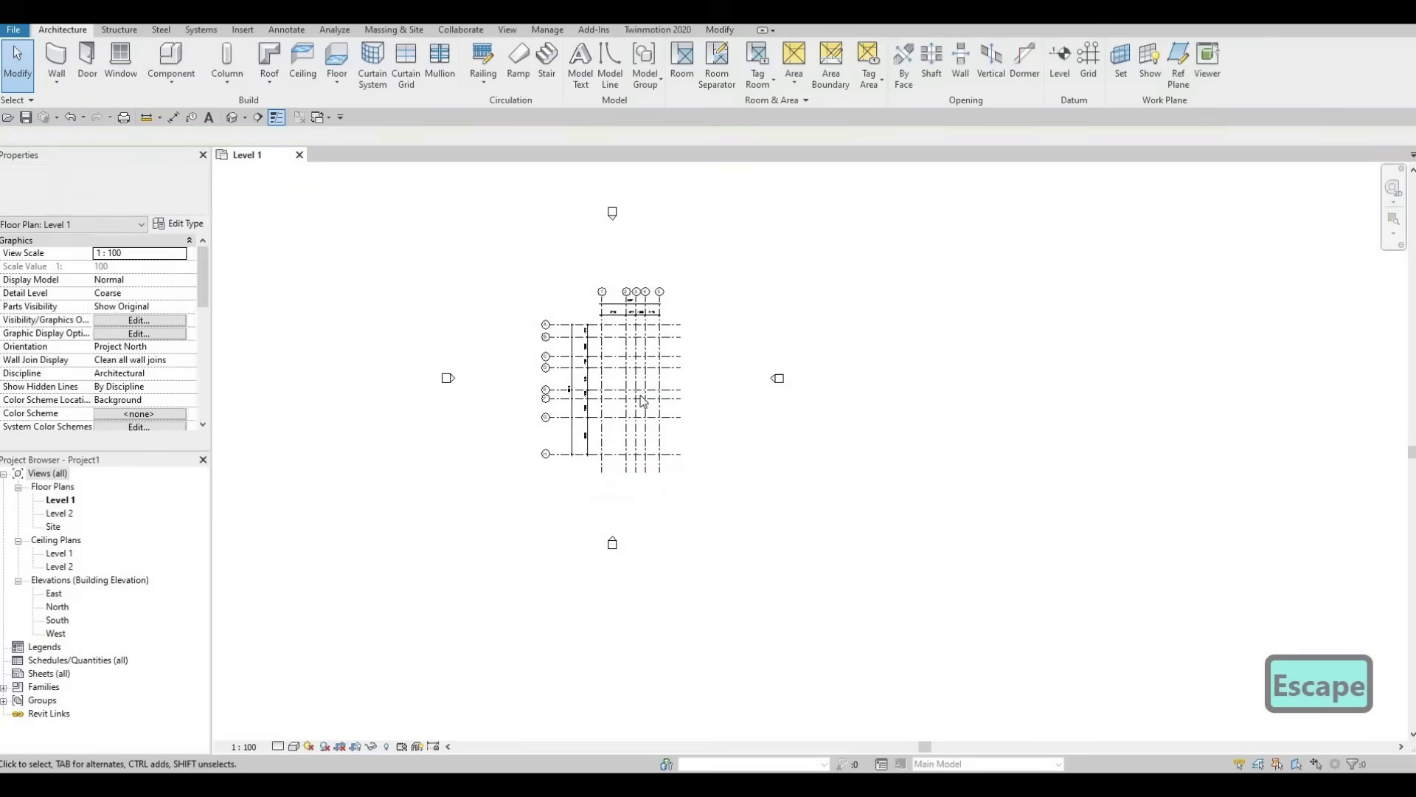
# Nudge all grids and dimensions together to the left and slightly upward between the elevation markers, and clear the selection.
pyautogui.moveTo(506, 259); pyautogui.dragTo(698, 495)
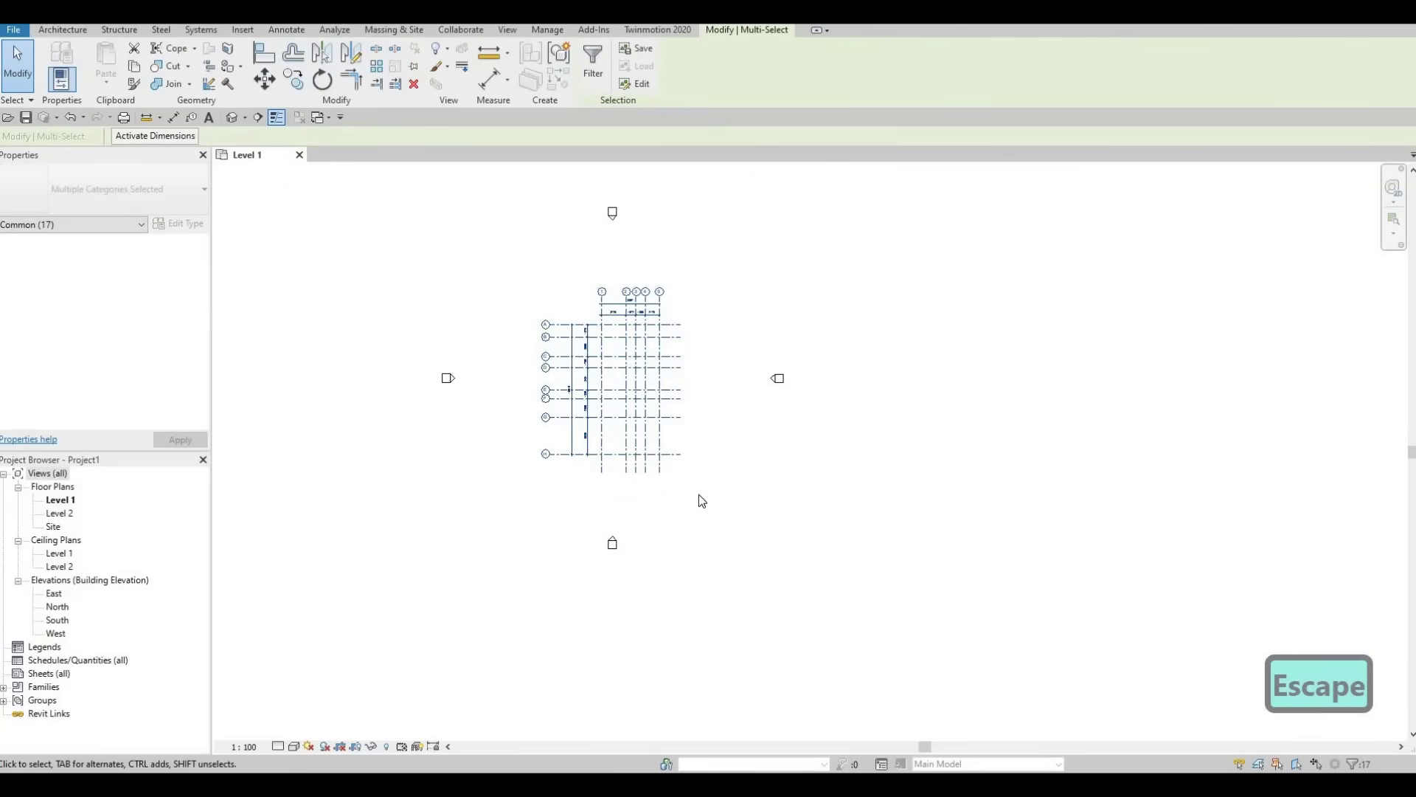
pyautogui.press('Left')
pyautogui.press('Left')
pyautogui.press('Left')
pyautogui.press('Left')
pyautogui.press('Left')
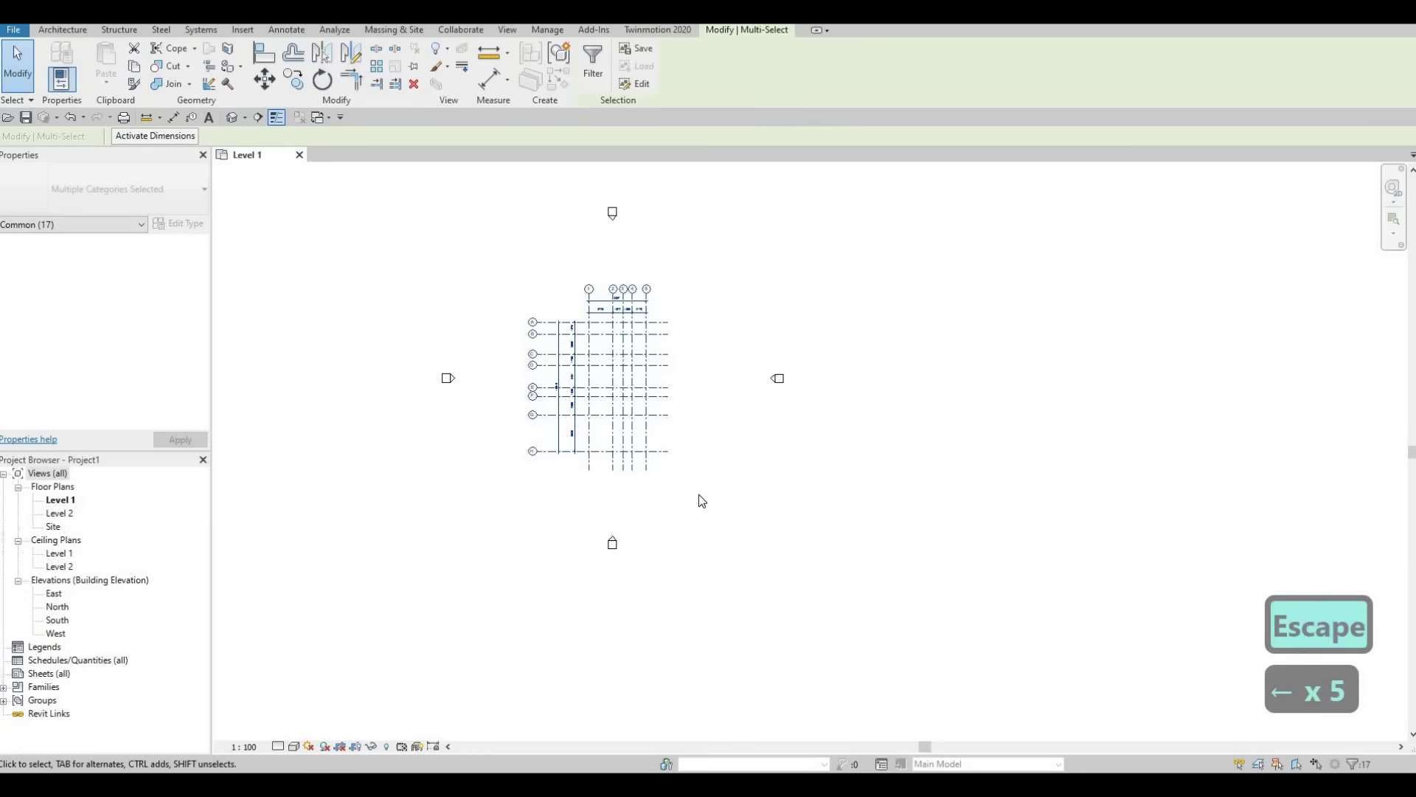
pyautogui.press('Up')
pyautogui.press('Right')
pyautogui.scroll(5, 640, 356)
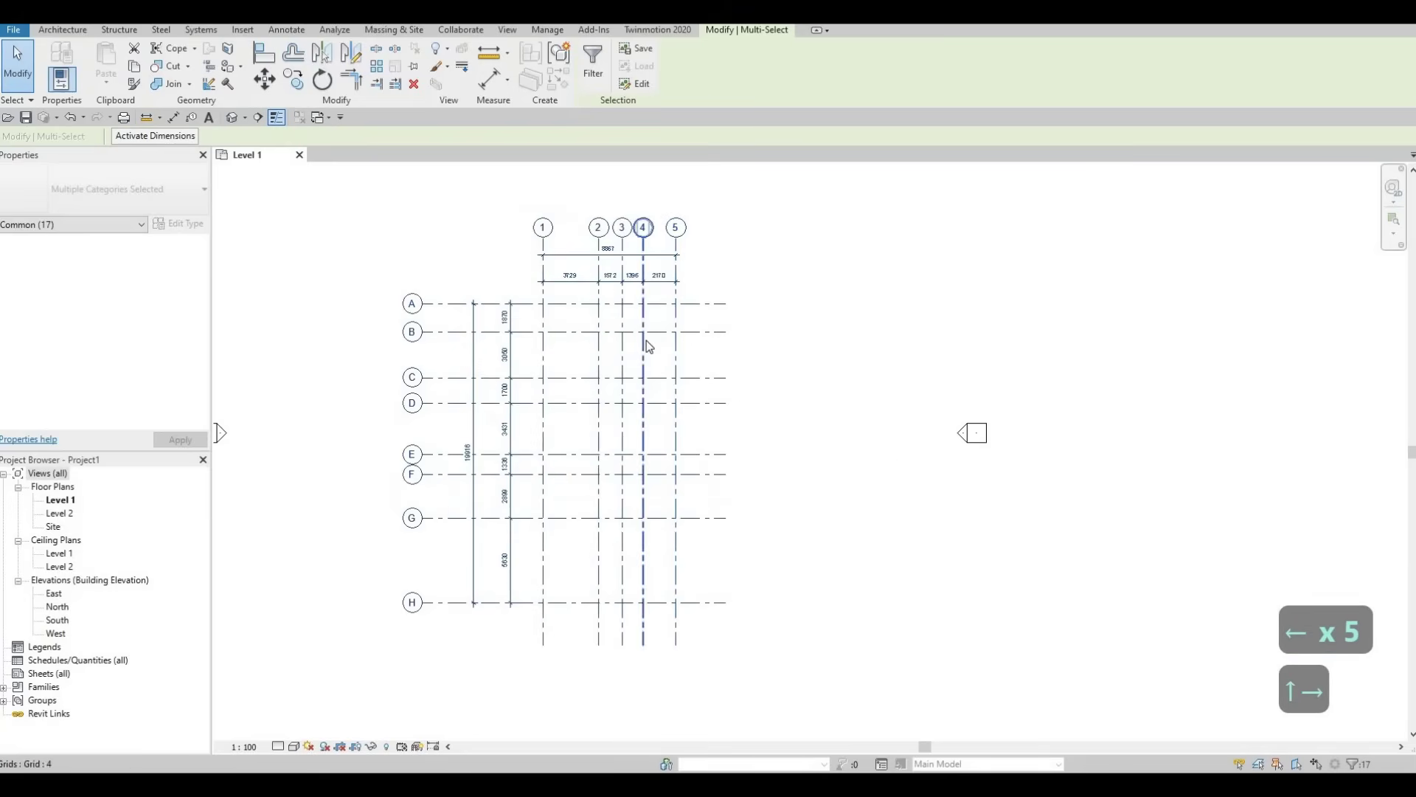
pyautogui.press('Escape')
pyautogui.press('Escape')
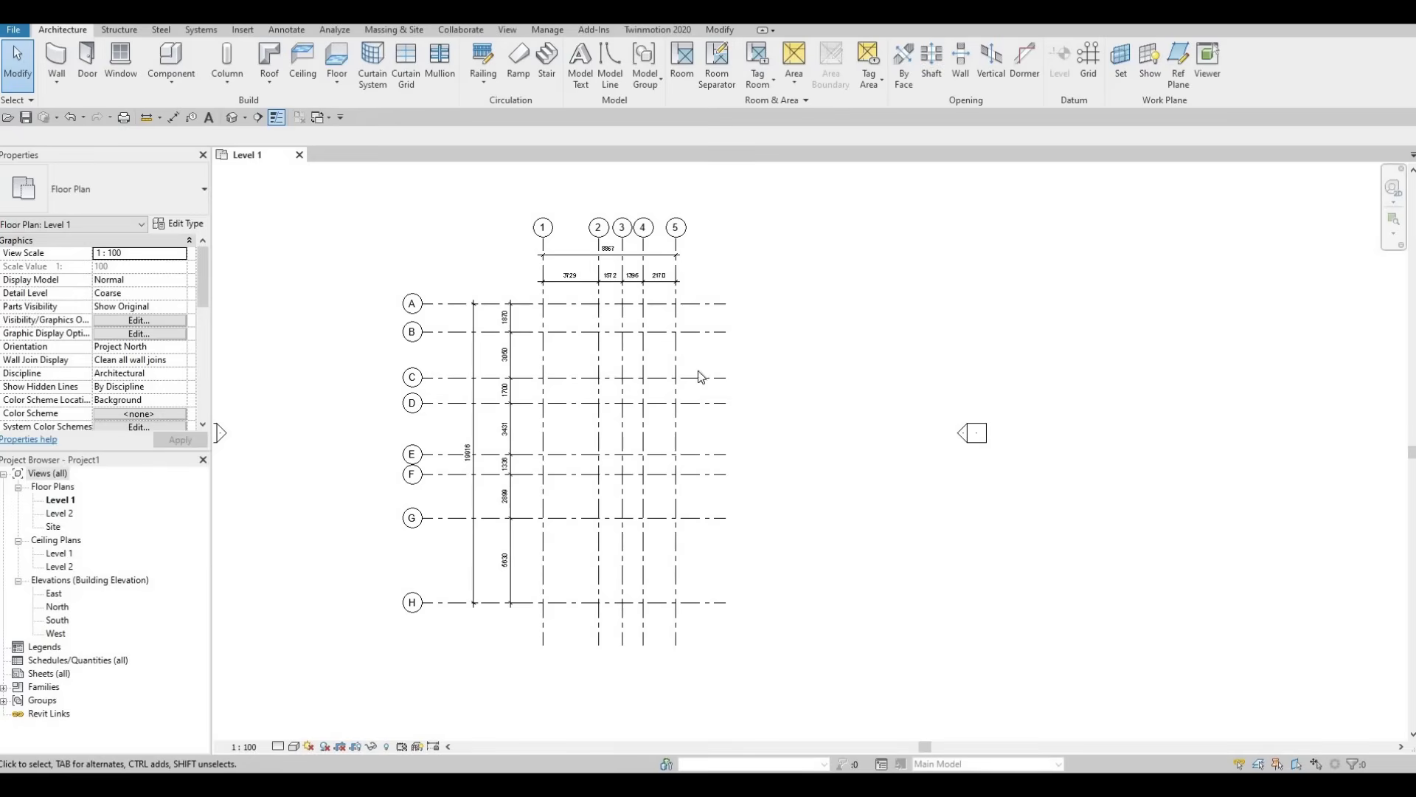
# Show the grid bubbles at the right ends of grids A, B, C and D.
pyautogui.click(716, 306)
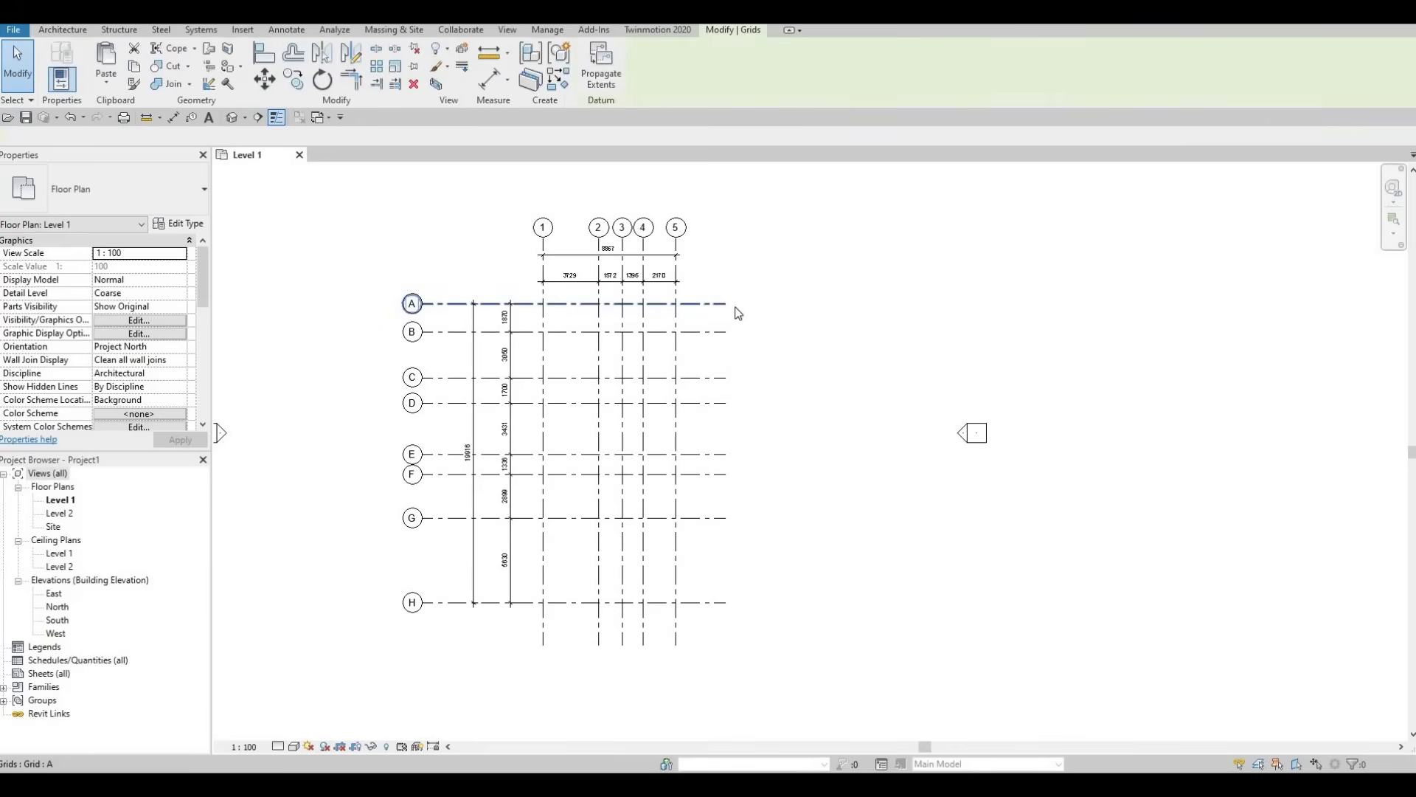
pyautogui.click(763, 303)
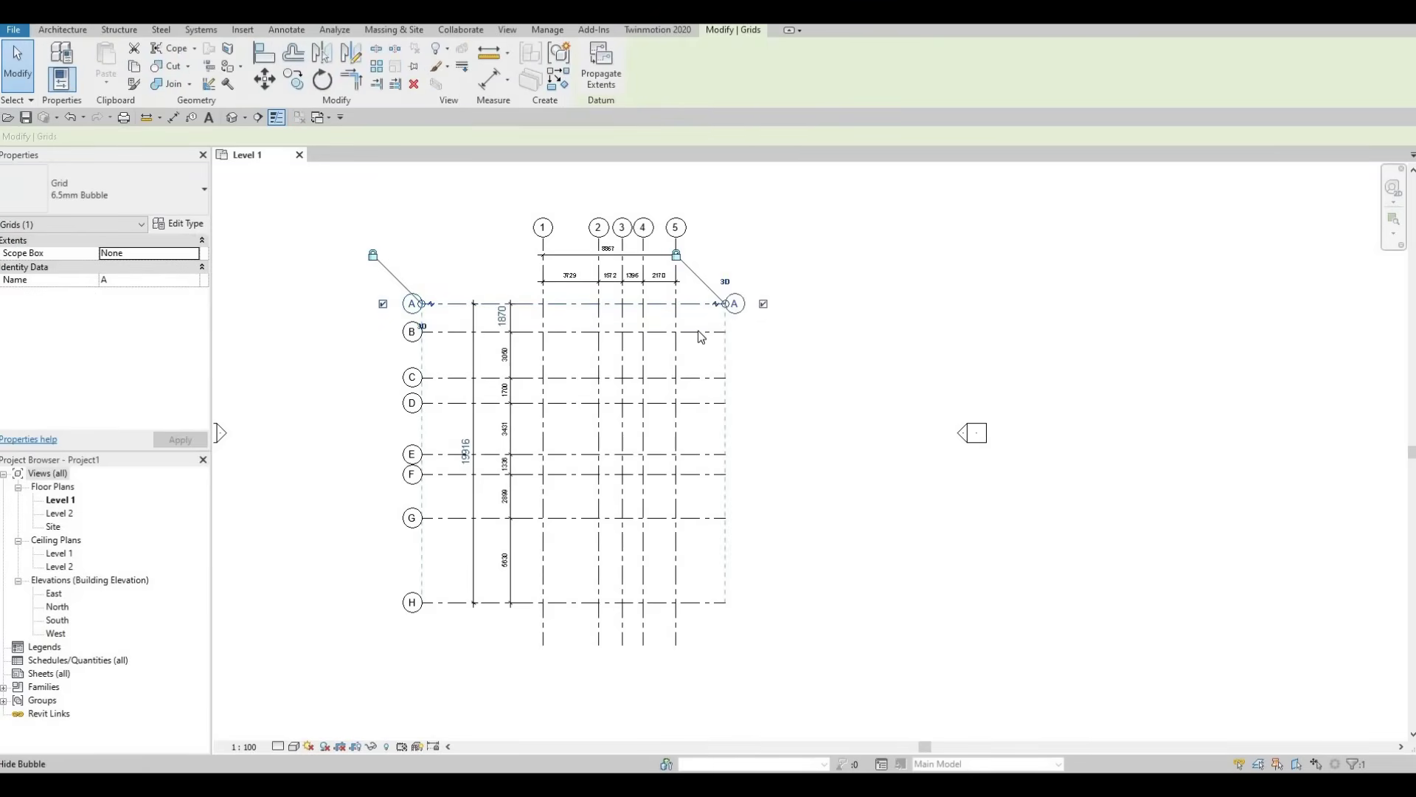
pyautogui.click(723, 331)
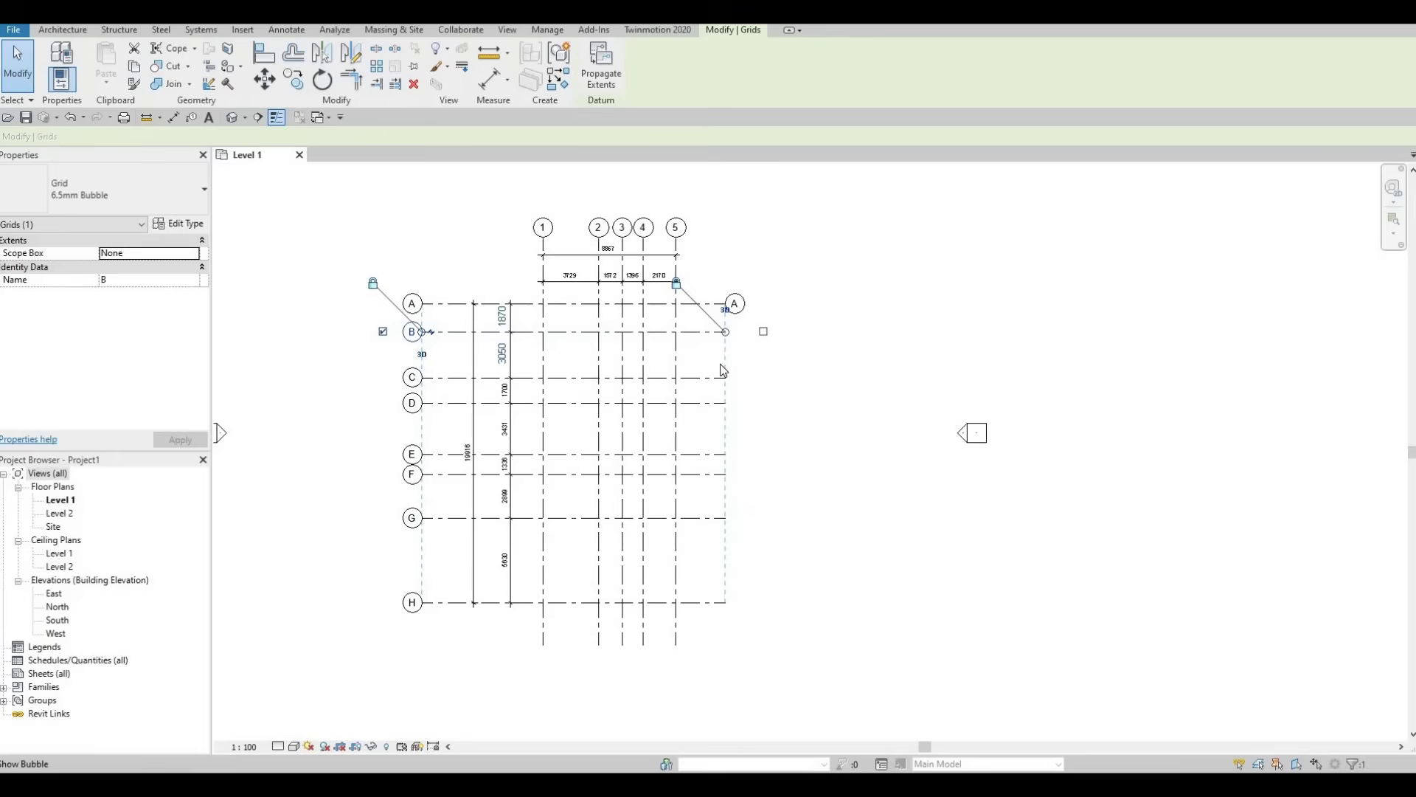
pyautogui.click(763, 332)
pyautogui.click(726, 377)
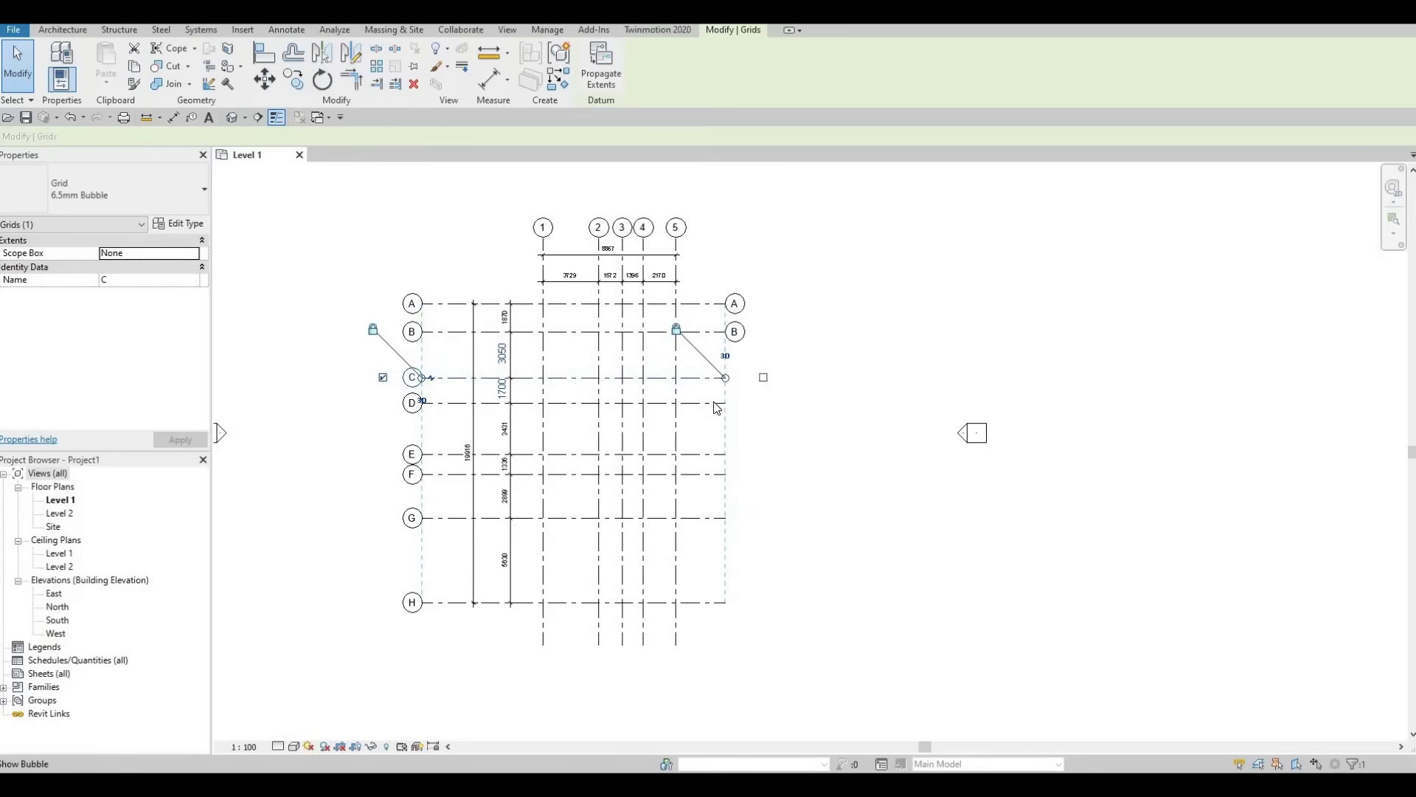
pyautogui.click(764, 377)
pyautogui.click(759, 405)
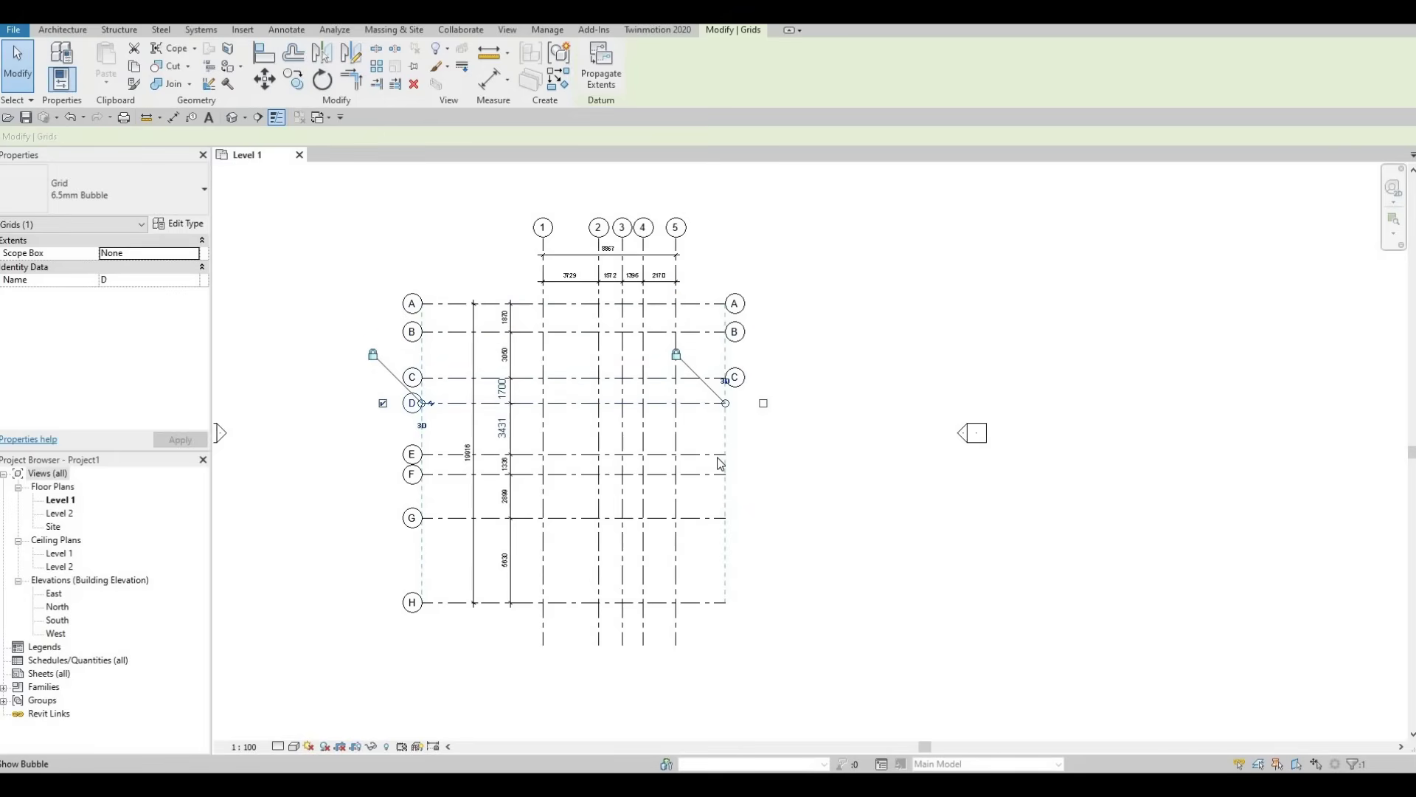
pyautogui.click(763, 403)
# Show the grid bubbles at the right ends of grids E, F, G and H.
pyautogui.click(759, 454)
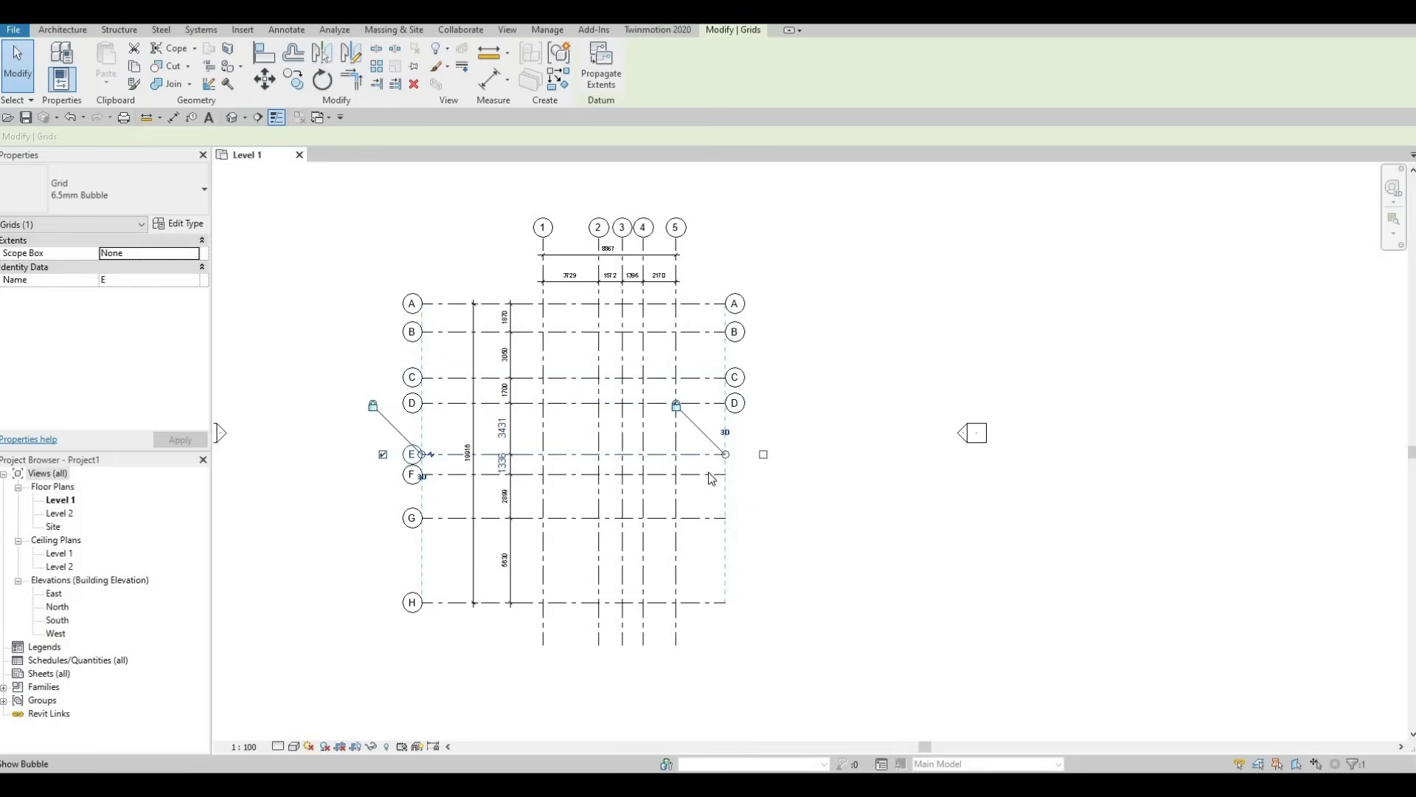
pyautogui.click(763, 454)
pyautogui.click(761, 476)
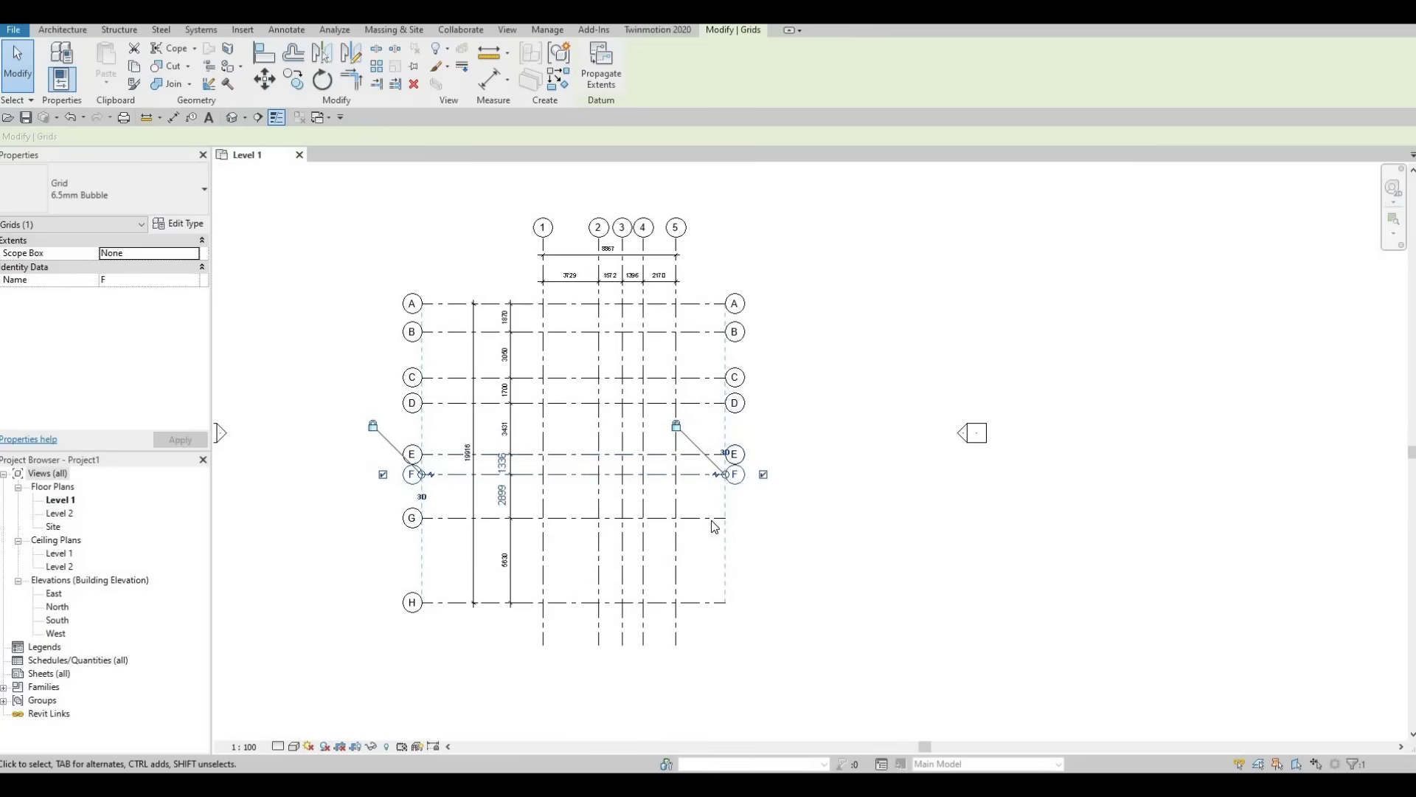
pyautogui.click(760, 519)
pyautogui.click(764, 518)
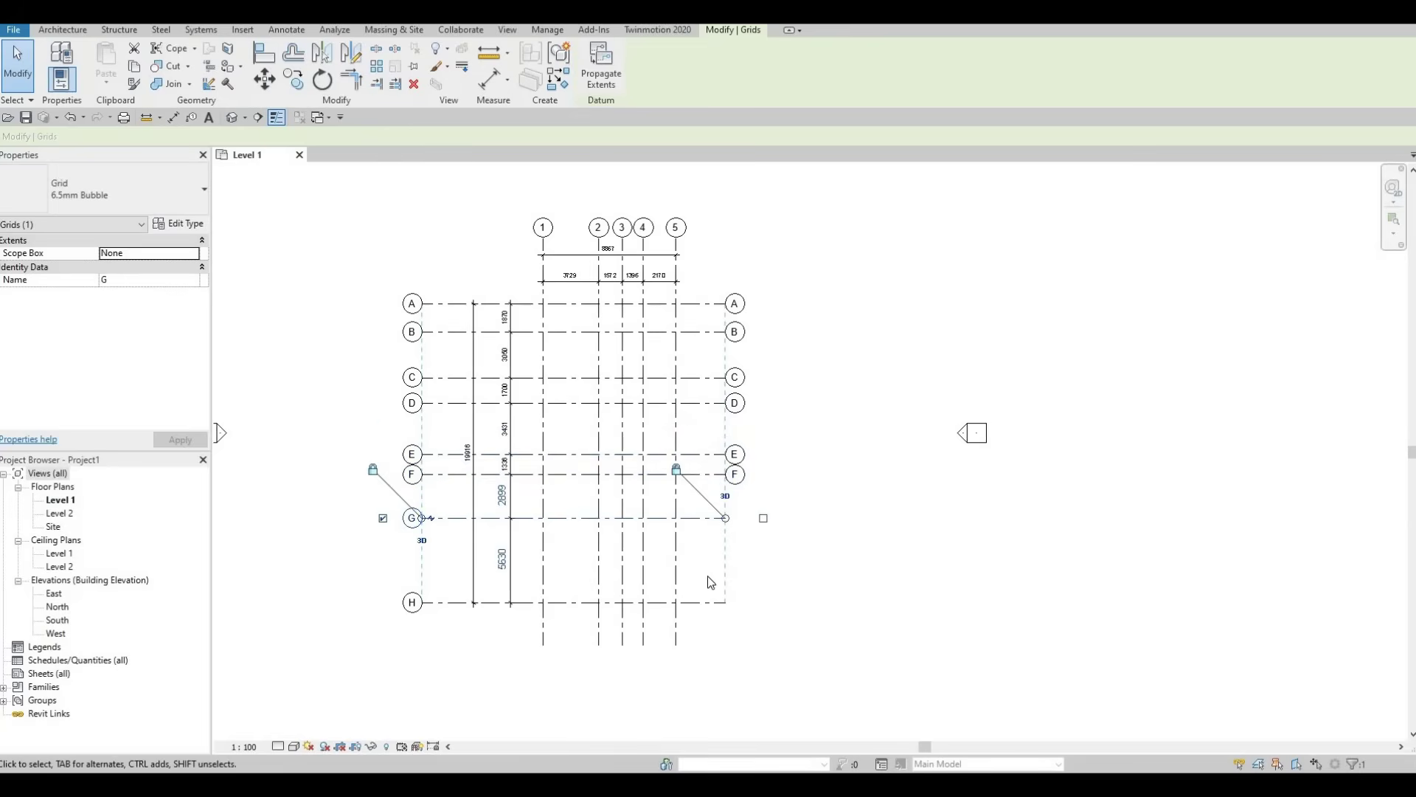
pyautogui.click(754, 606)
pyautogui.click(763, 602)
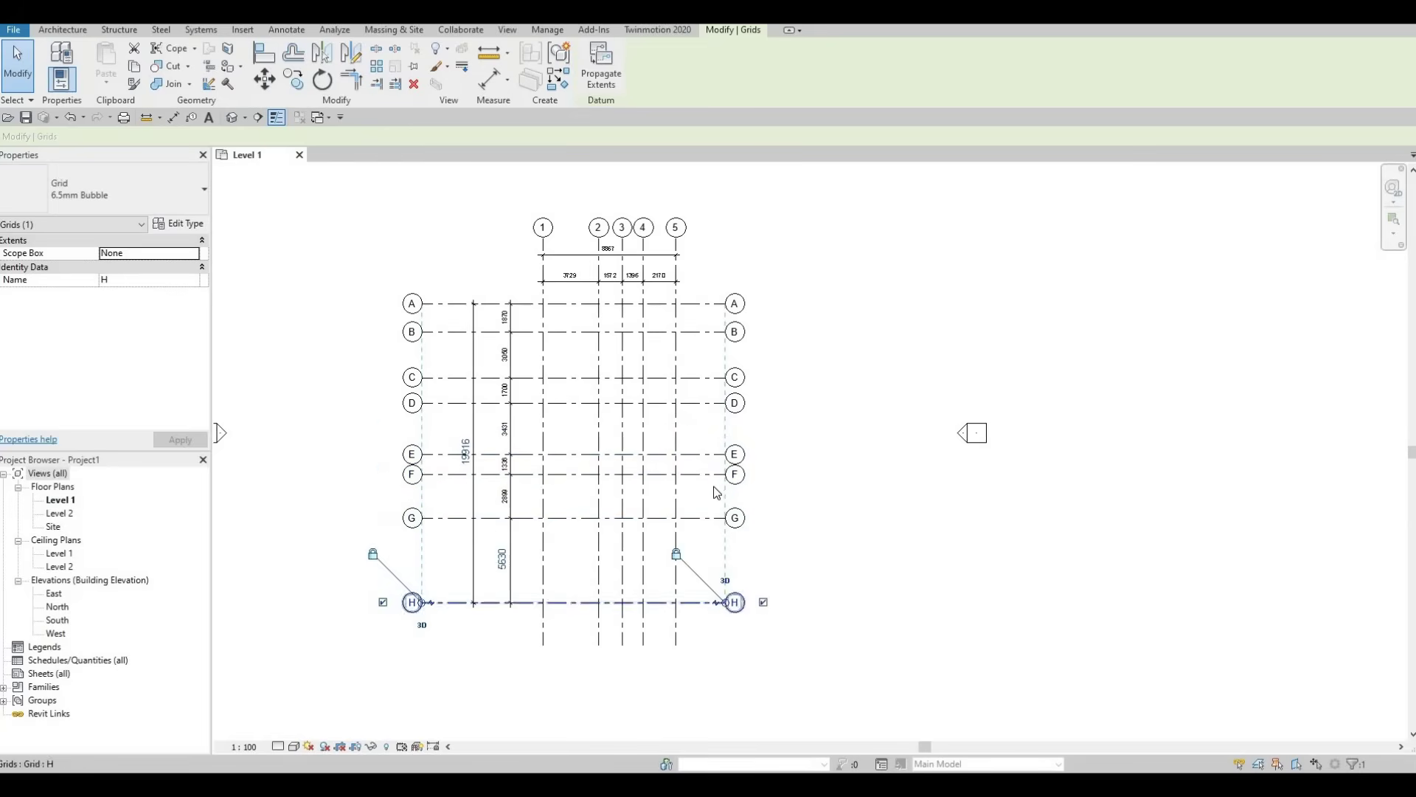
# Show the grid bubbles at the lower ends of grids 5, 4 and 3.
pyautogui.moveTo(697, 616); pyautogui.dragTo(696, 472, button='middle')
pyautogui.scroll(2, 696, 472)
pyautogui.click(696, 553)
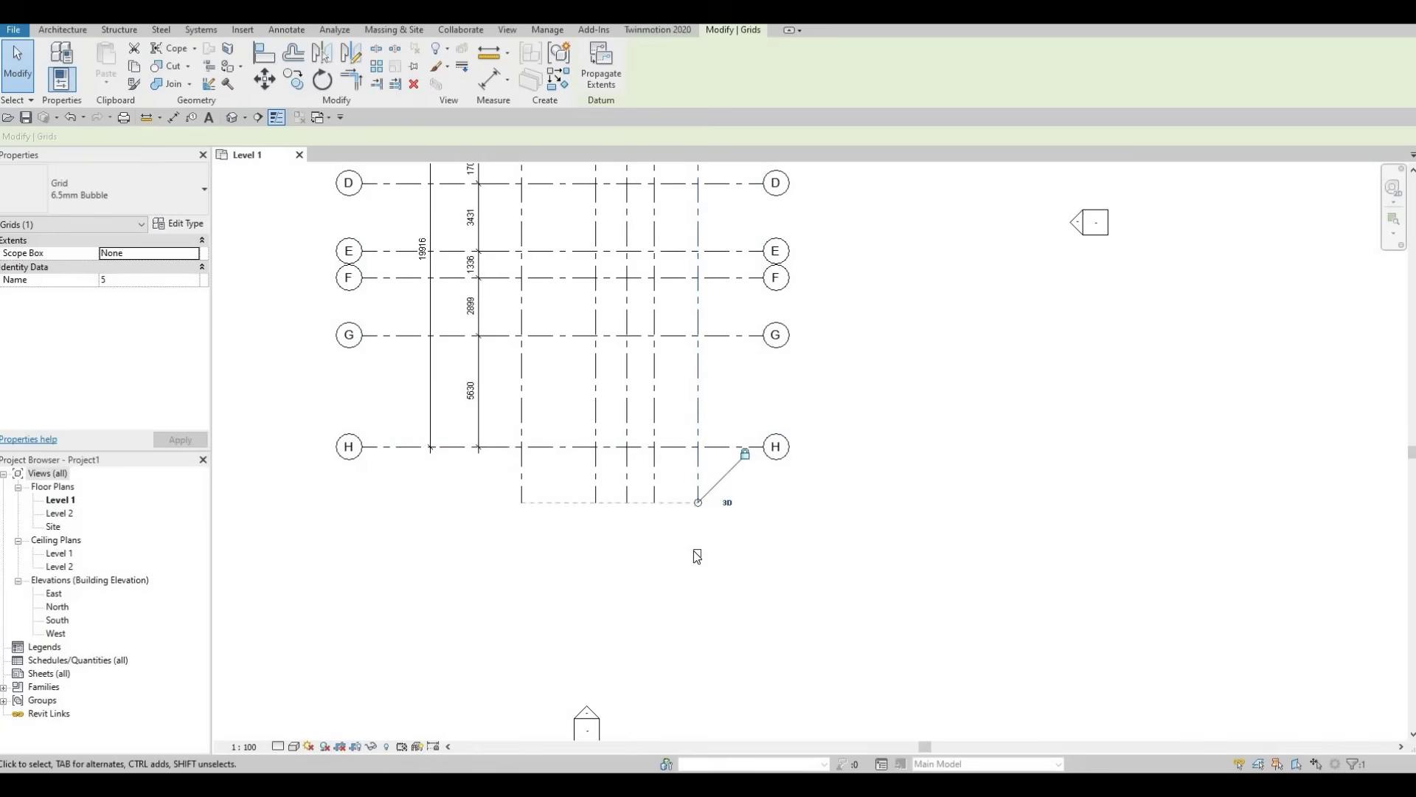
pyautogui.click(697, 553)
pyautogui.click(653, 555)
pyautogui.click(654, 553)
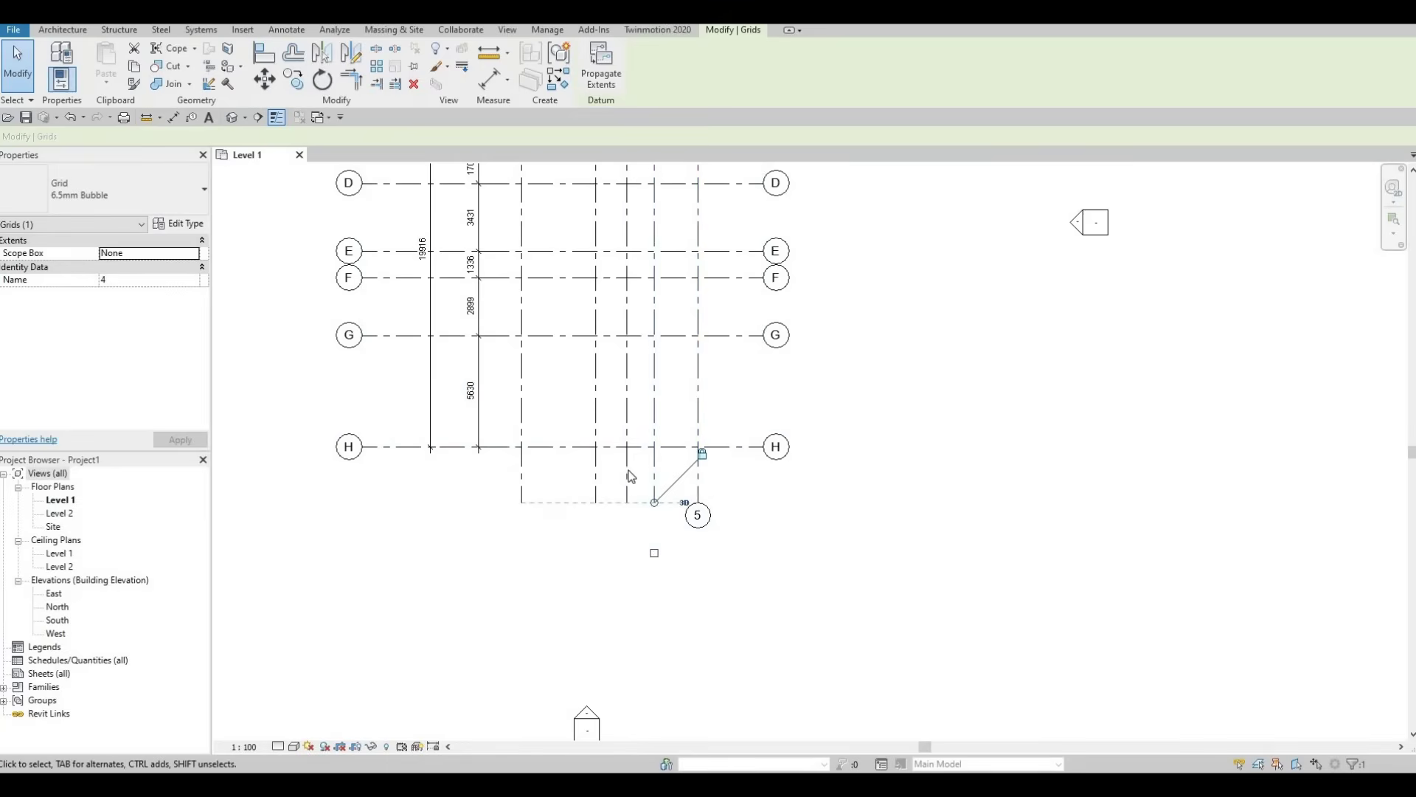
pyautogui.click(627, 493)
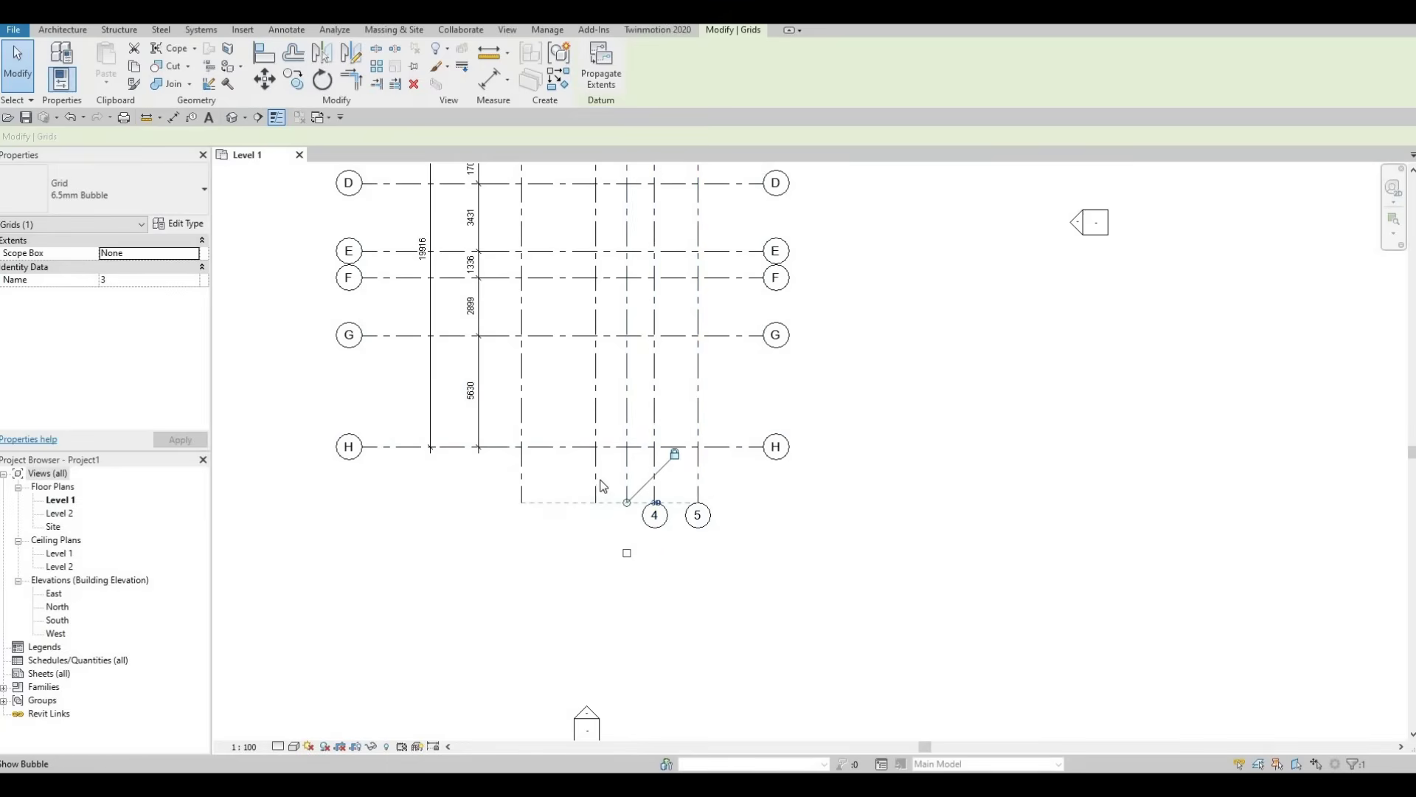
pyautogui.click(627, 554)
# Show the grid bubbles at the lower ends of grids 2 and 1, and clear the selection.
pyautogui.click(523, 479)
pyautogui.click(596, 553)
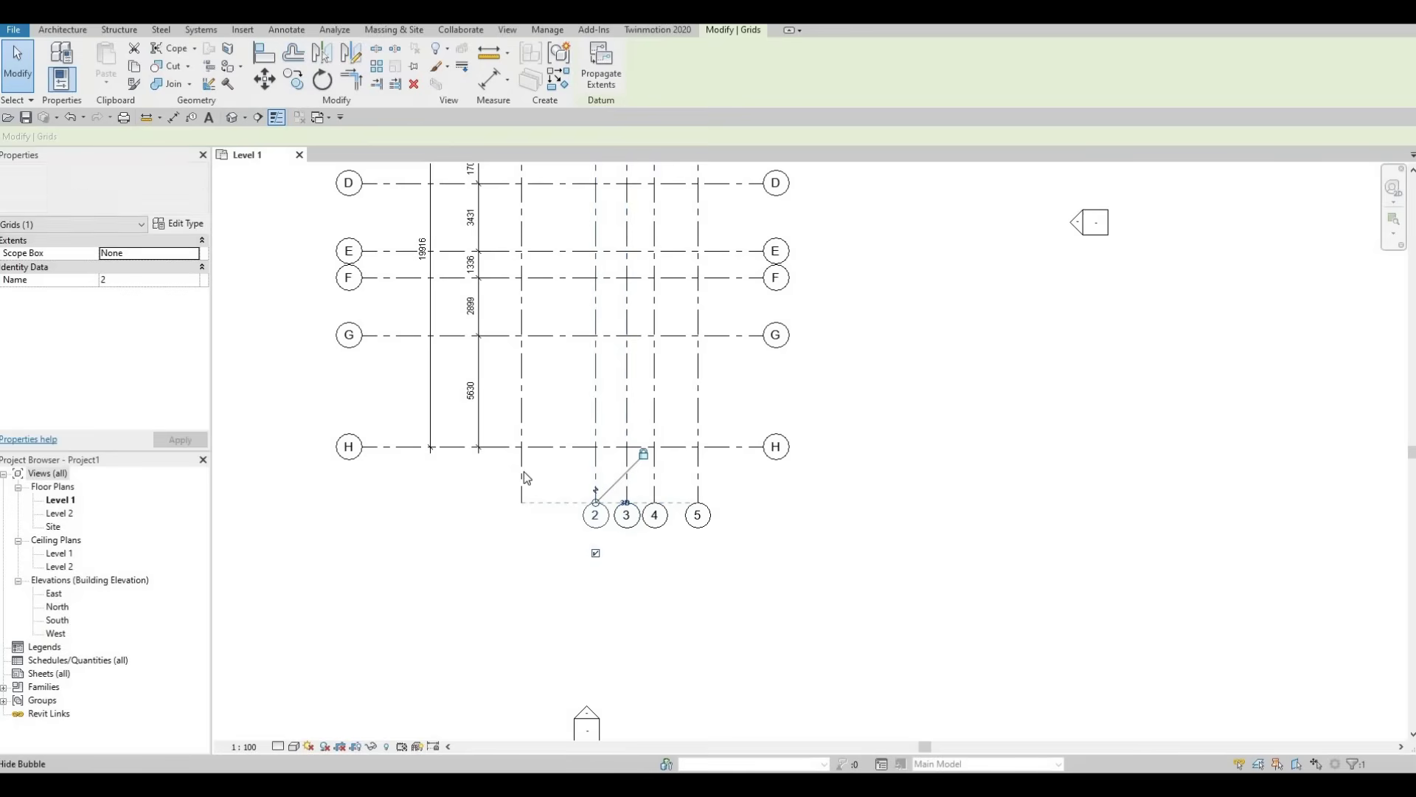
pyautogui.click(522, 487)
pyautogui.click(522, 553)
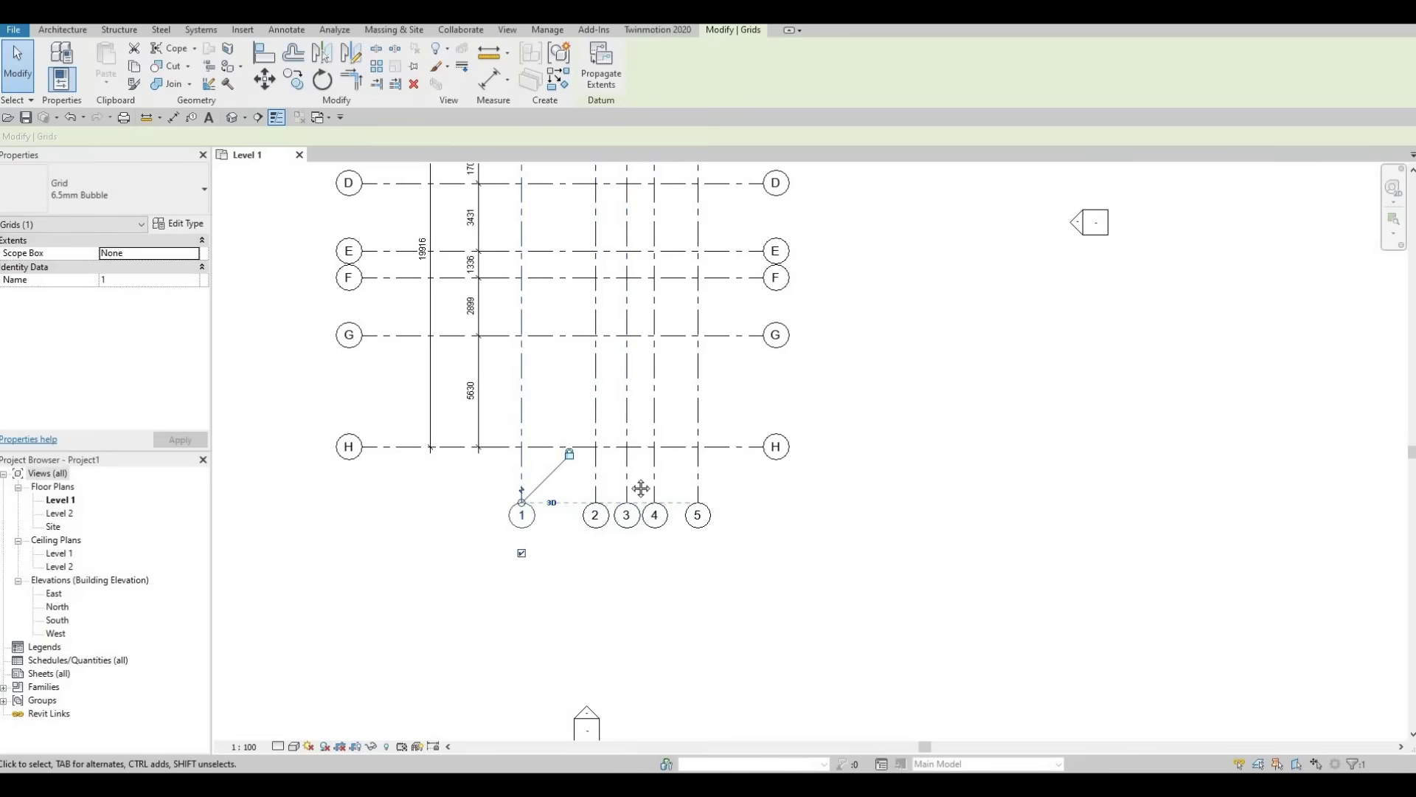
pyautogui.scroll(-1, 640, 443)
pyautogui.moveTo(639, 443); pyautogui.dragTo(619, 595, button='middle')
pyautogui.press('Escape')
pyautogui.press('Escape')
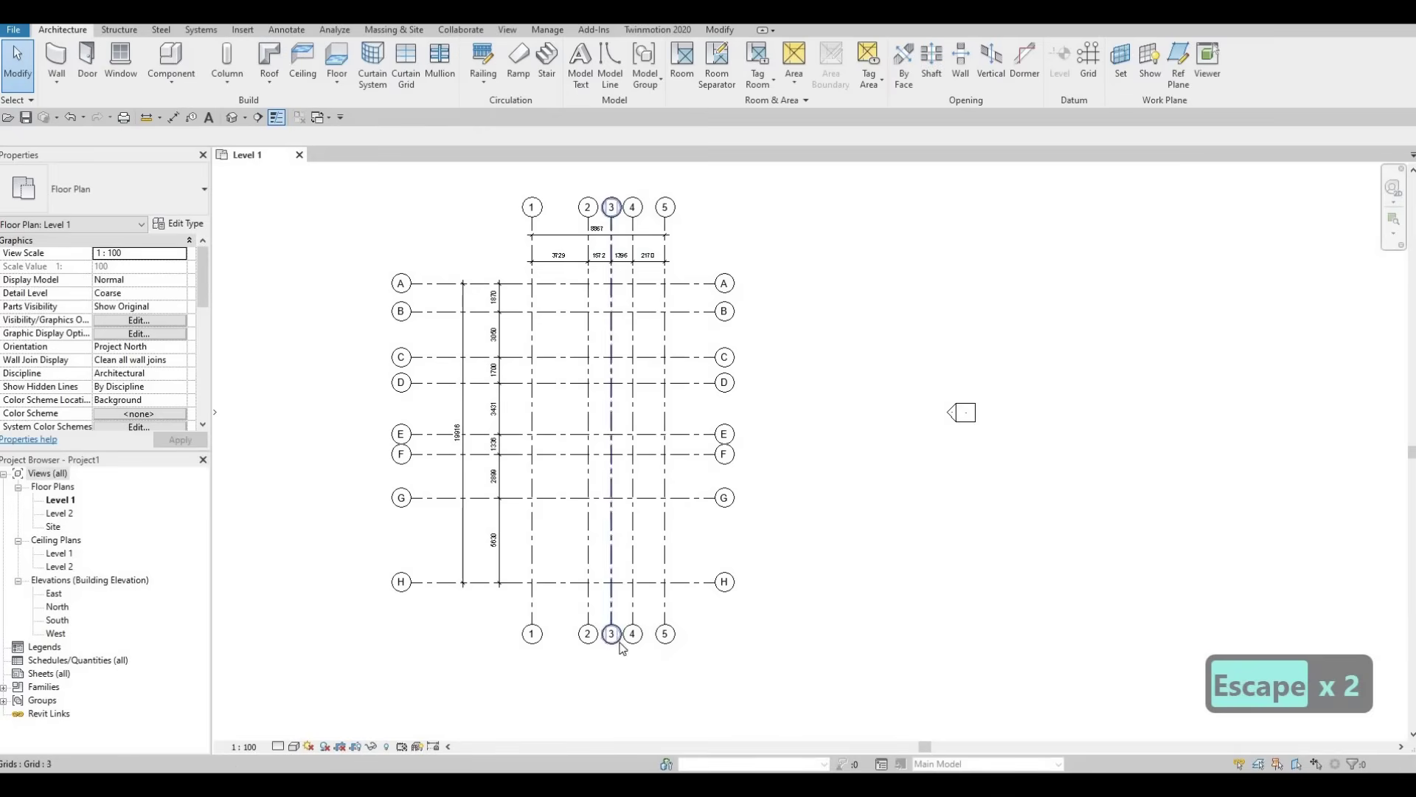
pyautogui.scroll(-3, 590, 347)
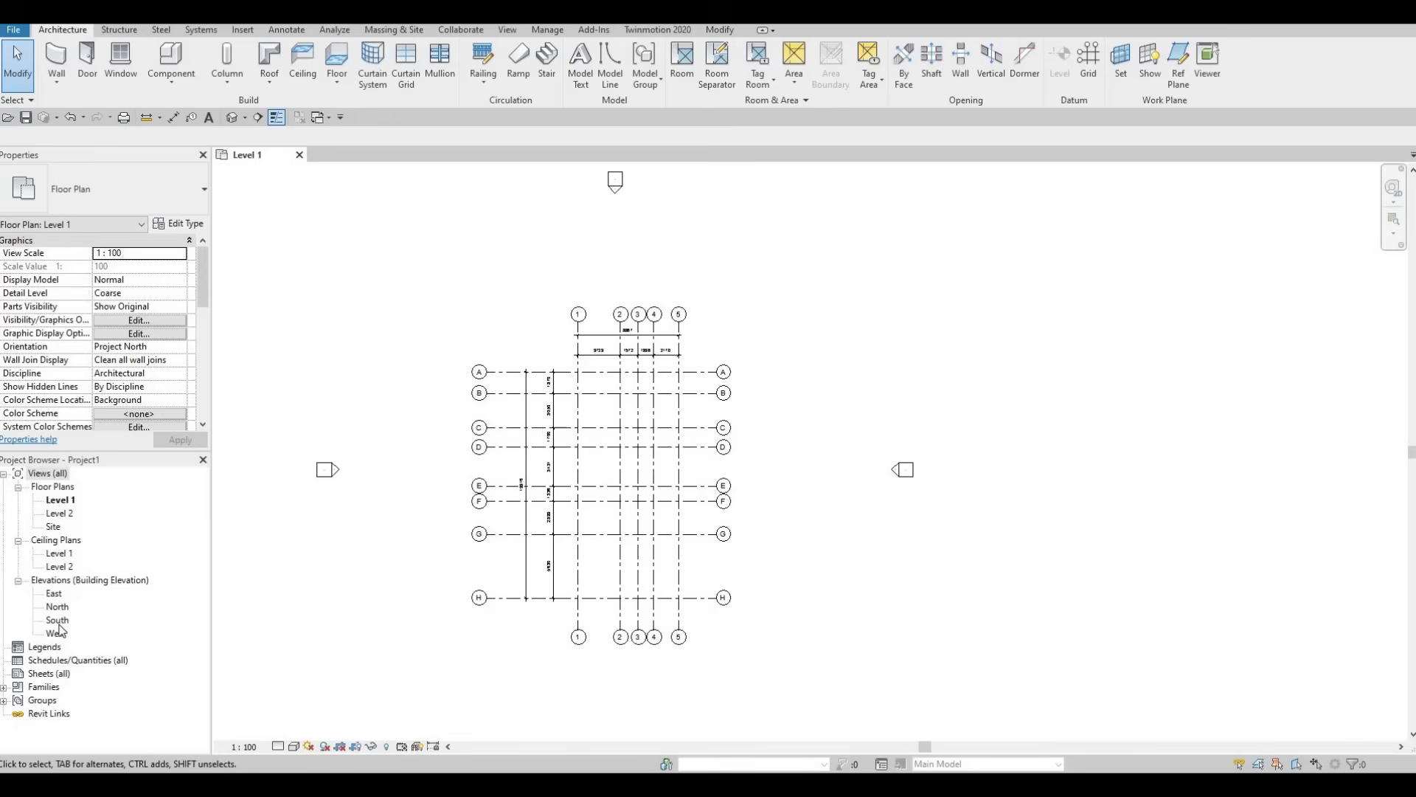
# Open the South elevation view and set Level 1's elevation to 400.
pyautogui.doubleClick(57, 619)
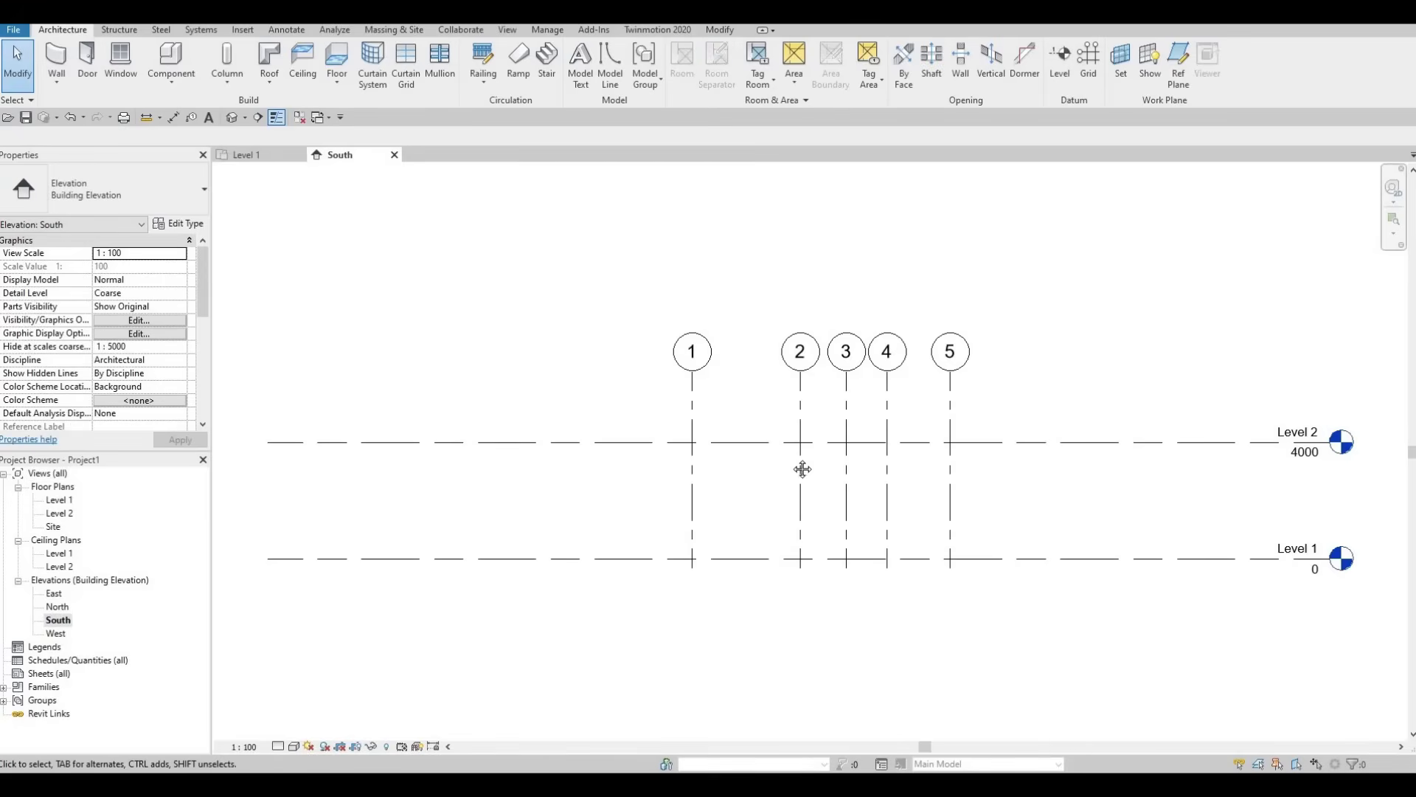
pyautogui.scroll(-3, 796, 450)
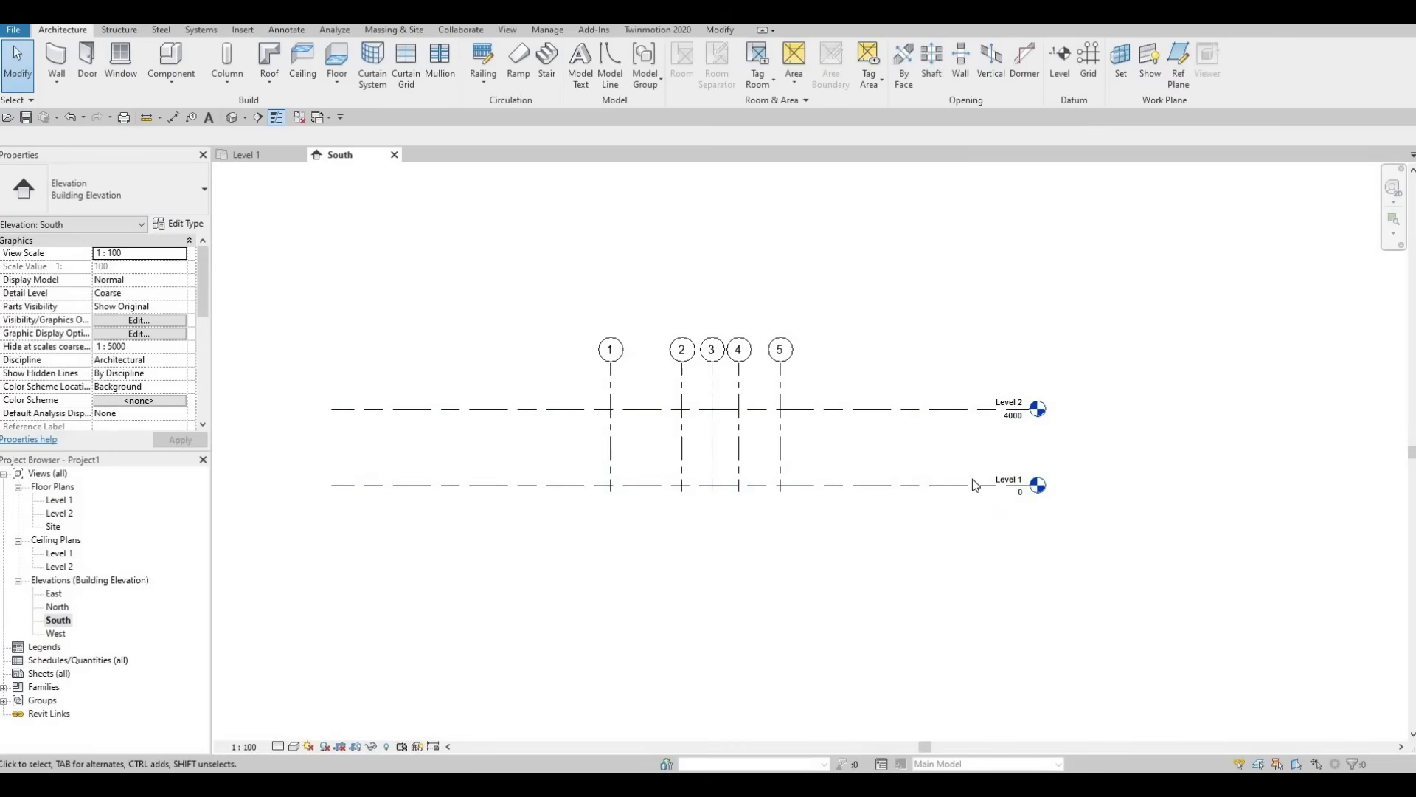
pyautogui.click(1023, 499)
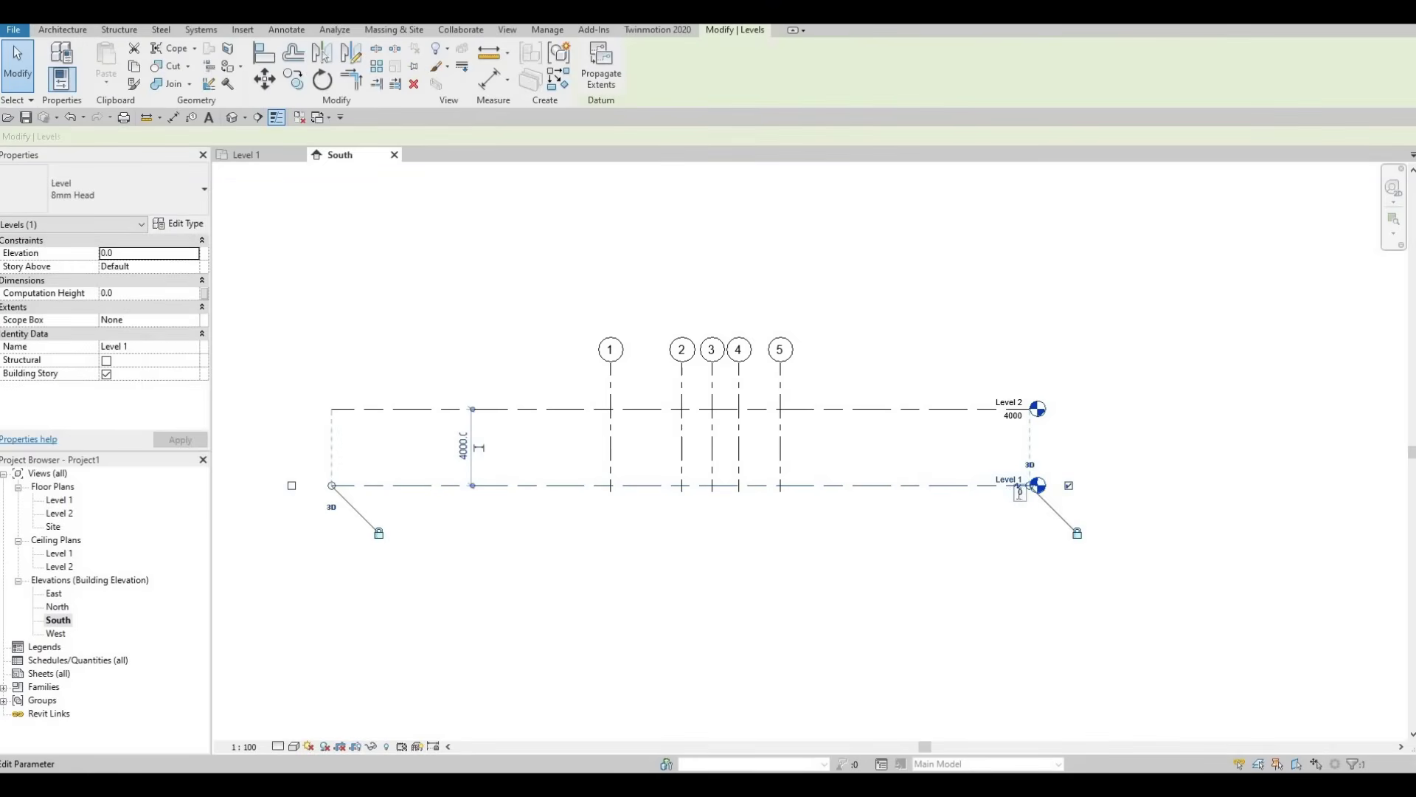
pyautogui.click(1021, 494)
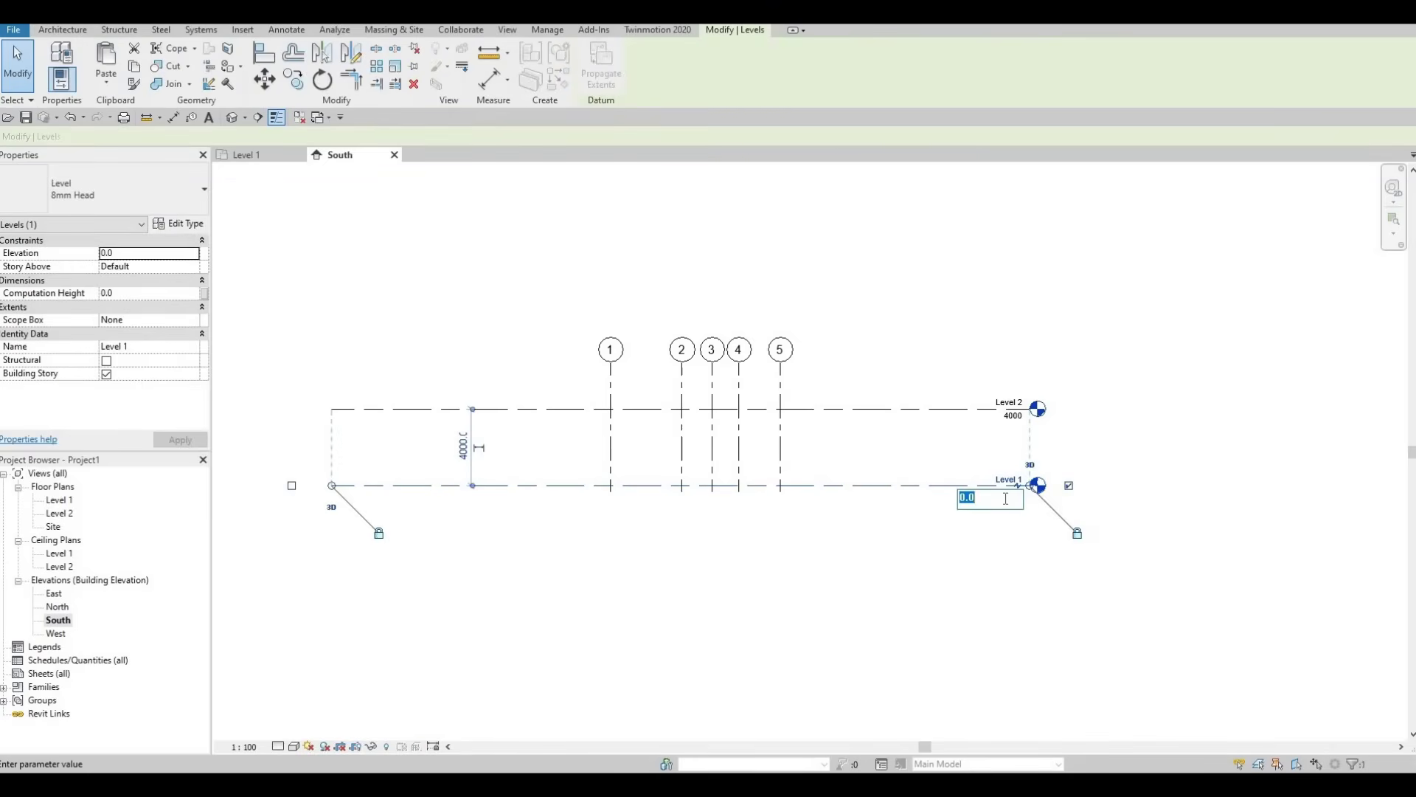
pyautogui.write('400')
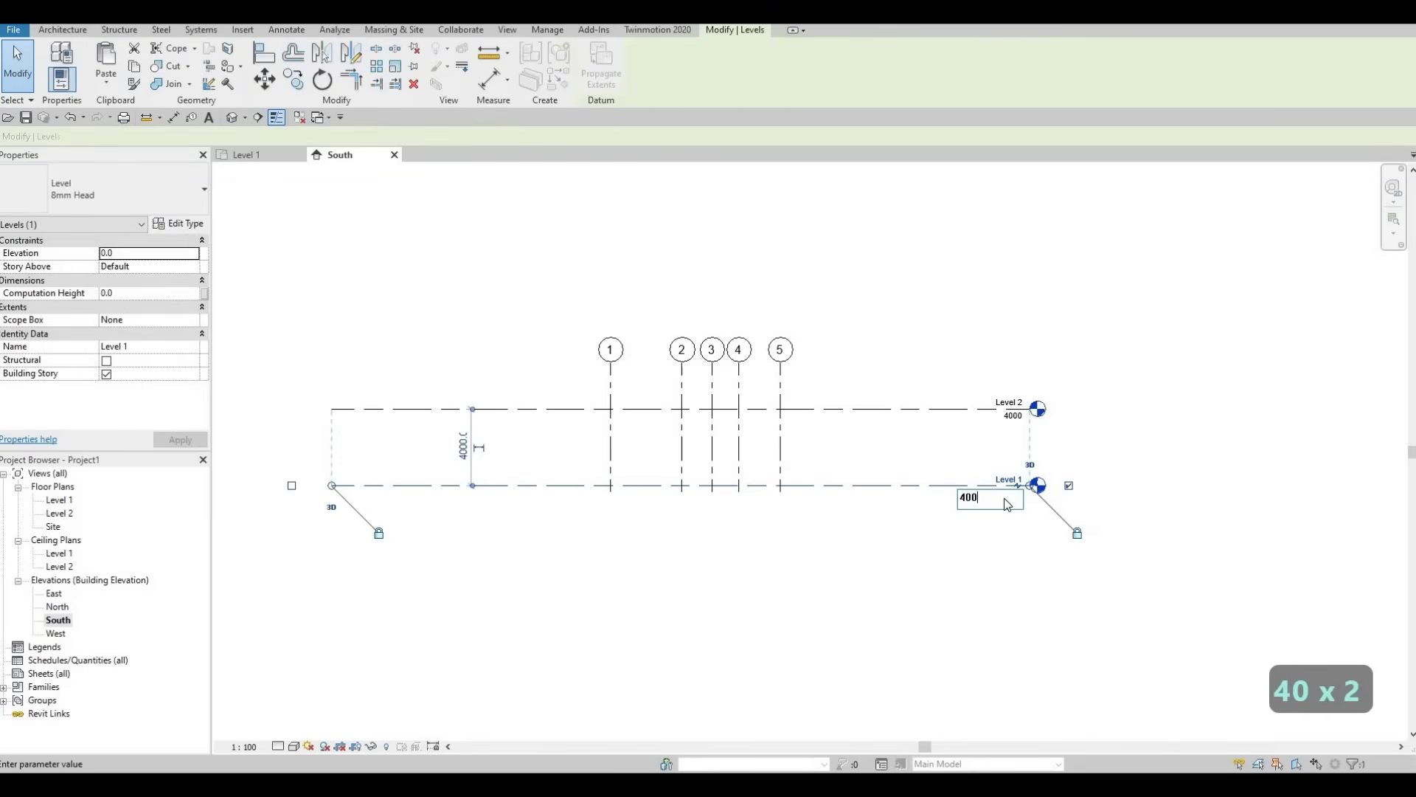
pyautogui.press('Return')
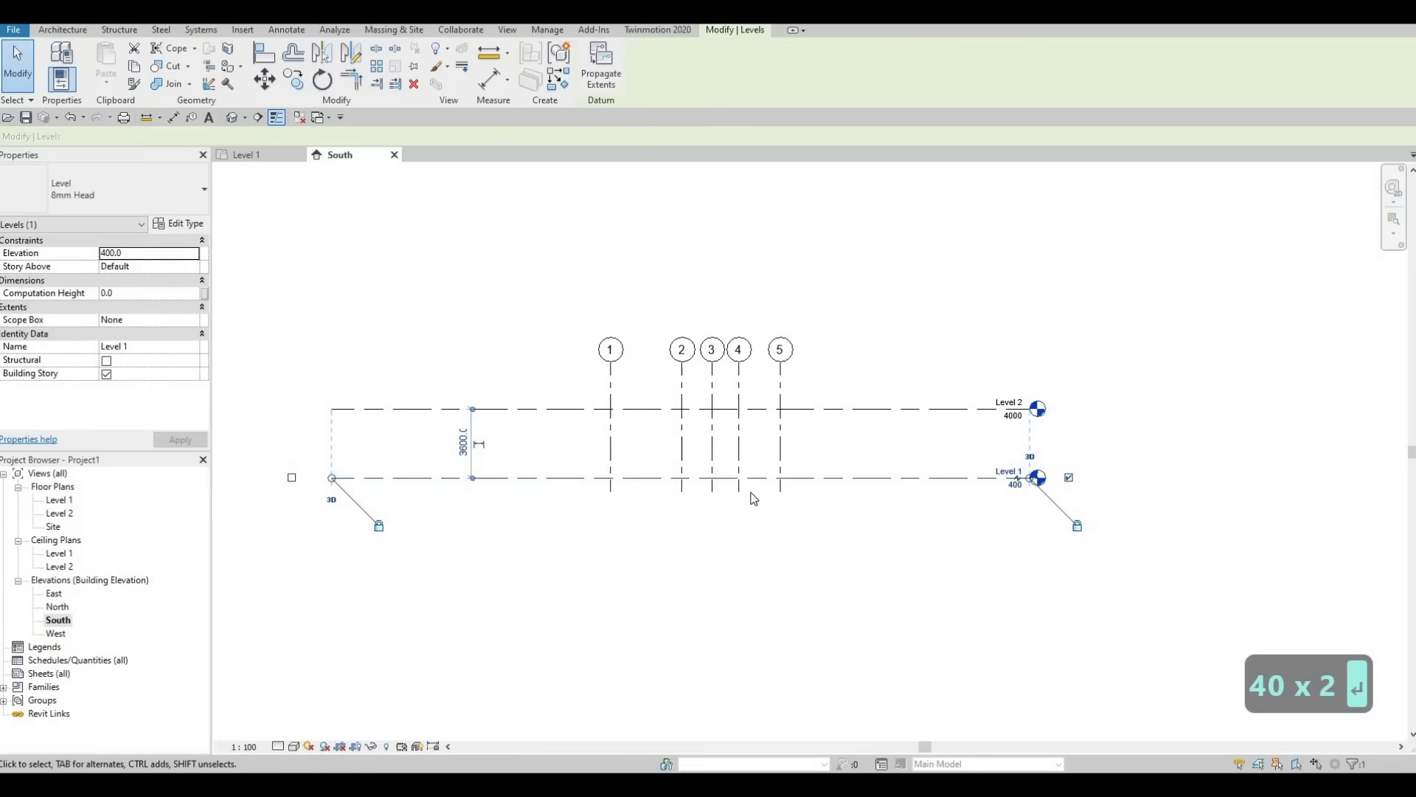
# Set Level 2's elevation to 3400 and clear the selection.
pyautogui.click(1007, 425)
pyautogui.click(1007, 419)
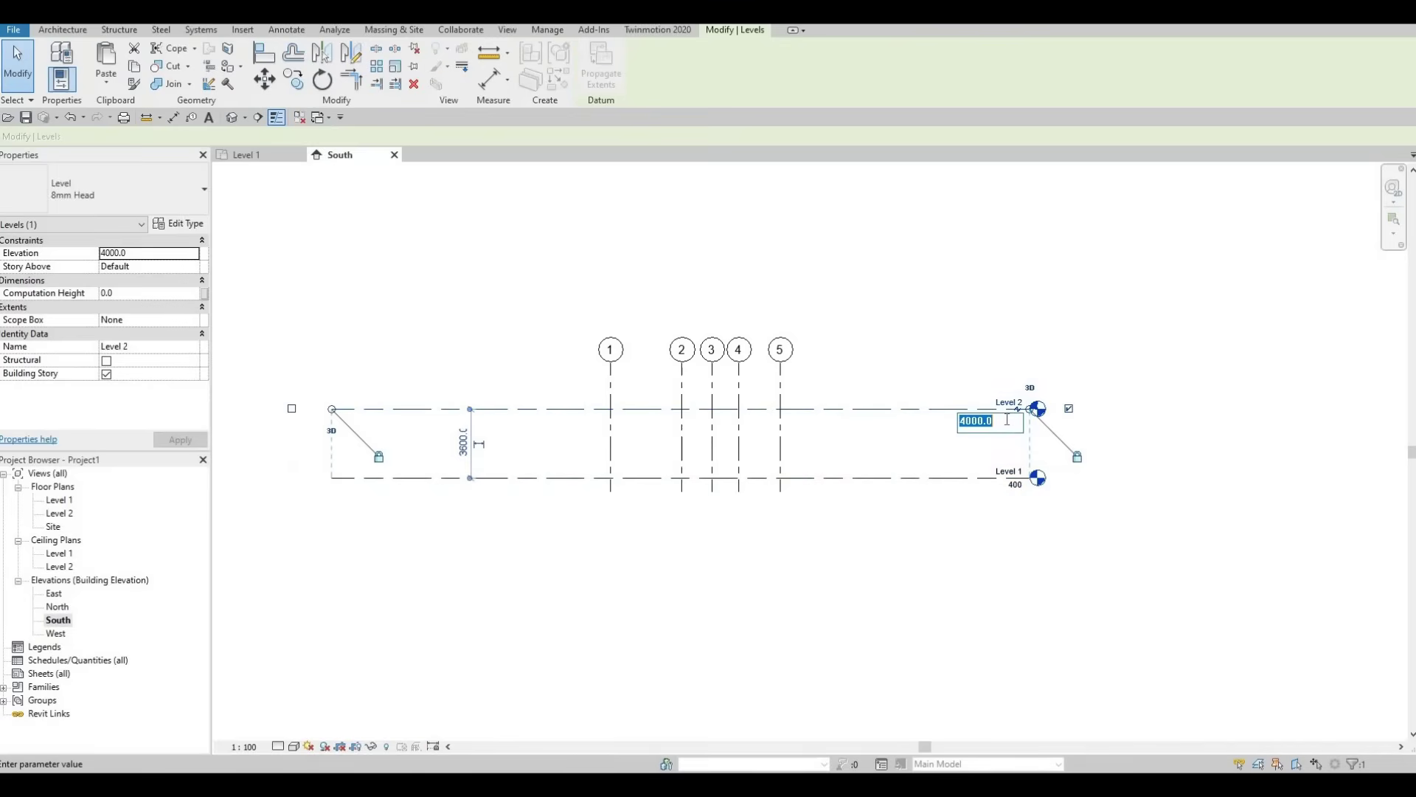
pyautogui.write('3400')
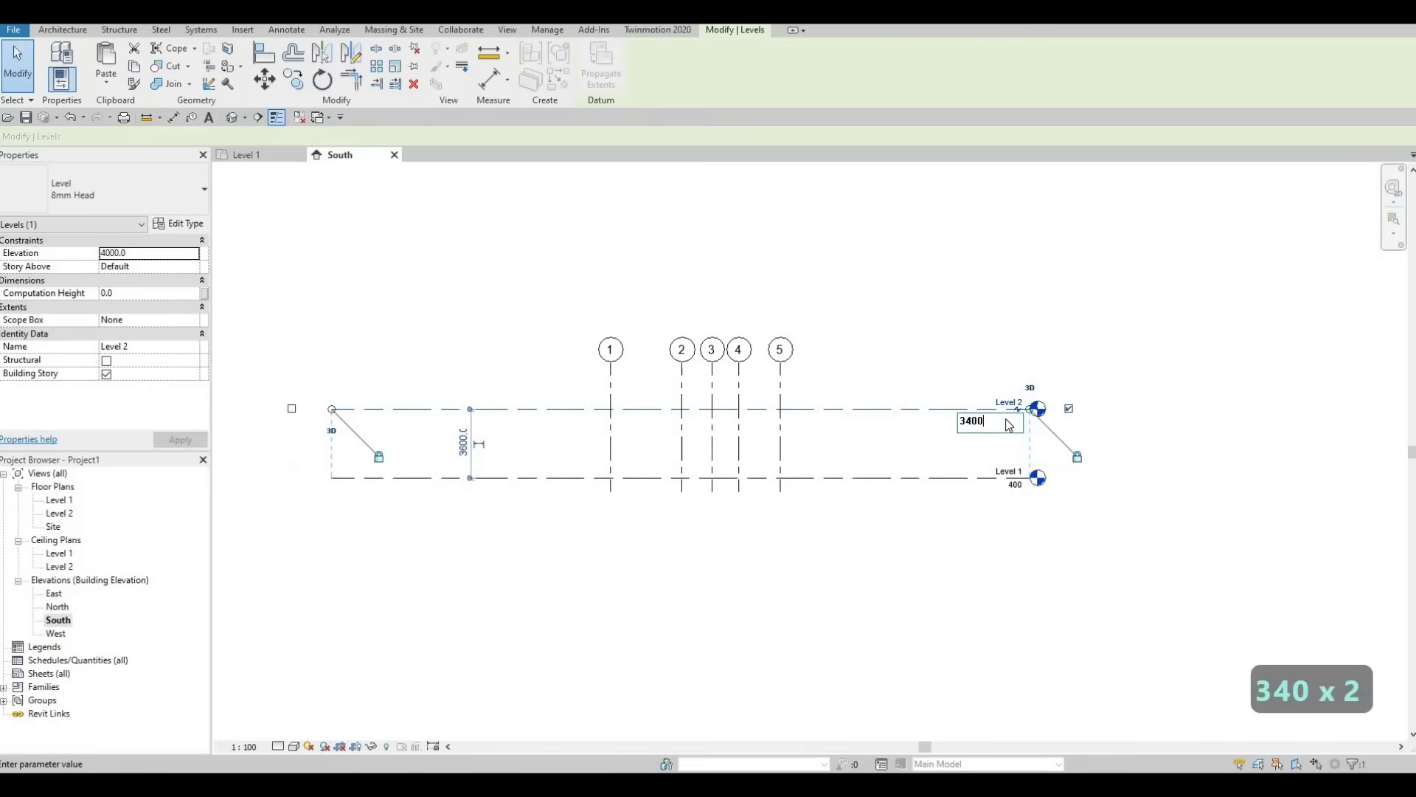
pyautogui.press('Return')
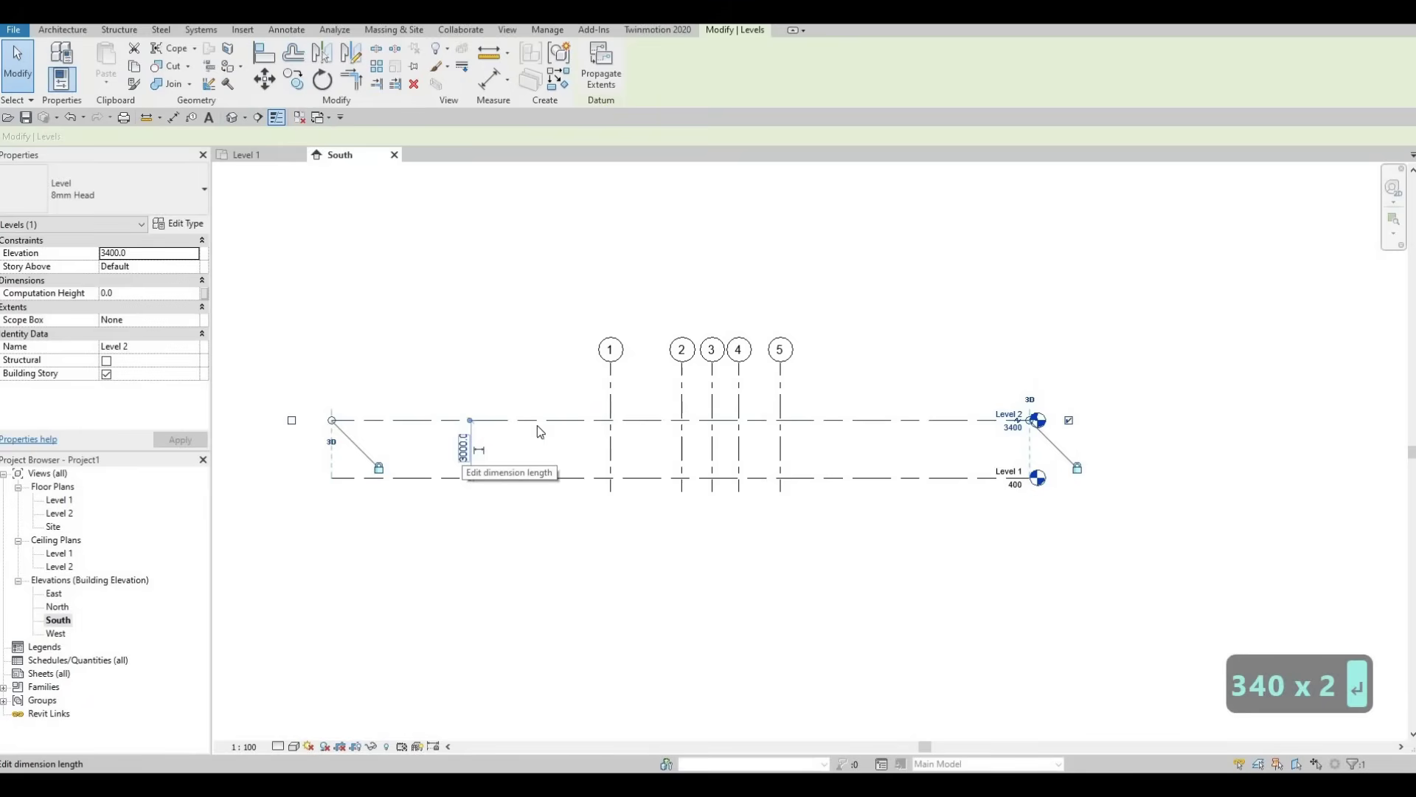
pyautogui.press('Escape')
pyautogui.press('Escape')
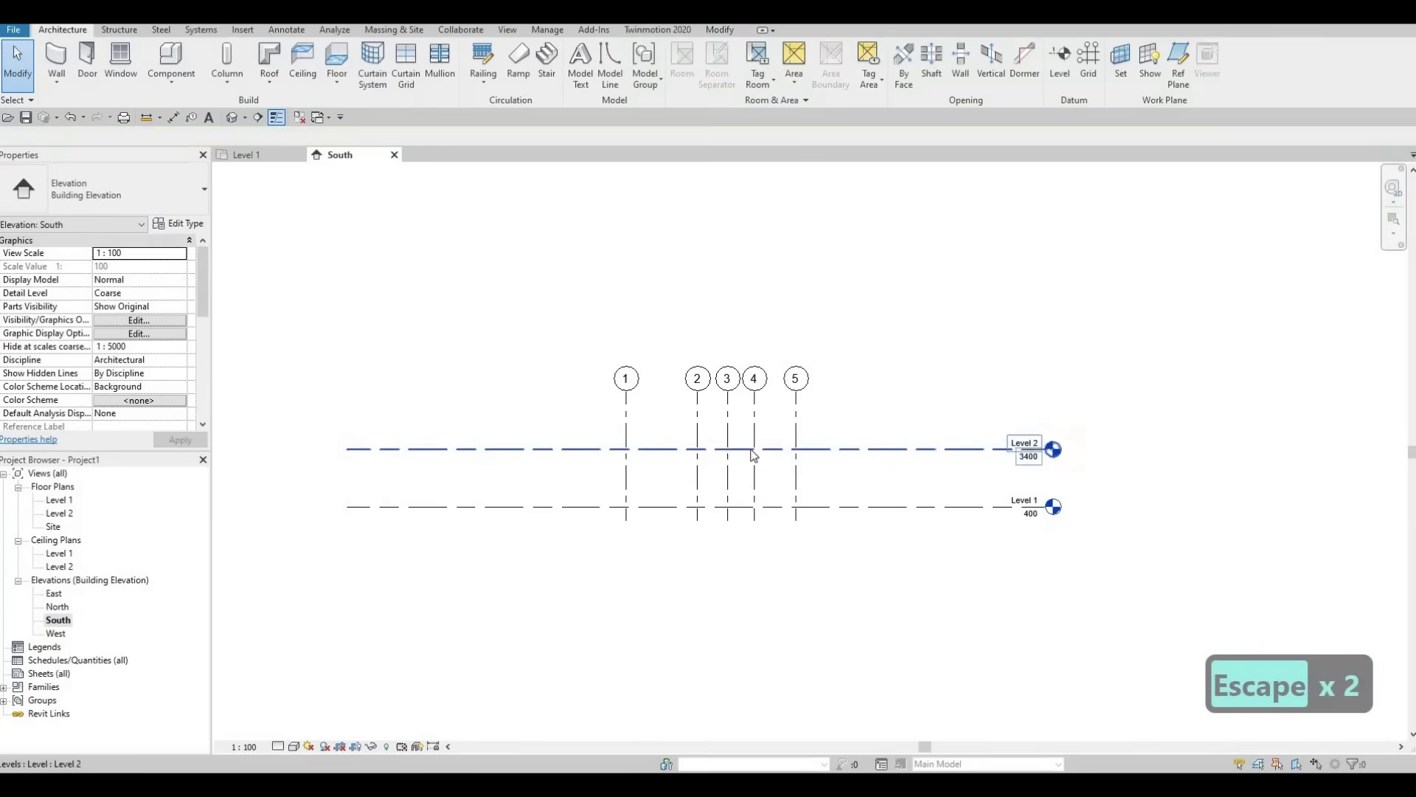
# Copy Level 2 straight up by about 3300 to make a third level.
pyautogui.click(817, 450)
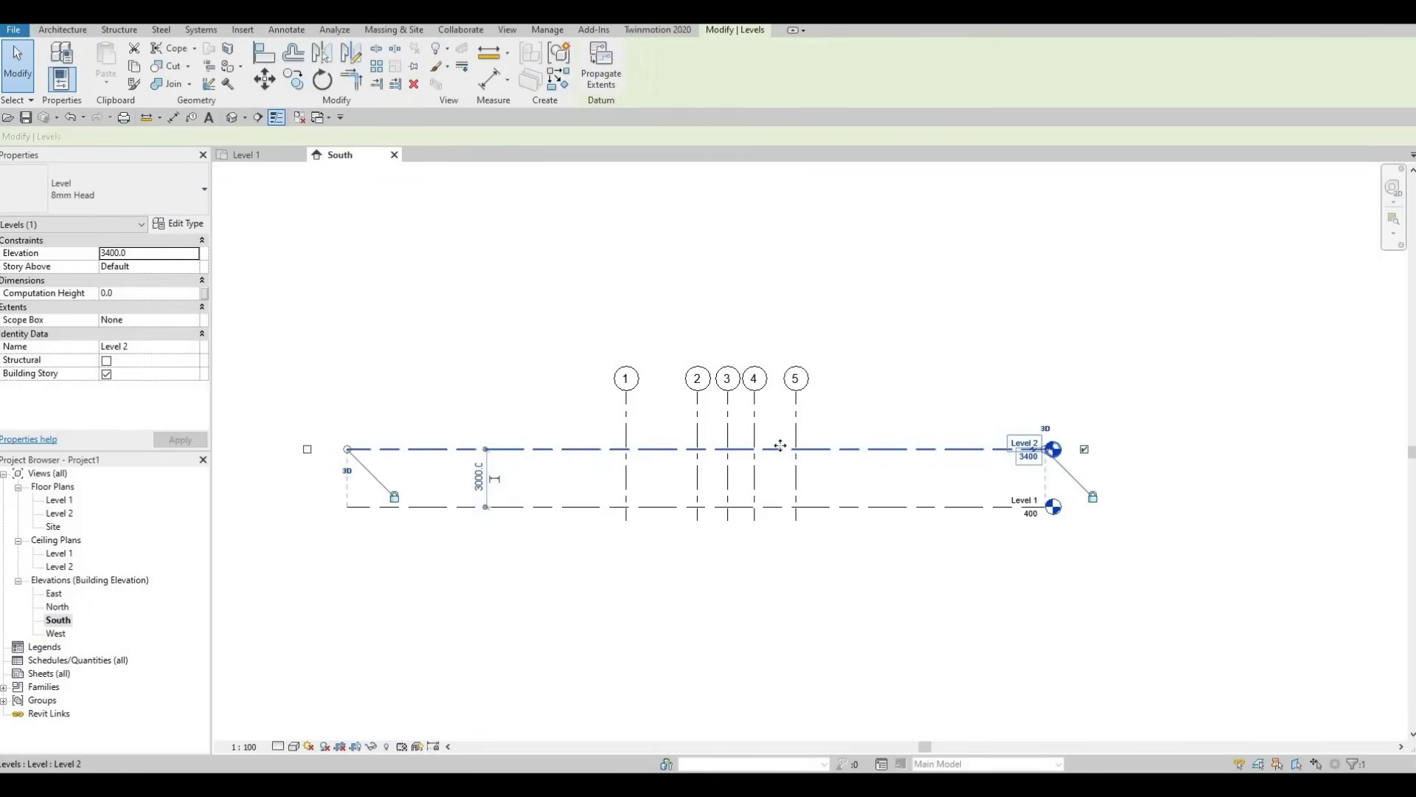
pyautogui.press('c')
pyautogui.press('o')
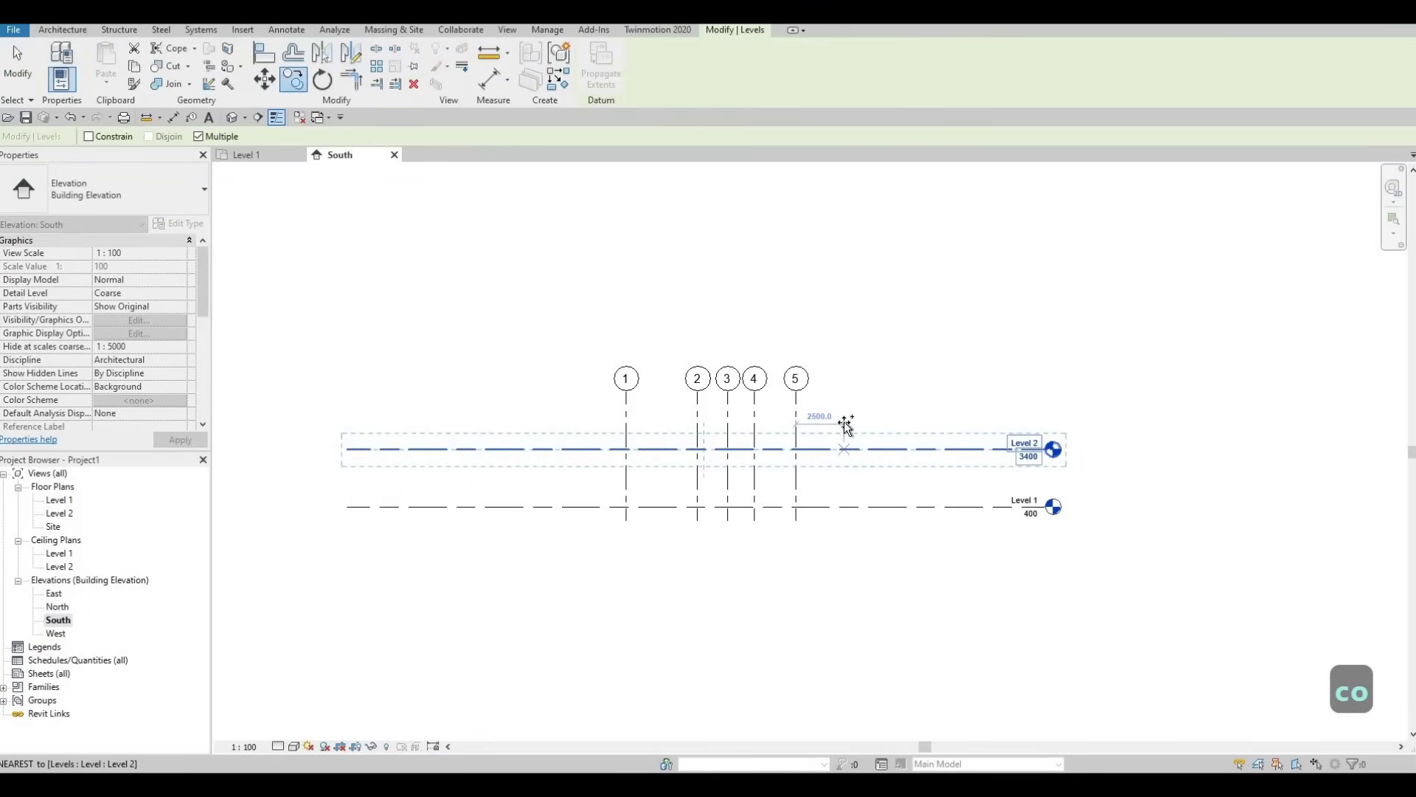
pyautogui.click(846, 426)
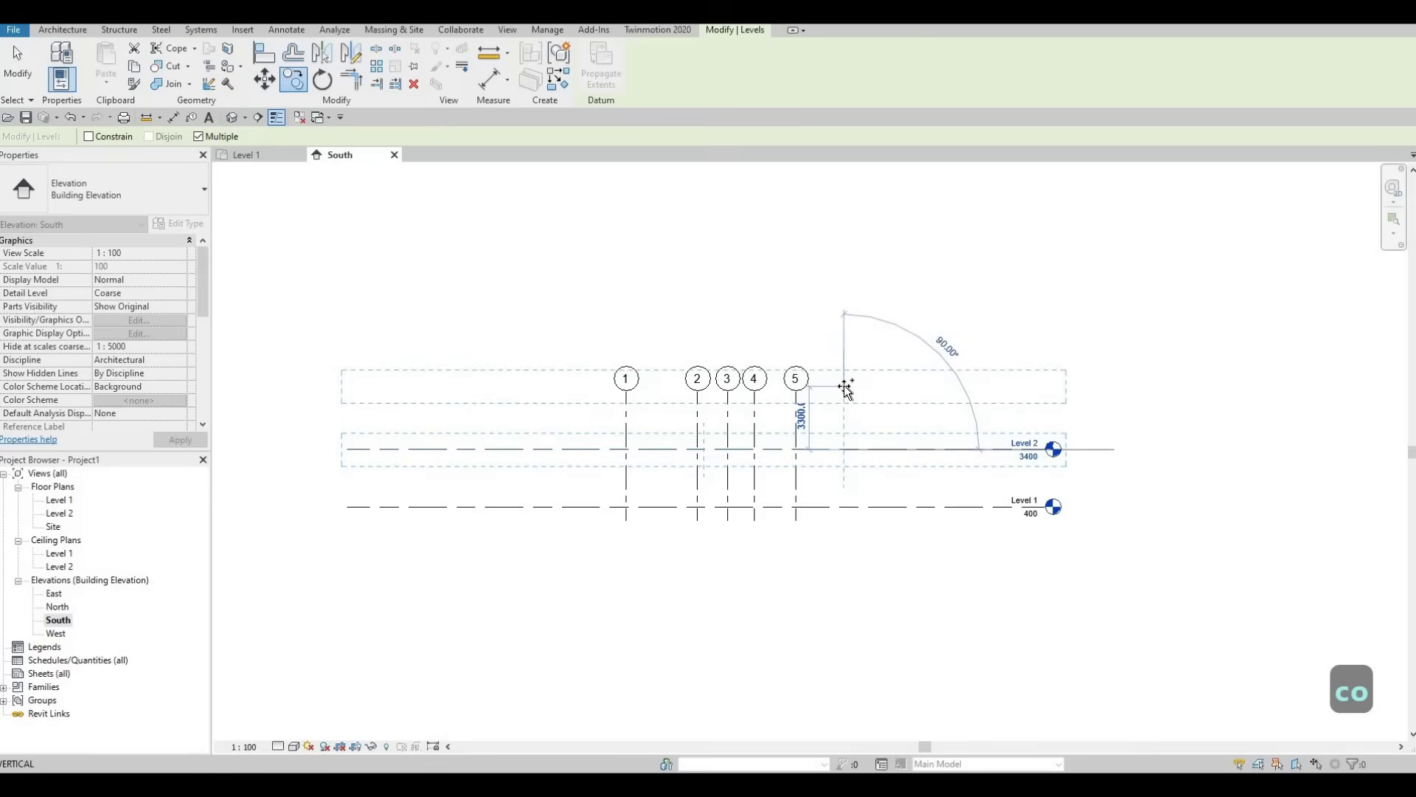
pyautogui.click(841, 386)
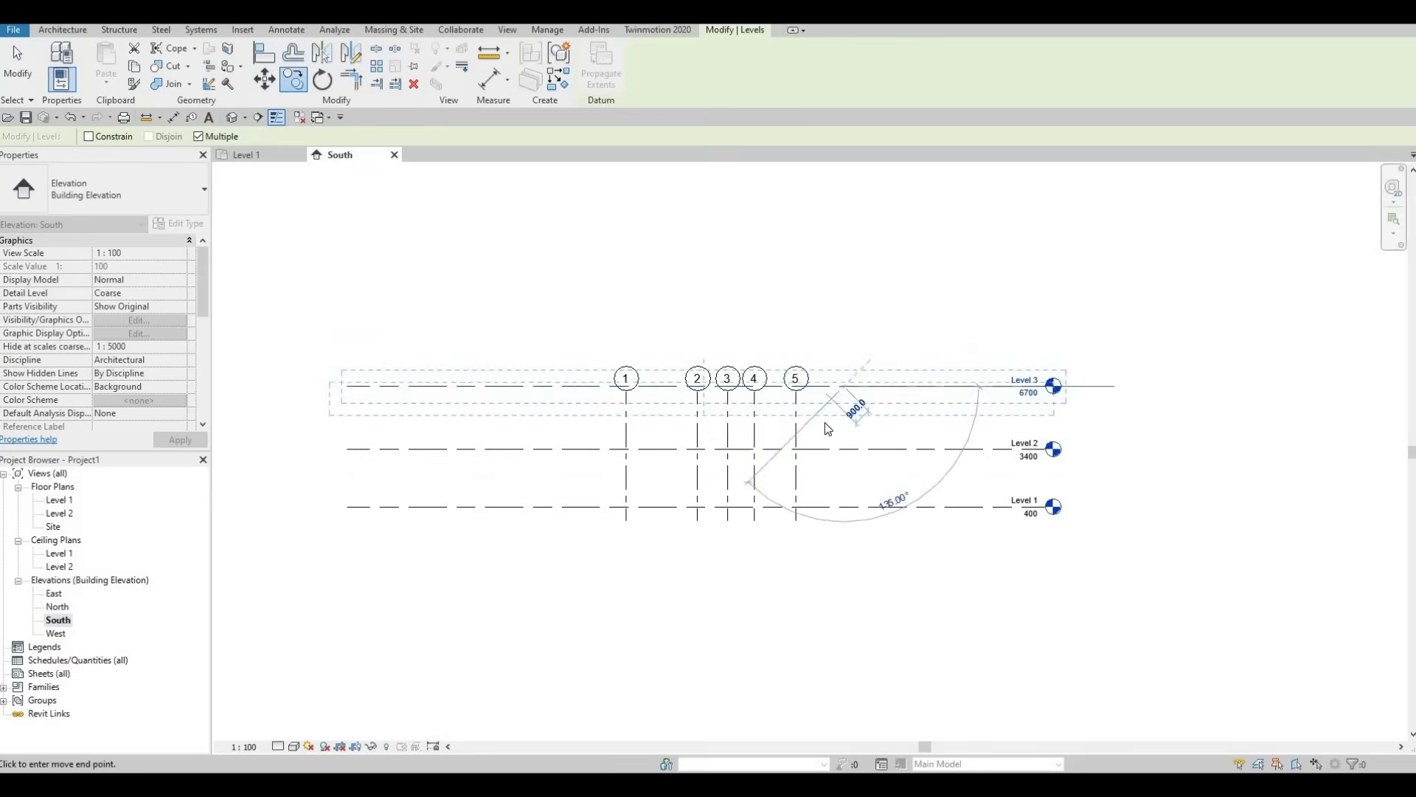
pyautogui.press('Escape')
pyautogui.press('Escape')
# Set the distance between the copied top level and Level 2 to 3000.
pyautogui.click(808, 386)
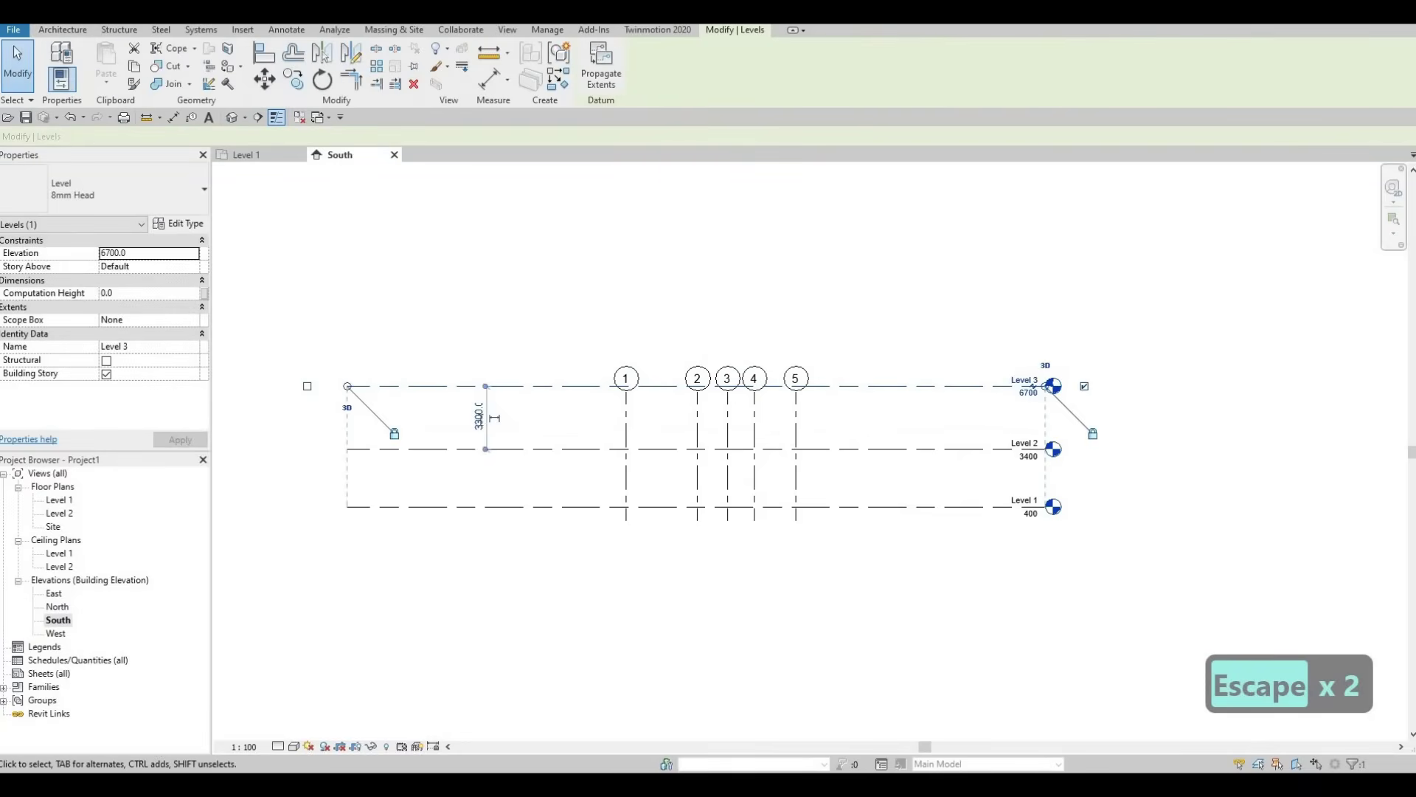
pyautogui.click(479, 417)
pyautogui.write('300')
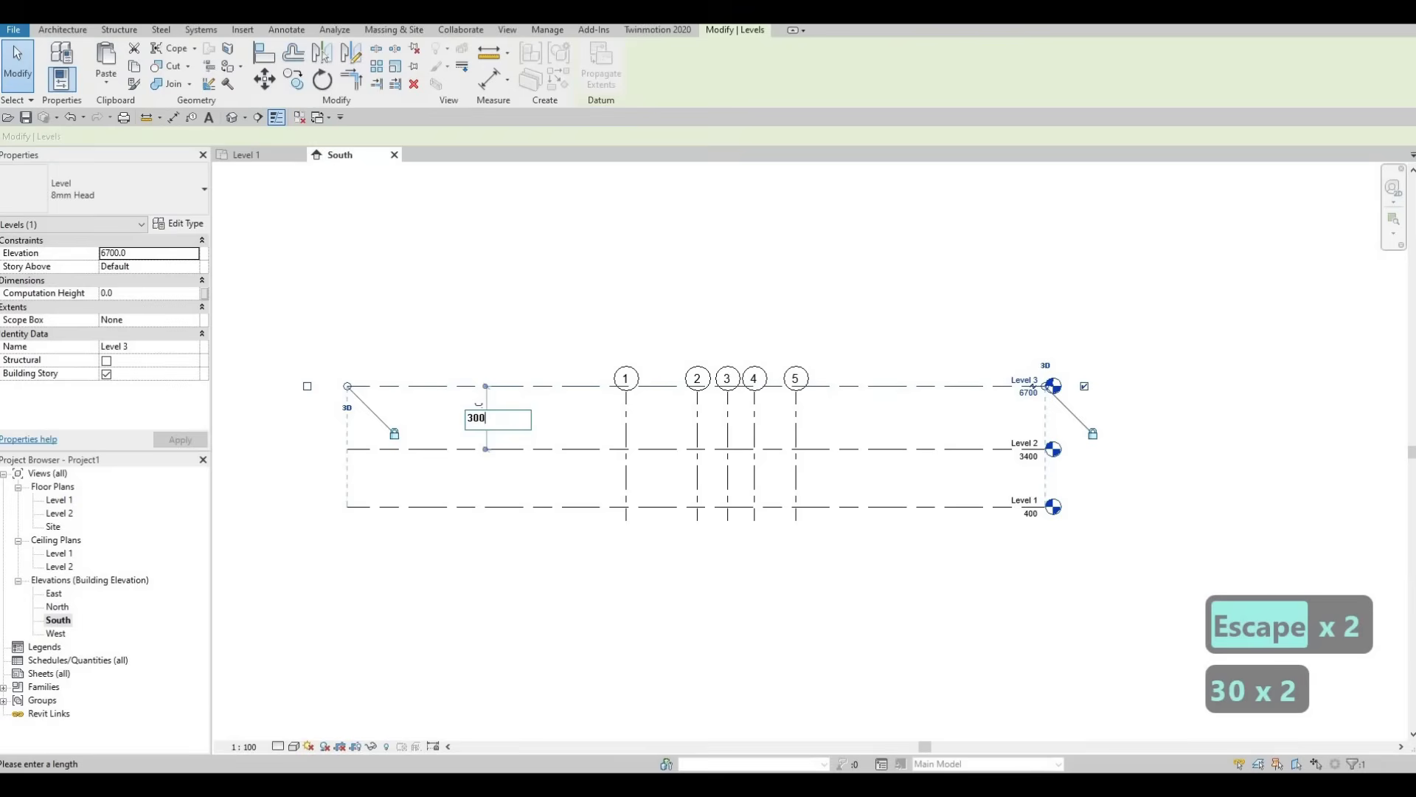
pyautogui.write('0')
pyautogui.press('Return')
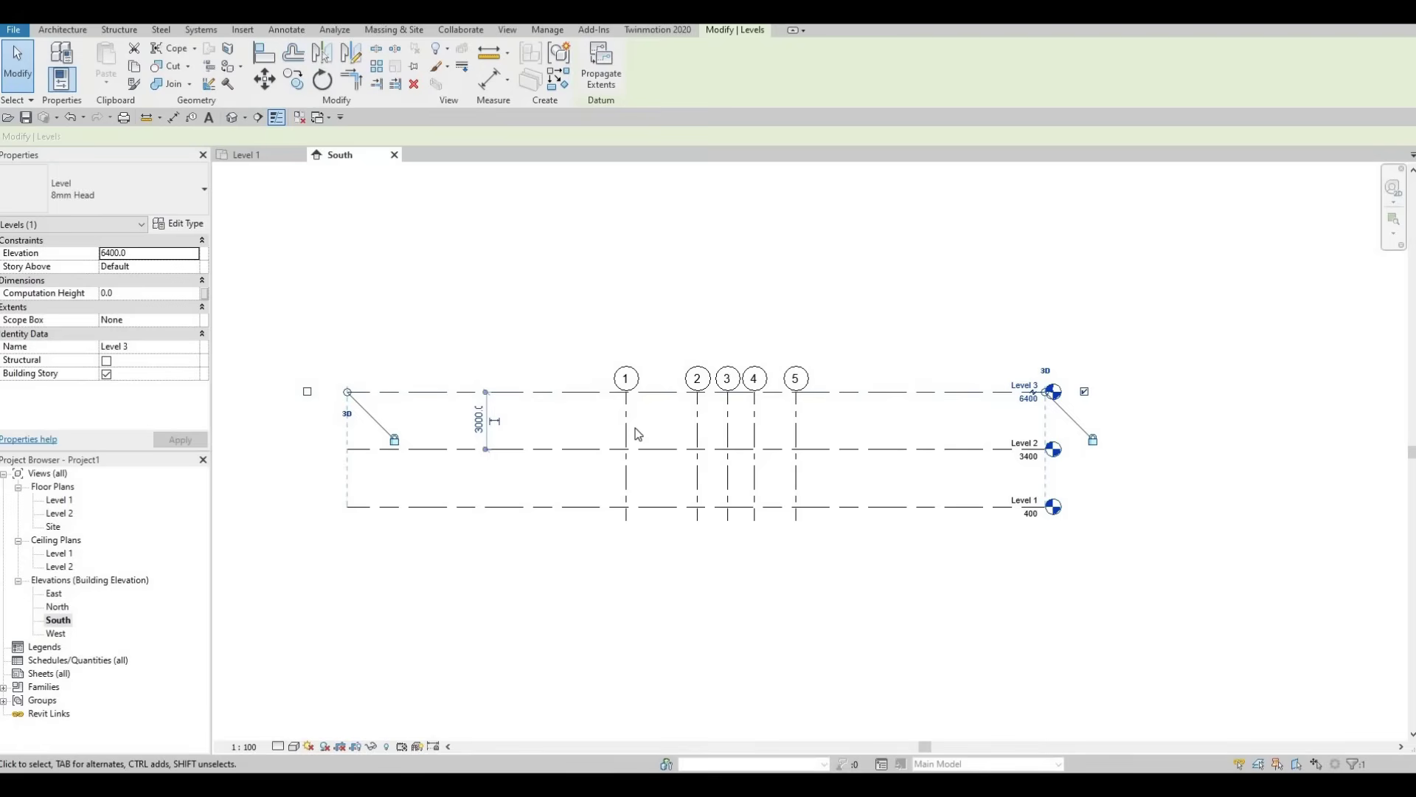
# Create a floor plan view for Level 3 without duplicating existing views, and close the new view.
pyautogui.press('F1')
pyautogui.click(507, 31)
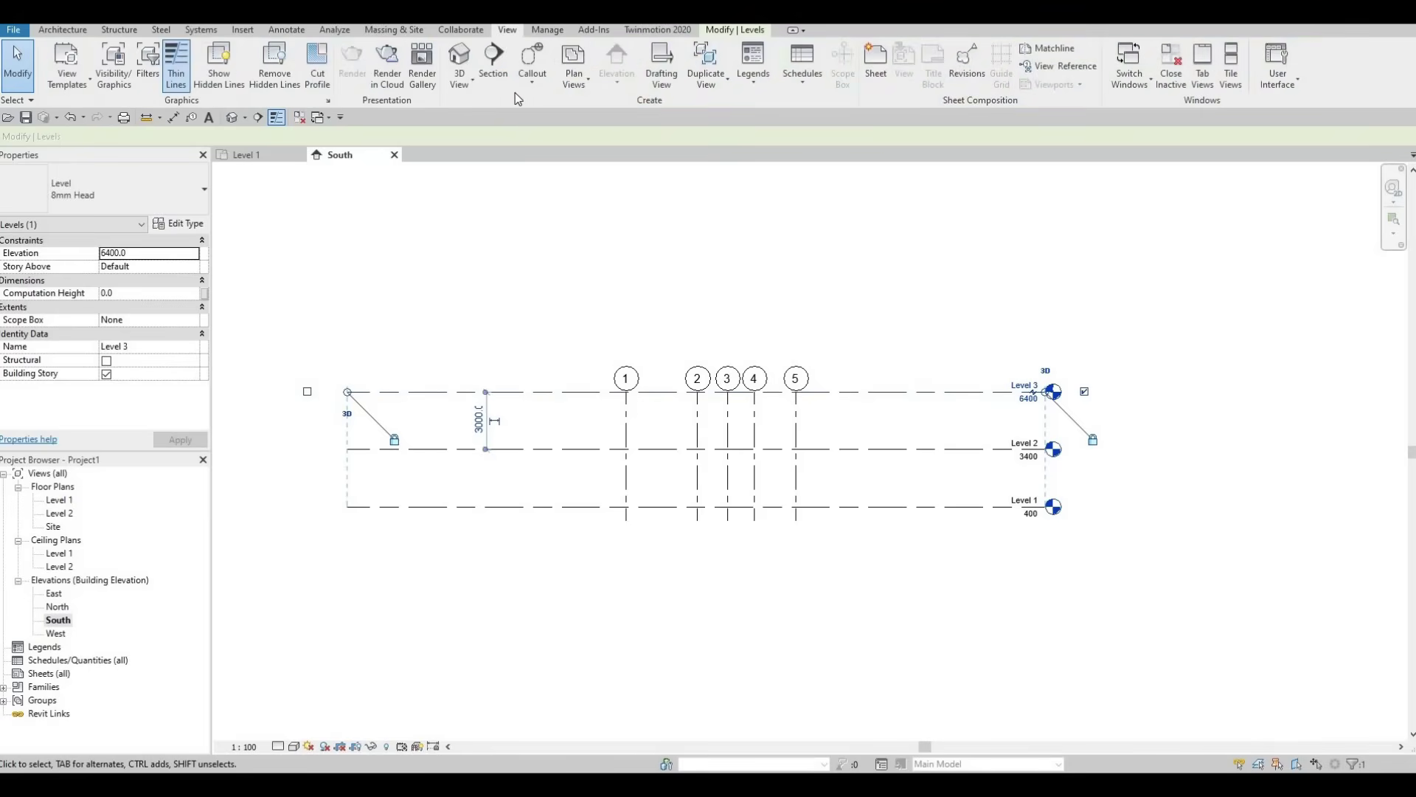
pyautogui.click(573, 87)
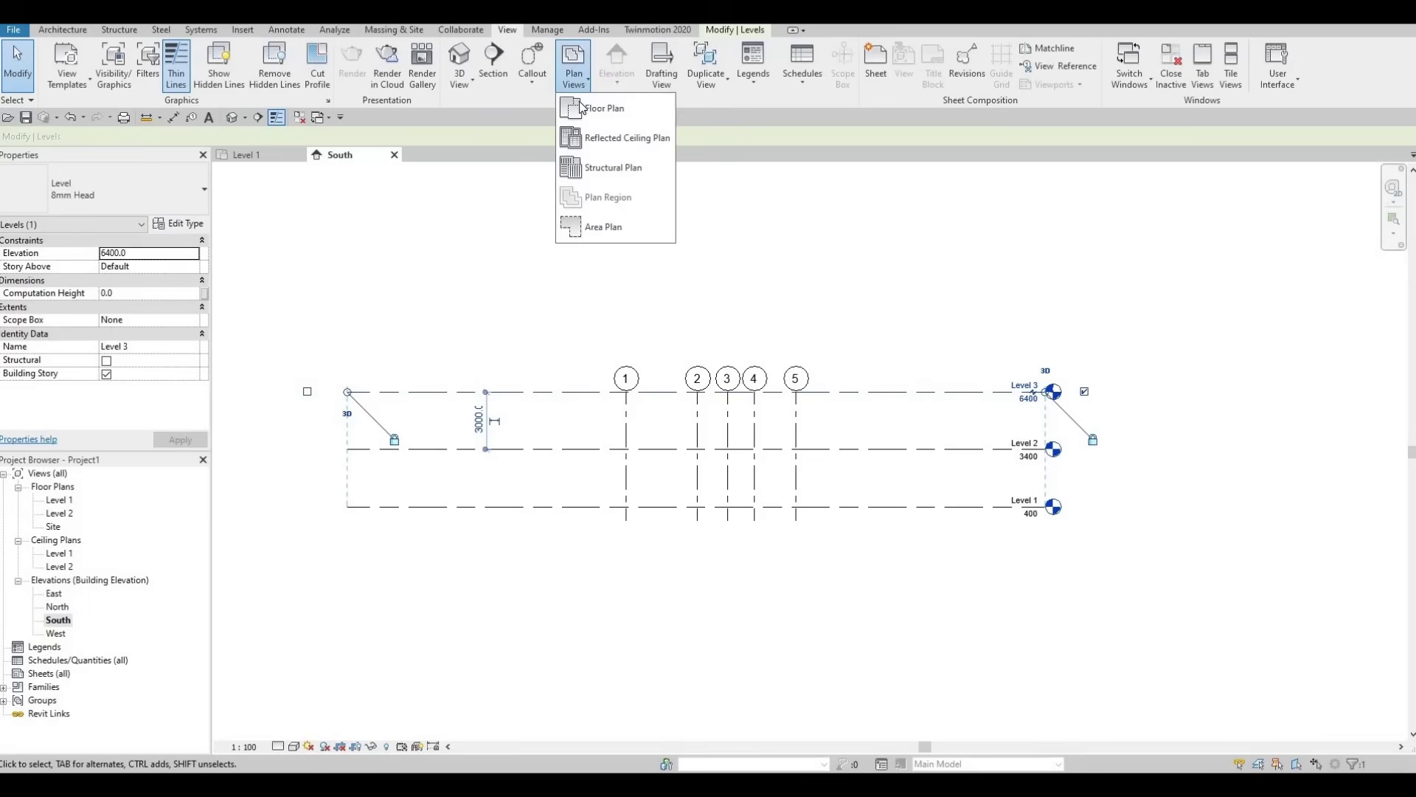
pyautogui.click(583, 109)
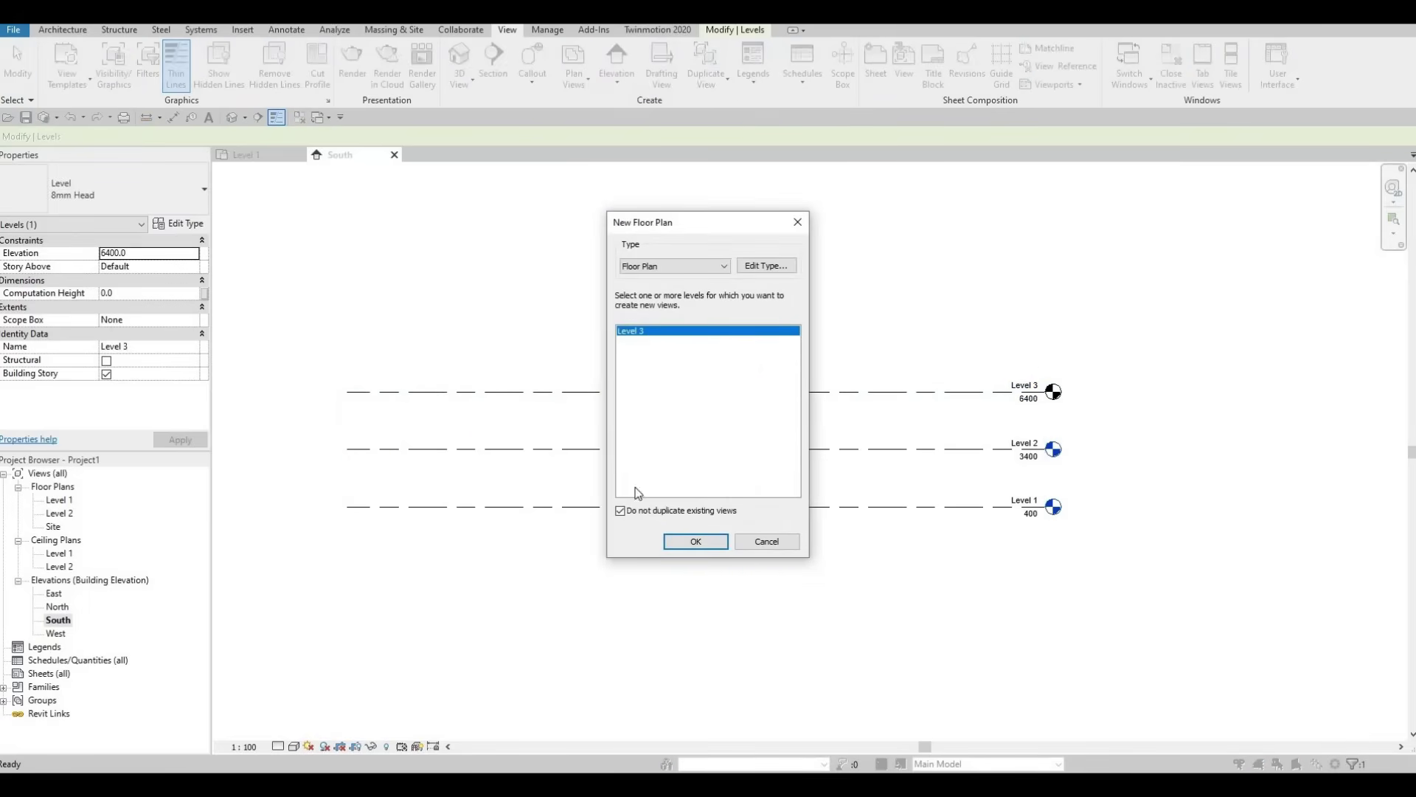
pyautogui.click(696, 541)
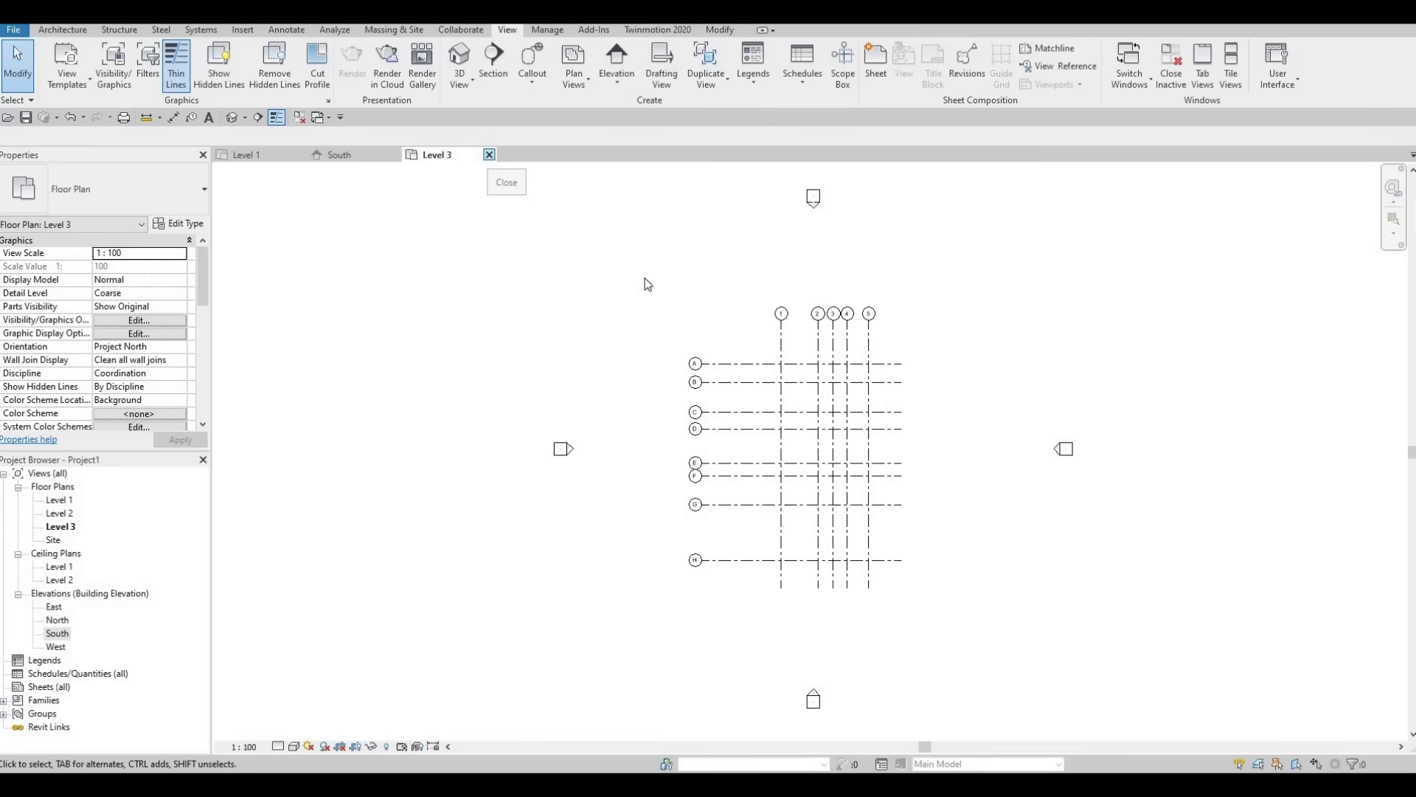
pyautogui.click(489, 155)
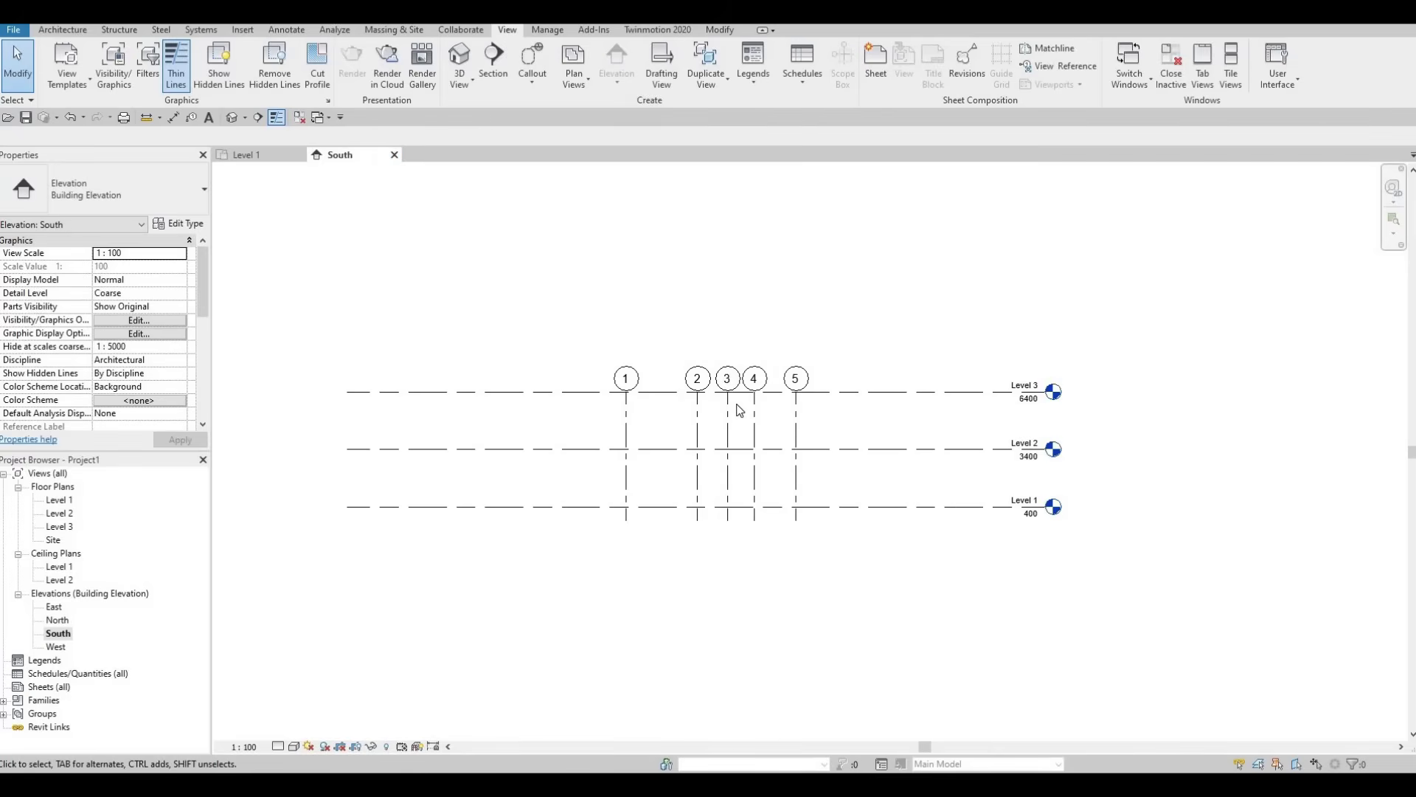
# Undo the Level 3 floor plan, the 3000 spacing change and the copied level.
pyautogui.hotkey('ctrl', 'z')
pyautogui.hotkey('ctrl', 'z')
pyautogui.hotkey('ctrl', 'z')
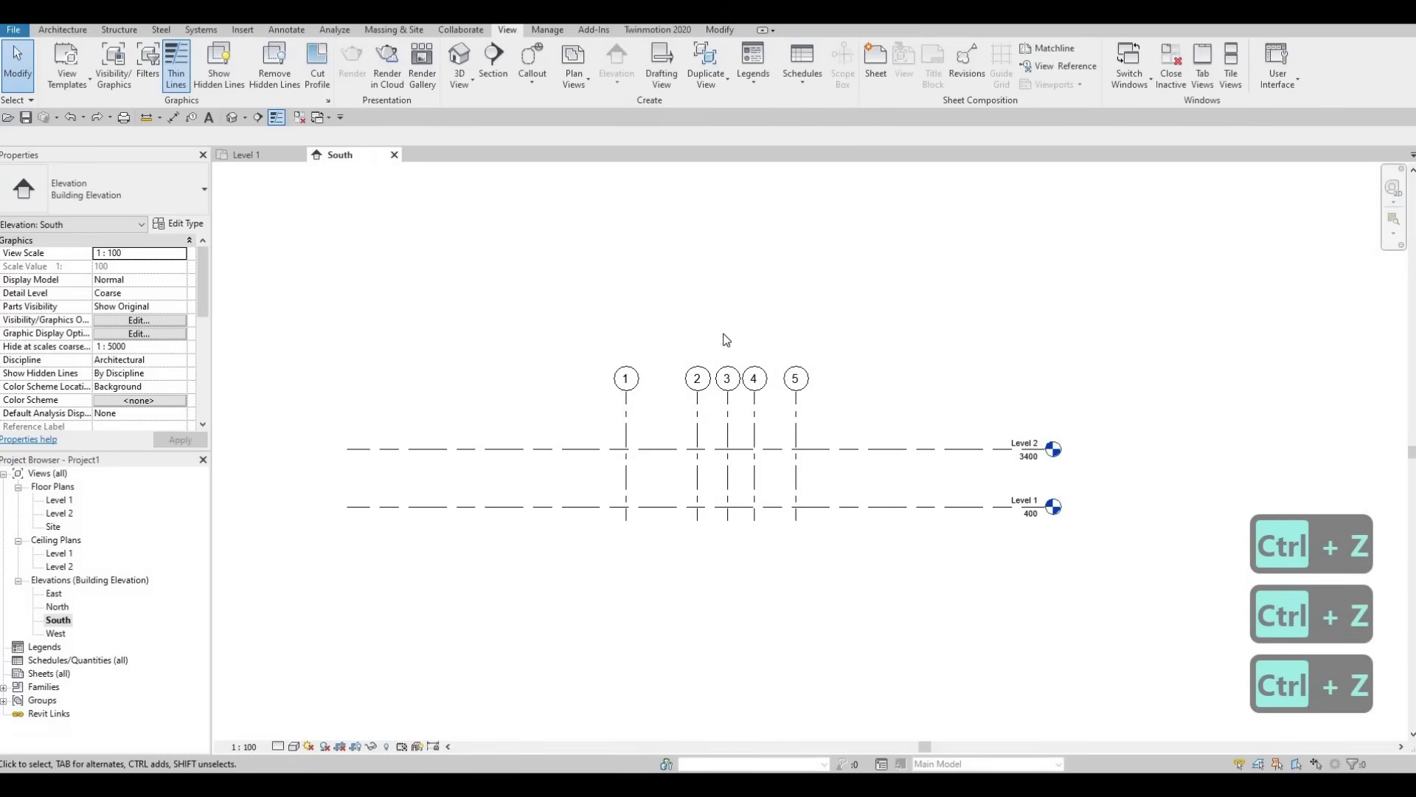
# Draw a new level with plan views 3000 above Level 2, its ends aligned with the existing levels, and end the command.
pyautogui.click(53, 33)
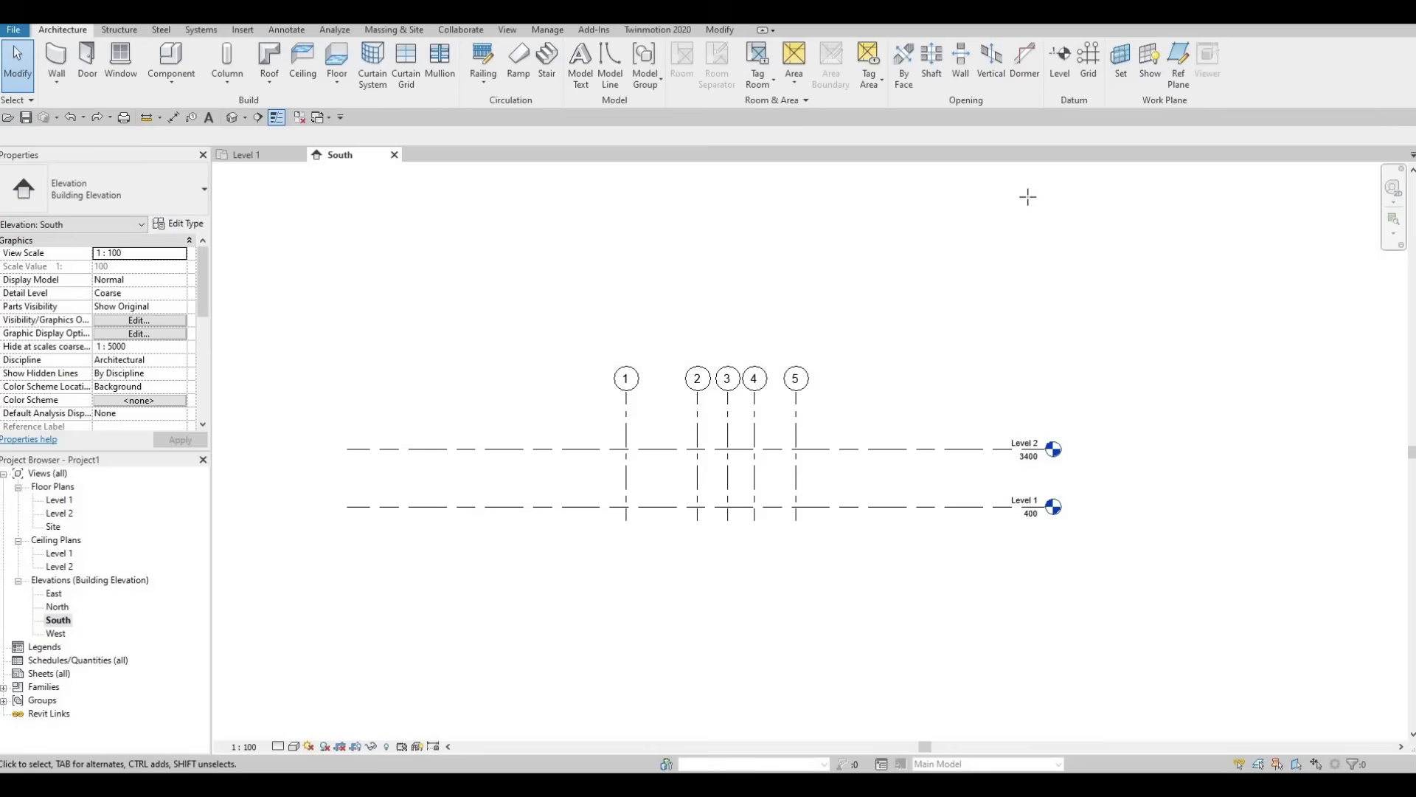
pyautogui.press('l')
pyautogui.press('l')
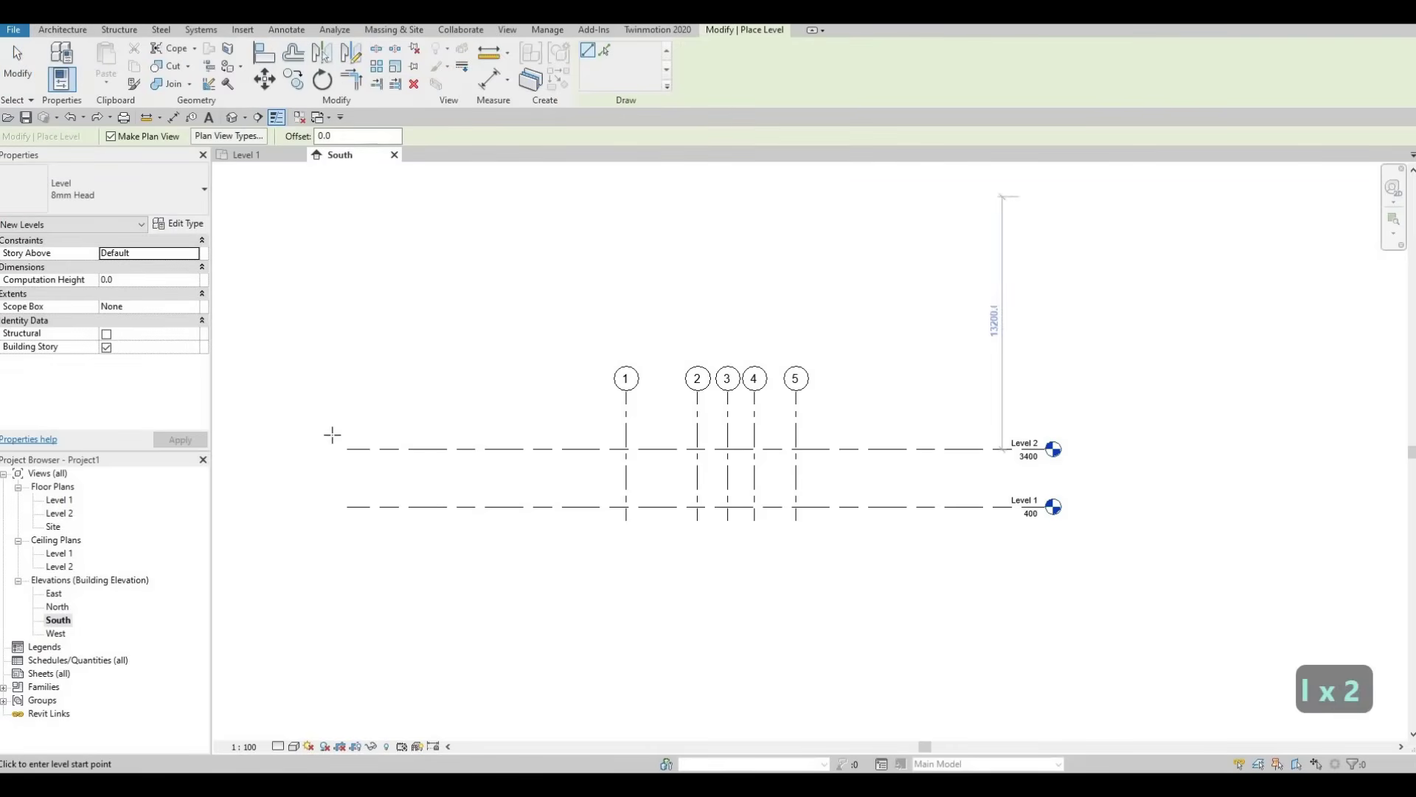
pyautogui.click(347, 393)
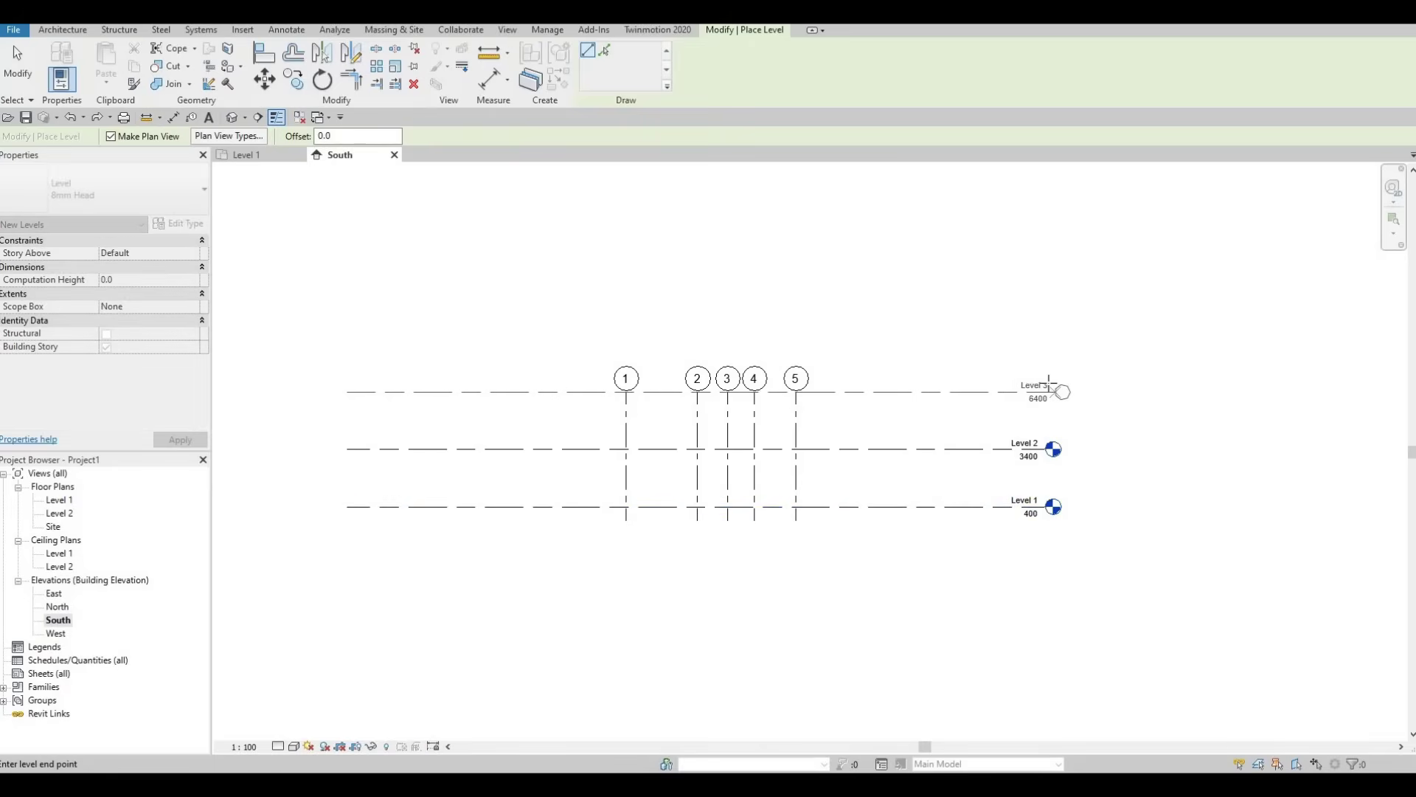
pyautogui.click(1040, 393)
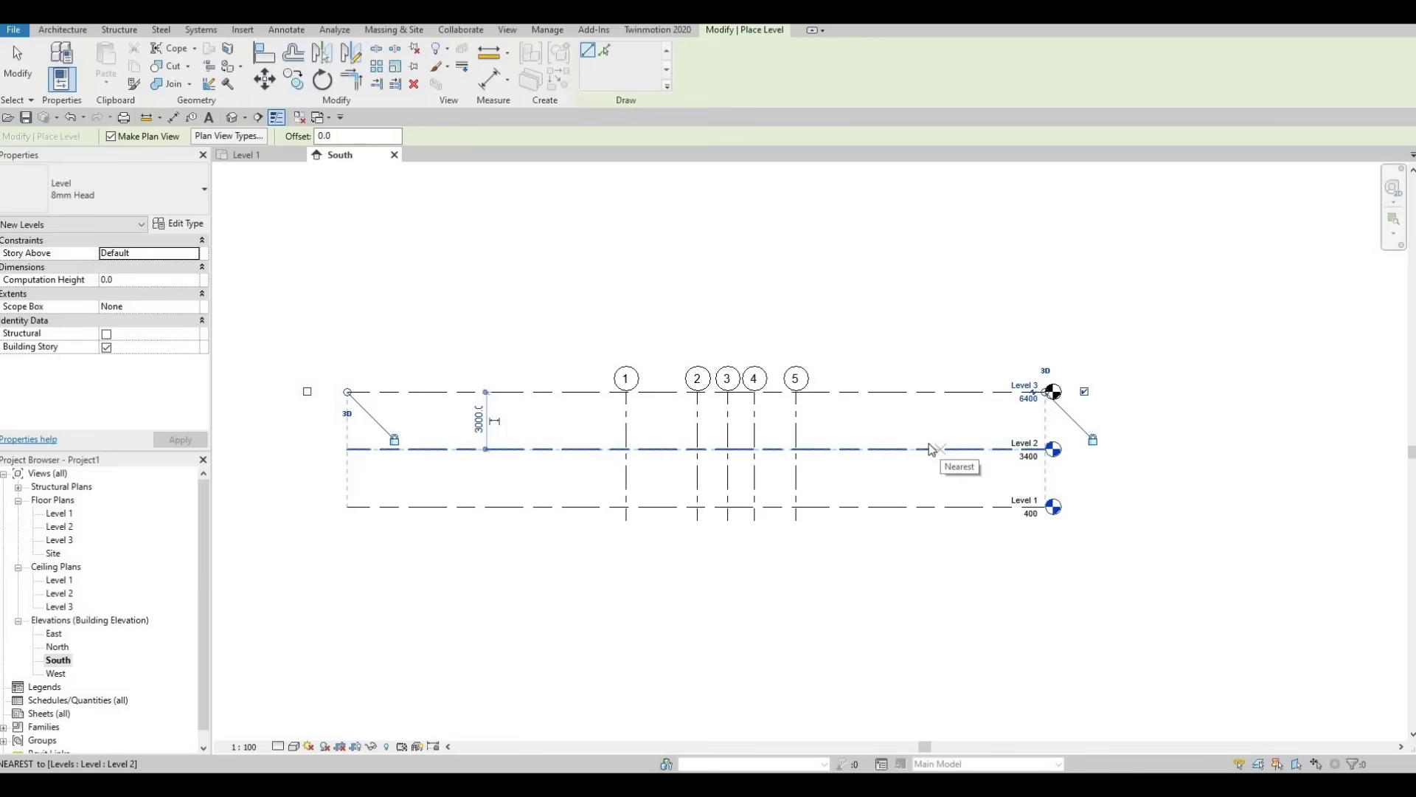
pyautogui.press('Escape')
pyautogui.press('Escape')
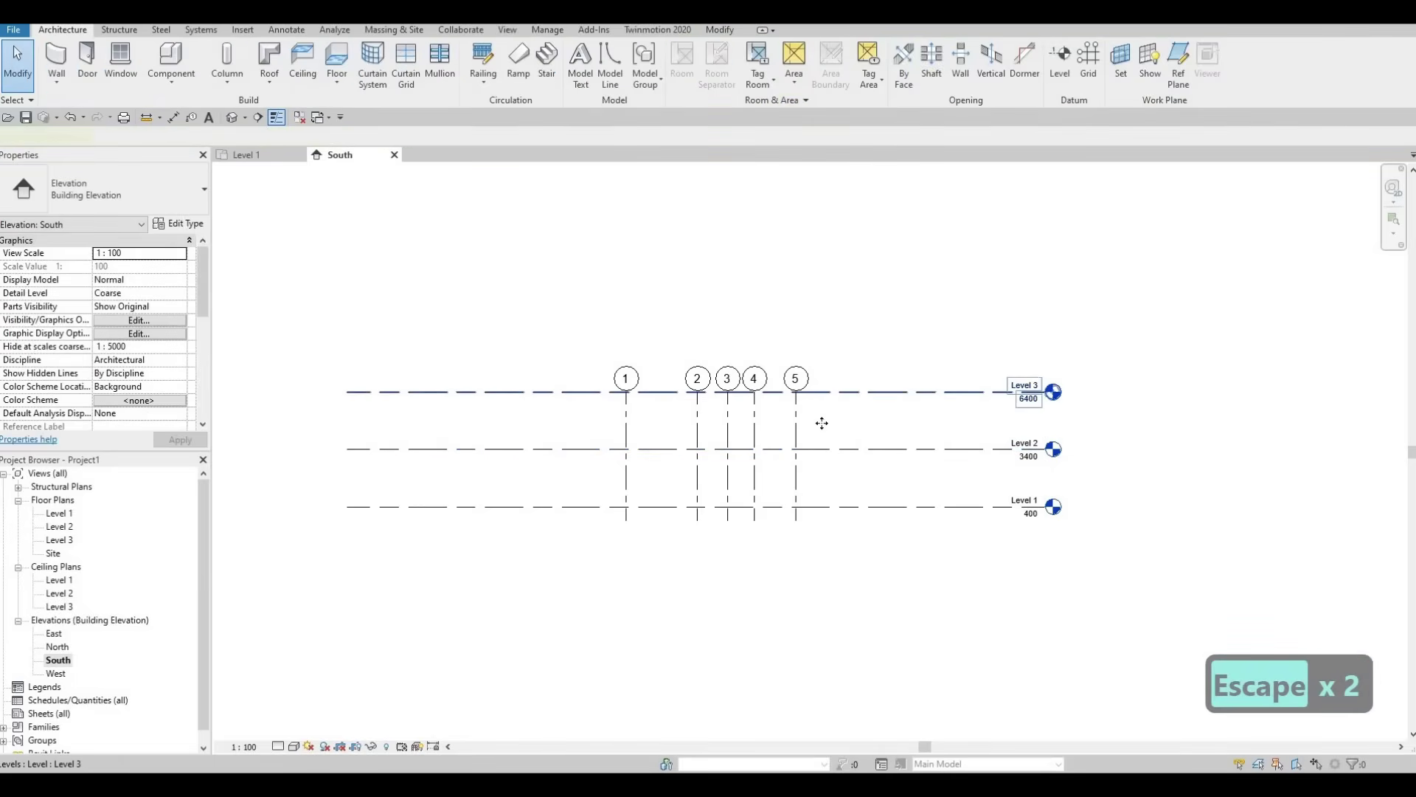
pyautogui.click(948, 394)
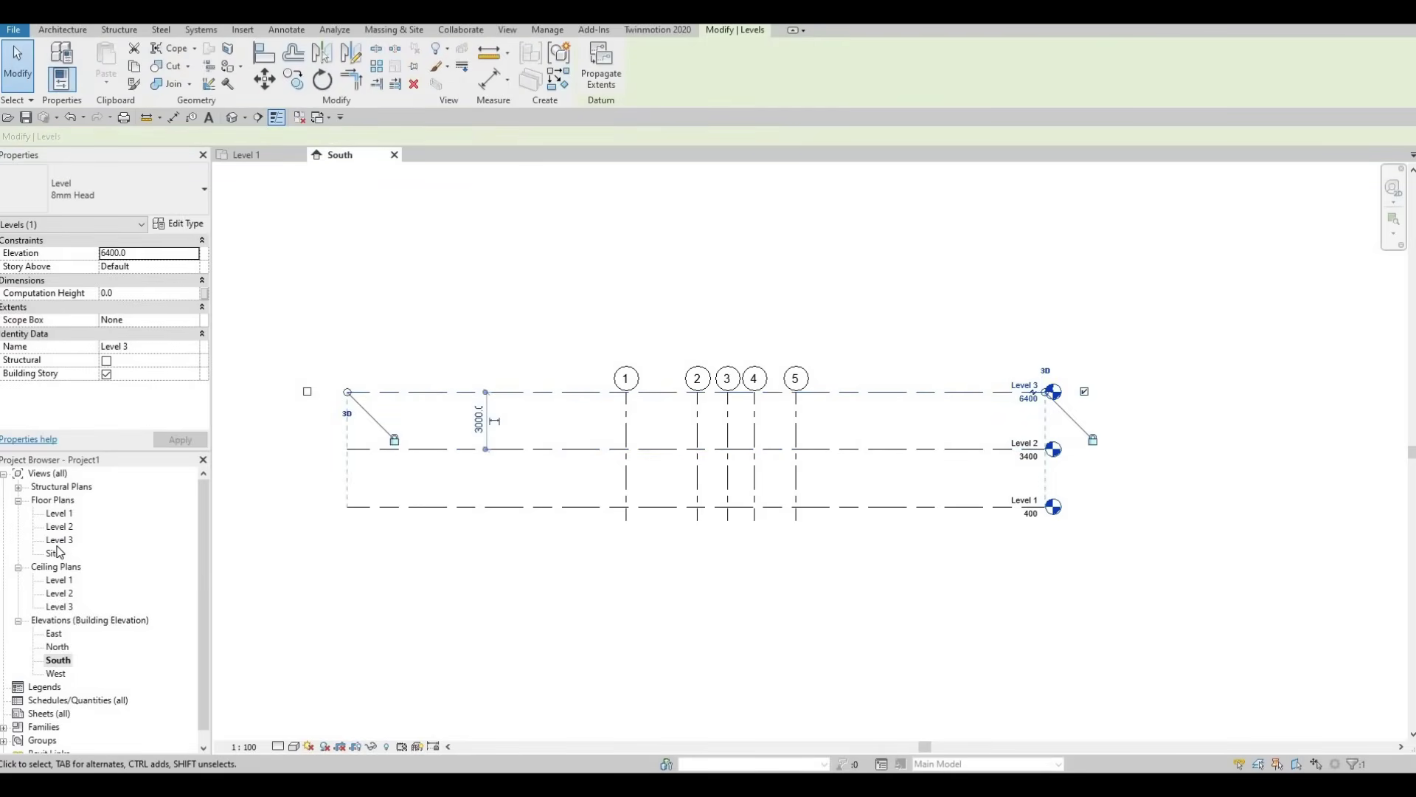
pyautogui.press('Escape')
pyautogui.press('Escape')
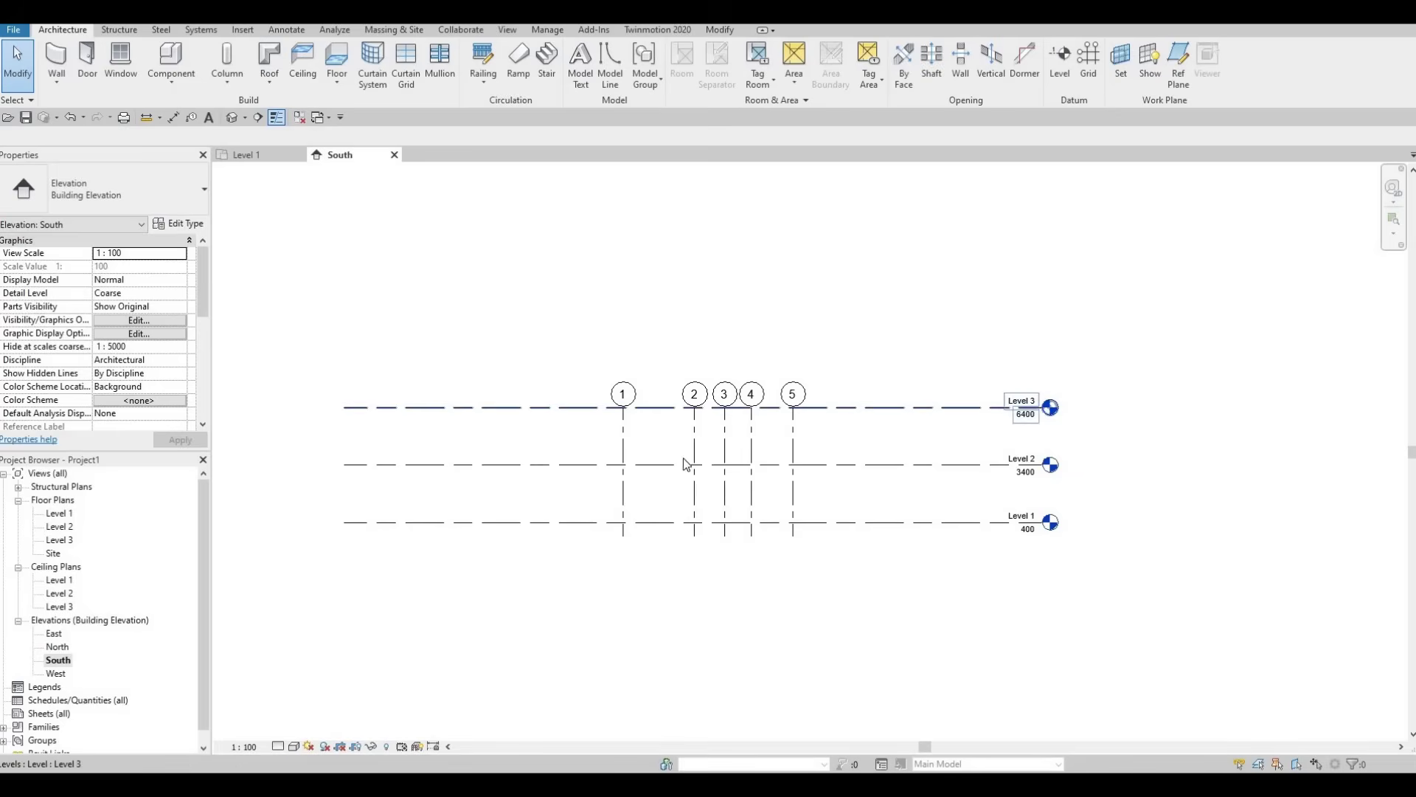
# Lower the top ends of the numbered grids below Level 3 and check the result in the Level 3 floor plan.
pyautogui.click(793, 407)
pyautogui.moveTo(790, 355); pyautogui.dragTo(790, 360)
pyautogui.moveTo(788, 411); pyautogui.dragTo(789, 432)
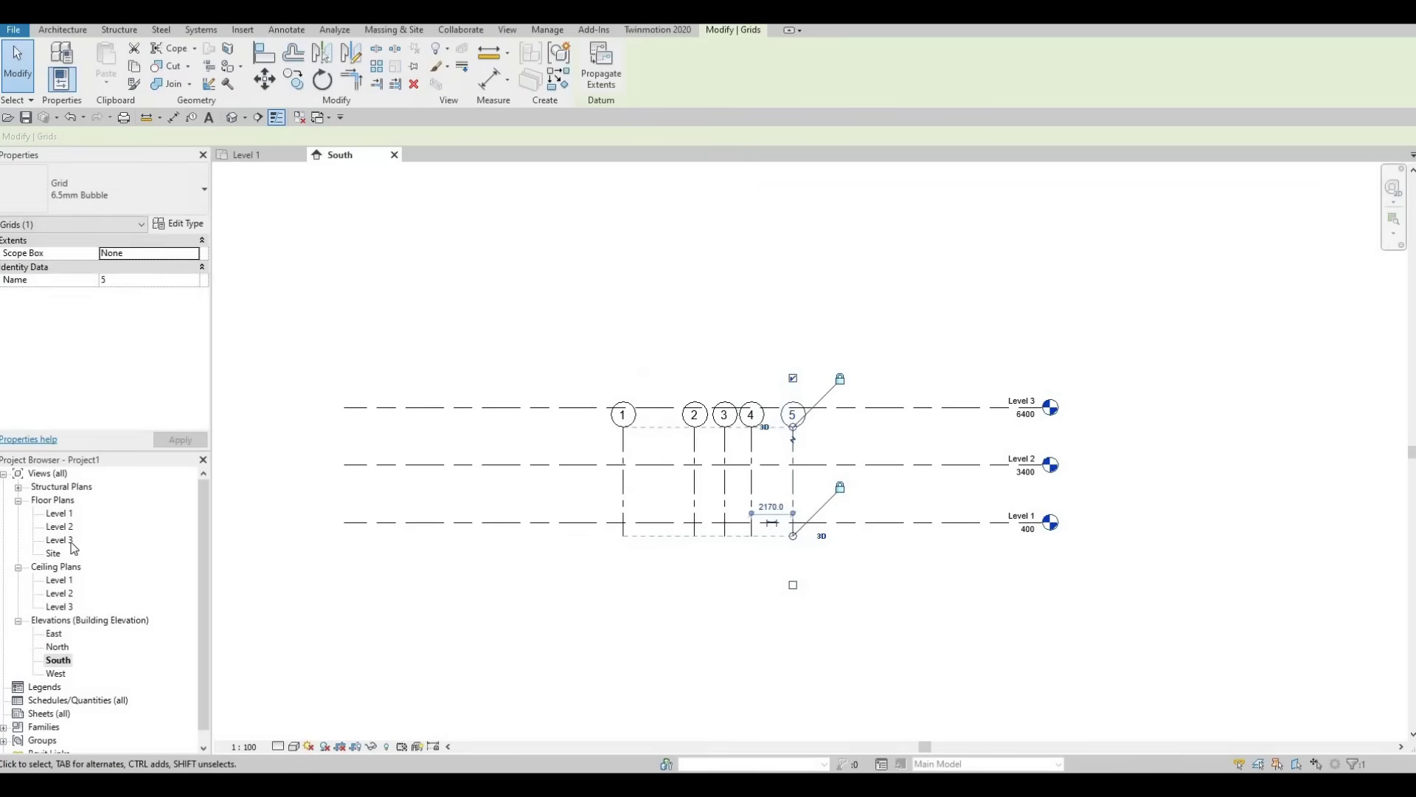
pyautogui.doubleClick(67, 541)
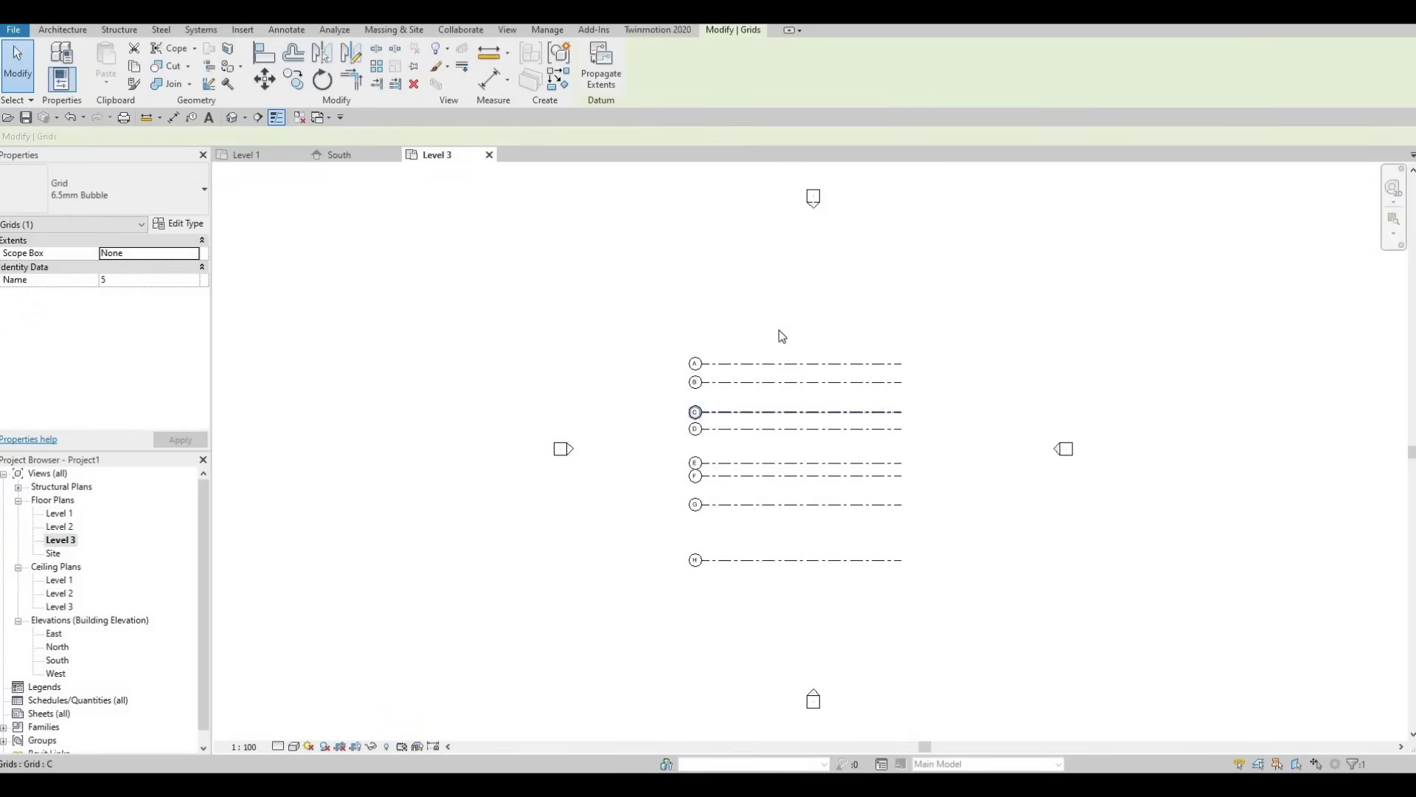
pyautogui.click(255, 155)
pyautogui.click(366, 158)
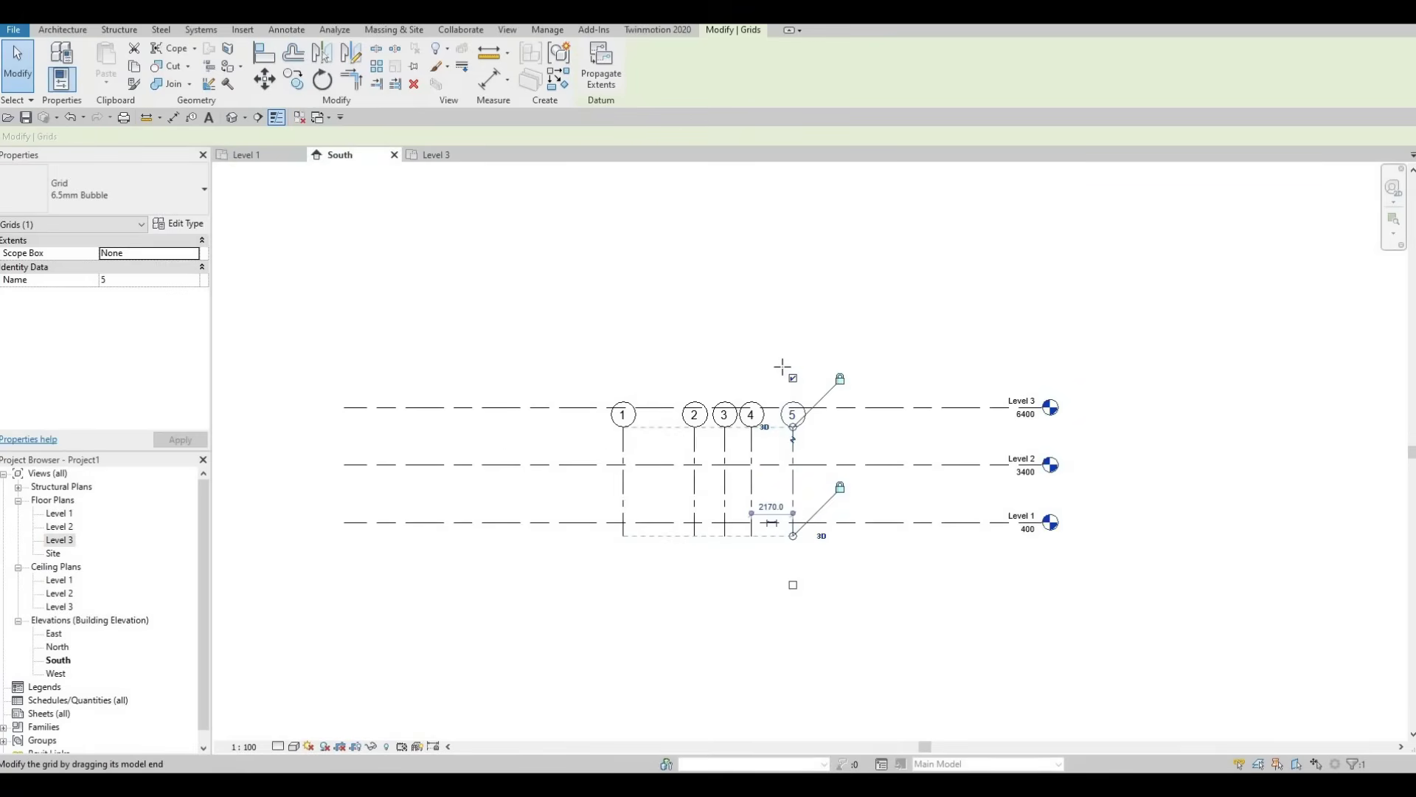
# Extend the top ends of the numbered grids above Level 3 and check them in the Level 3 and Level 1 floor plans.
pyautogui.moveTo(793, 426); pyautogui.dragTo(793, 360)
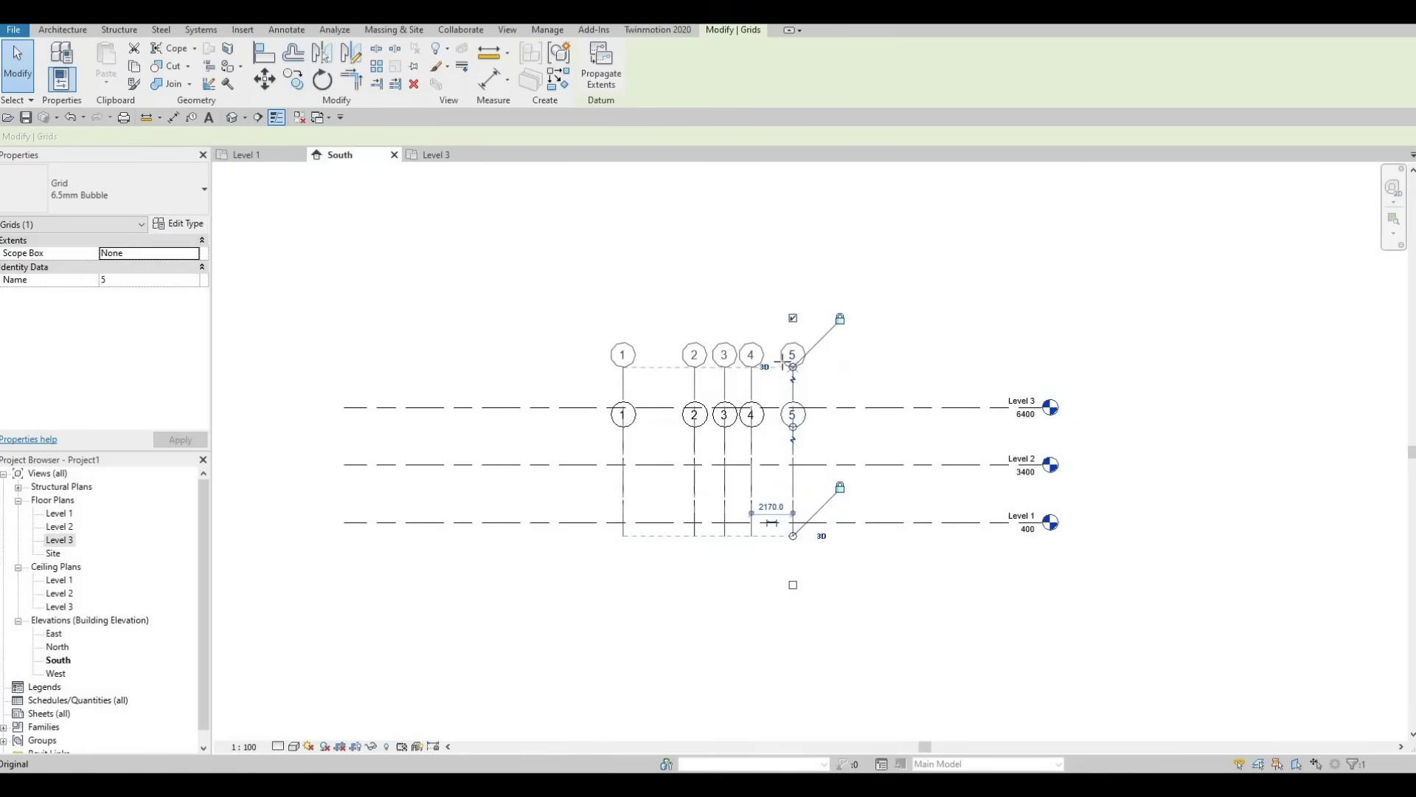
pyautogui.click(448, 161)
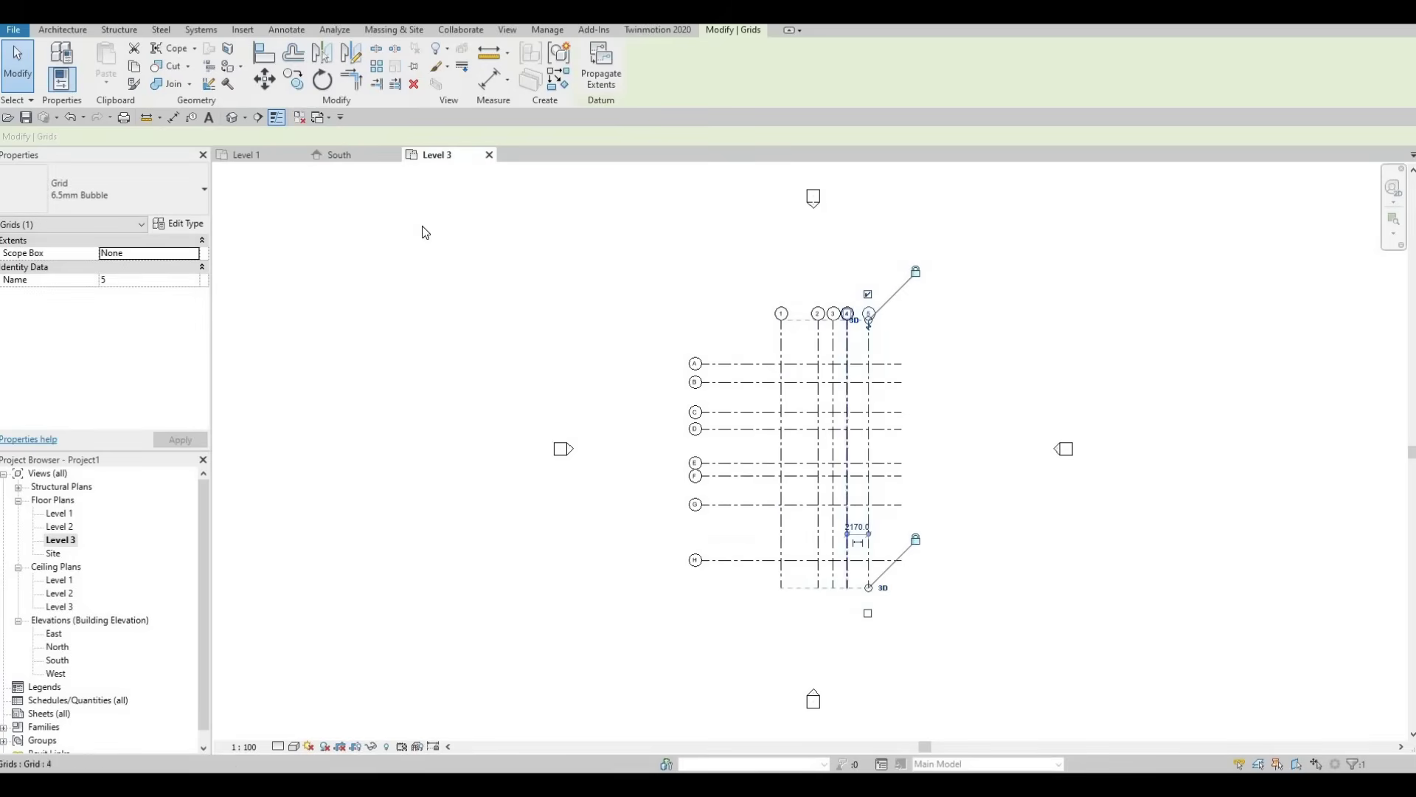
pyautogui.click(336, 158)
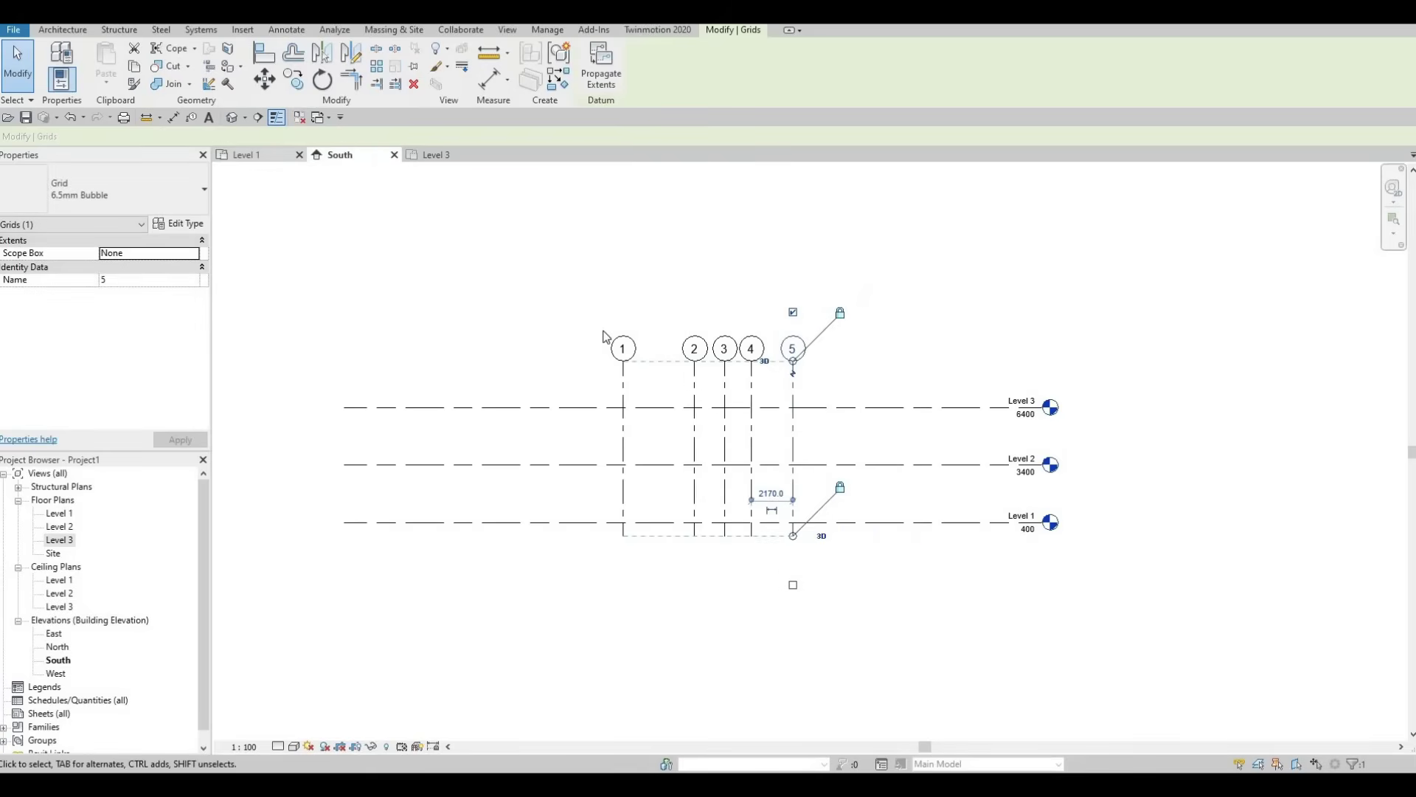
pyautogui.click(254, 157)
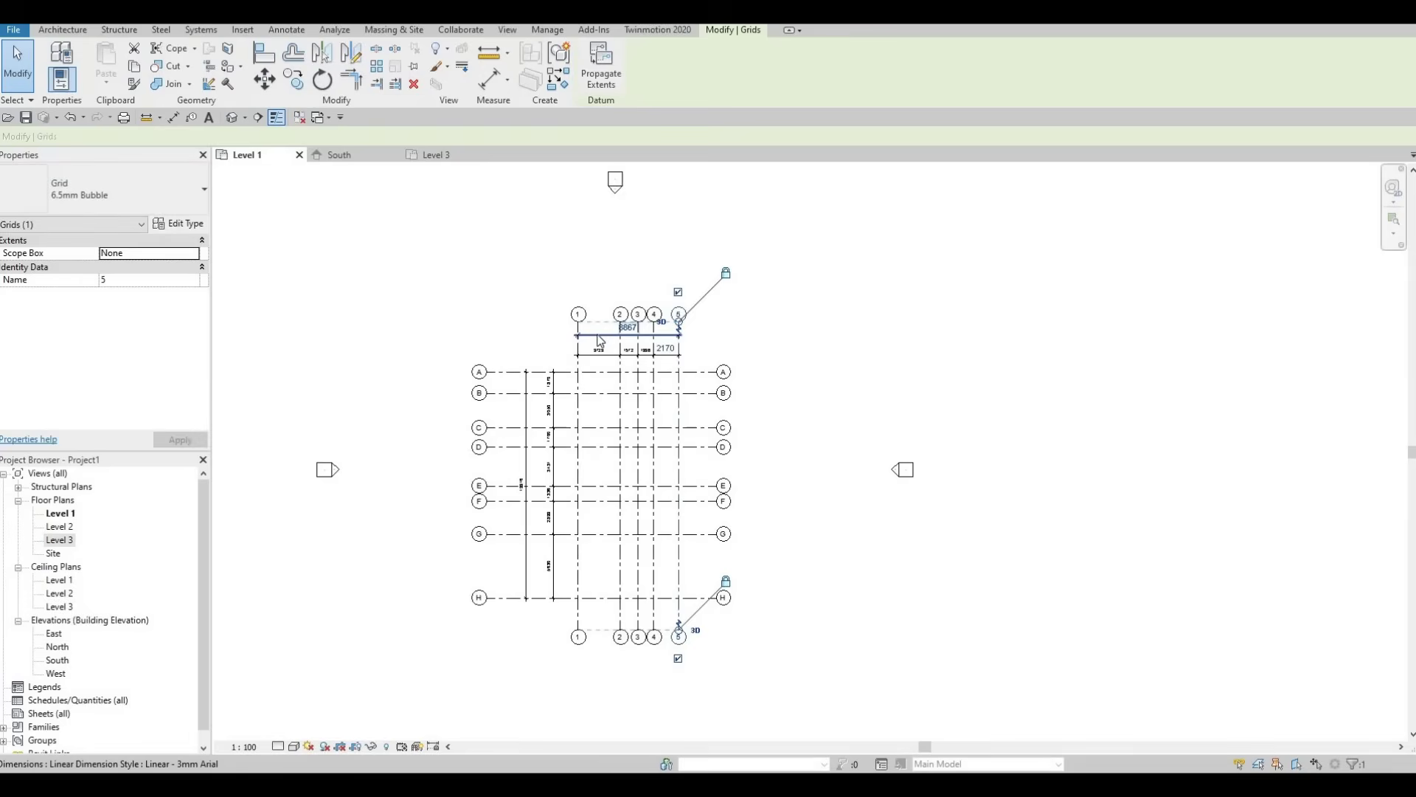
pyautogui.press('Escape')
pyautogui.moveTo(543, 494); pyautogui.dragTo(579, 471, button='middle')
pyautogui.moveTo(404, 363); pyautogui.dragTo(468, 377, button='middle')
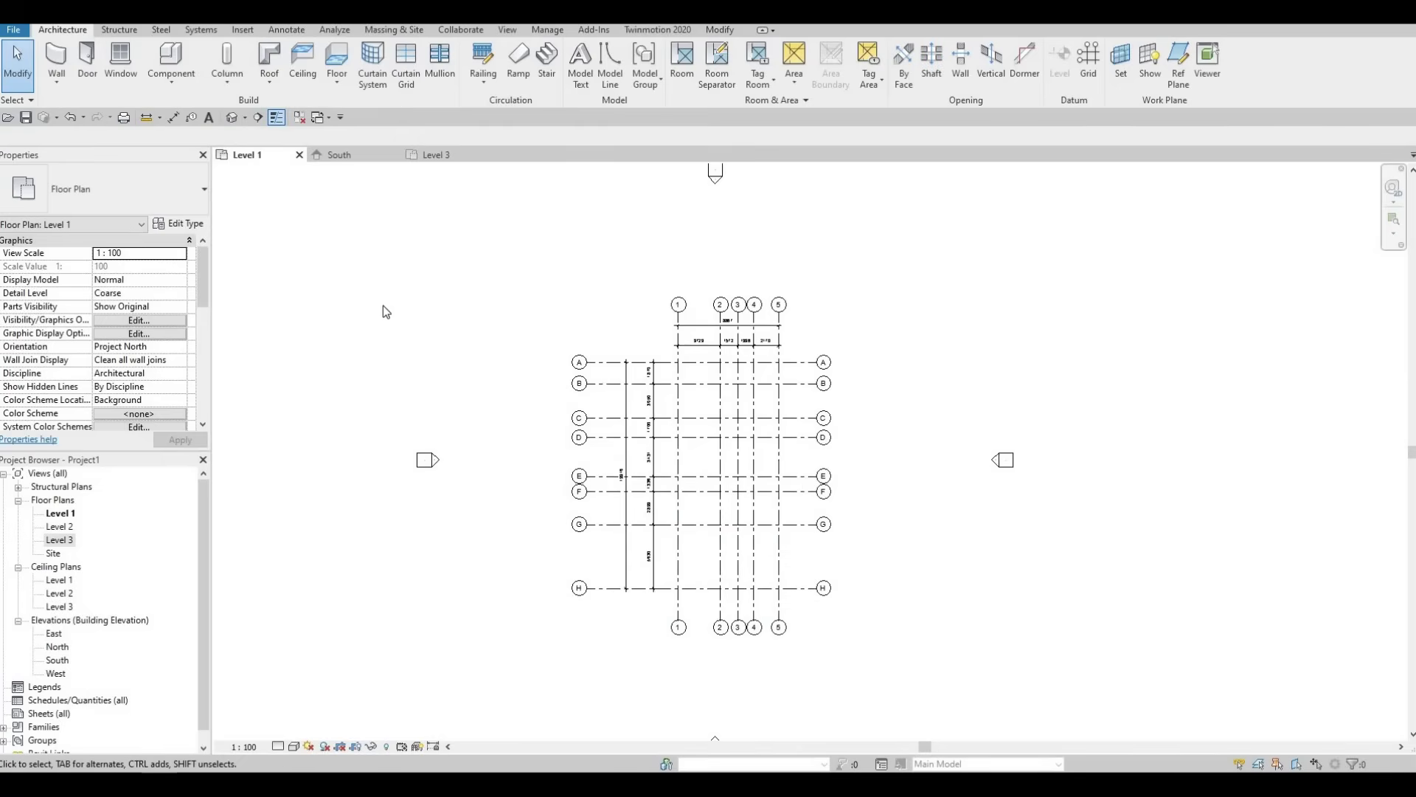
pyautogui.click(356, 158)
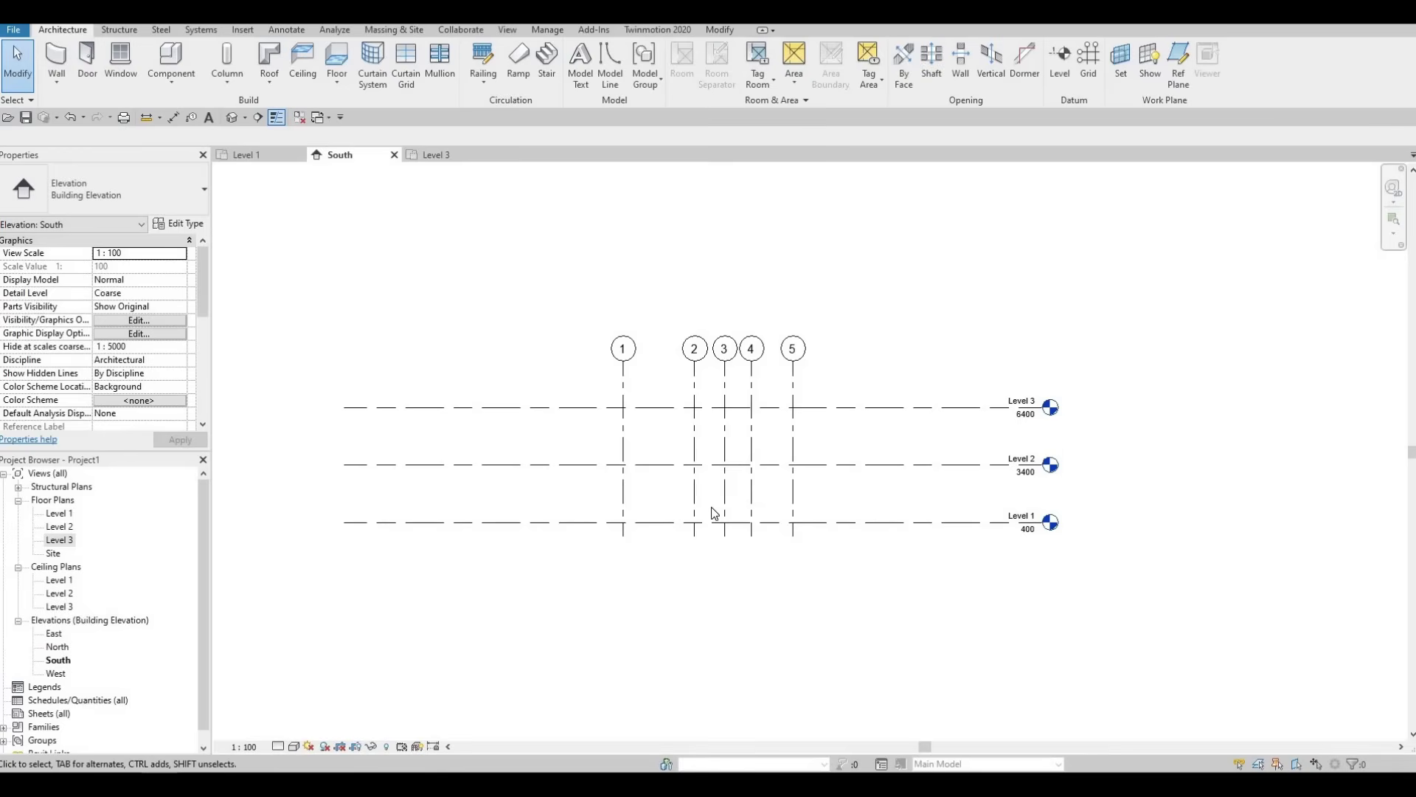
# Draw a new level with plan views at elevation 0, 400 below Level 1, its ends aligned with the existing levels, dismissing the save reminder.
pyautogui.moveTo(852, 447); pyautogui.dragTo(851, 380, button='middle')
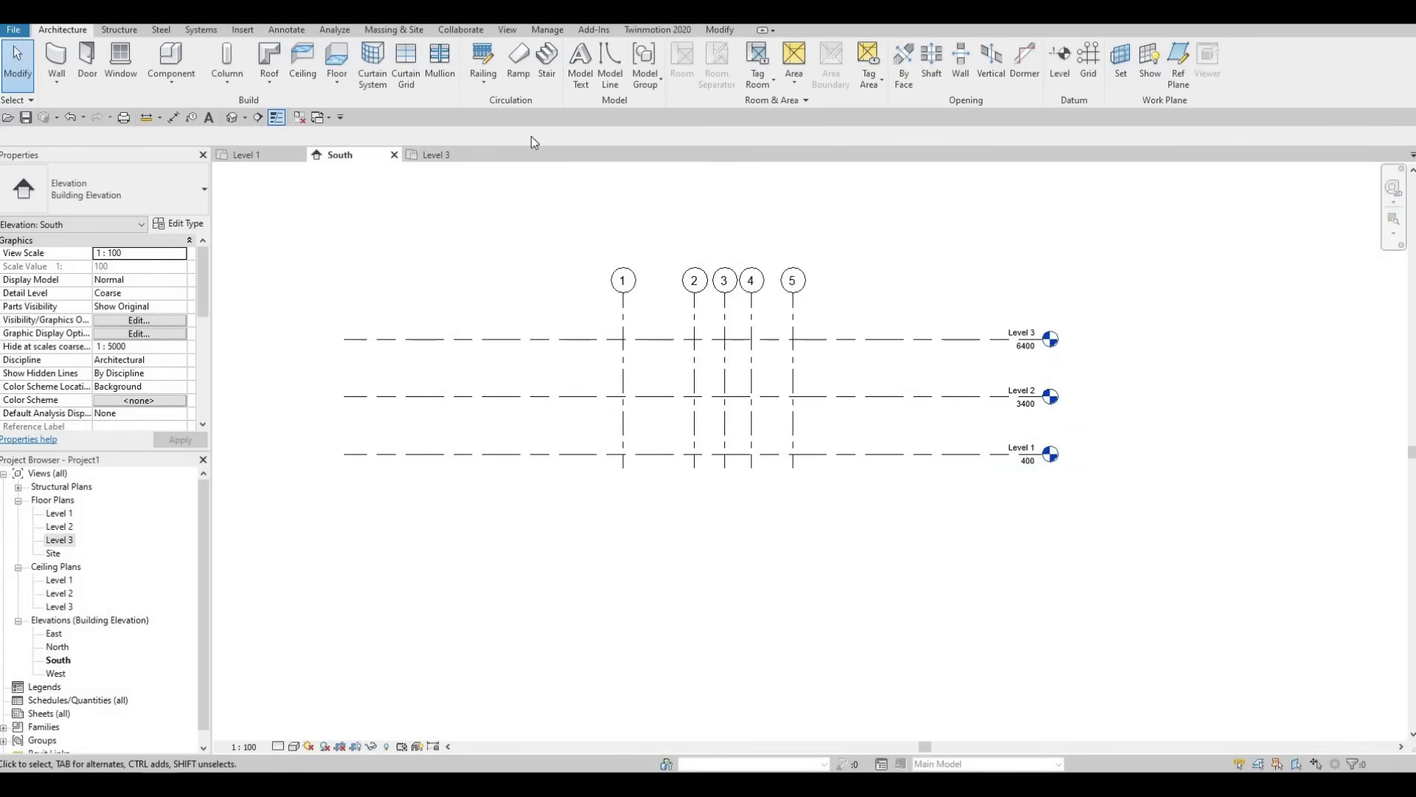
pyautogui.click(1056, 72)
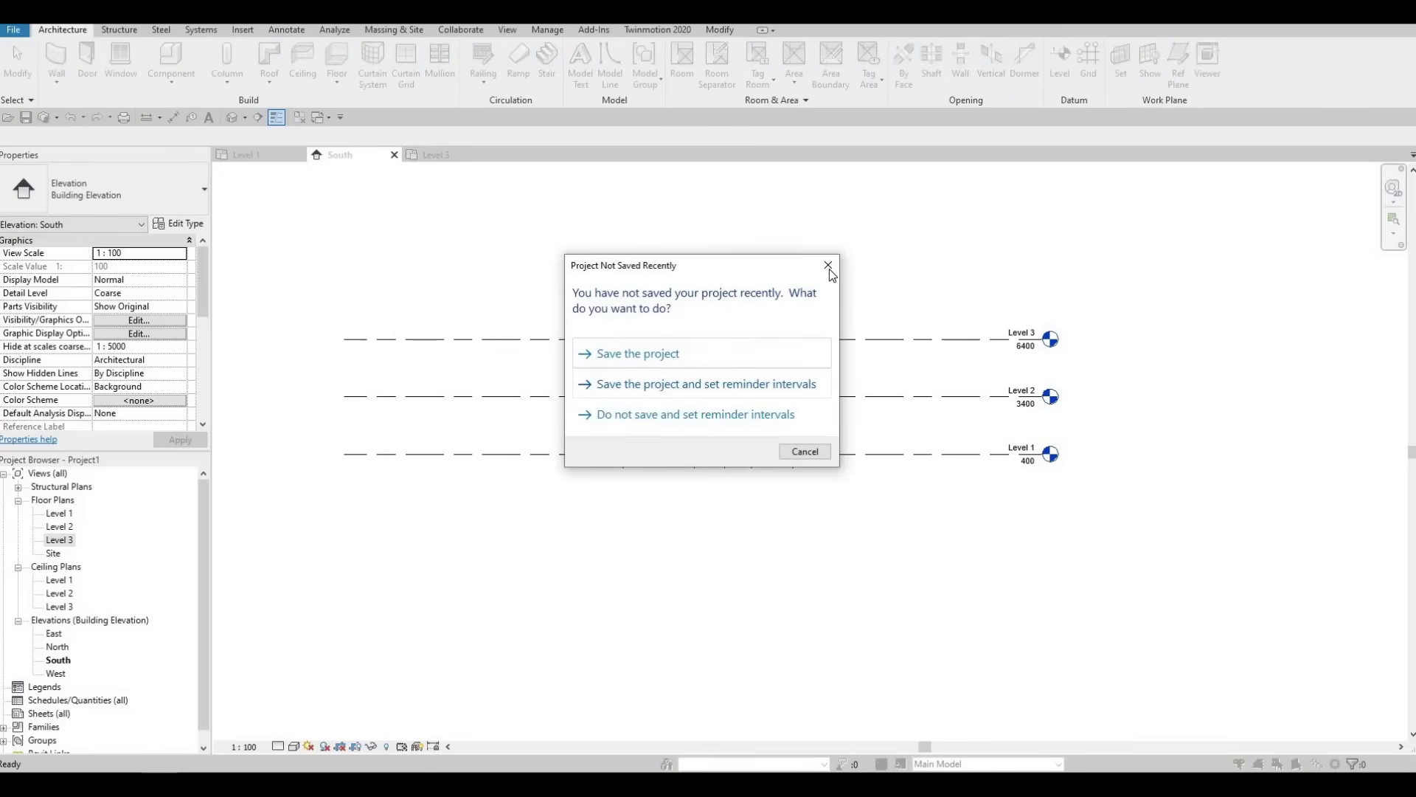
pyautogui.click(600, 415)
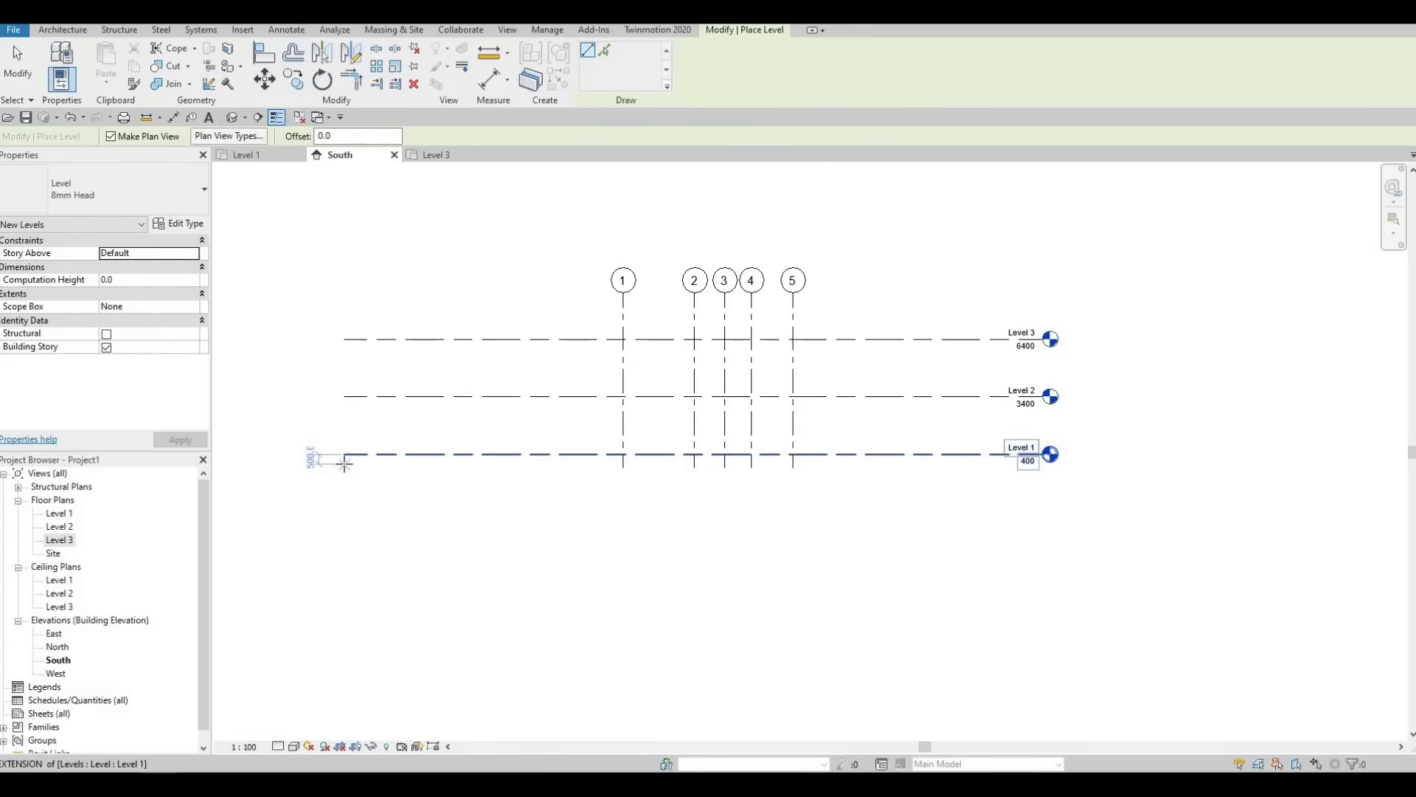
pyautogui.click(344, 463)
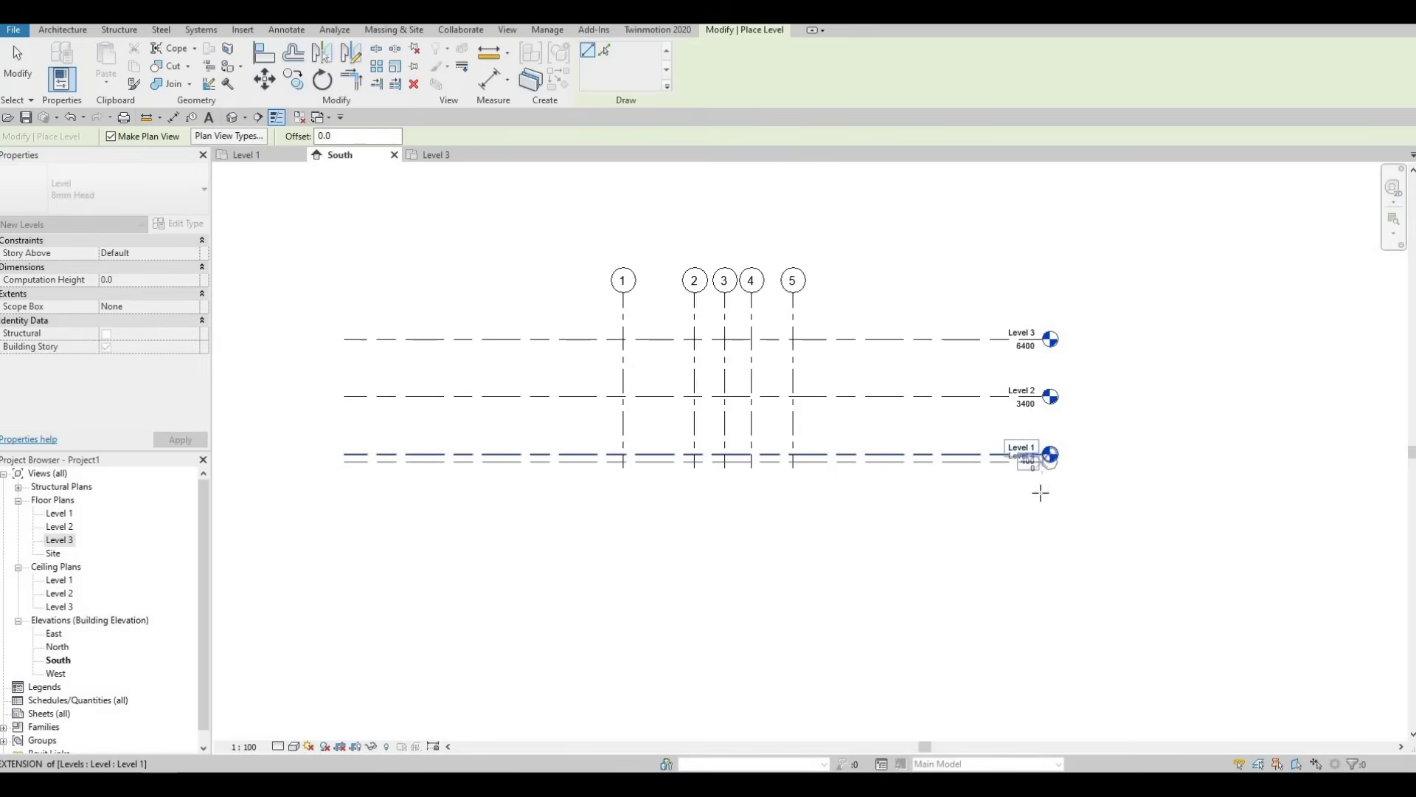
pyautogui.click(1019, 507)
pyautogui.scroll(3, 981, 454)
pyautogui.press('Escape')
pyautogui.press('Escape')
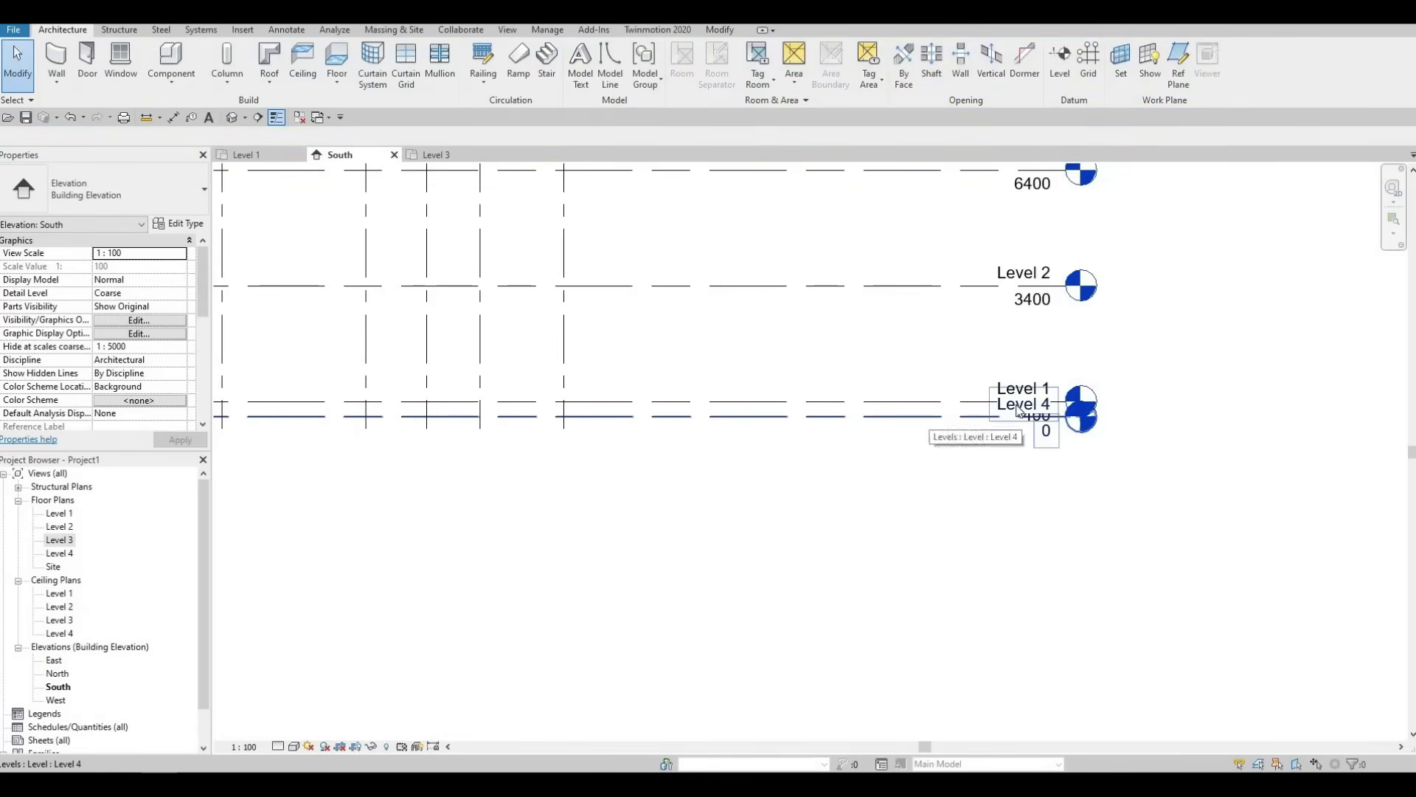
# Add an elbow to the head of the level at elevation 0 and shape it so the label sits clear below Level 1's.
pyautogui.scroll(-2, 989, 417)
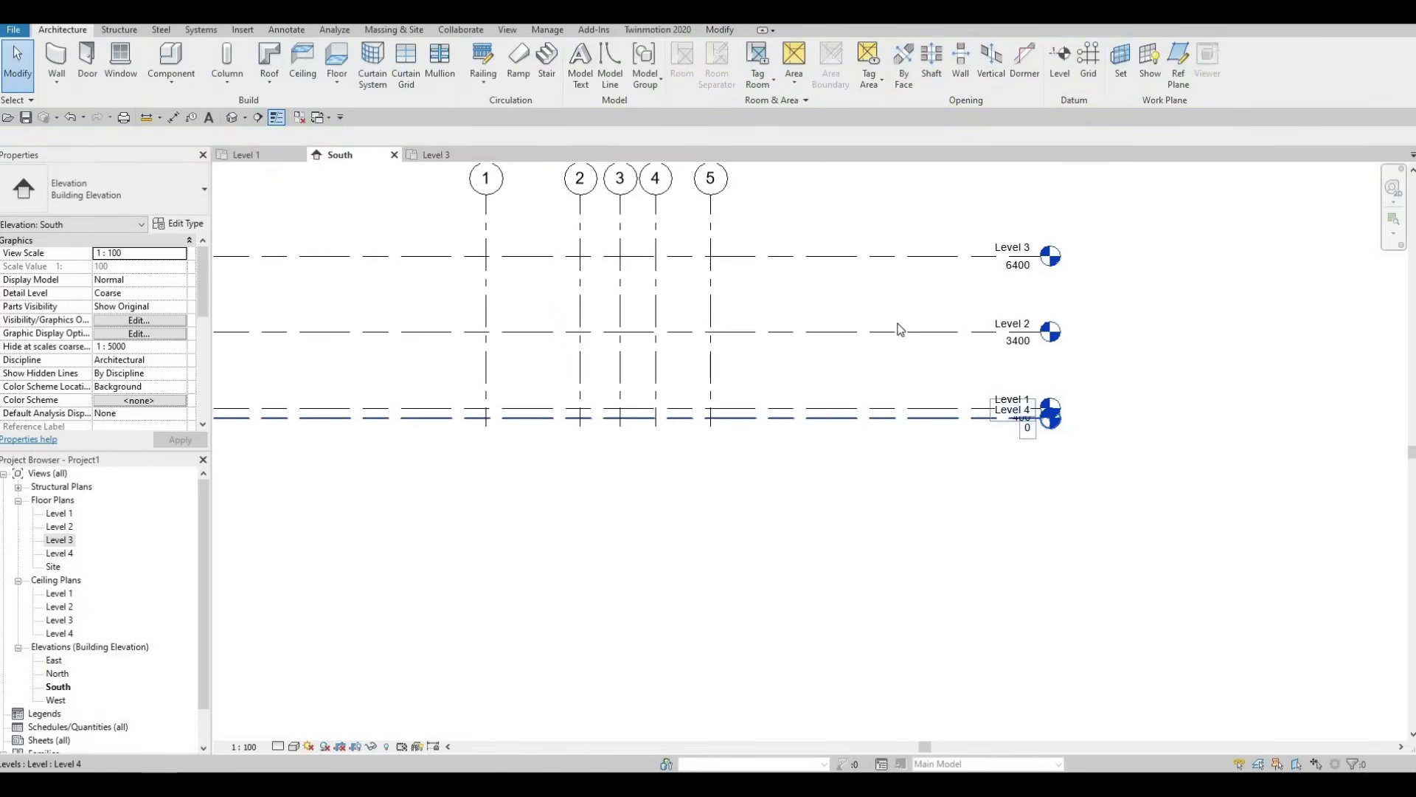
pyautogui.click(944, 422)
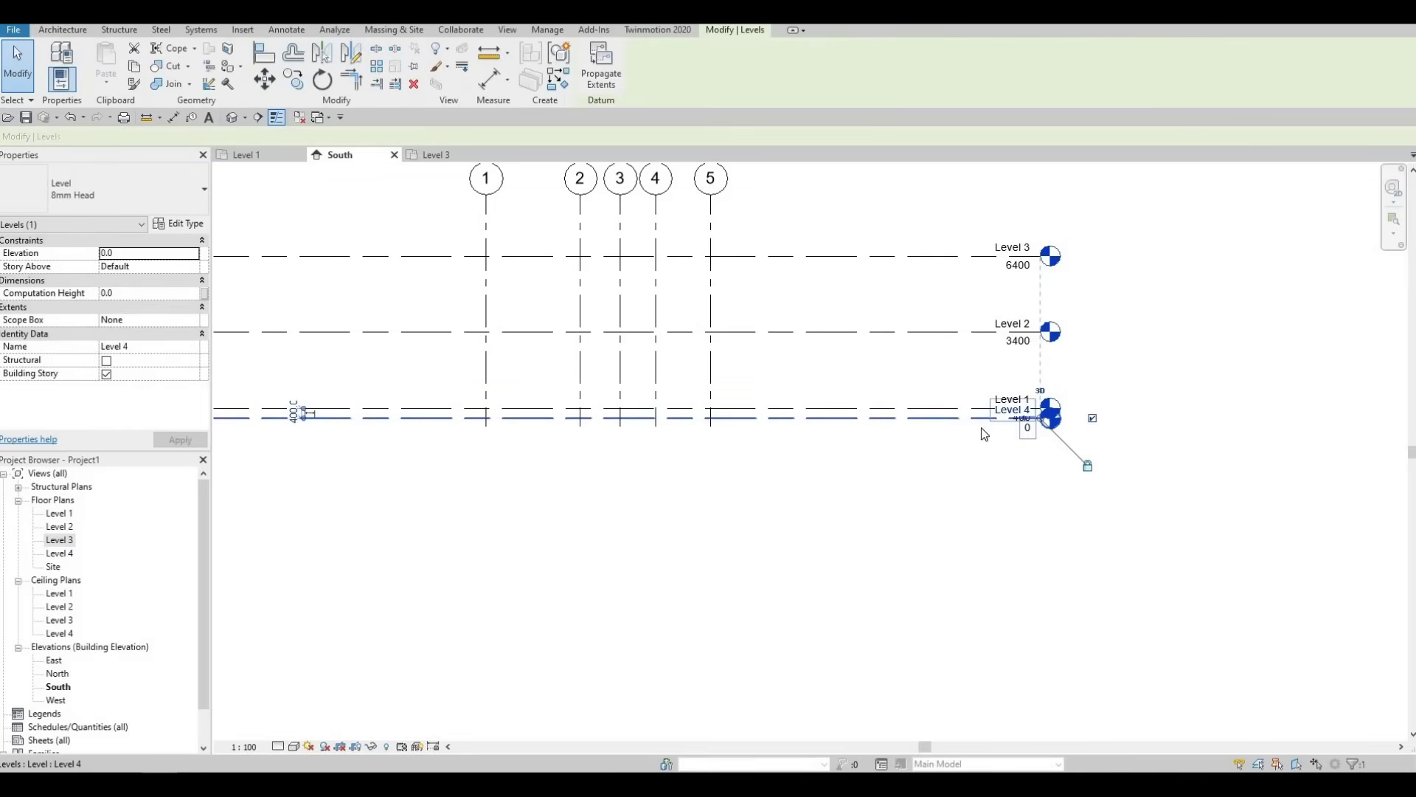
pyautogui.scroll(5, 988, 428)
pyautogui.scroll(2, 908, 325)
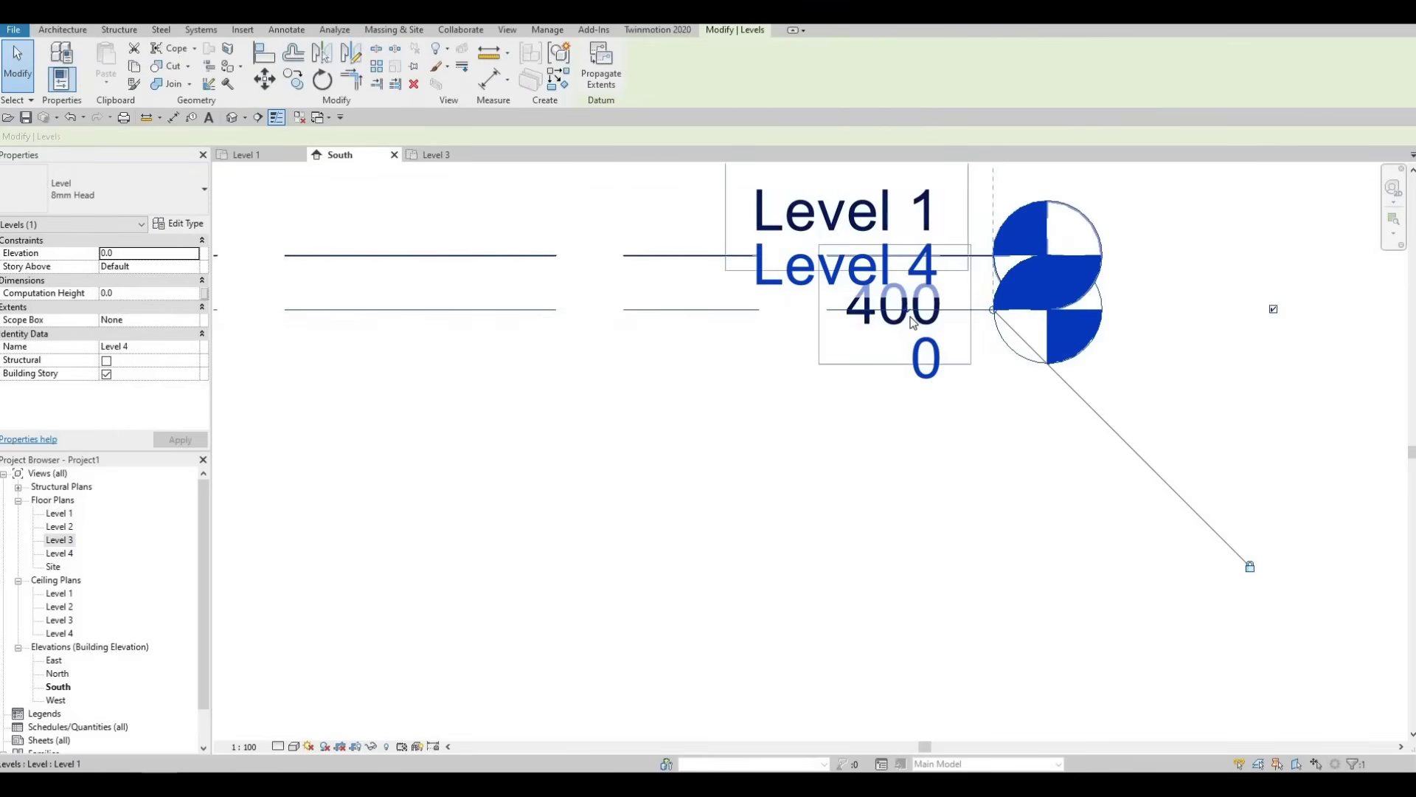
pyautogui.scroll(3, 909, 321)
pyautogui.scroll(4, 892, 276)
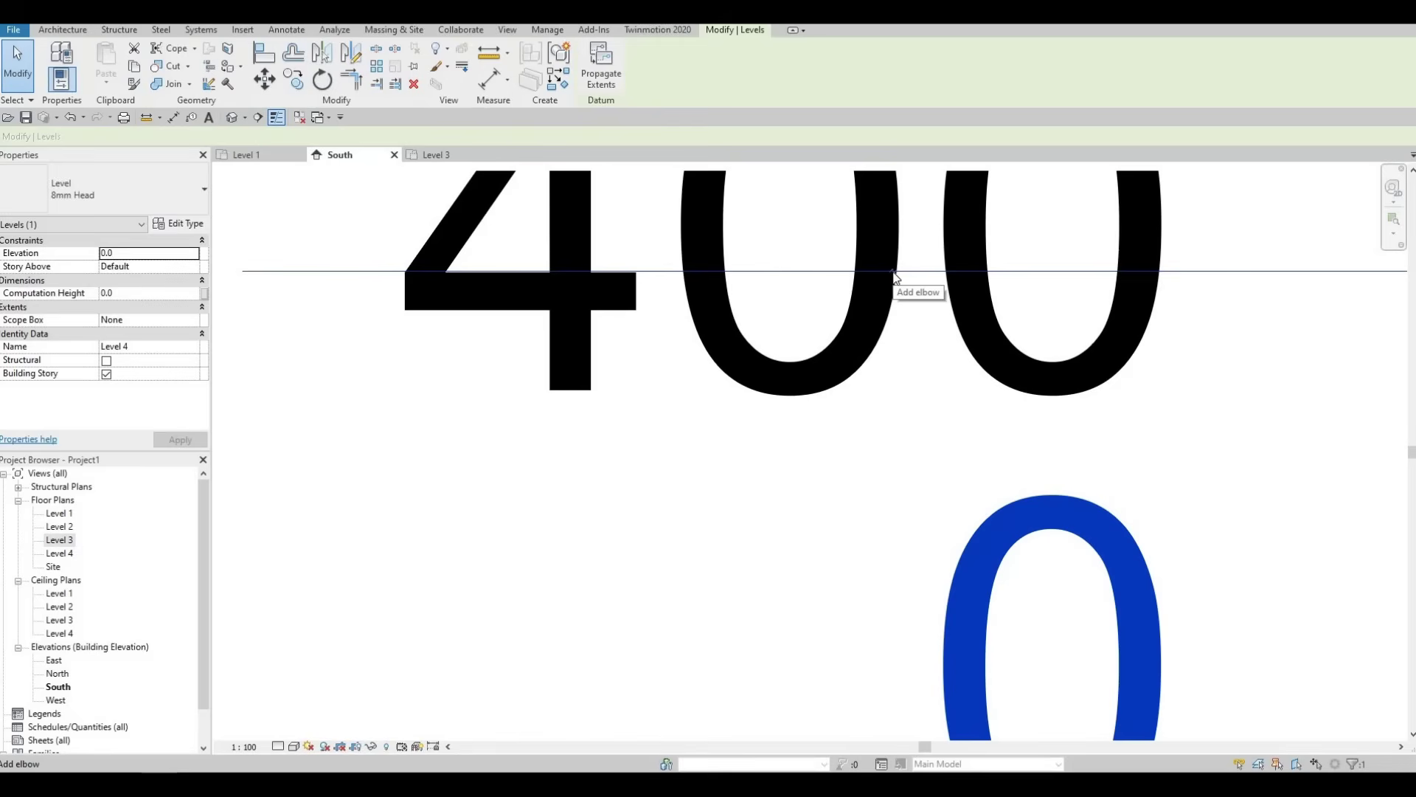
pyautogui.scroll(-6, 884, 327)
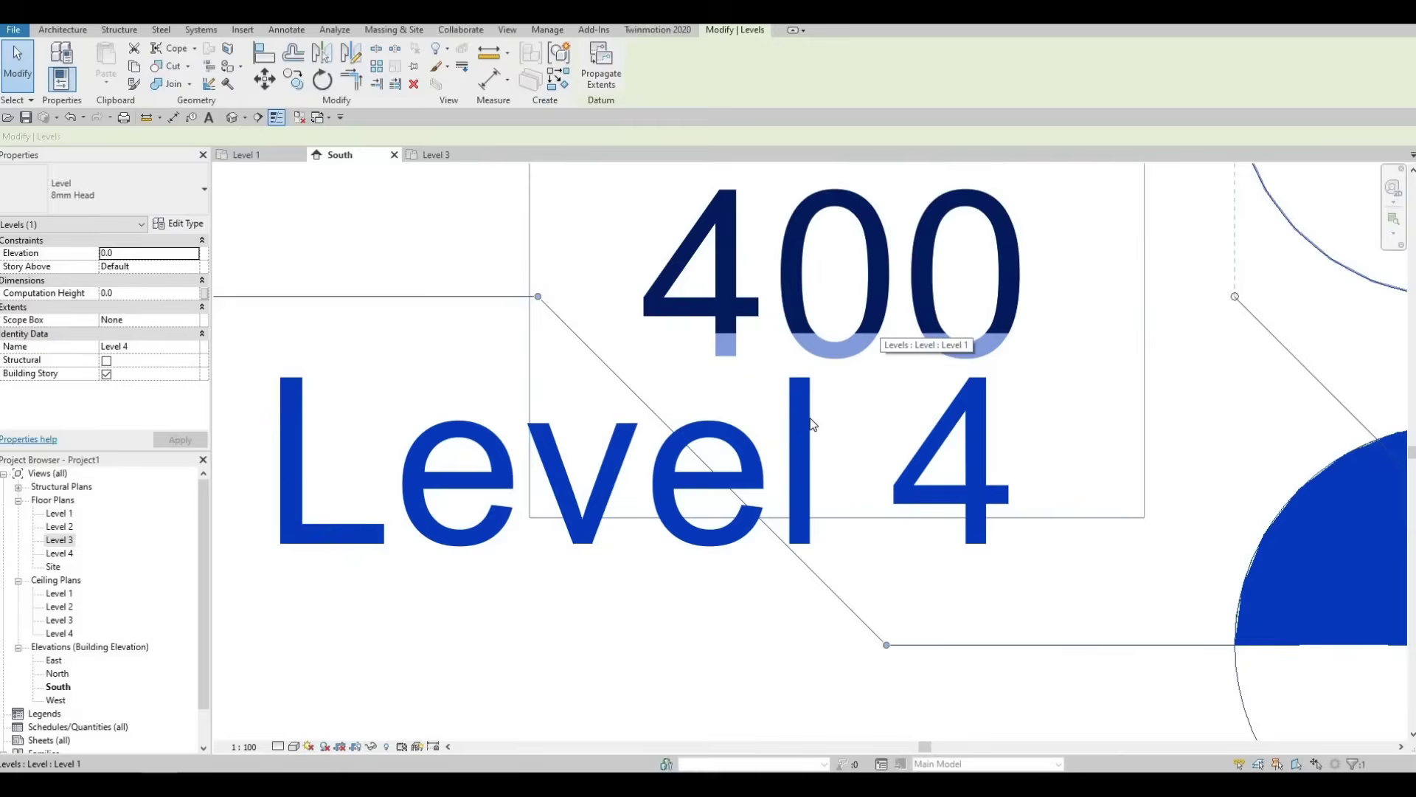
pyautogui.scroll(-2, 870, 372)
pyautogui.moveTo(849, 338); pyautogui.dragTo(719, 338)
pyautogui.moveTo(901, 396); pyautogui.dragTo(798, 439)
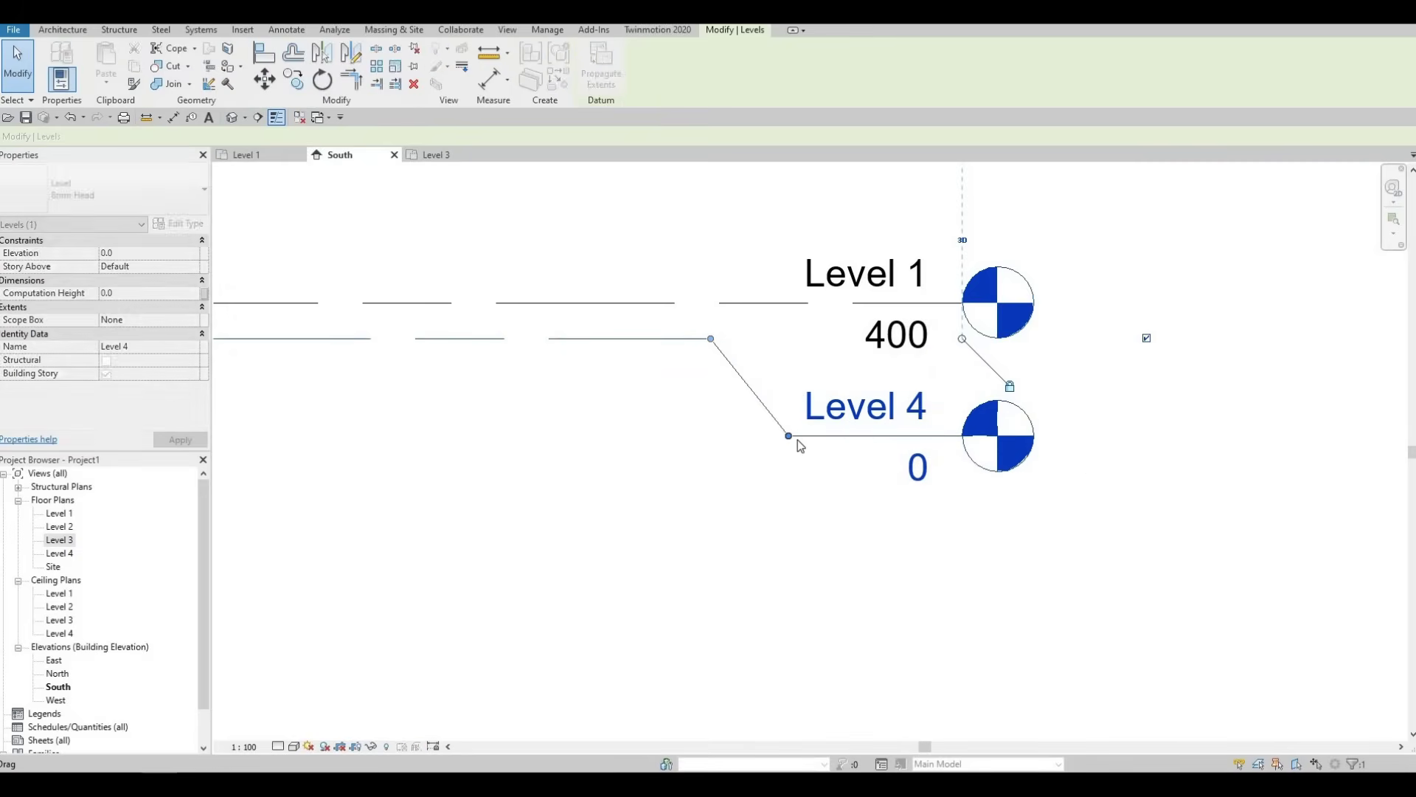
pyautogui.scroll(-1, 852, 413)
pyautogui.scroll(-3, 852, 413)
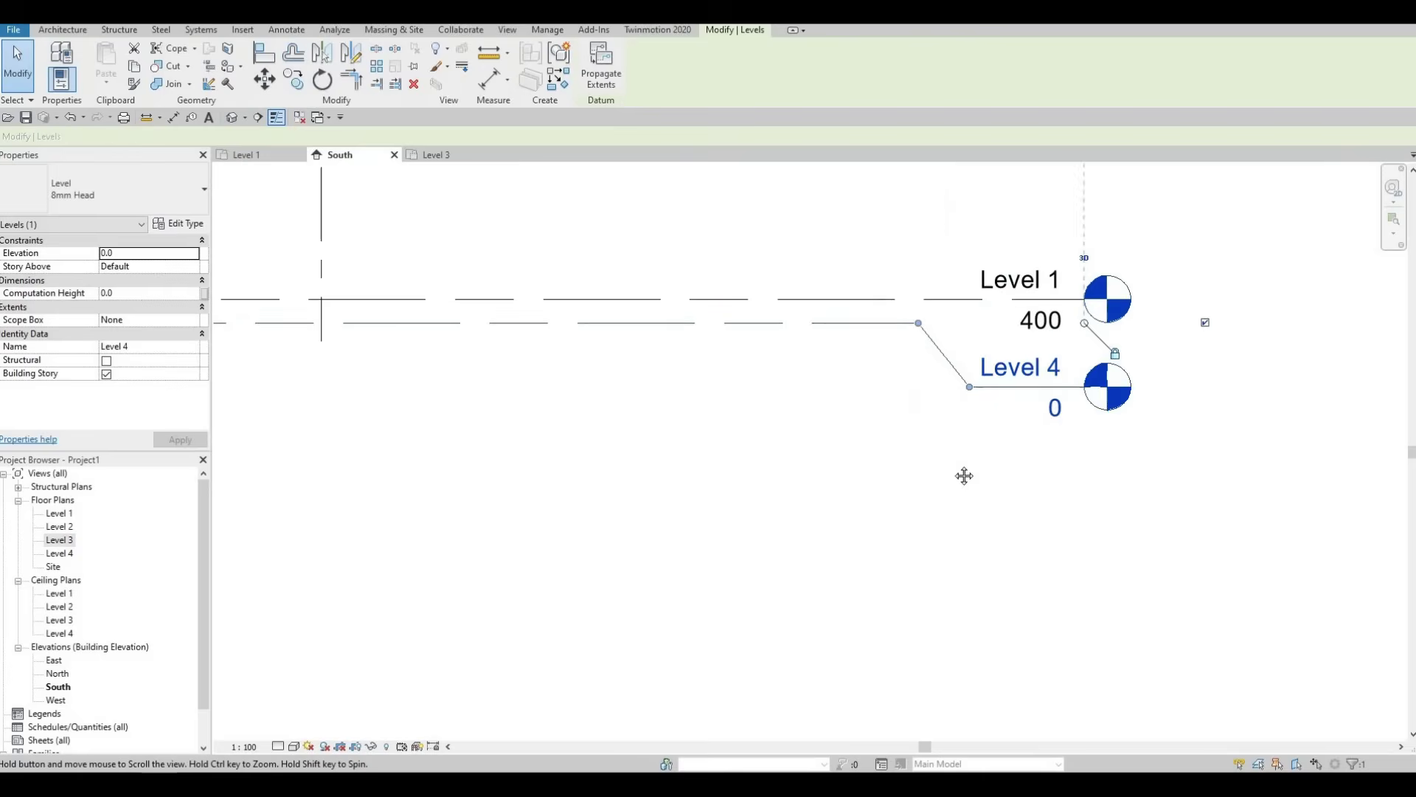
# Rename the level at elevation 0 as Ground, including its corresponding views, and deselect it.
pyautogui.moveTo(932, 484); pyautogui.dragTo(891, 516, button='middle')
pyautogui.moveTo(981, 493); pyautogui.dragTo(984, 487, button='middle')
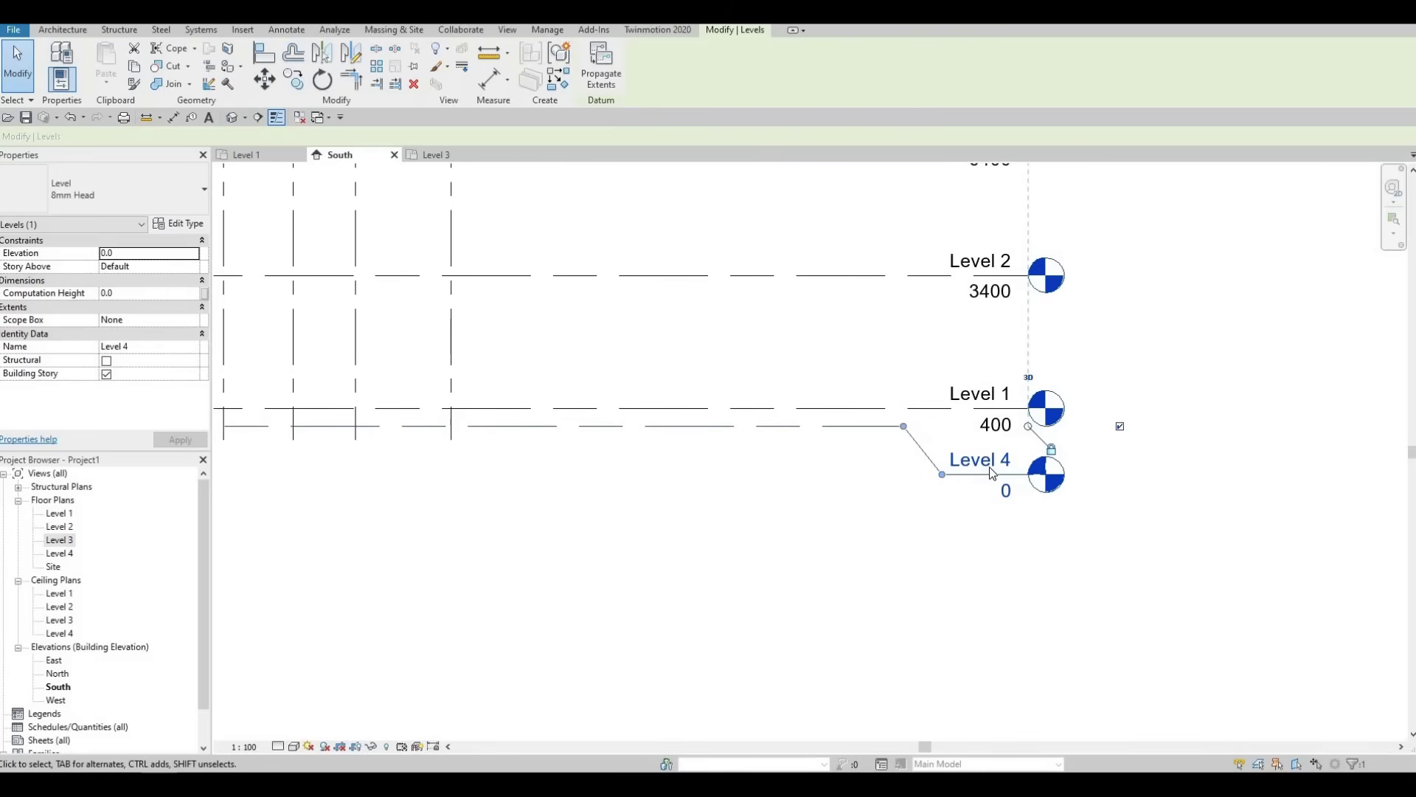
pyautogui.click(988, 465)
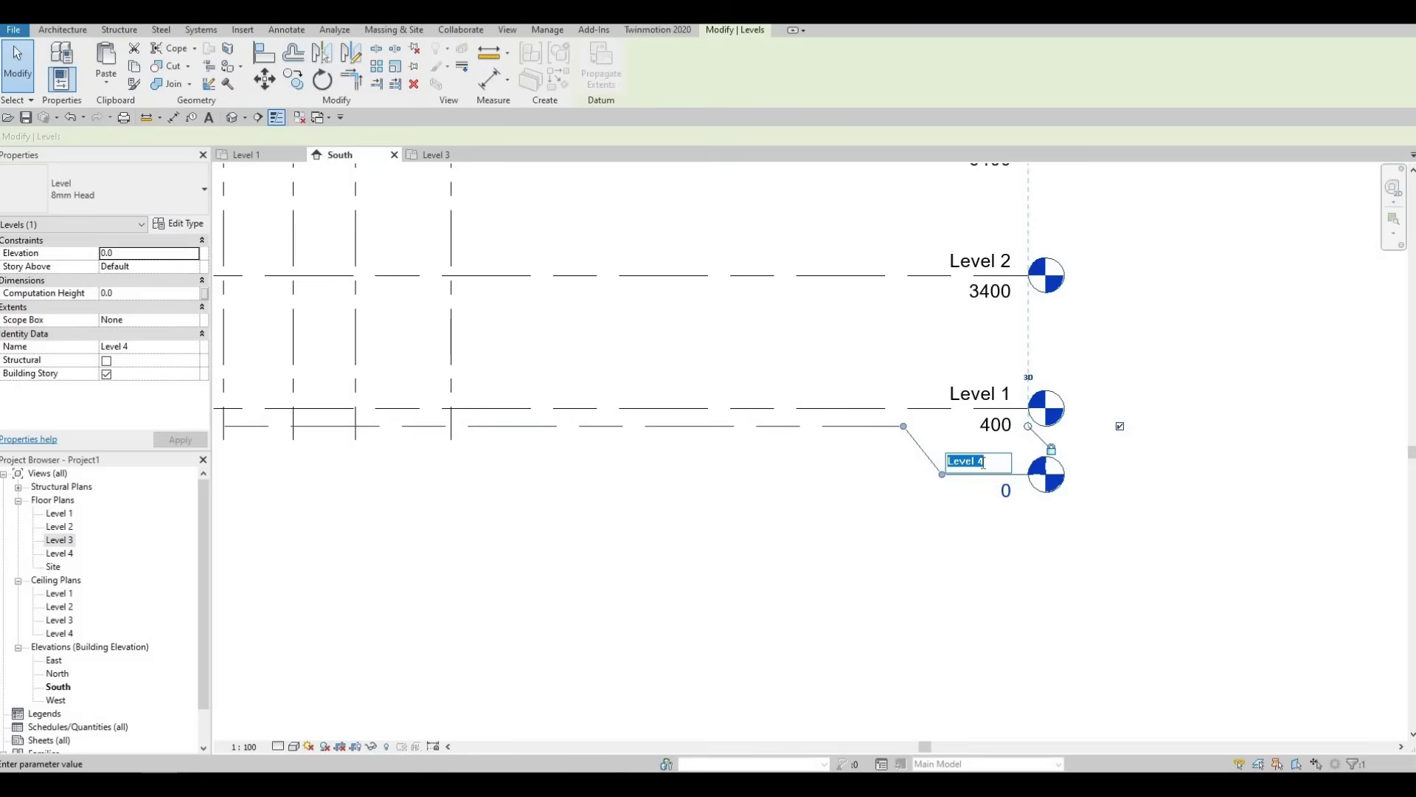
pyautogui.write('Ground')
pyautogui.press('Return')
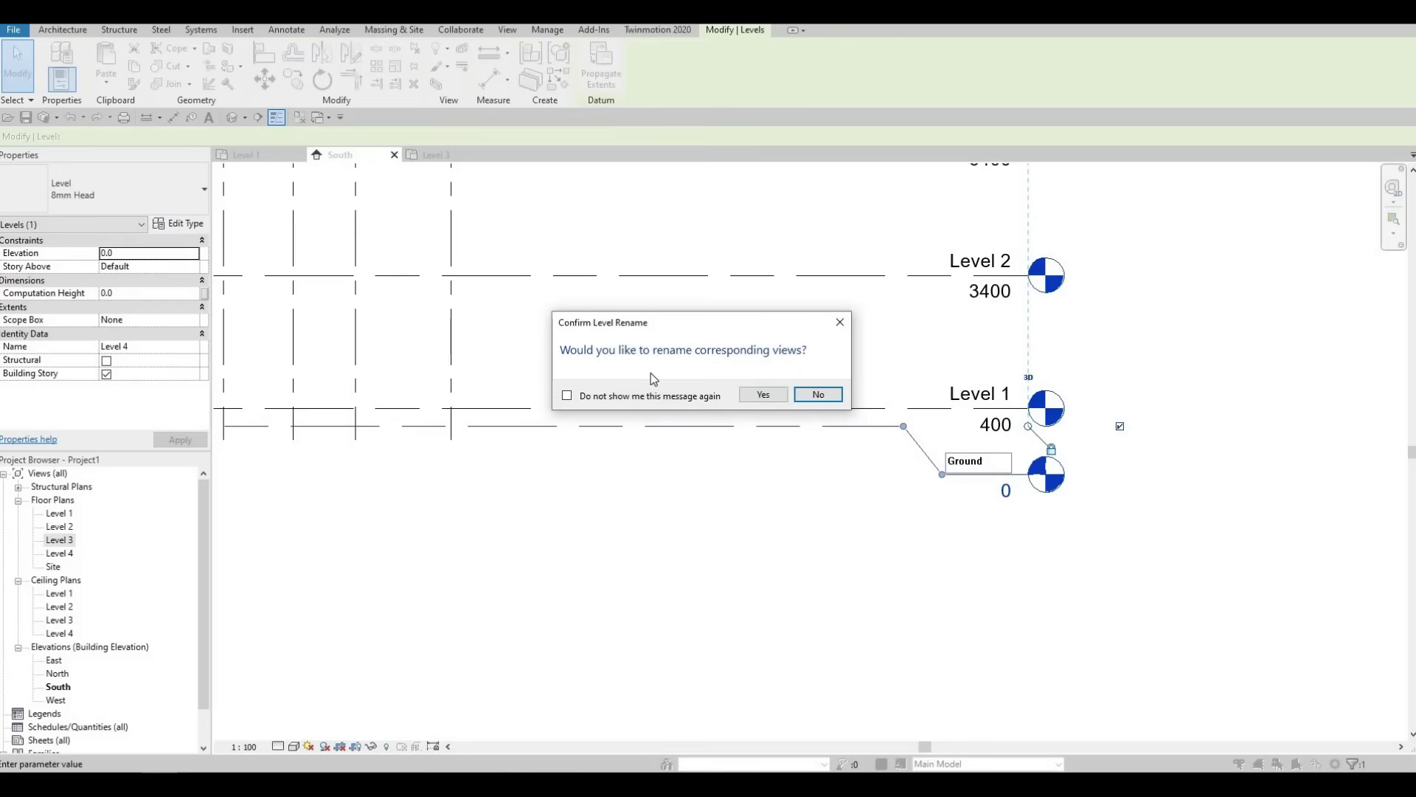
pyautogui.click(763, 396)
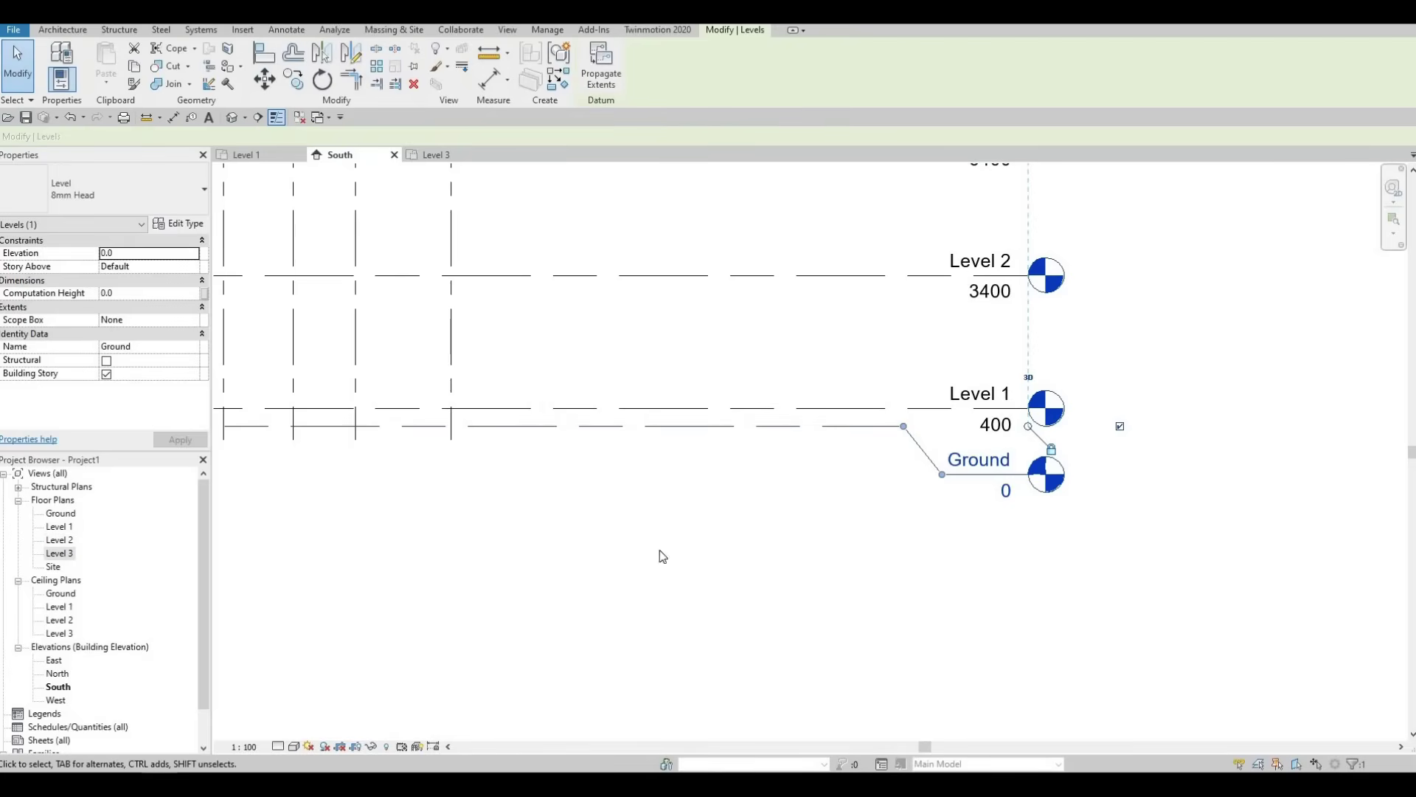
pyautogui.scroll(-2, 943, 565)
pyautogui.click(701, 475)
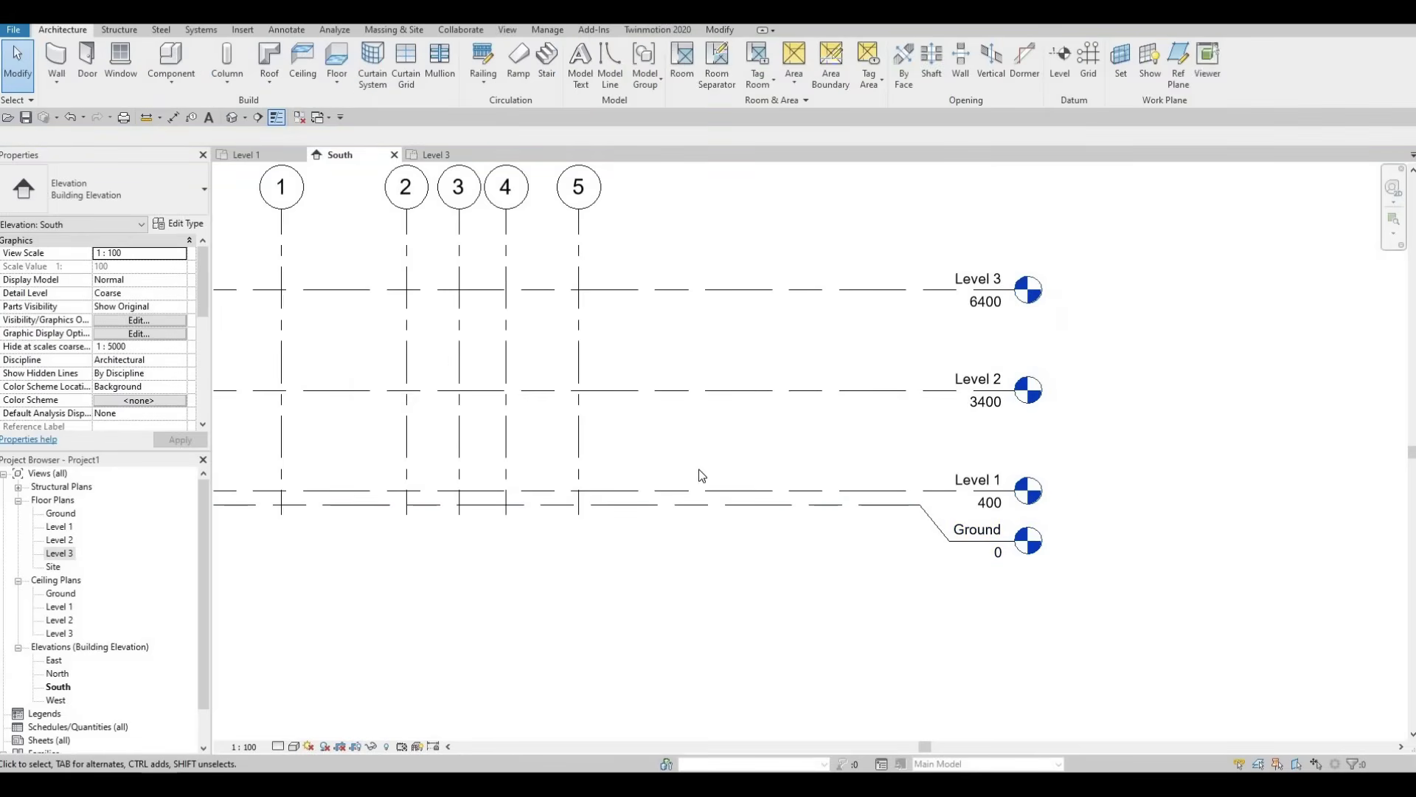
# Extend the bottom ends of the numbered grids slightly farther below the Ground level line.
pyautogui.scroll(-3, 782, 487)
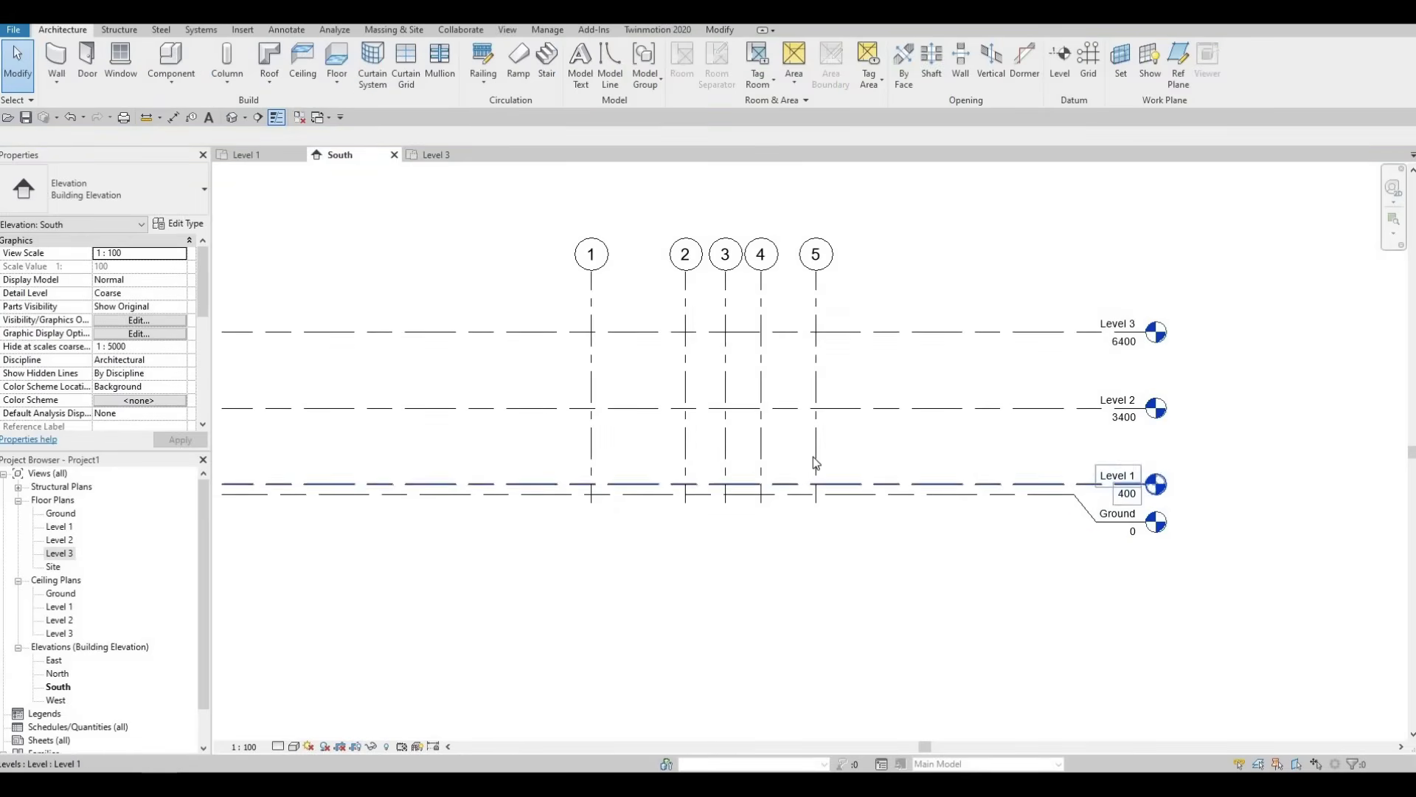
pyautogui.click(817, 501)
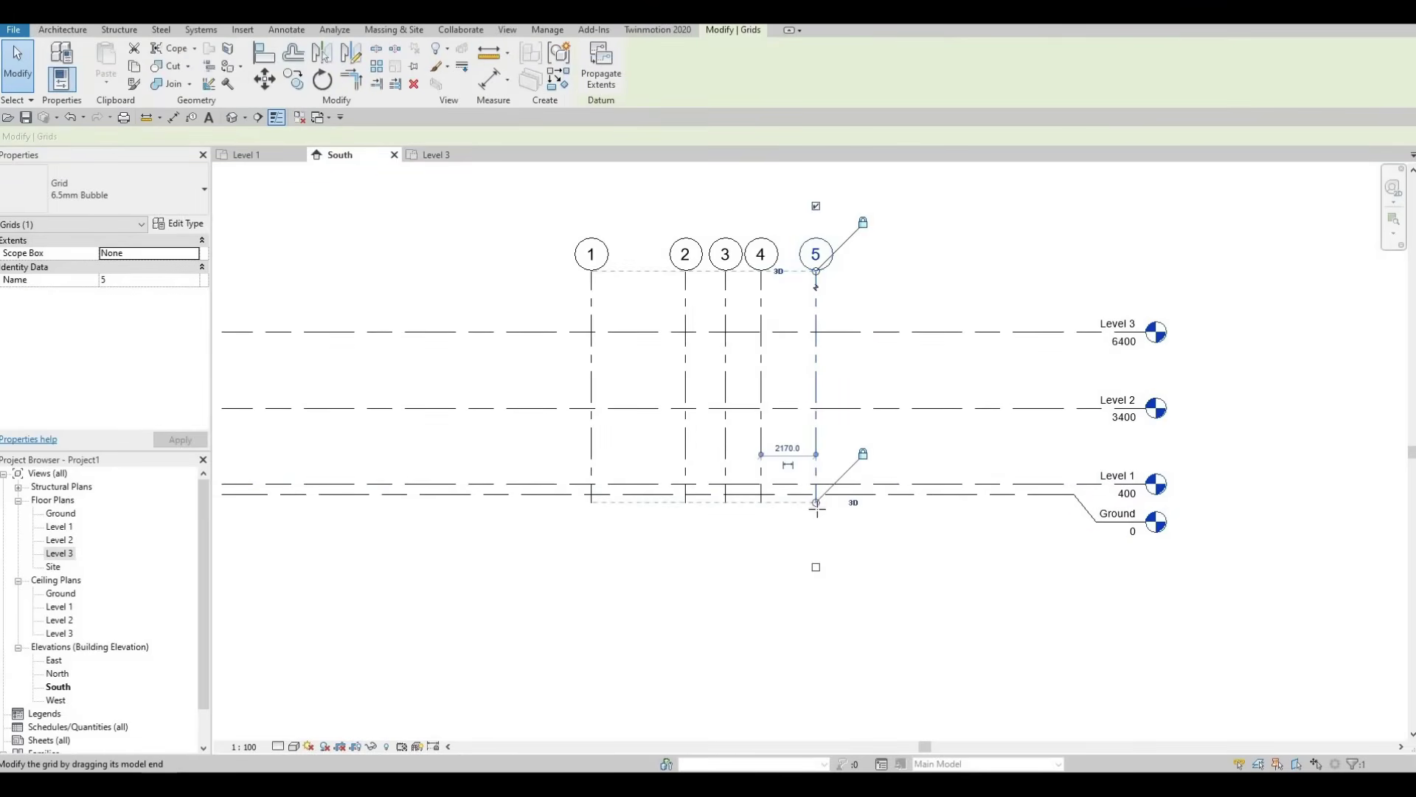
pyautogui.moveTo(818, 509); pyautogui.dragTo(816, 510)
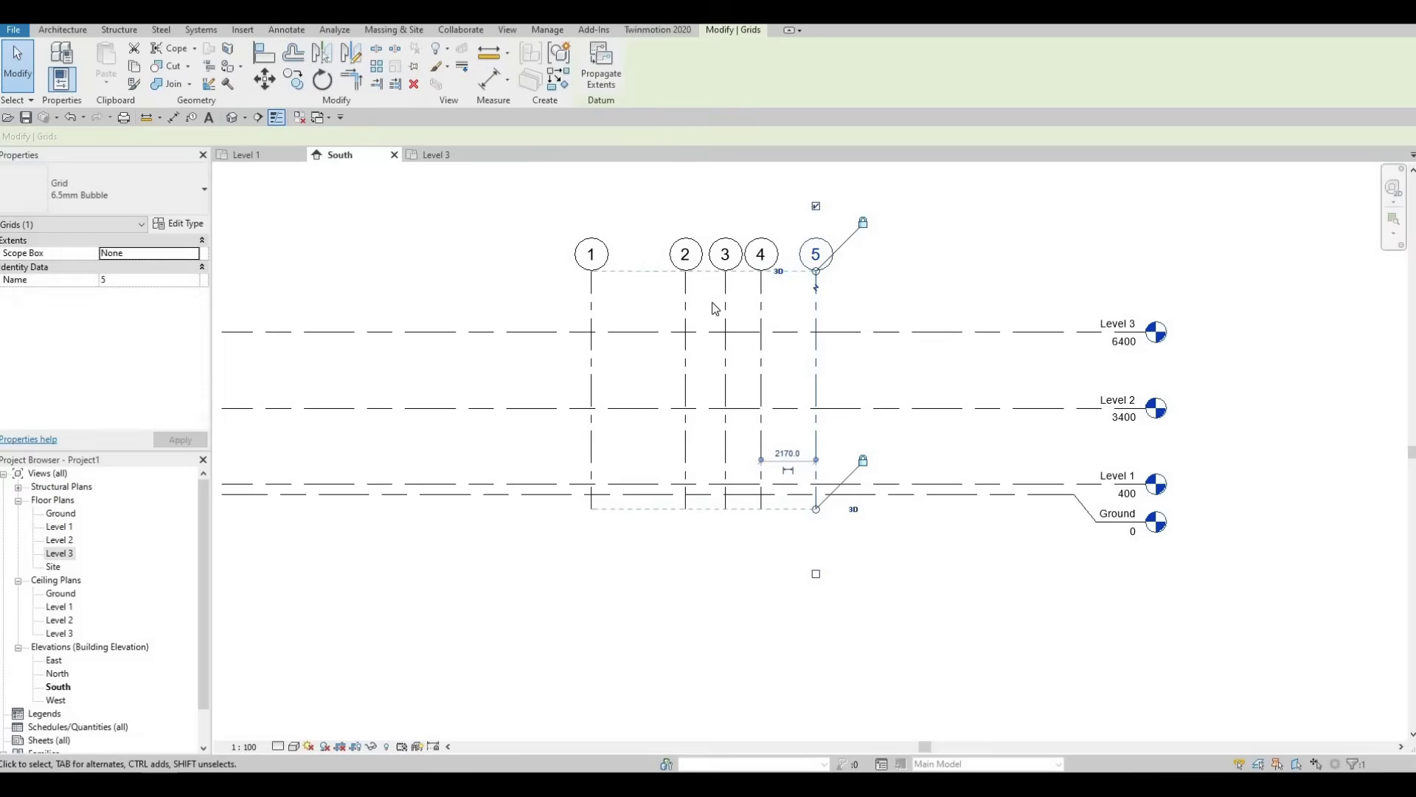
# Shorten the aligned left ends of all levels so they stop closer to grid 1, and deselect.
pyautogui.keyDown('shift'); pyautogui.hscroll(-2, 696, 325); pyautogui.keyUp('shift')
pyautogui.scroll(-1, 658, 354)
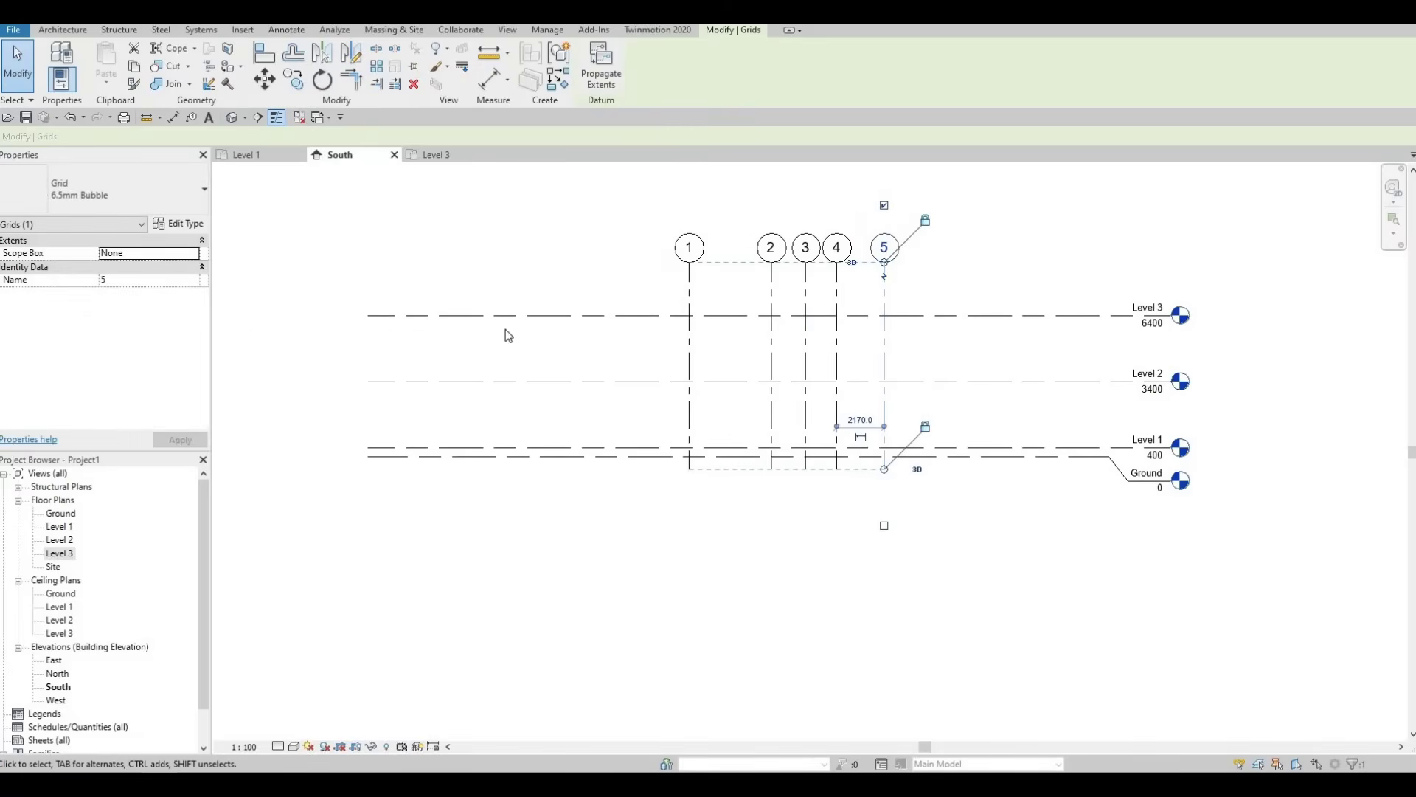
pyautogui.click(375, 315)
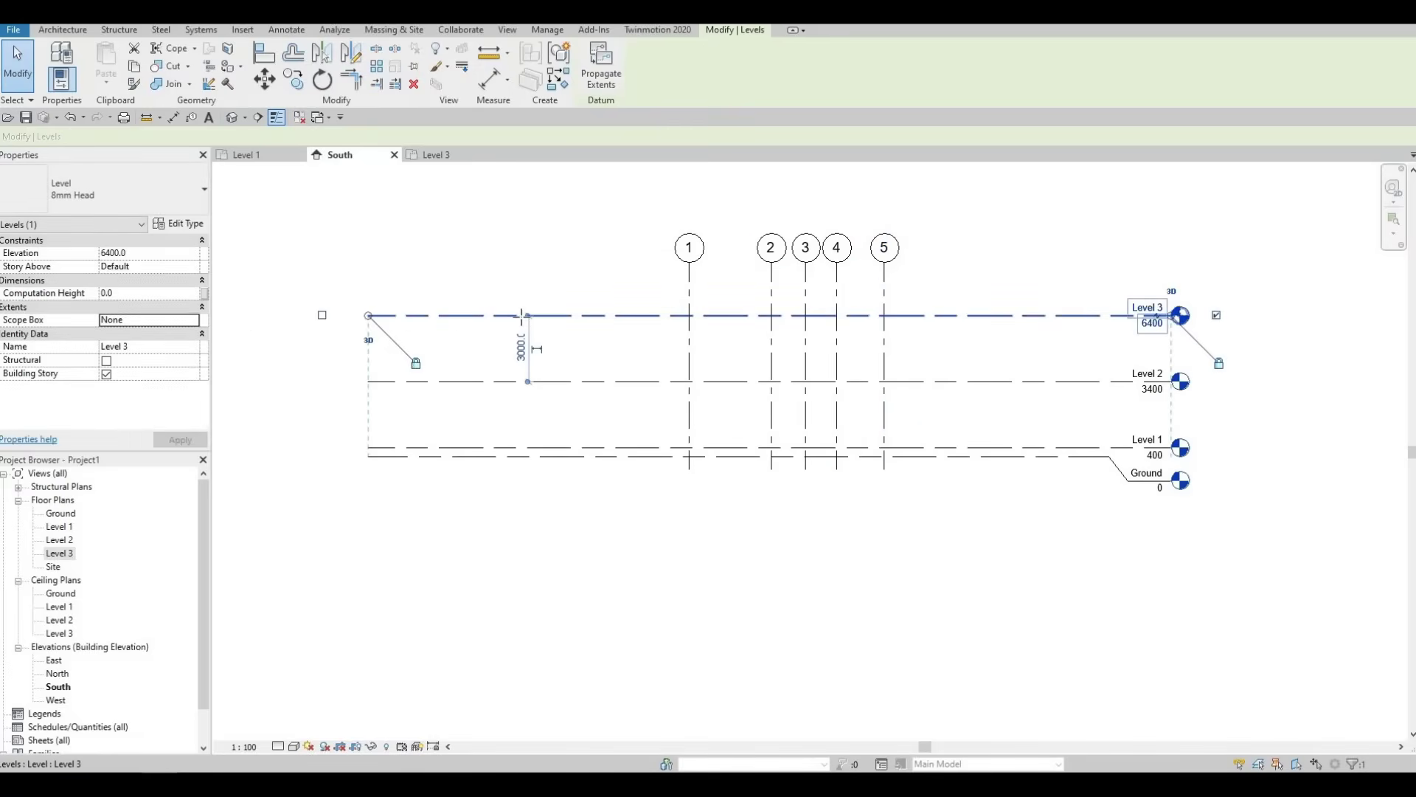
pyautogui.moveTo(401, 316); pyautogui.dragTo(537, 316)
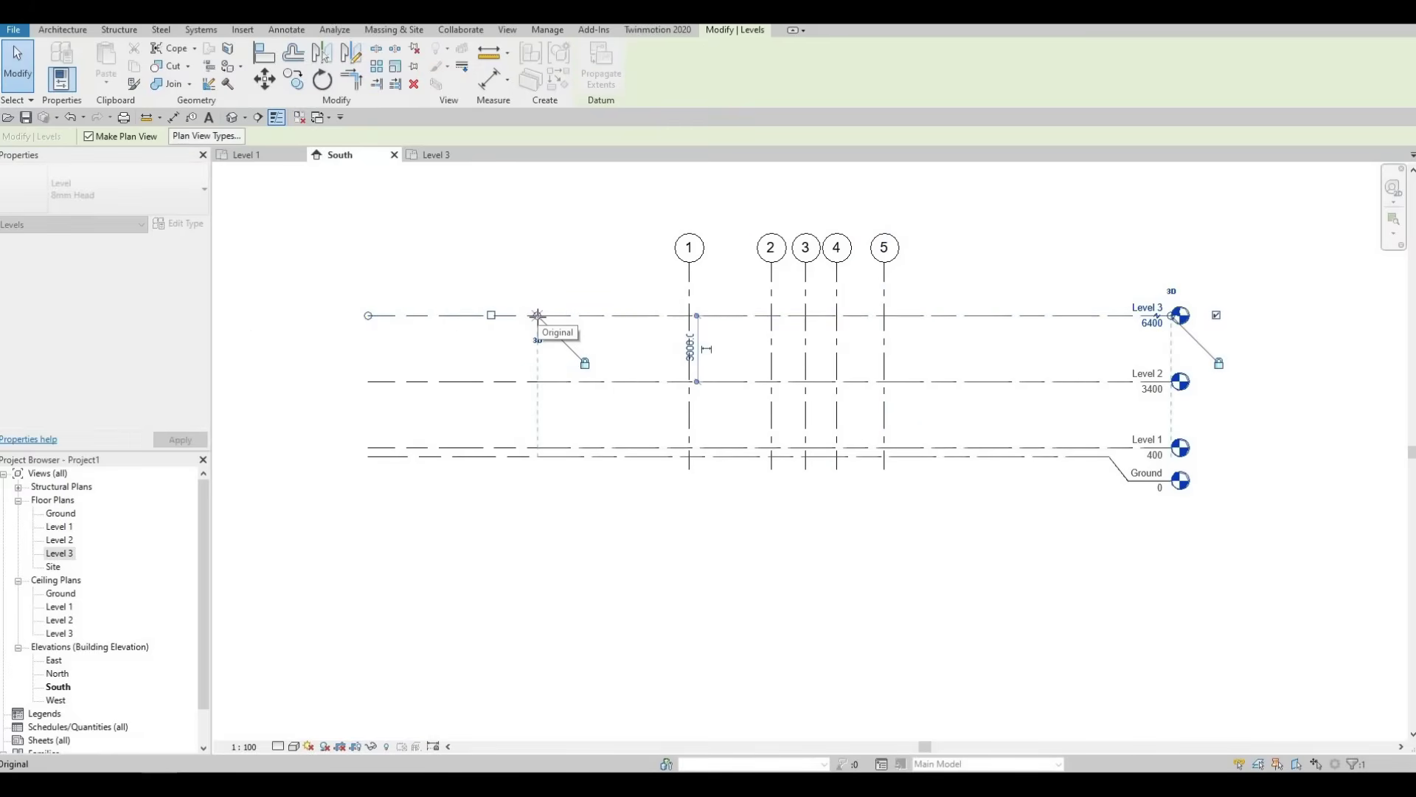
pyautogui.click(851, 352)
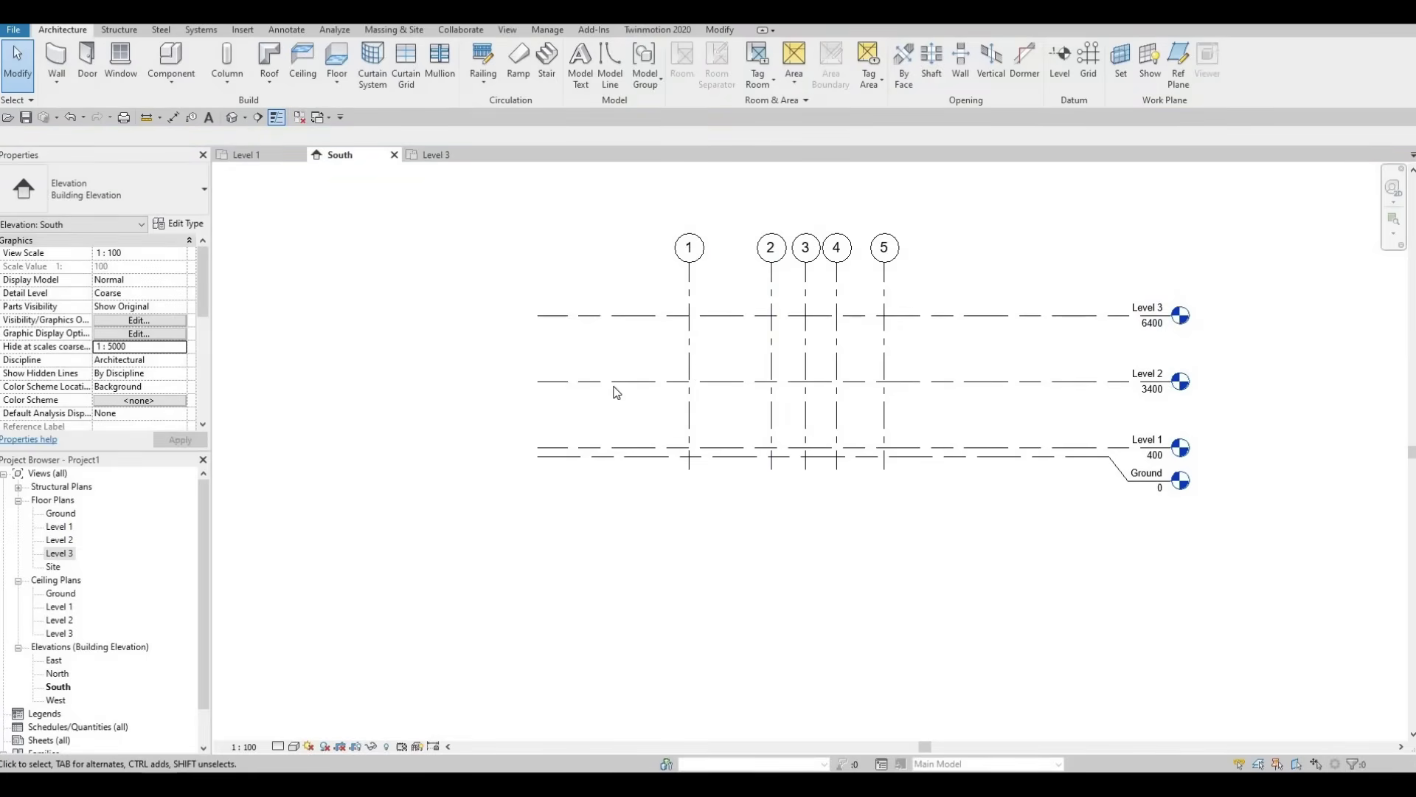
# Pull the aligned head ends of all levels in closer to grid 5 in the South elevation, and deselect.
pyautogui.scroll(-1, 616, 392)
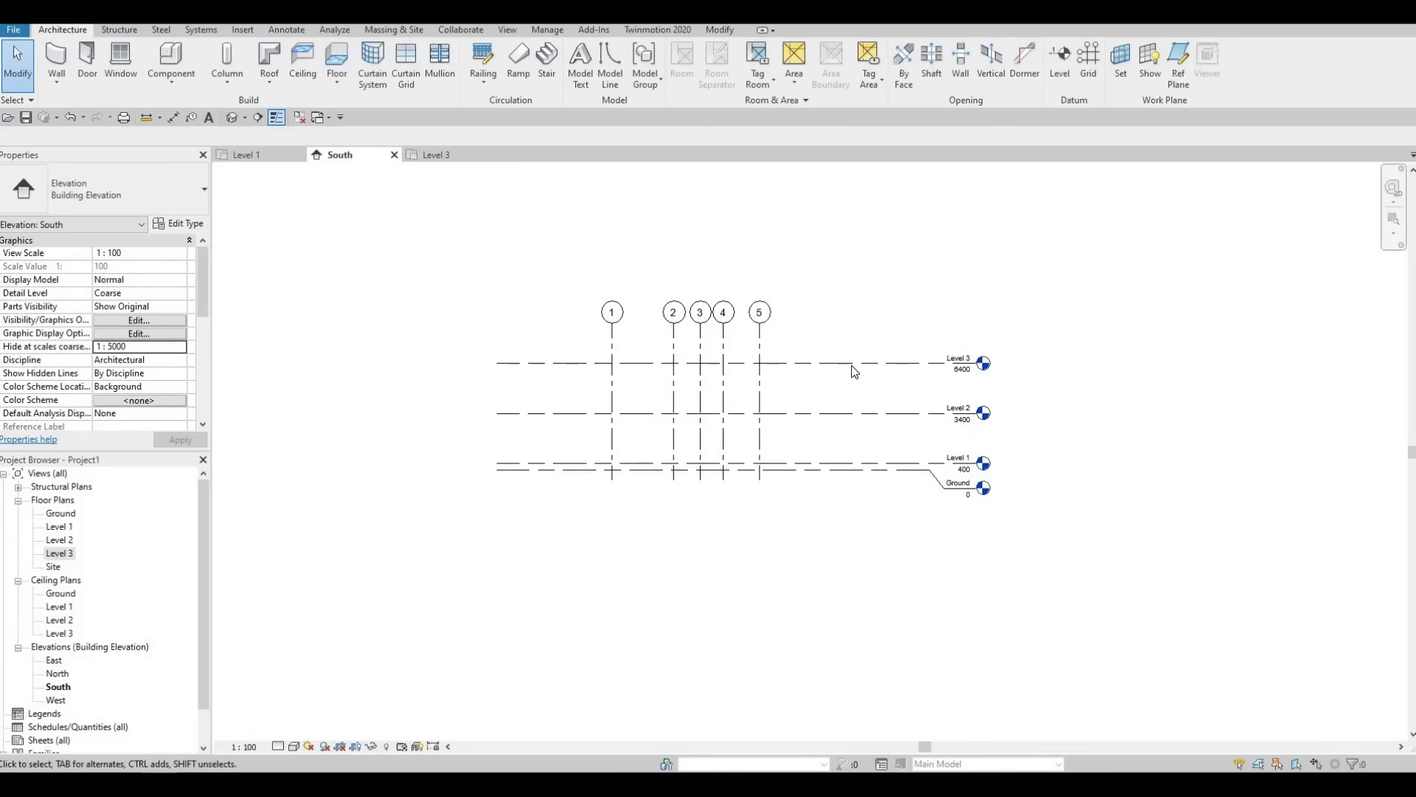
pyautogui.click(968, 369)
pyautogui.scroll(2, 973, 365)
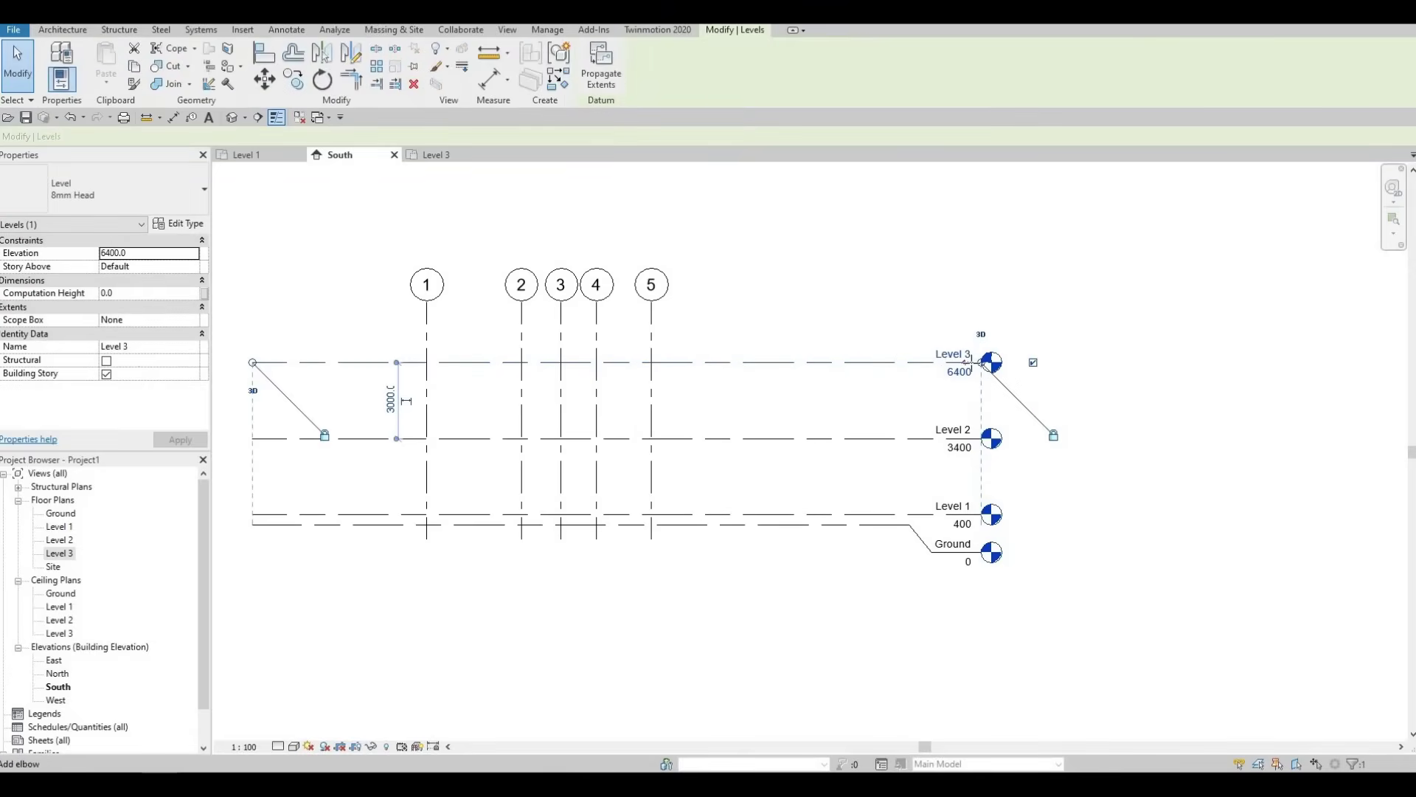
pyautogui.press('l')
pyautogui.press('l')
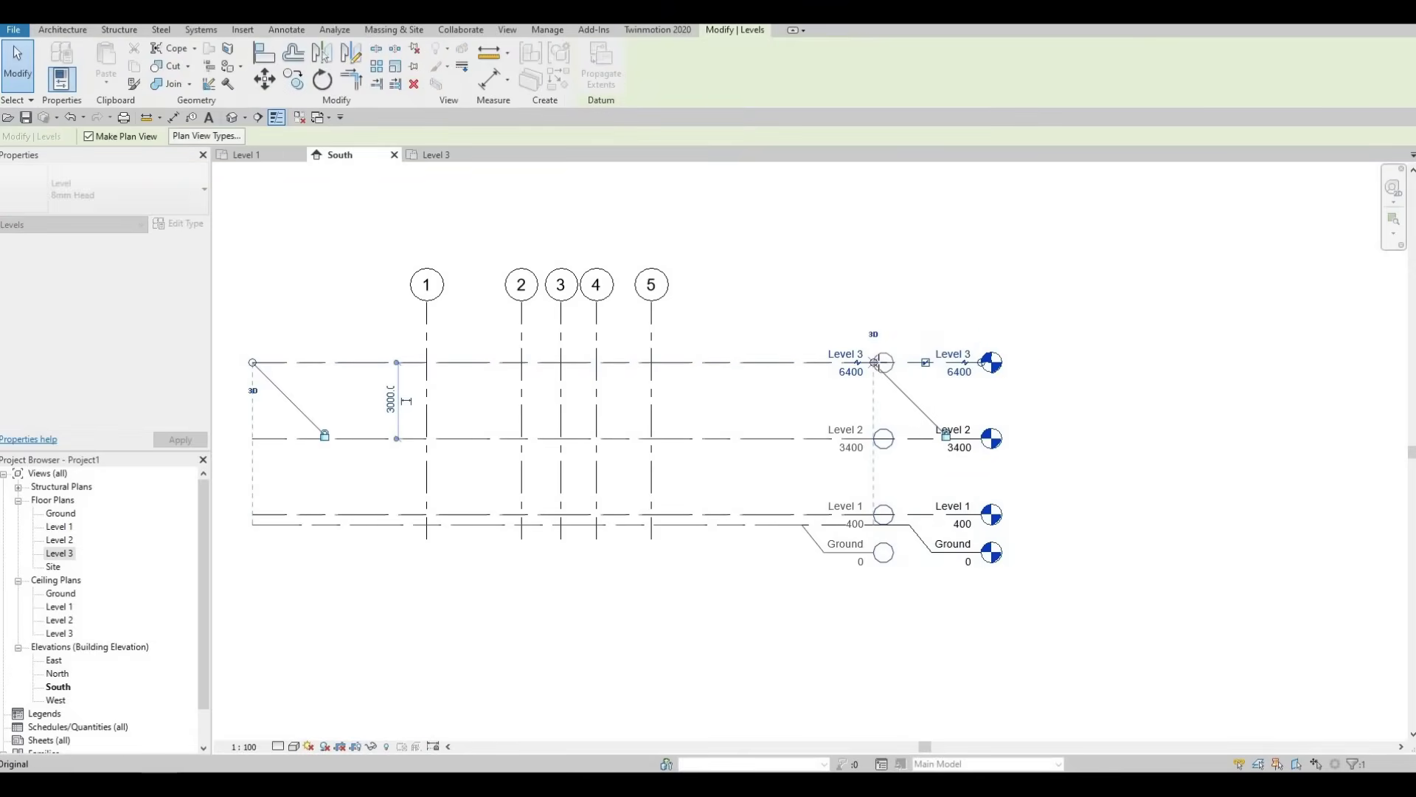
pyautogui.press('Escape')
pyautogui.press('Escape')
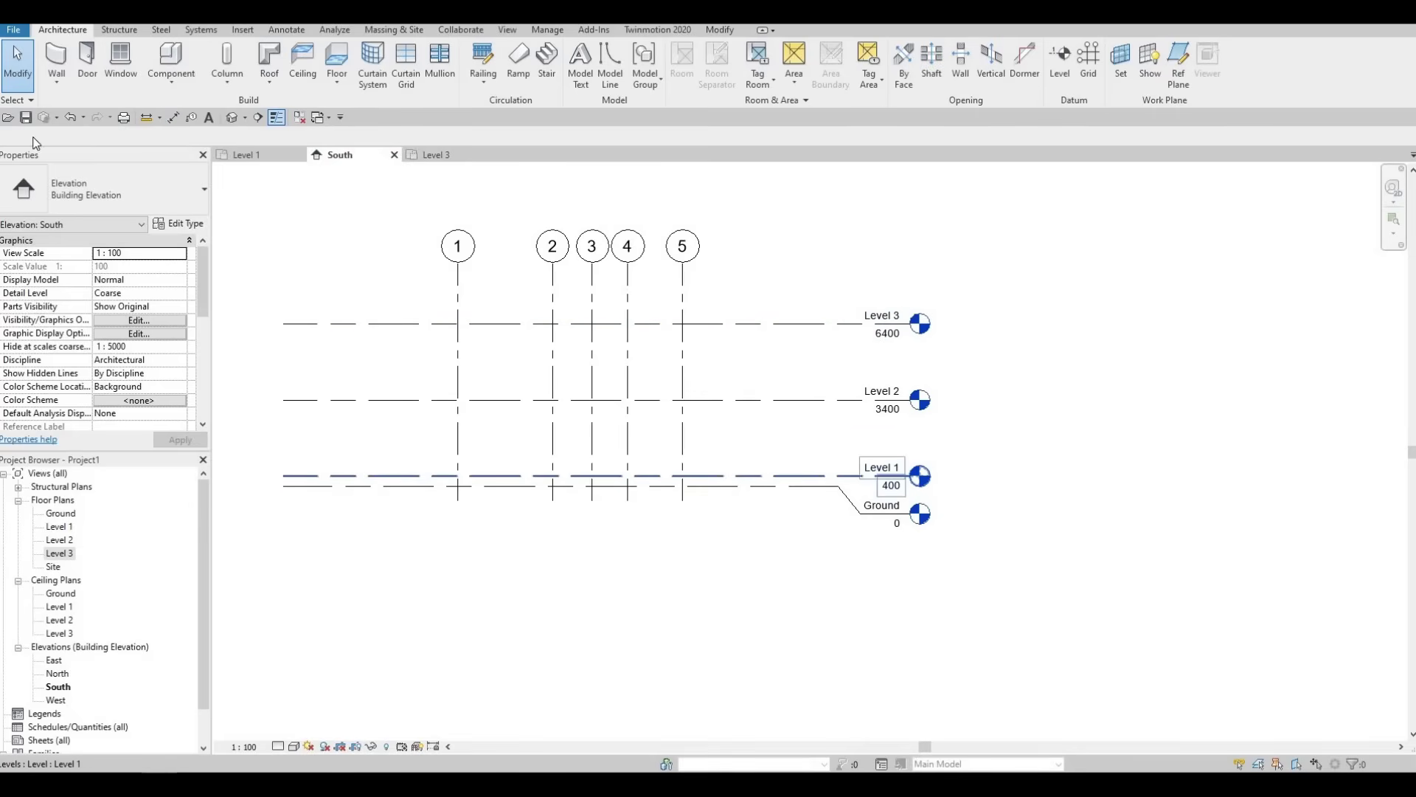
# Place an aligned dimension chain through Ground, Level 1, Level 2 and Level 3, between grid 5 and the level heads.
pyautogui.click(173, 118)
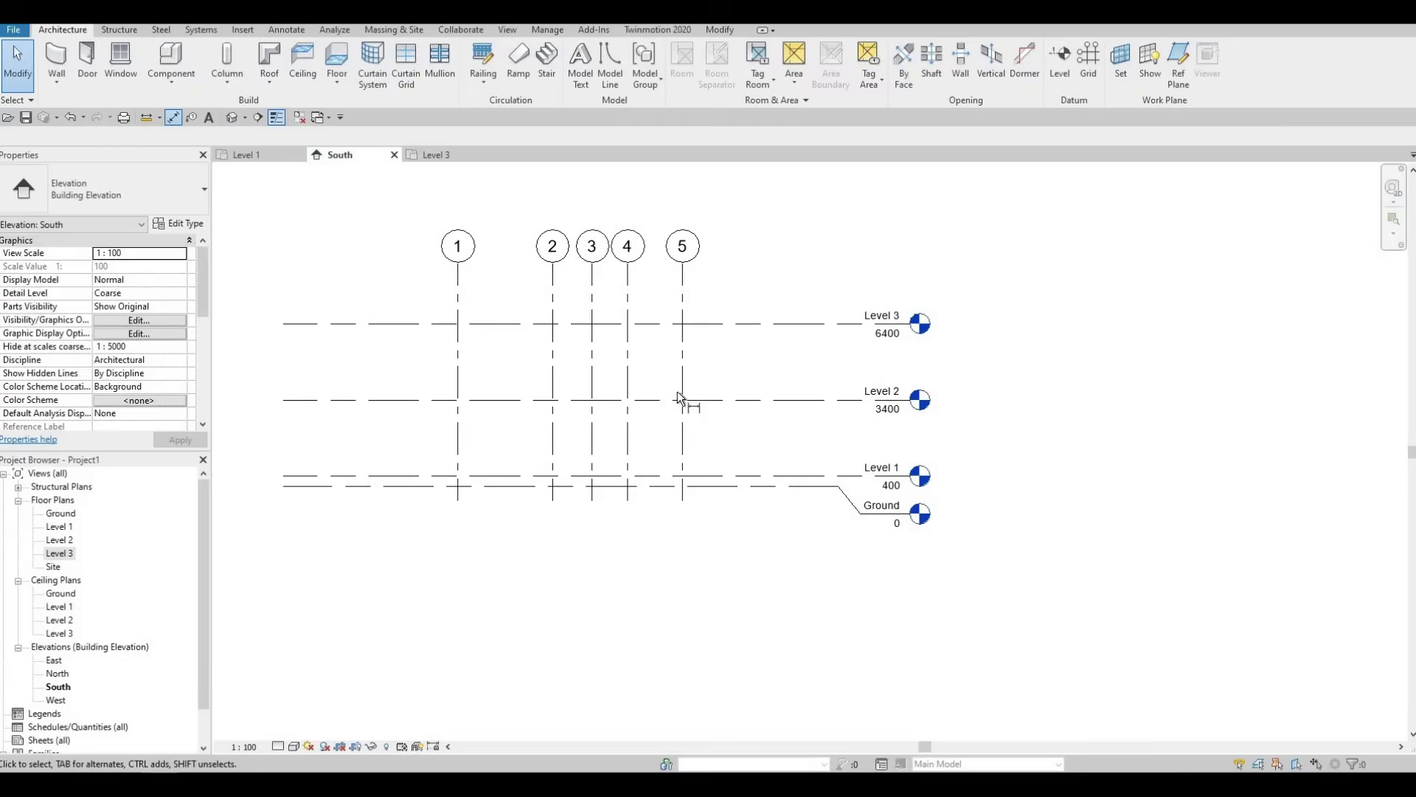
pyautogui.click(787, 487)
pyautogui.click(789, 476)
pyautogui.click(786, 402)
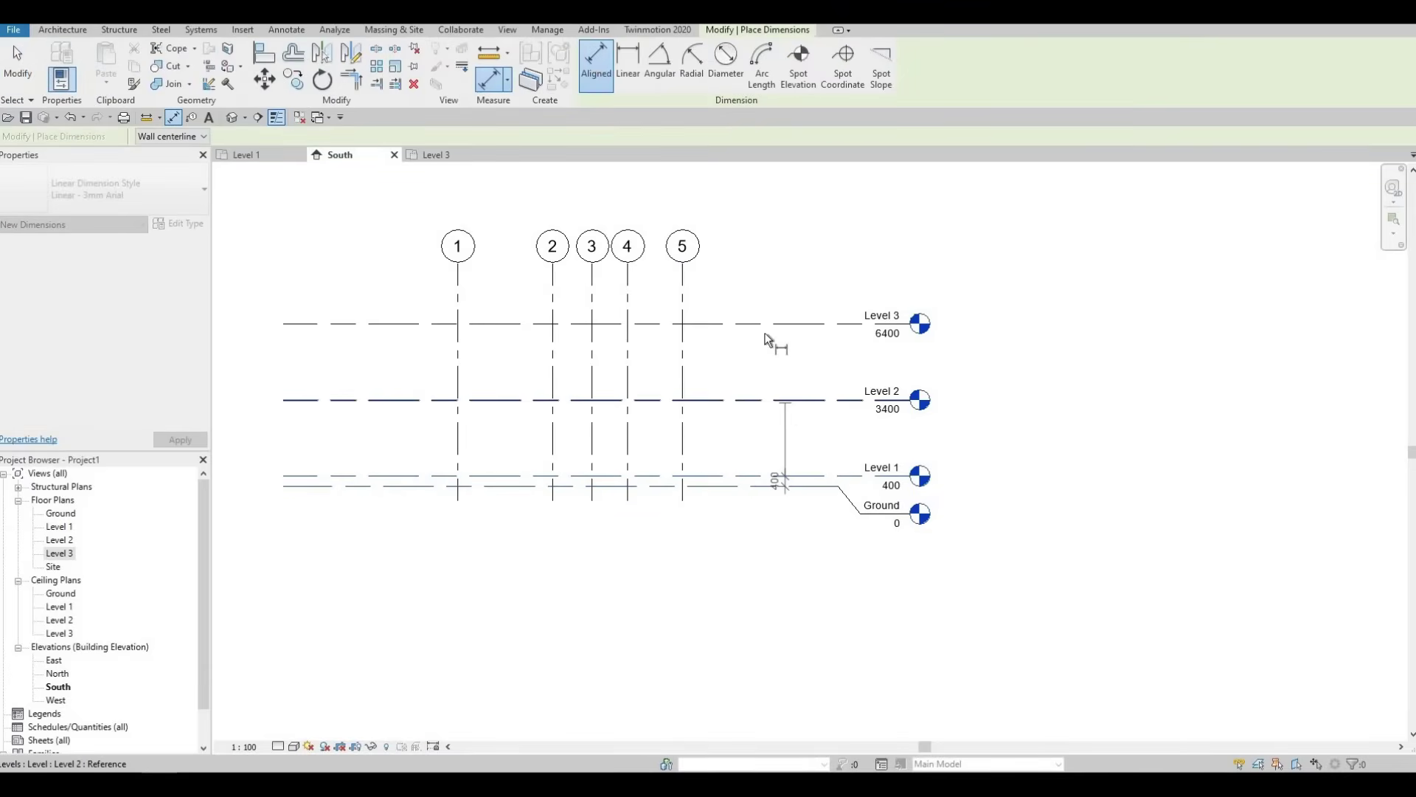
pyautogui.click(764, 325)
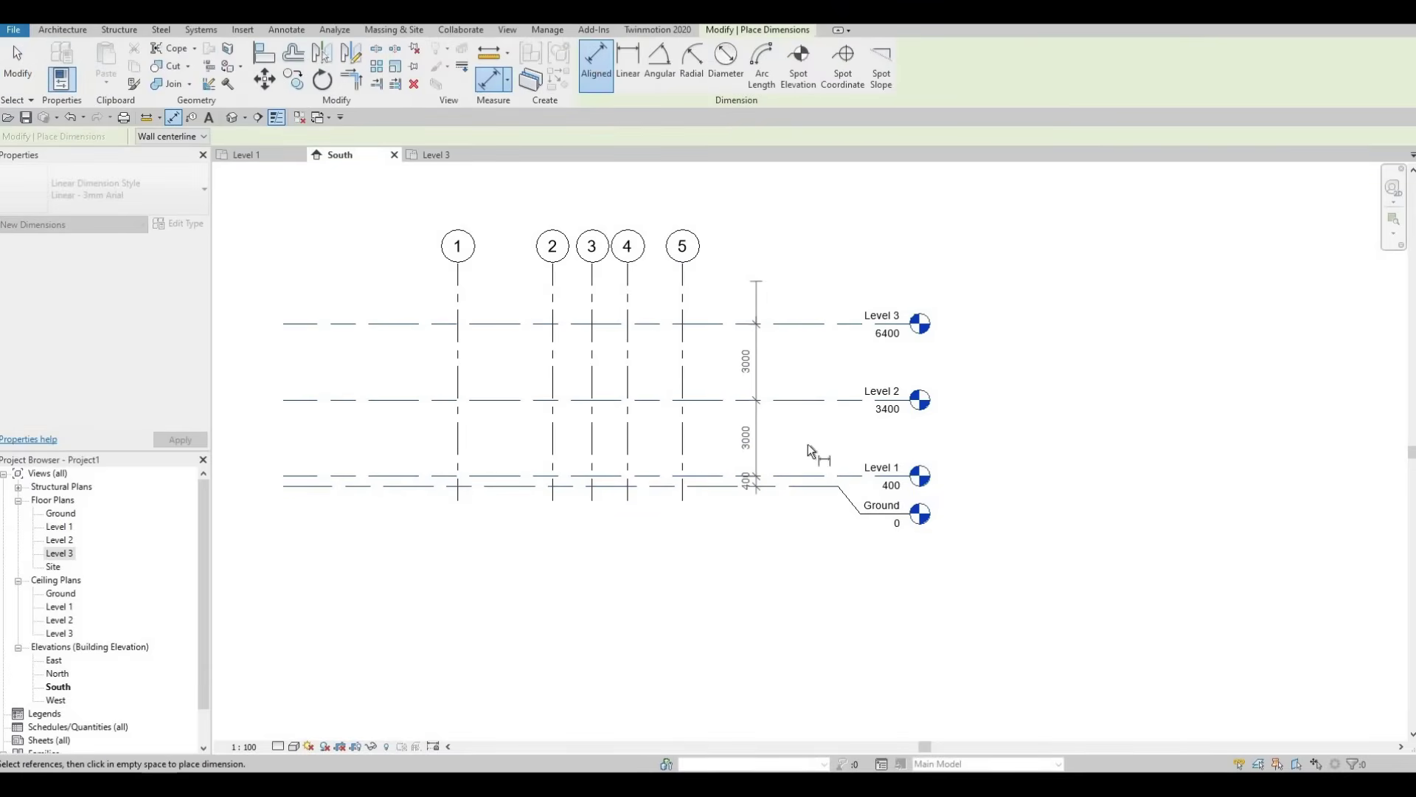
# Add an overall aligned dimension from Ground to Level 3 outside the chain, and end dimensioning.
pyautogui.click(814, 488)
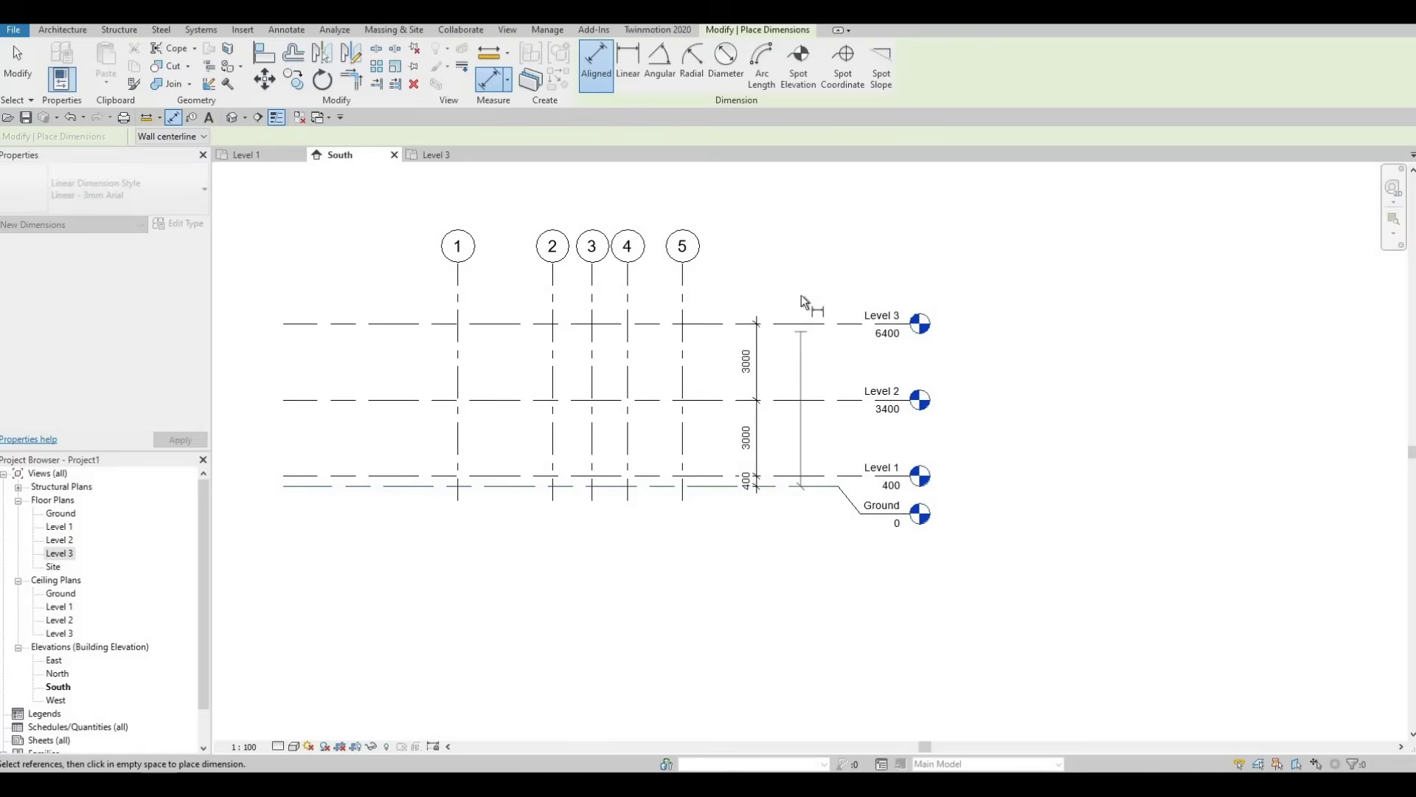
pyautogui.click(806, 269)
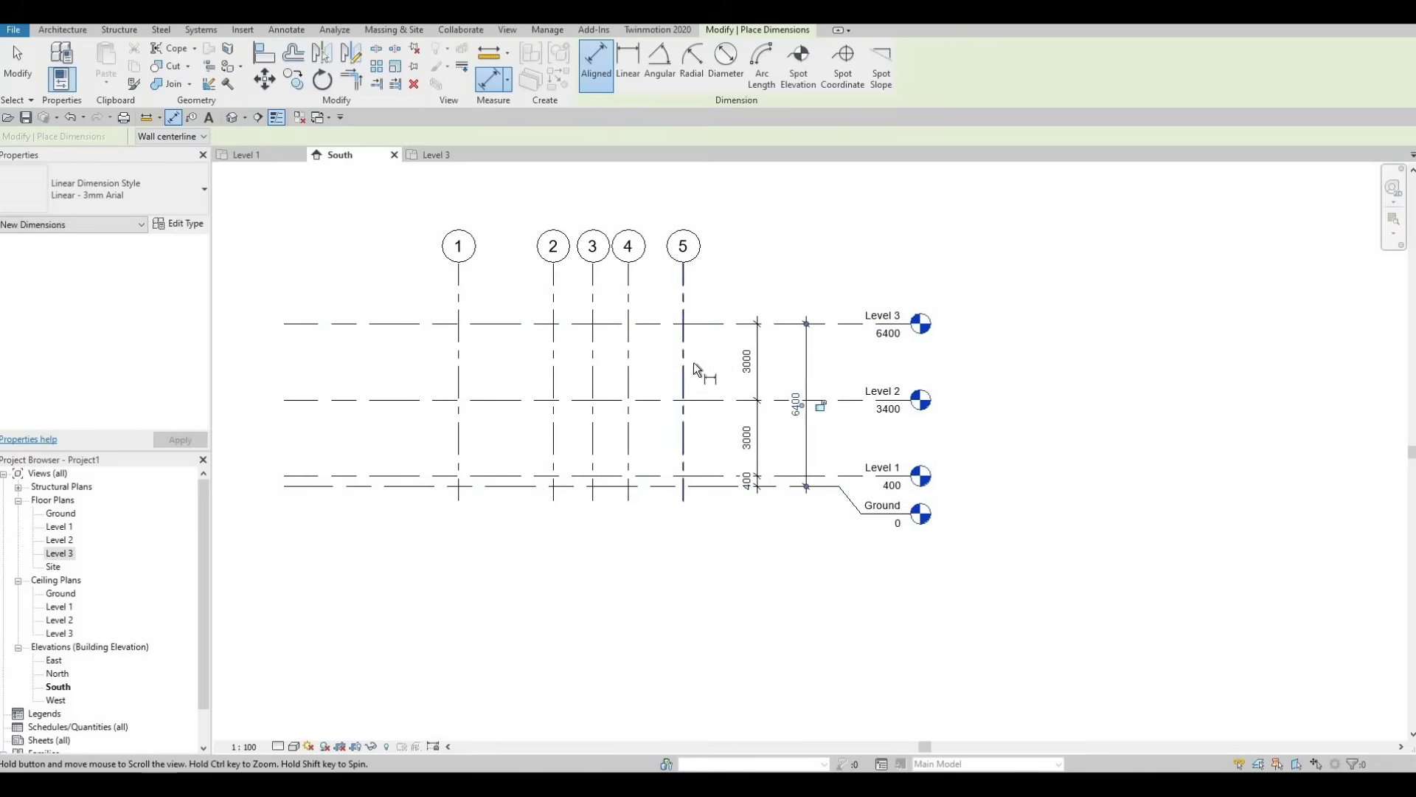
pyautogui.scroll(-2, 693, 368)
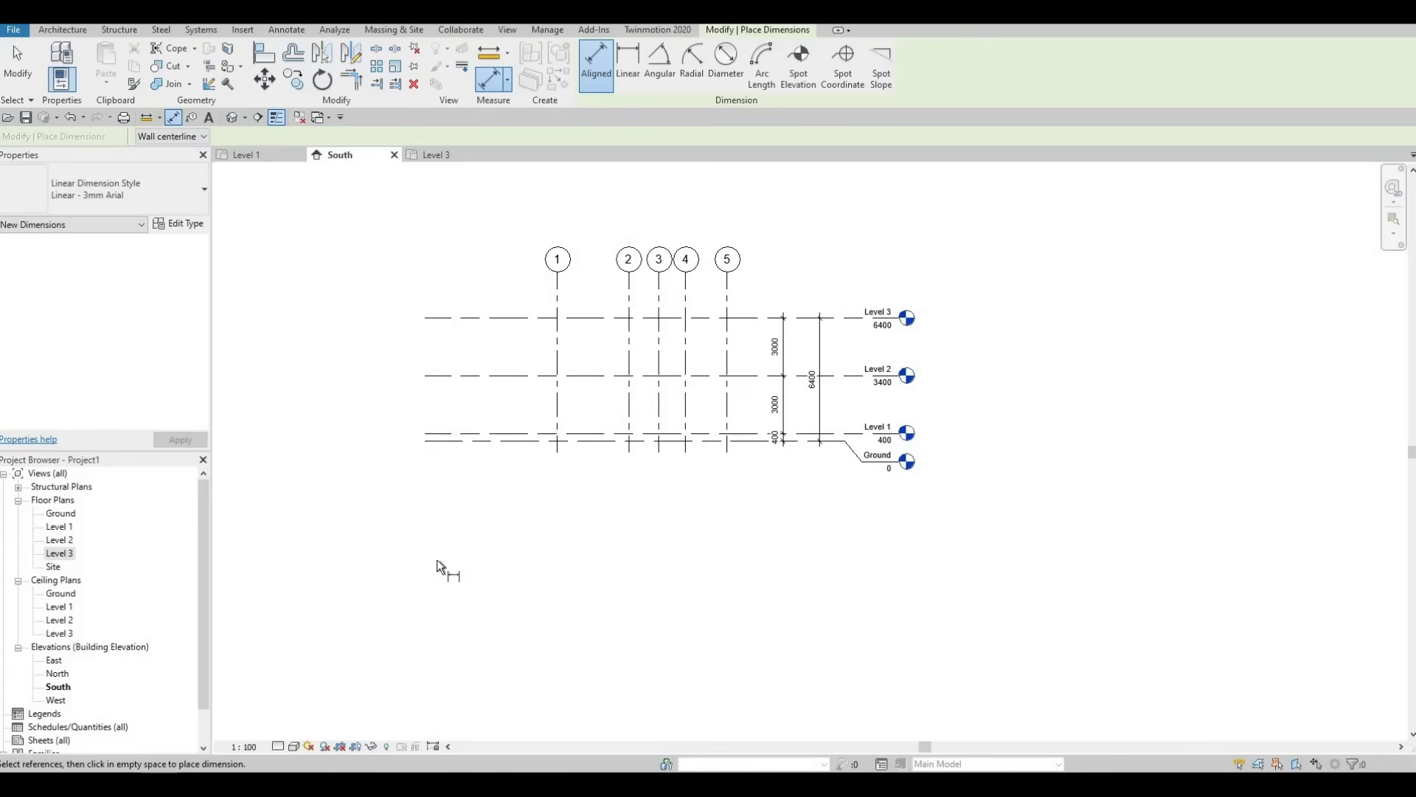
pyautogui.press('Escape')
pyautogui.press('Escape')
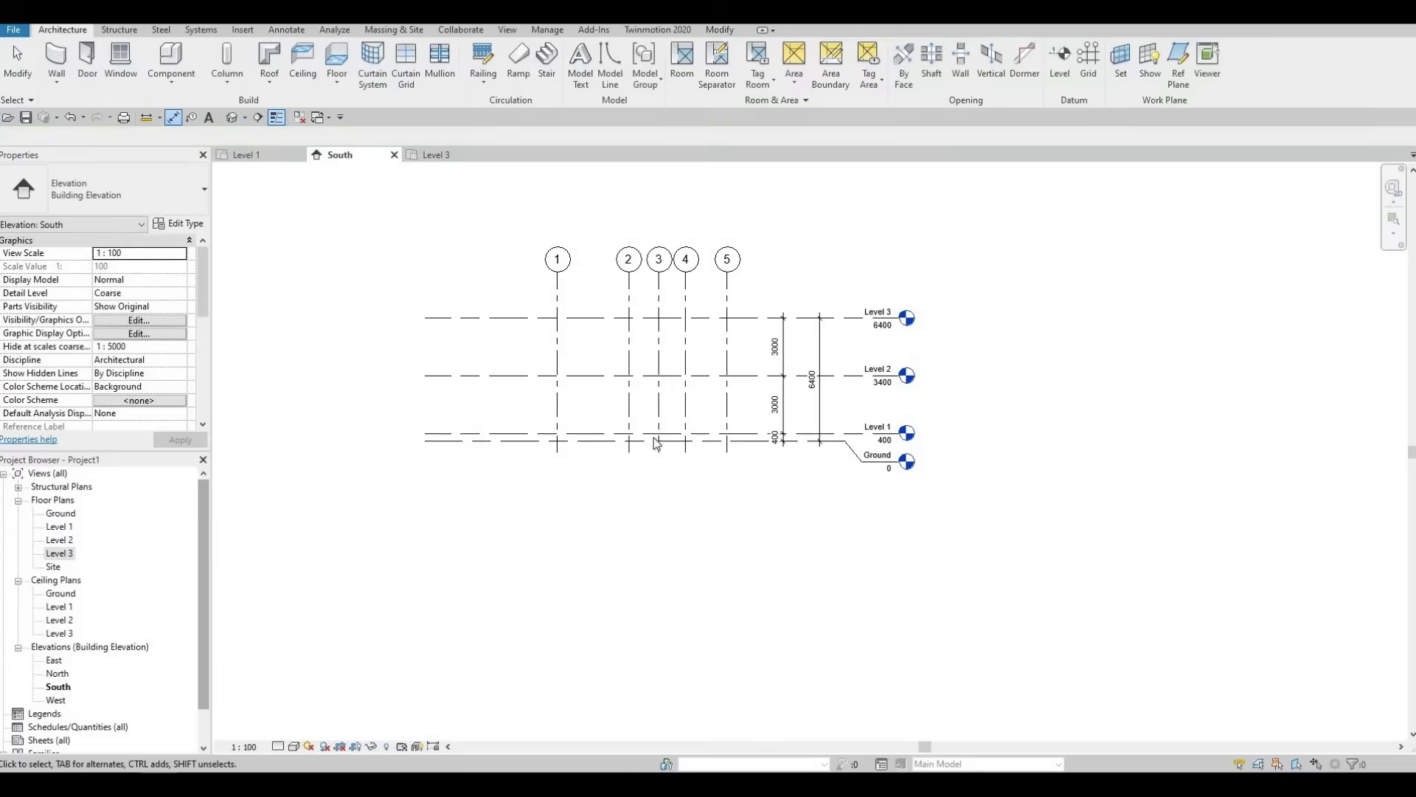
# Open the East elevation and raise the aligned bubble ends of grids A to H well above Level 3.
pyautogui.doubleClick(57, 661)
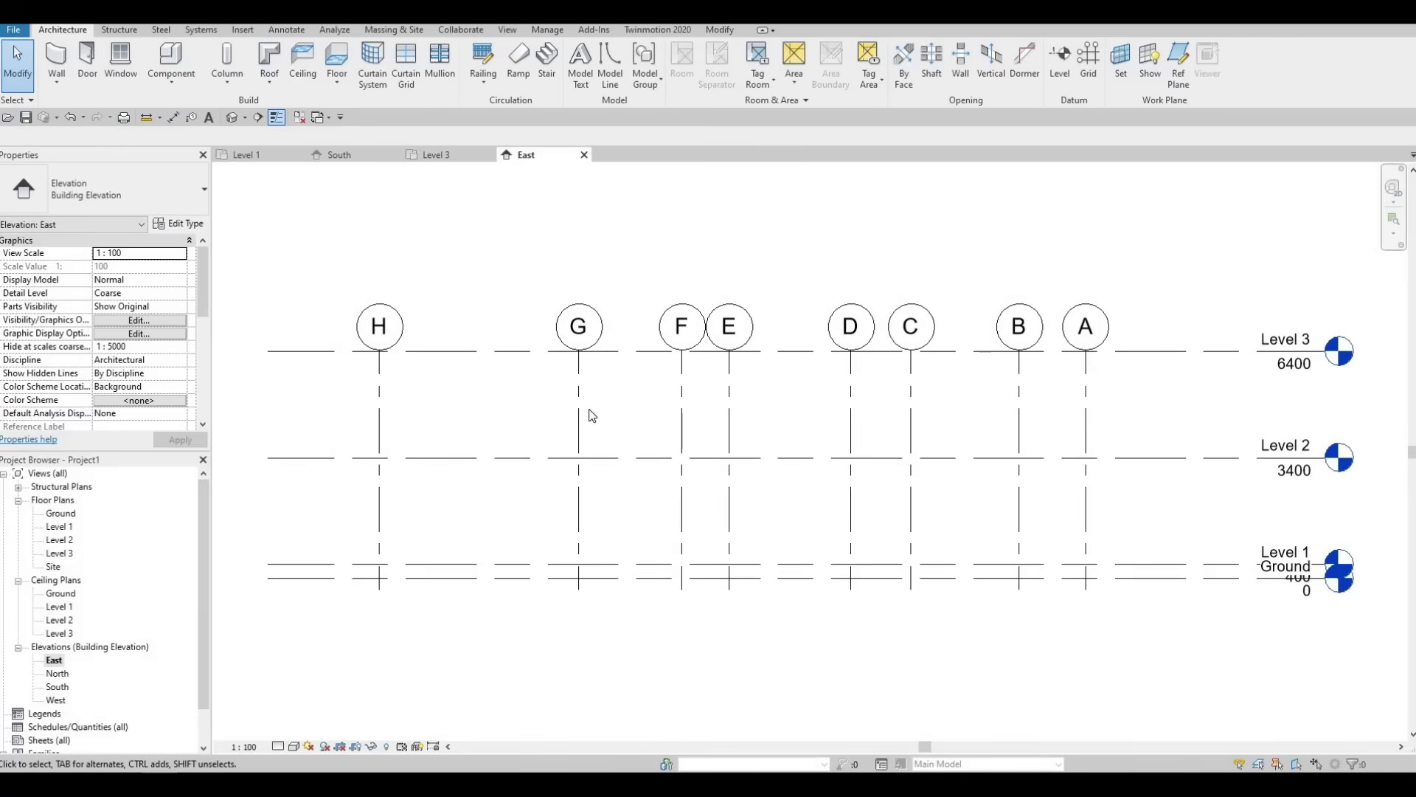
pyautogui.moveTo(698, 432); pyautogui.dragTo(783, 421, button='middle')
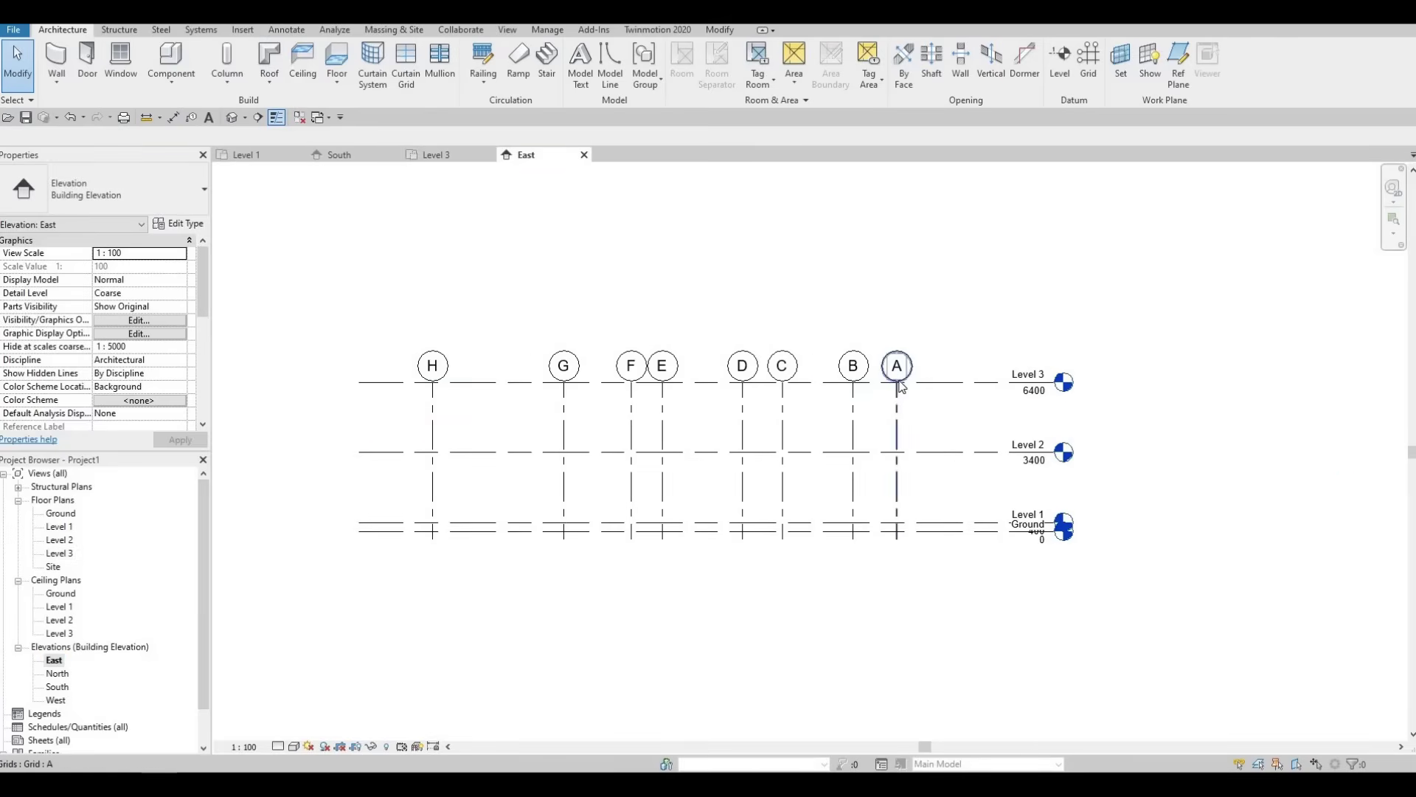
pyautogui.click(898, 400)
pyautogui.moveTo(901, 313); pyautogui.dragTo(897, 301)
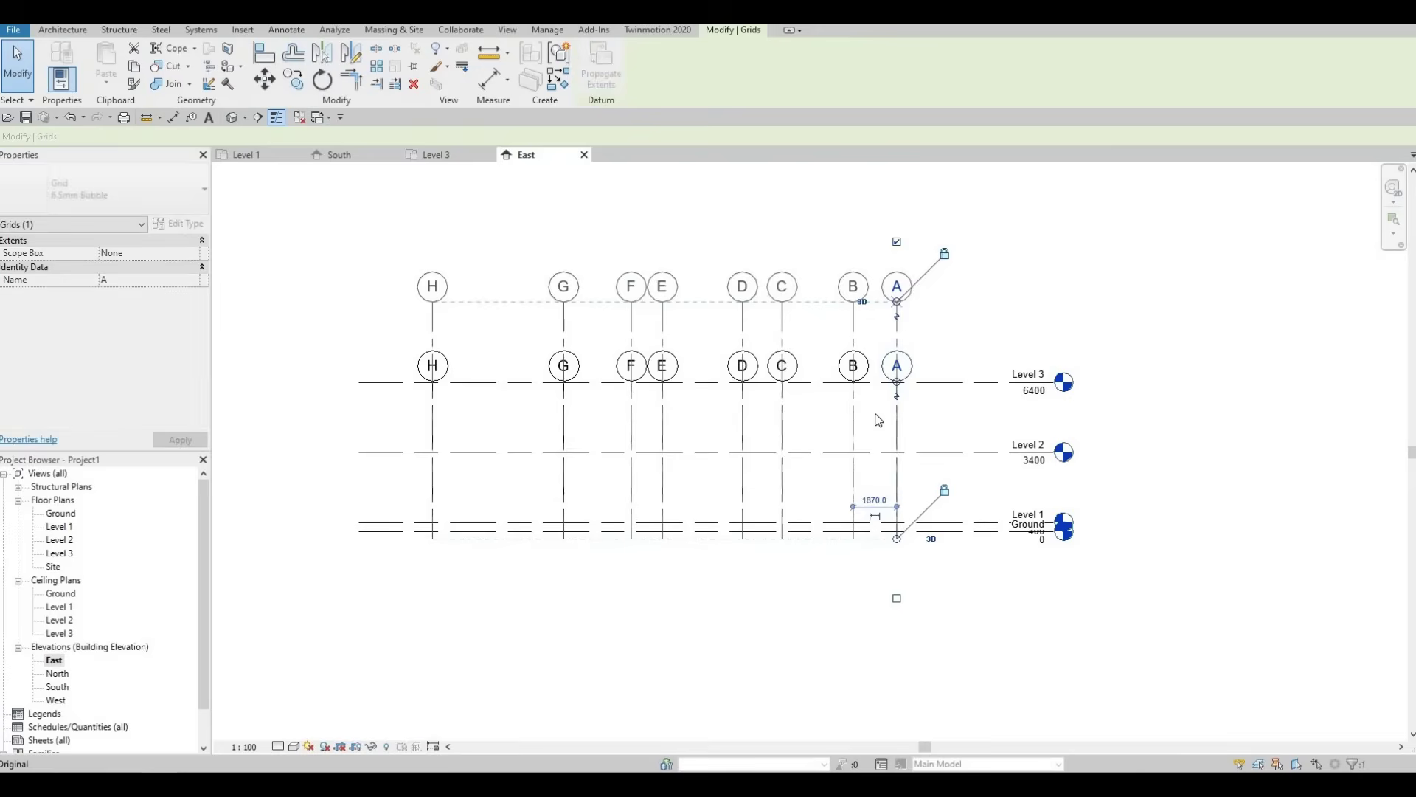
pyautogui.moveTo(448, 551); pyautogui.dragTo(451, 490, button='middle')
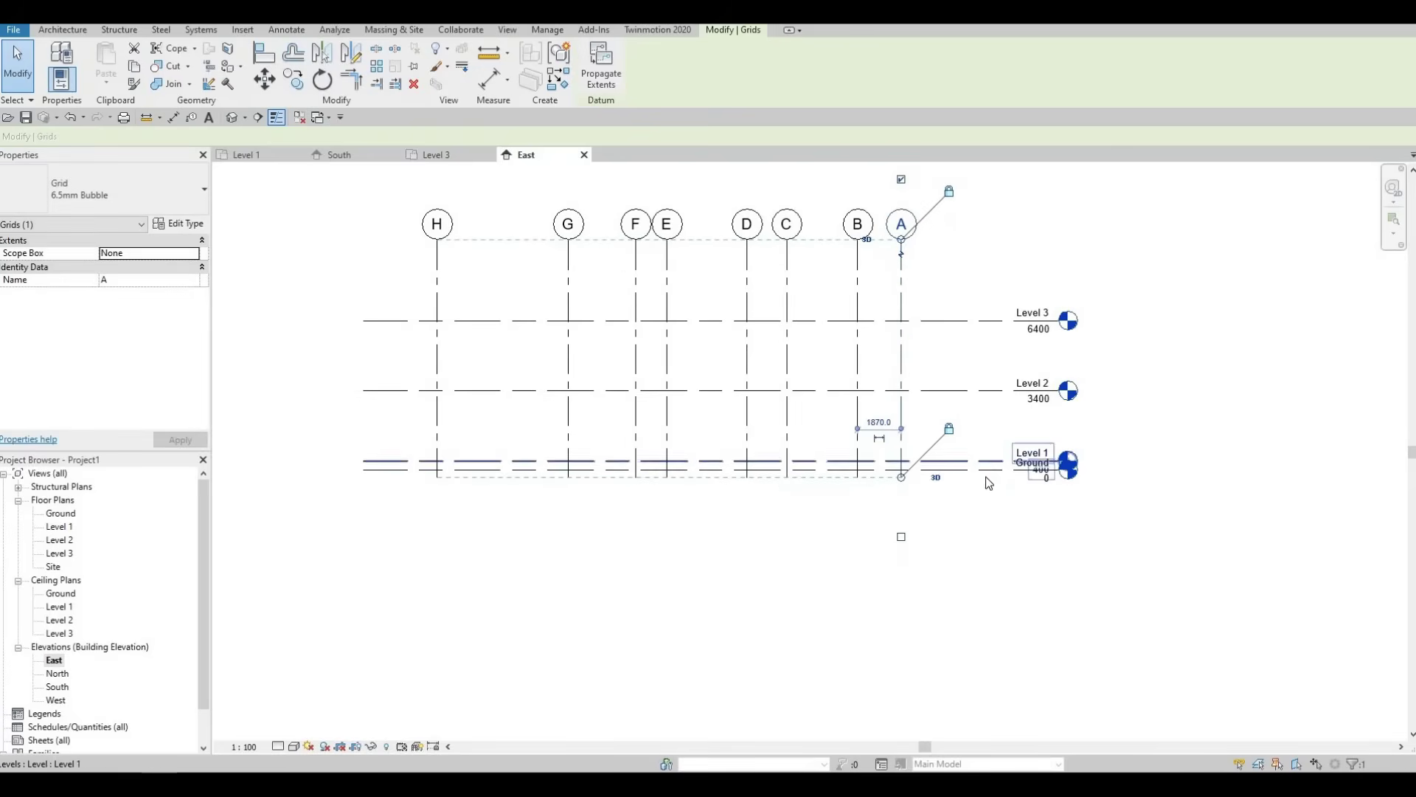
# Add an elbow to the Ground level head in the East elevation and shape it so the label sits clear below Level 1's.
pyautogui.scroll(3, 1037, 476)
pyautogui.click(1036, 461)
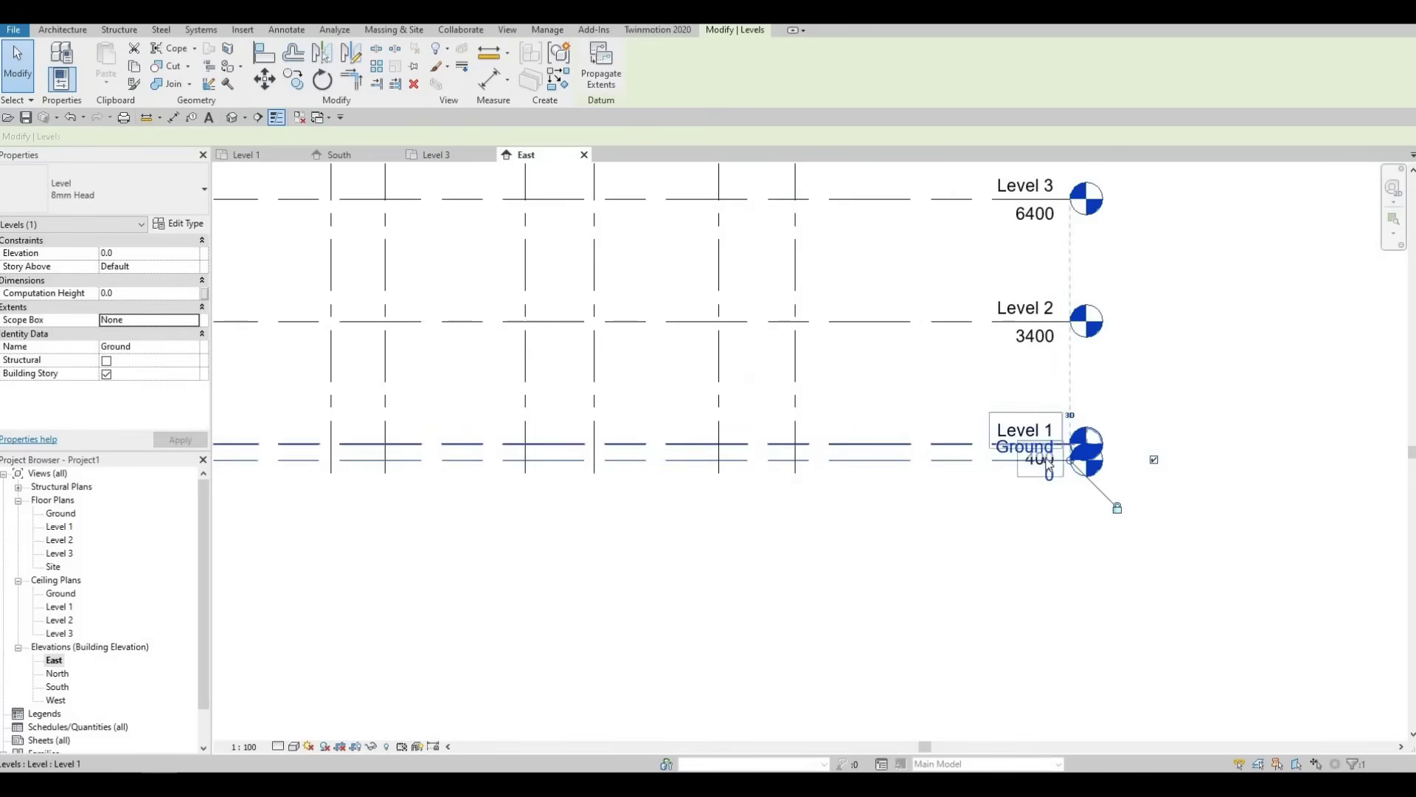
pyautogui.click(1047, 486)
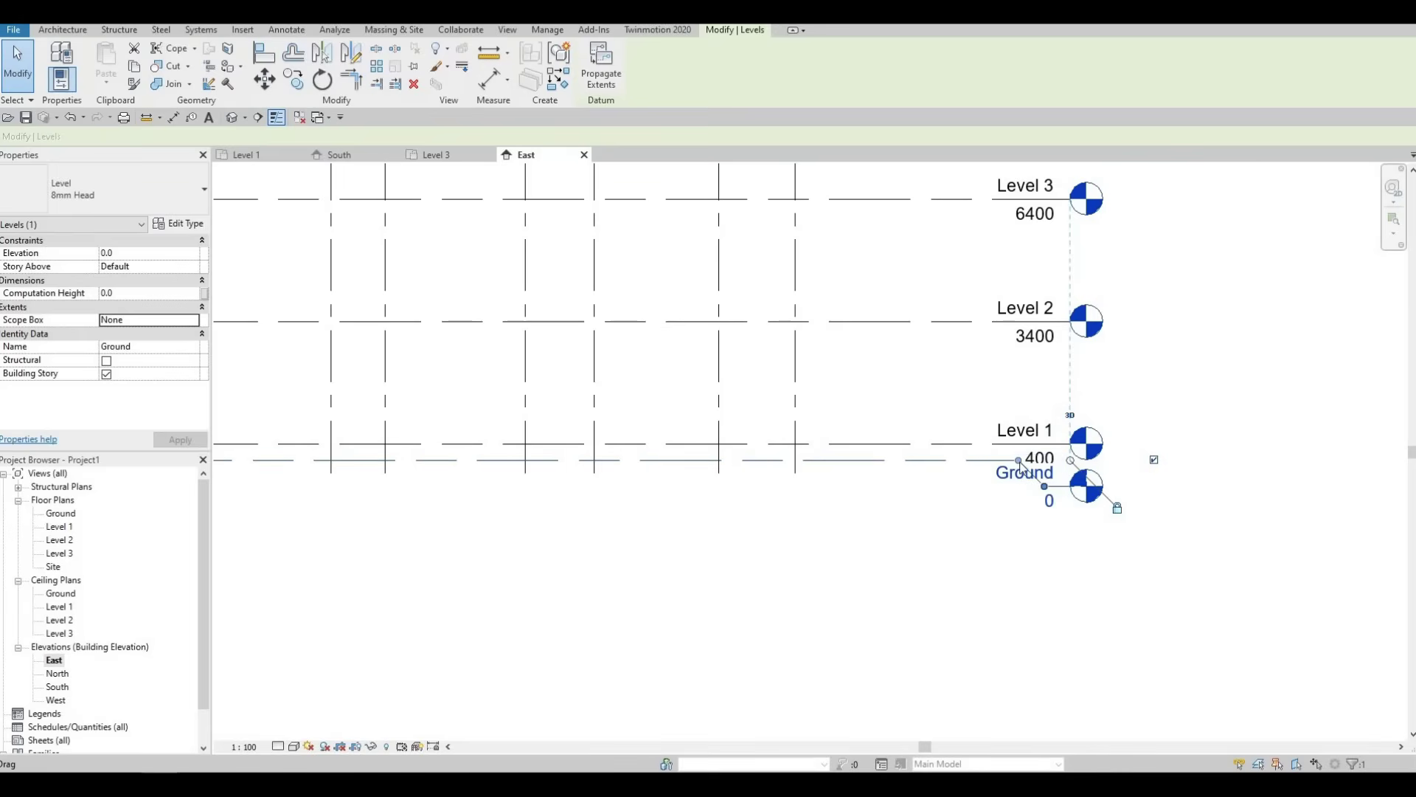
pyautogui.moveTo(931, 464); pyautogui.dragTo(1013, 506)
pyautogui.moveTo(1052, 461); pyautogui.dragTo(1051, 461)
pyautogui.click(950, 519)
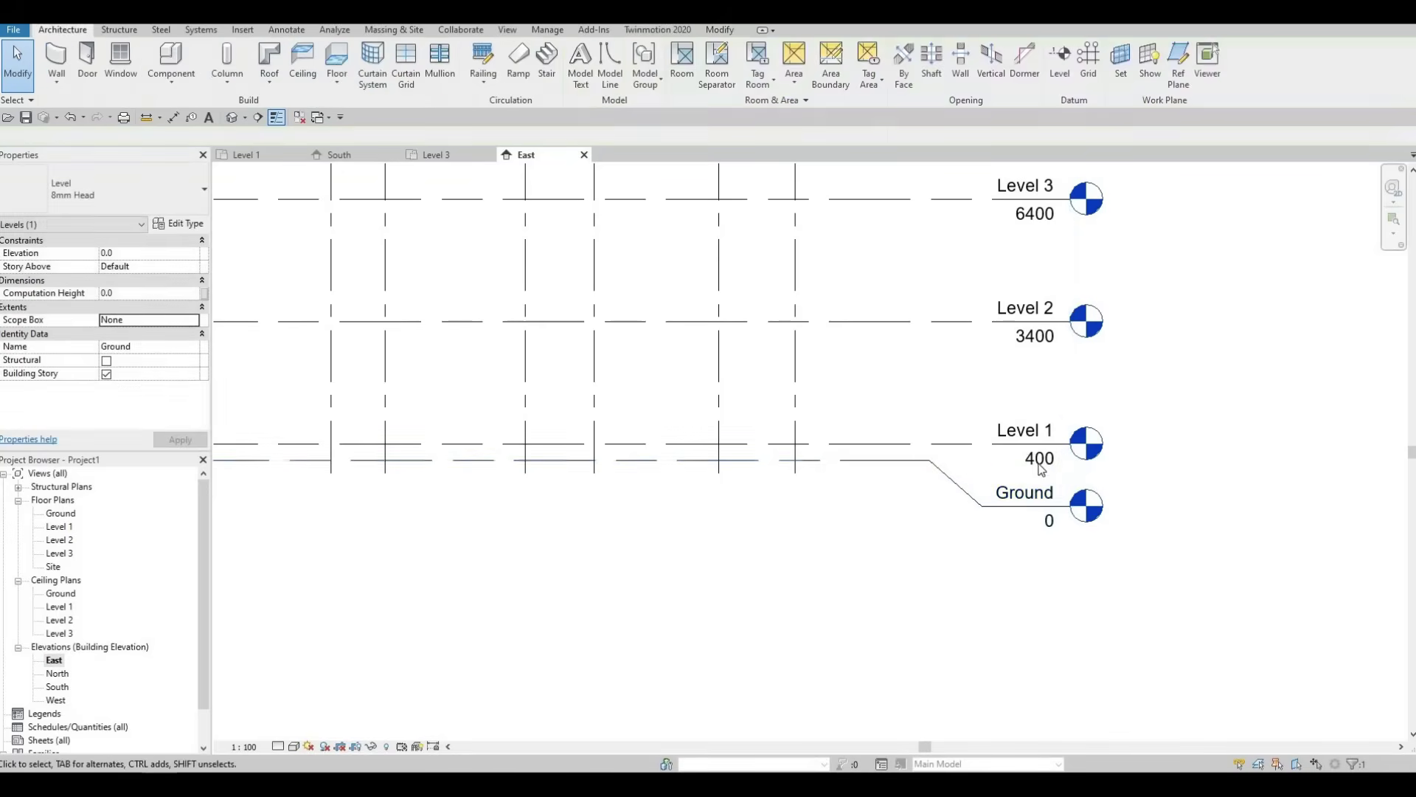
pyautogui.scroll(-5, 1009, 505)
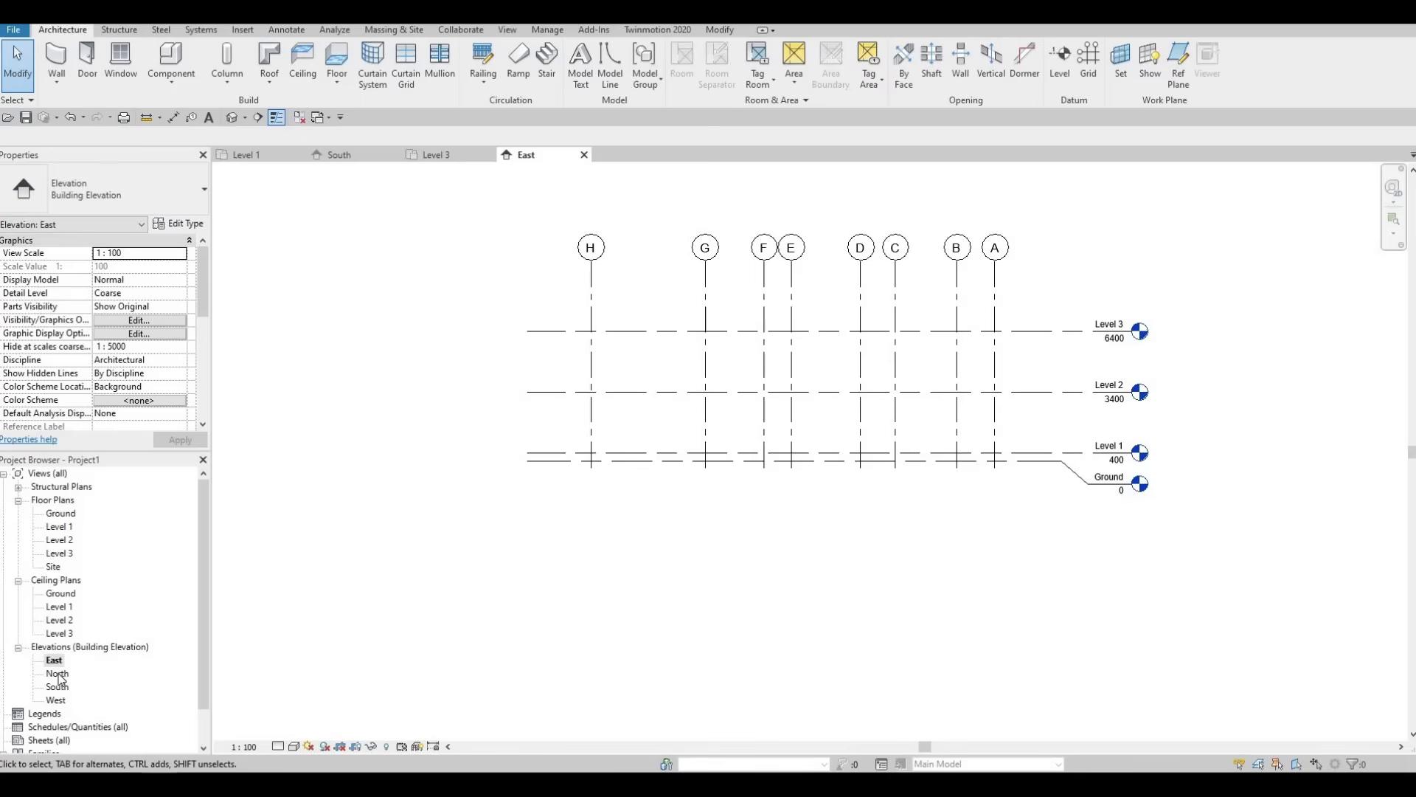
# Open the North elevation and add an elbow to the Ground level head, shaped to drop its label clear of Level 1's.
pyautogui.doubleClick(59, 673)
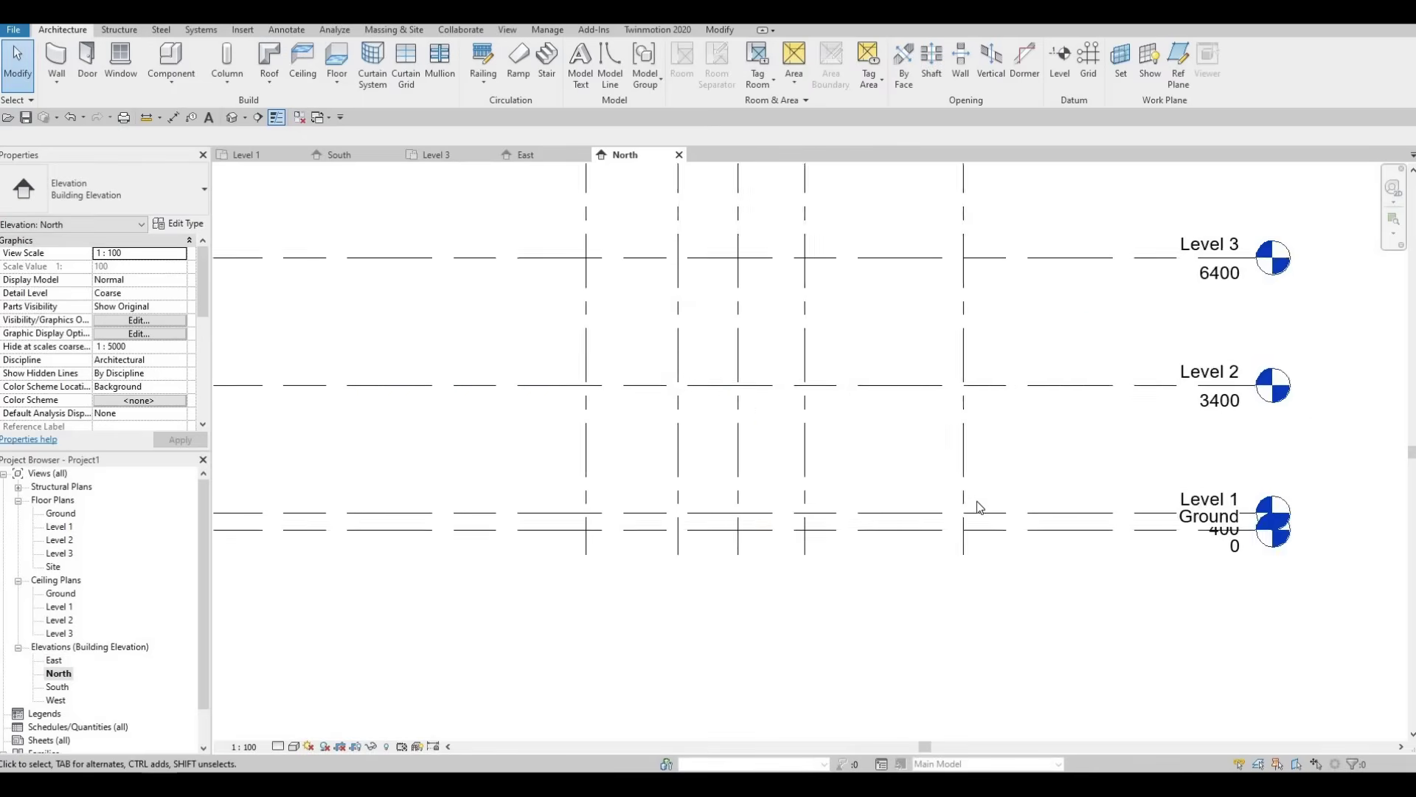
pyautogui.scroll(-2, 976, 501)
pyautogui.click(1027, 490)
pyautogui.scroll(2, 1018, 490)
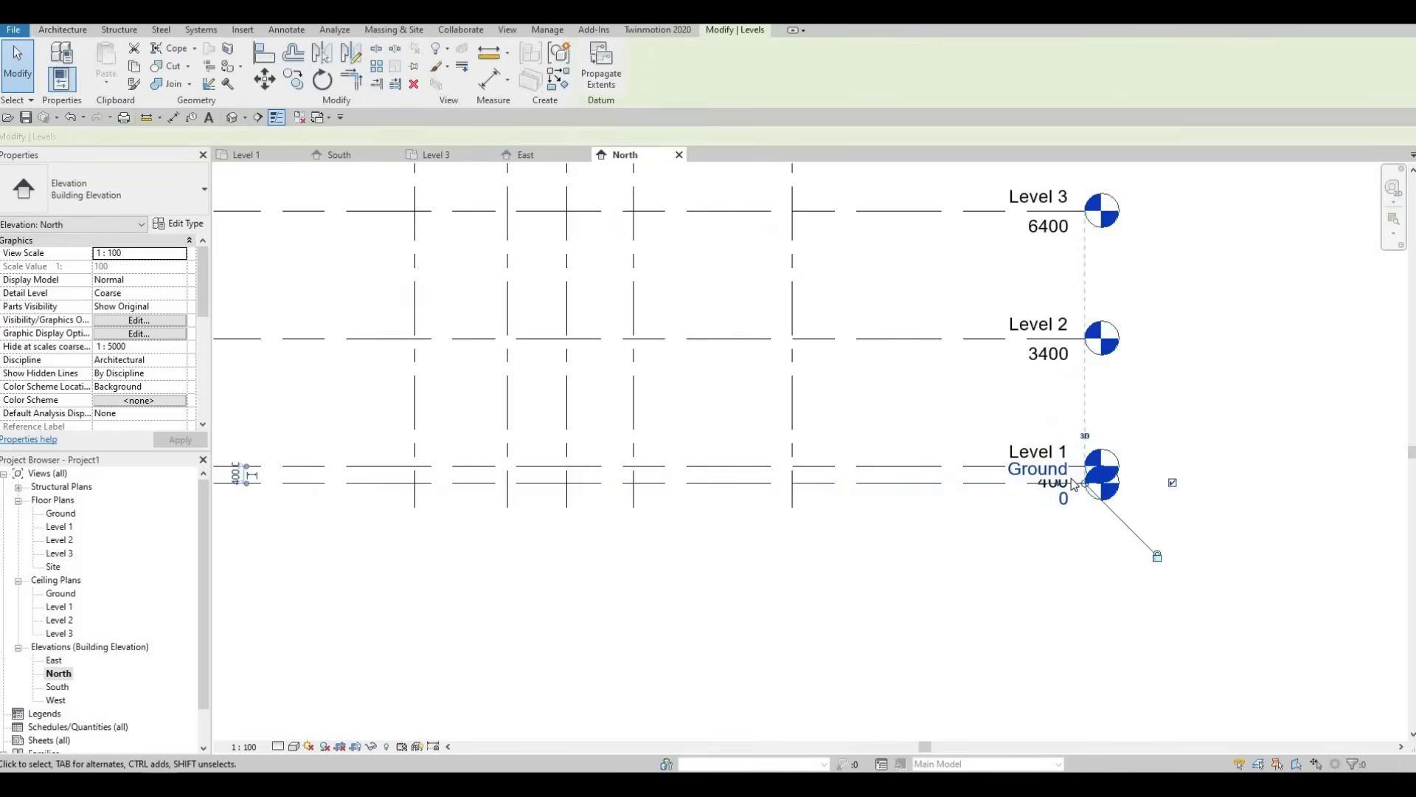
pyautogui.click(1062, 529)
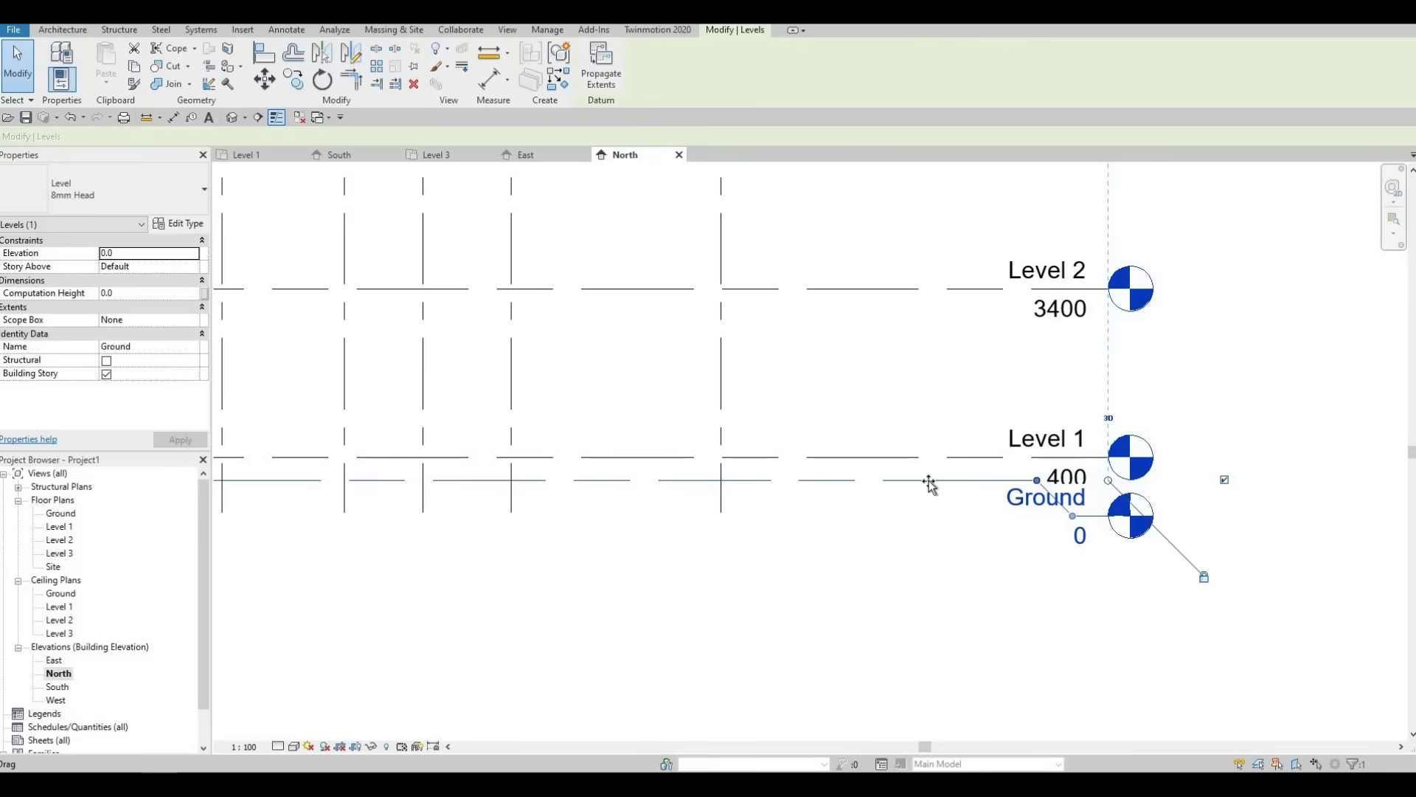
pyautogui.moveTo(929, 483); pyautogui.dragTo(973, 537)
pyautogui.press('Escape')
pyautogui.press('z')
pyautogui.press('f')
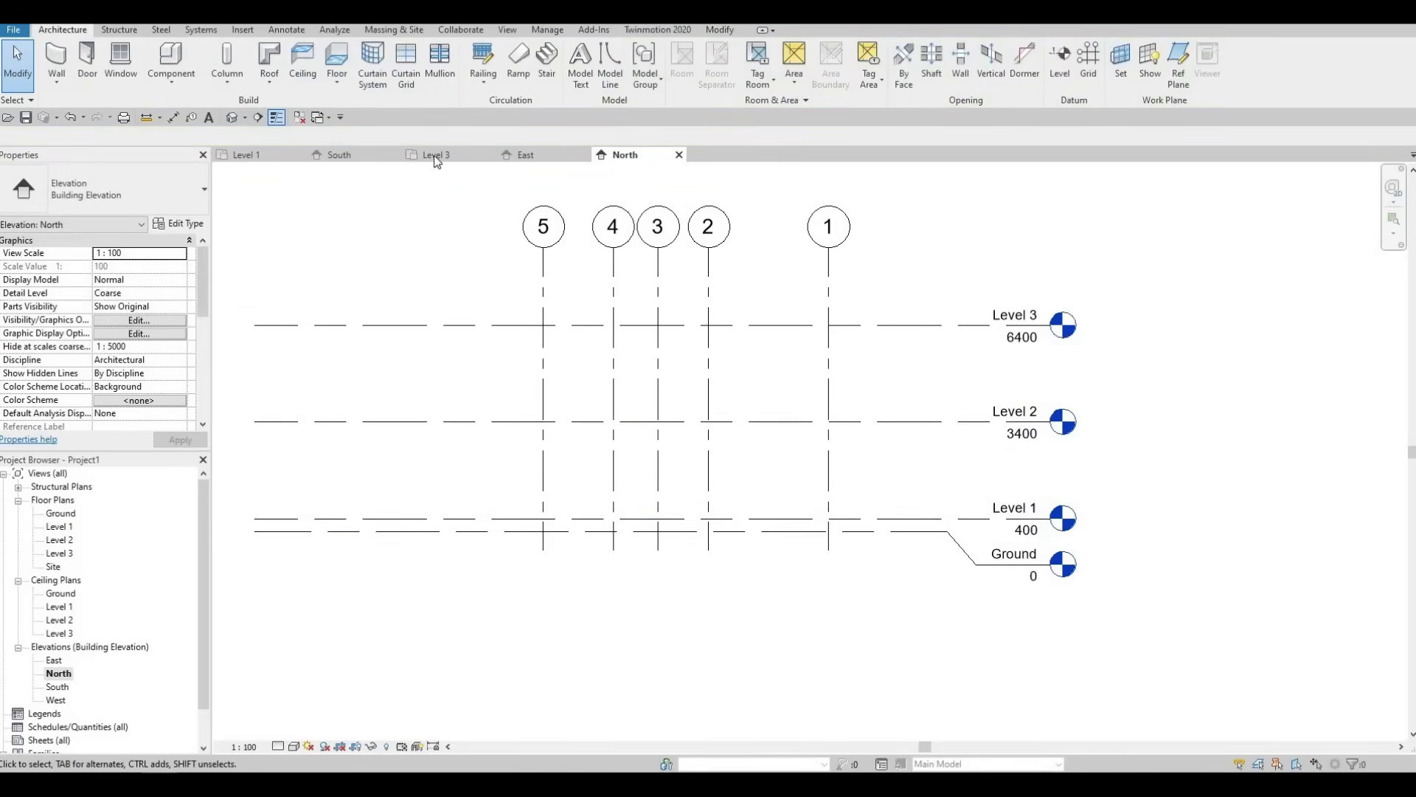
# In the East elevation, dimension the levels with an aligned chain from Ground to Level 3 and an overall dimension beside it.
pyautogui.hotkey('ctrl', 'Tab')
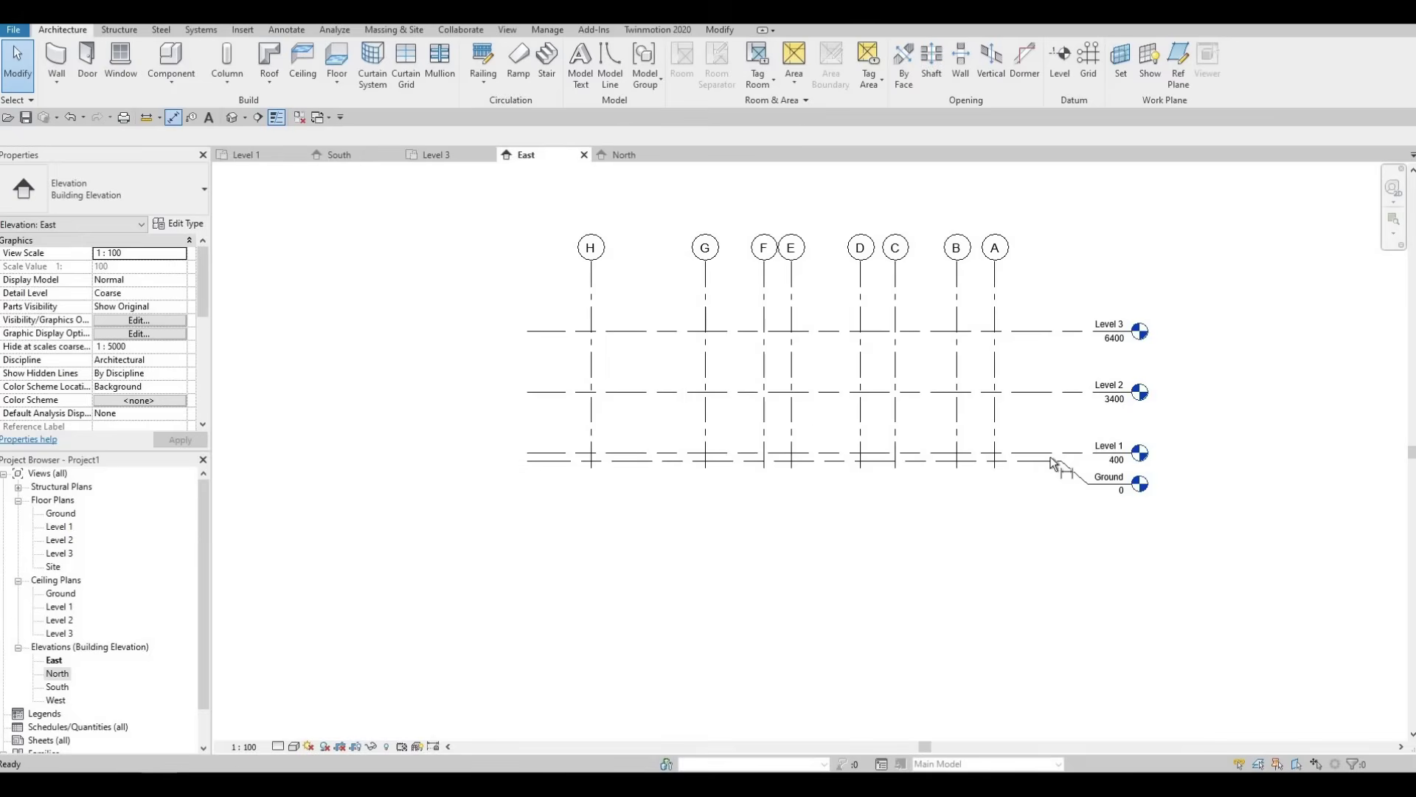
pyautogui.press('d')
pyautogui.press('i')
pyautogui.click(1038, 453)
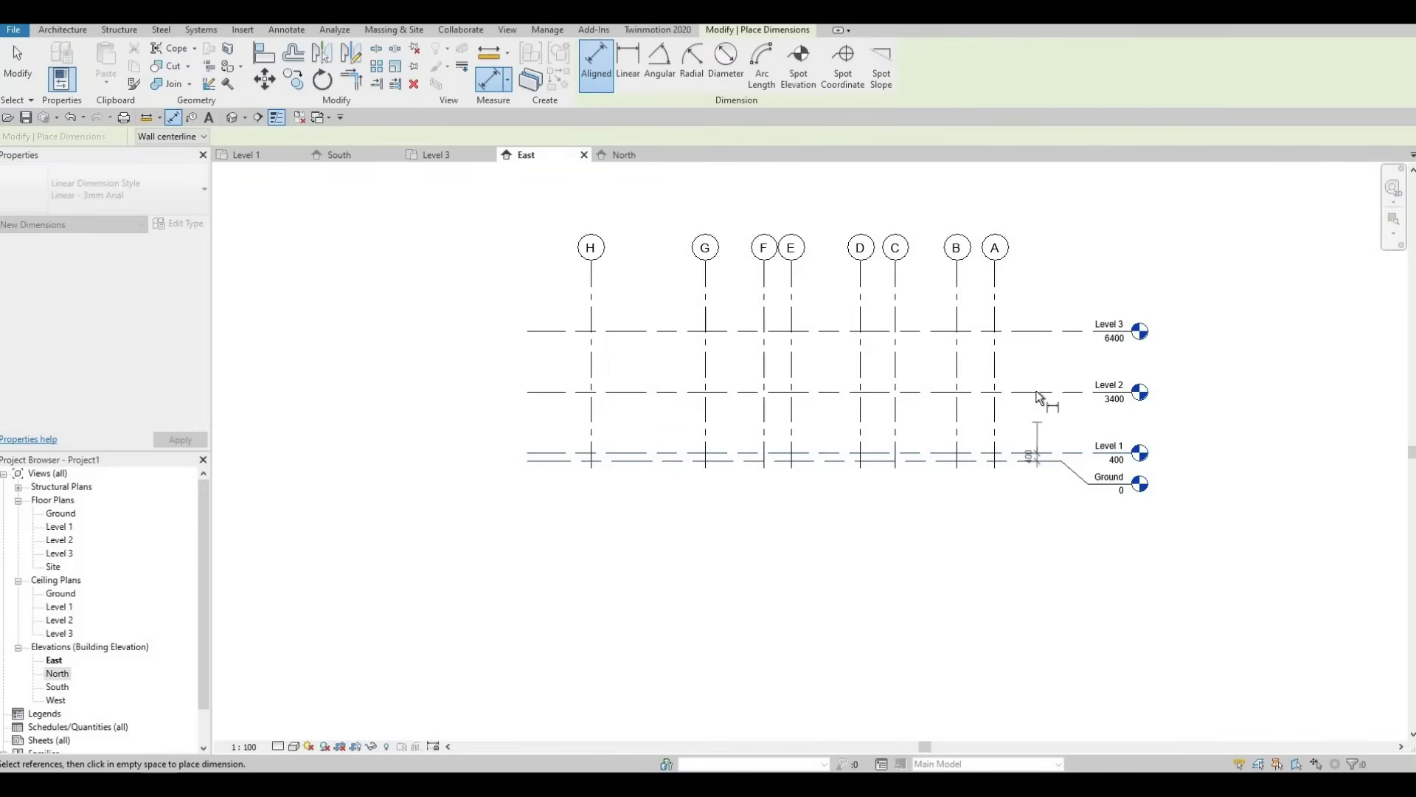
pyautogui.click(1037, 391)
pyautogui.click(1033, 331)
pyautogui.click(1033, 303)
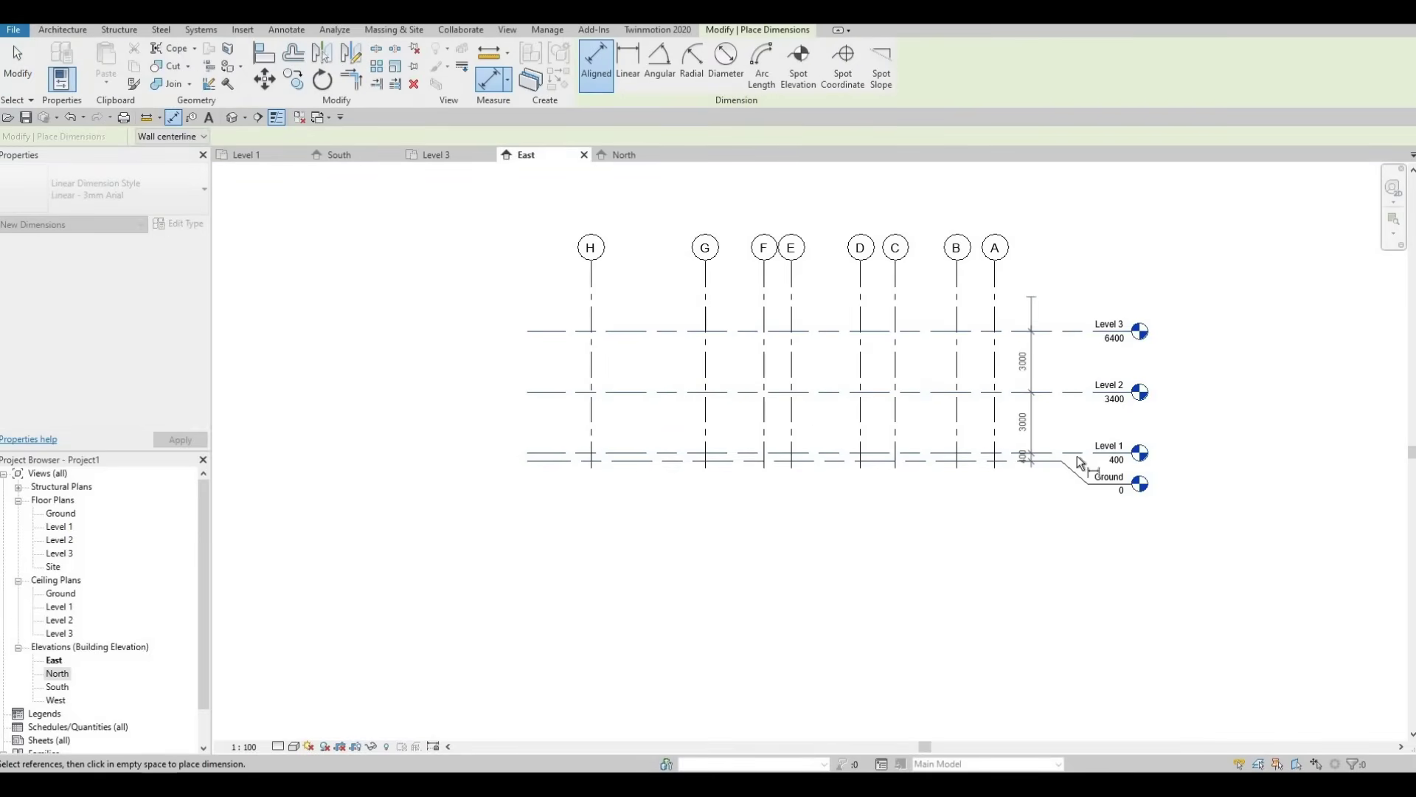
pyautogui.click(1077, 462)
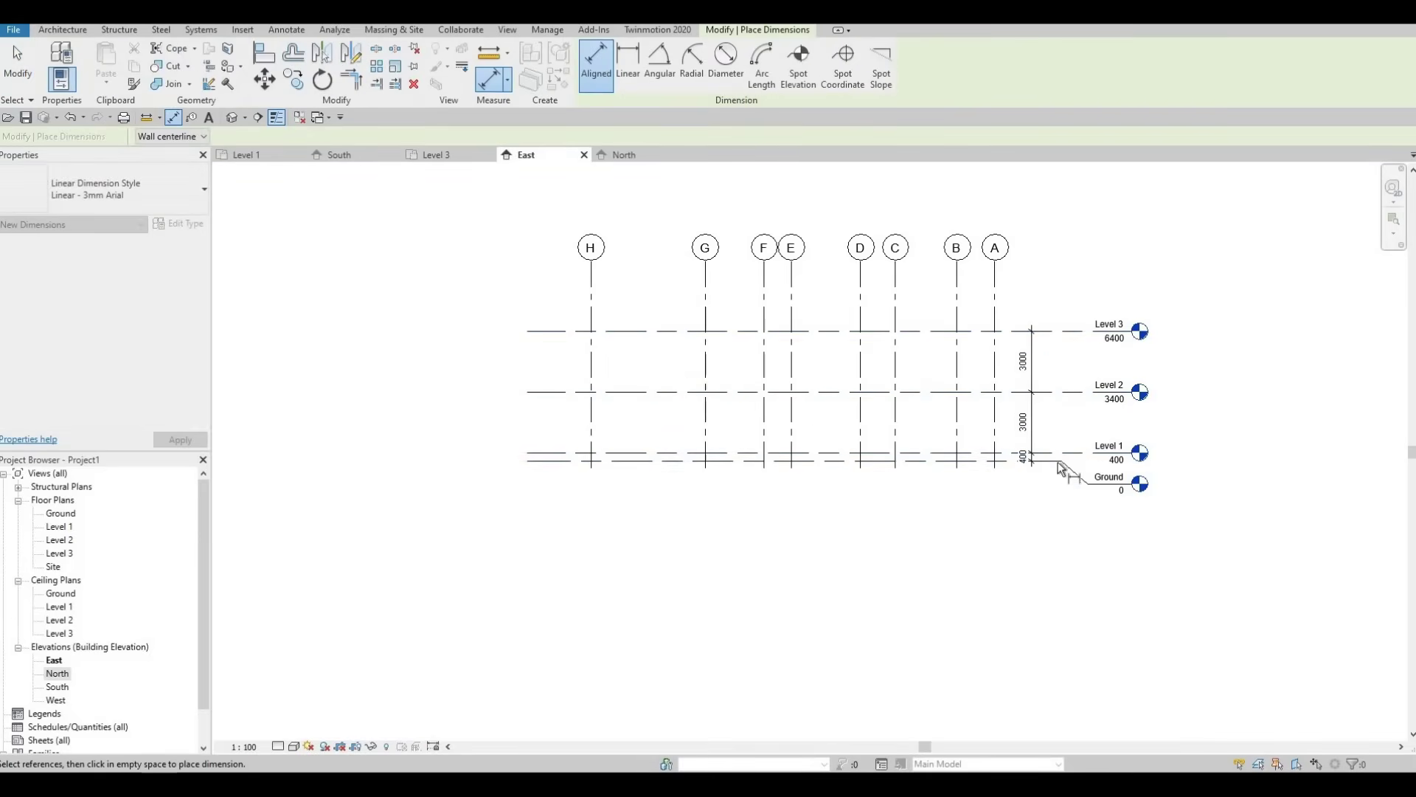
pyautogui.click(1051, 276)
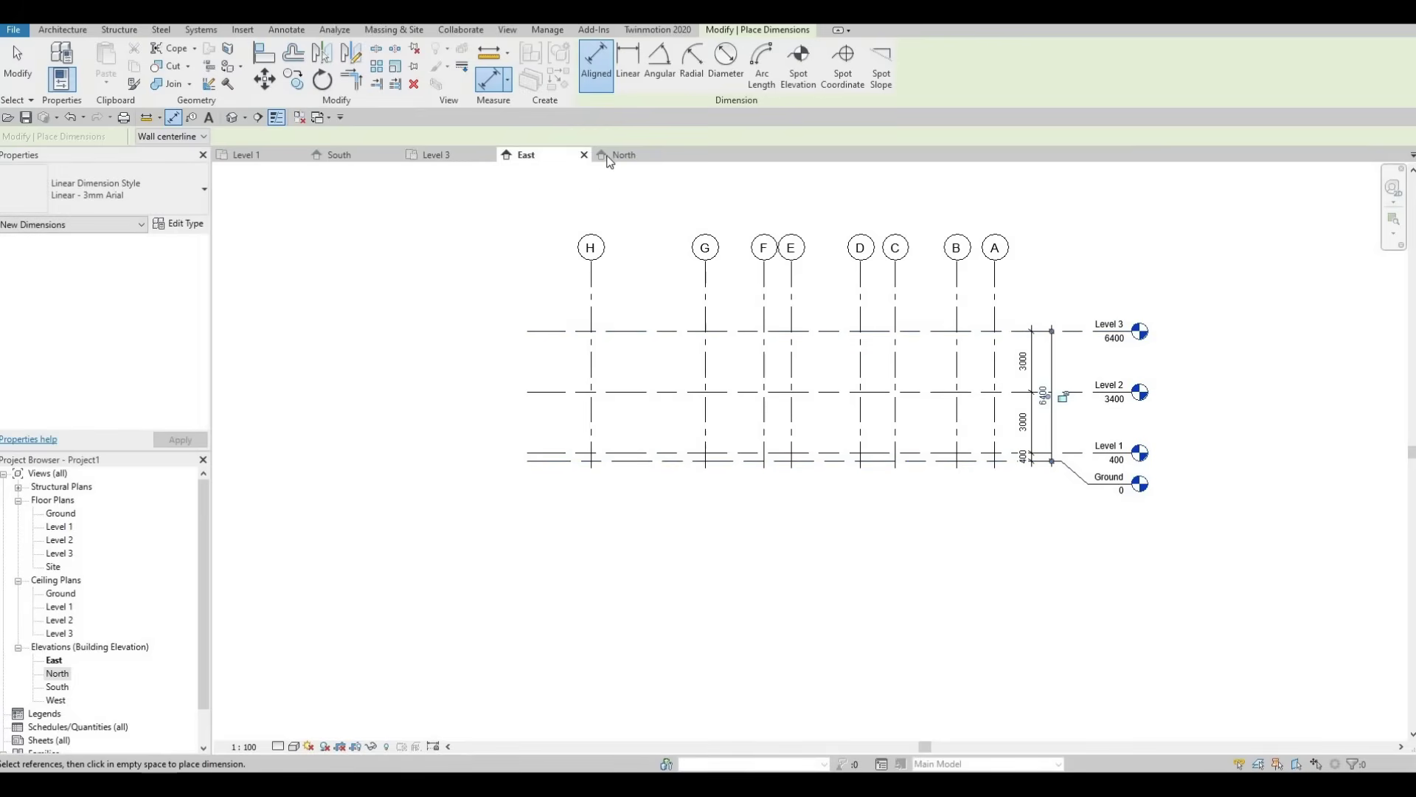
# In the North elevation, place an aligned dimension chain through Ground, Level 1, Level 2 and Level 3 beside grid 1.
pyautogui.hotkey('ctrl', 'Tab')
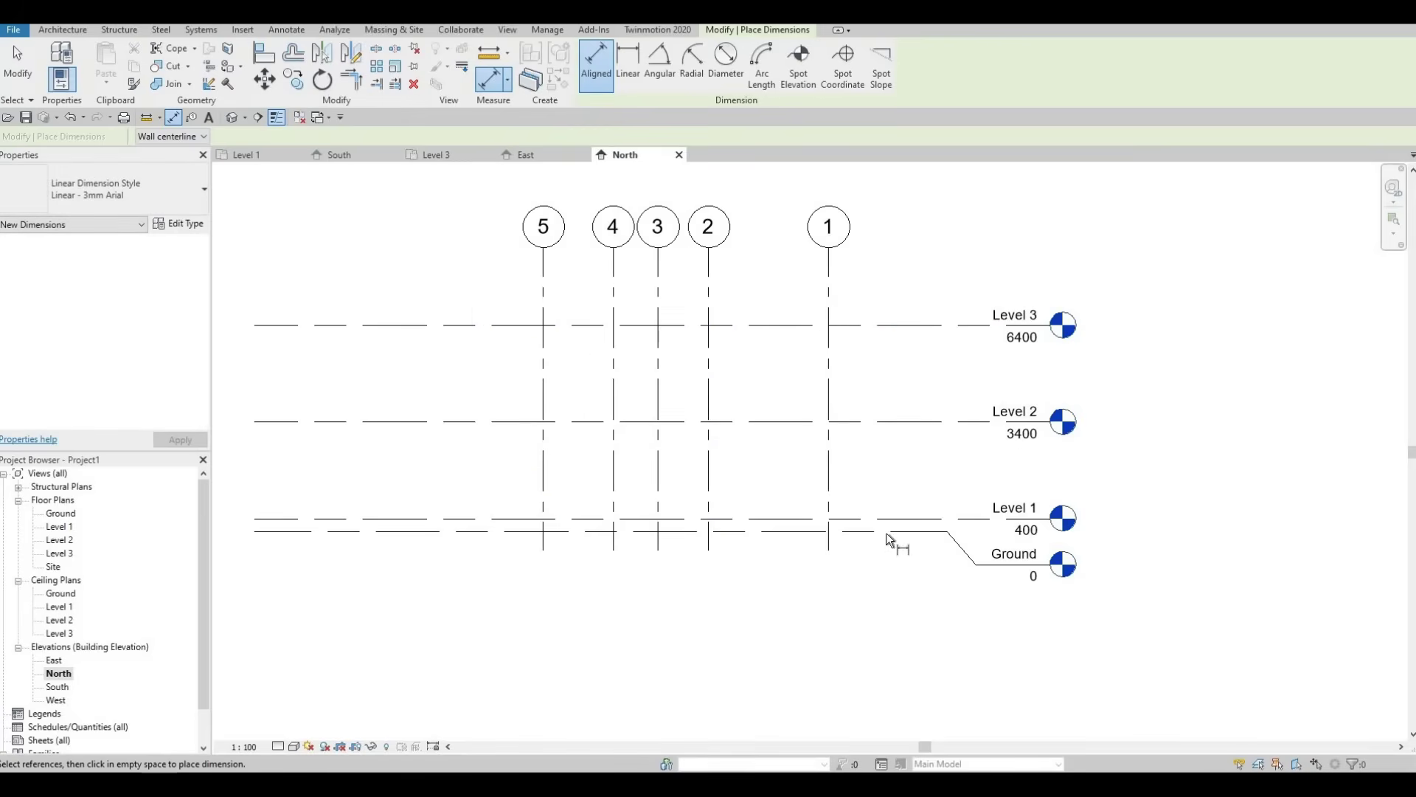
pyautogui.click(887, 529)
pyautogui.click(887, 518)
pyautogui.click(885, 422)
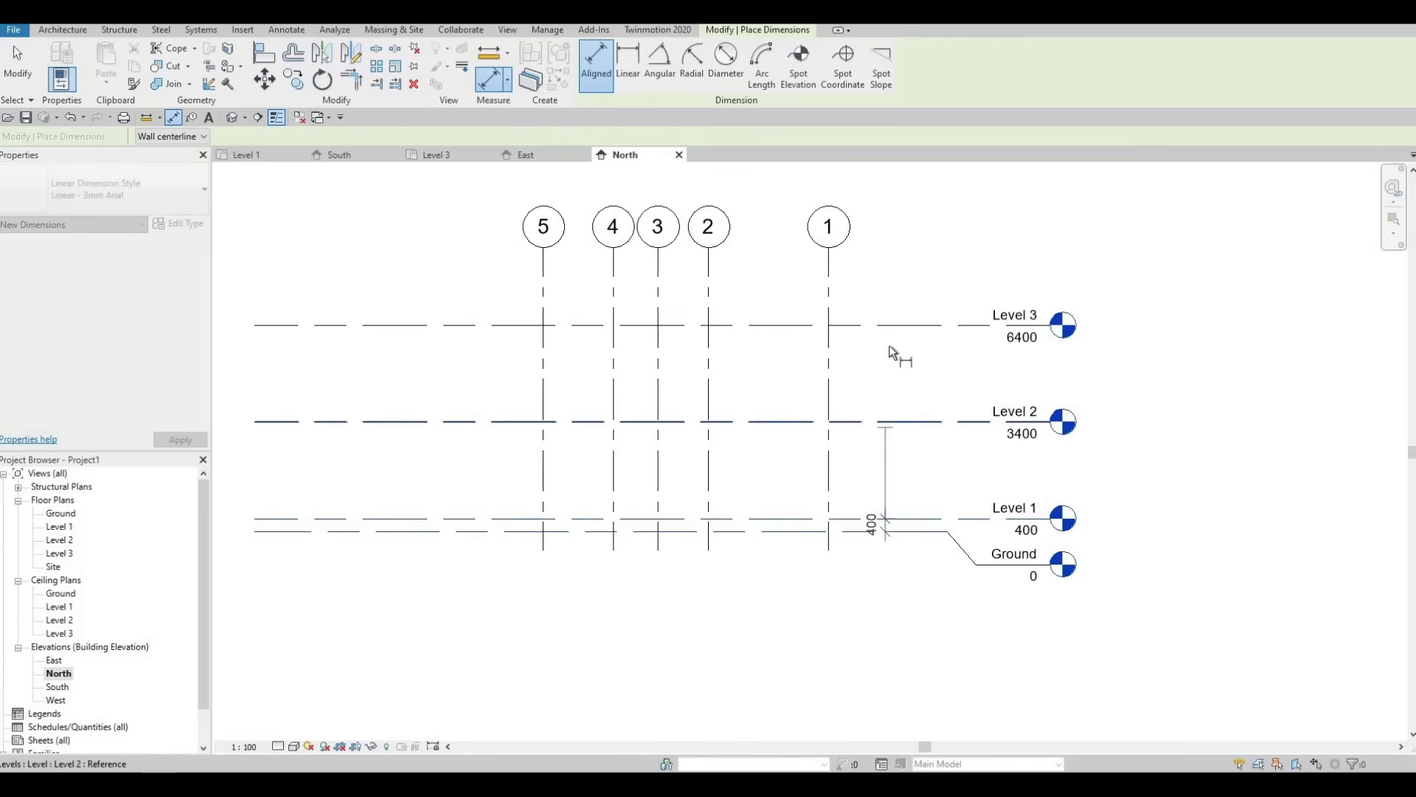
pyautogui.click(884, 325)
pyautogui.click(880, 281)
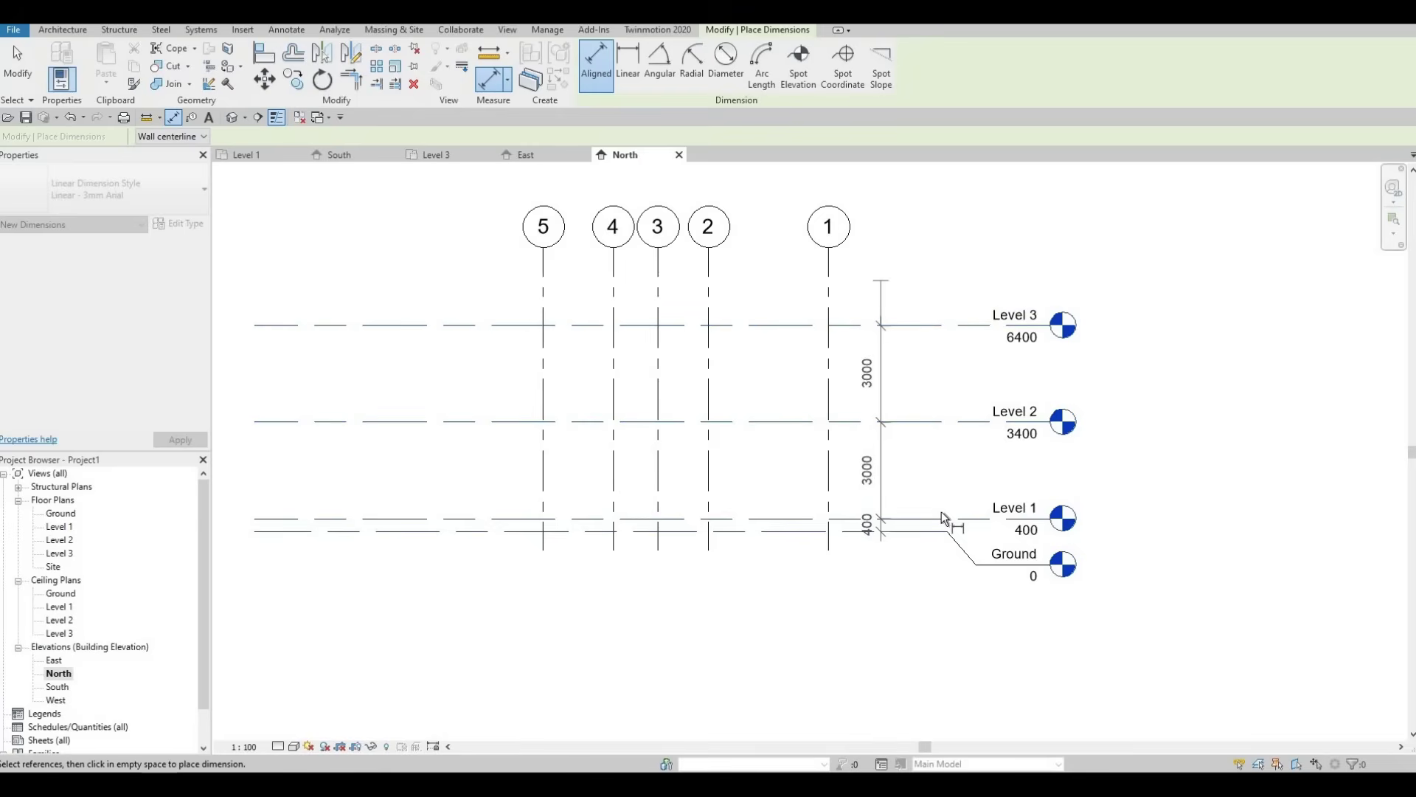
# Add an overall aligned dimension from Ground to Level 3 outside the North elevation's chain.
pyautogui.click(931, 533)
pyautogui.click(916, 325)
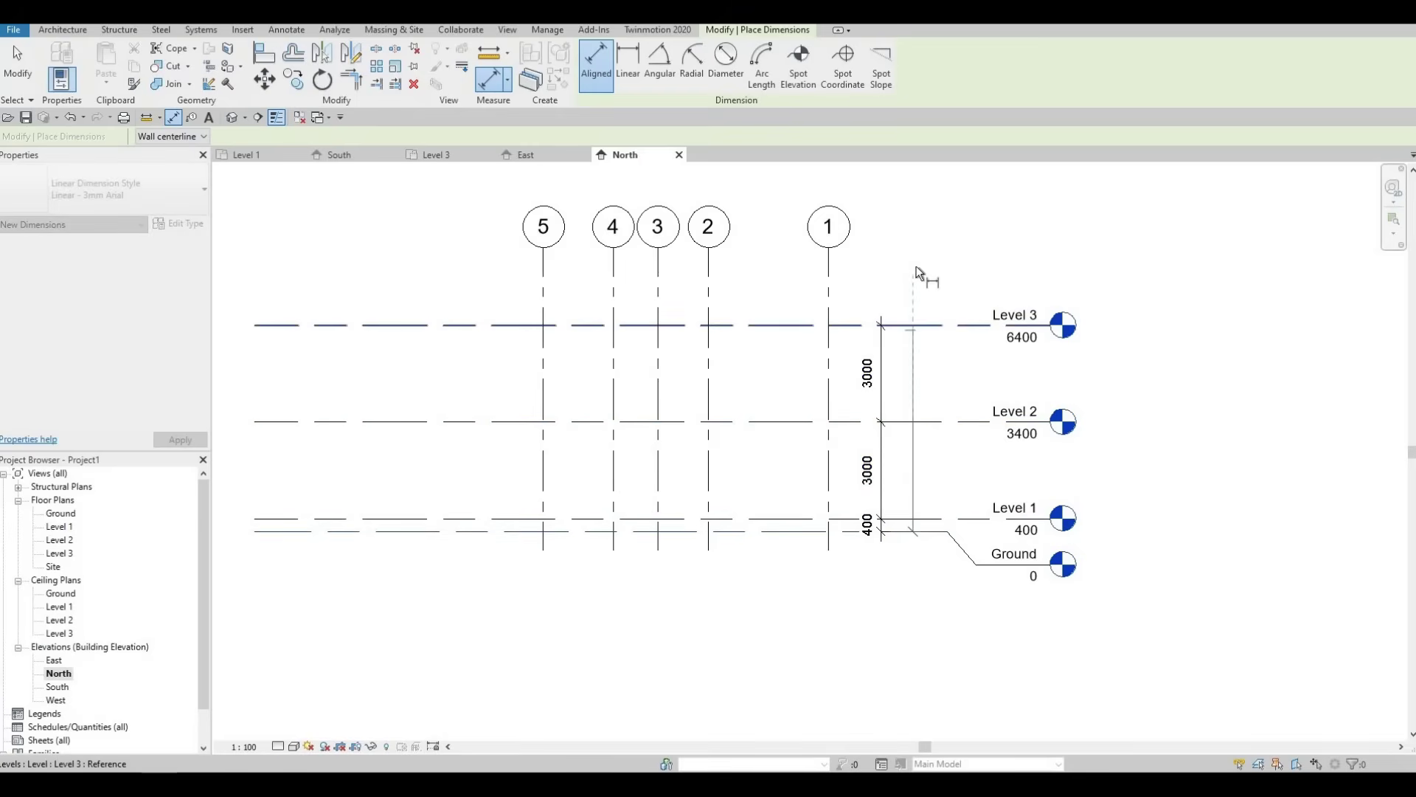
pyautogui.click(921, 414)
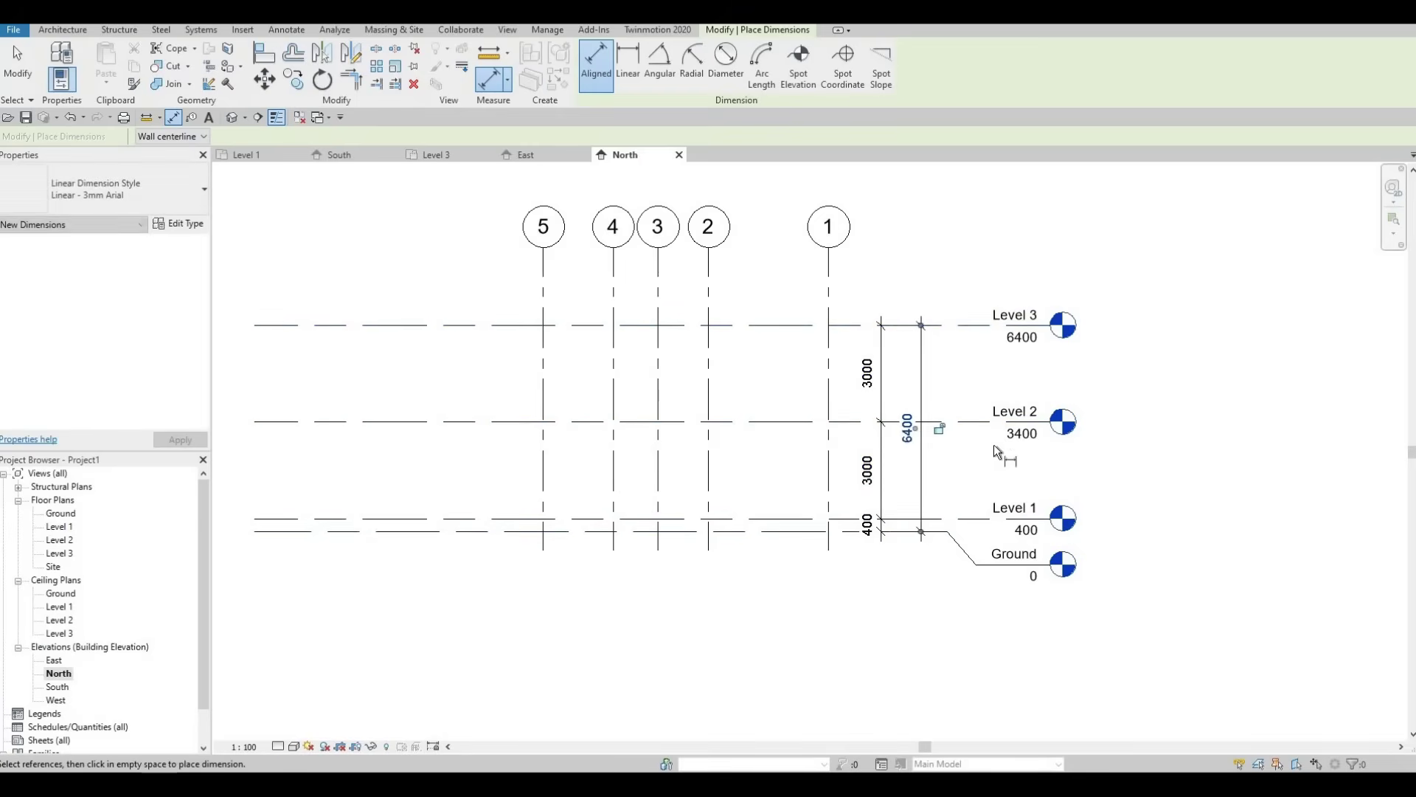
pyautogui.press('F1')
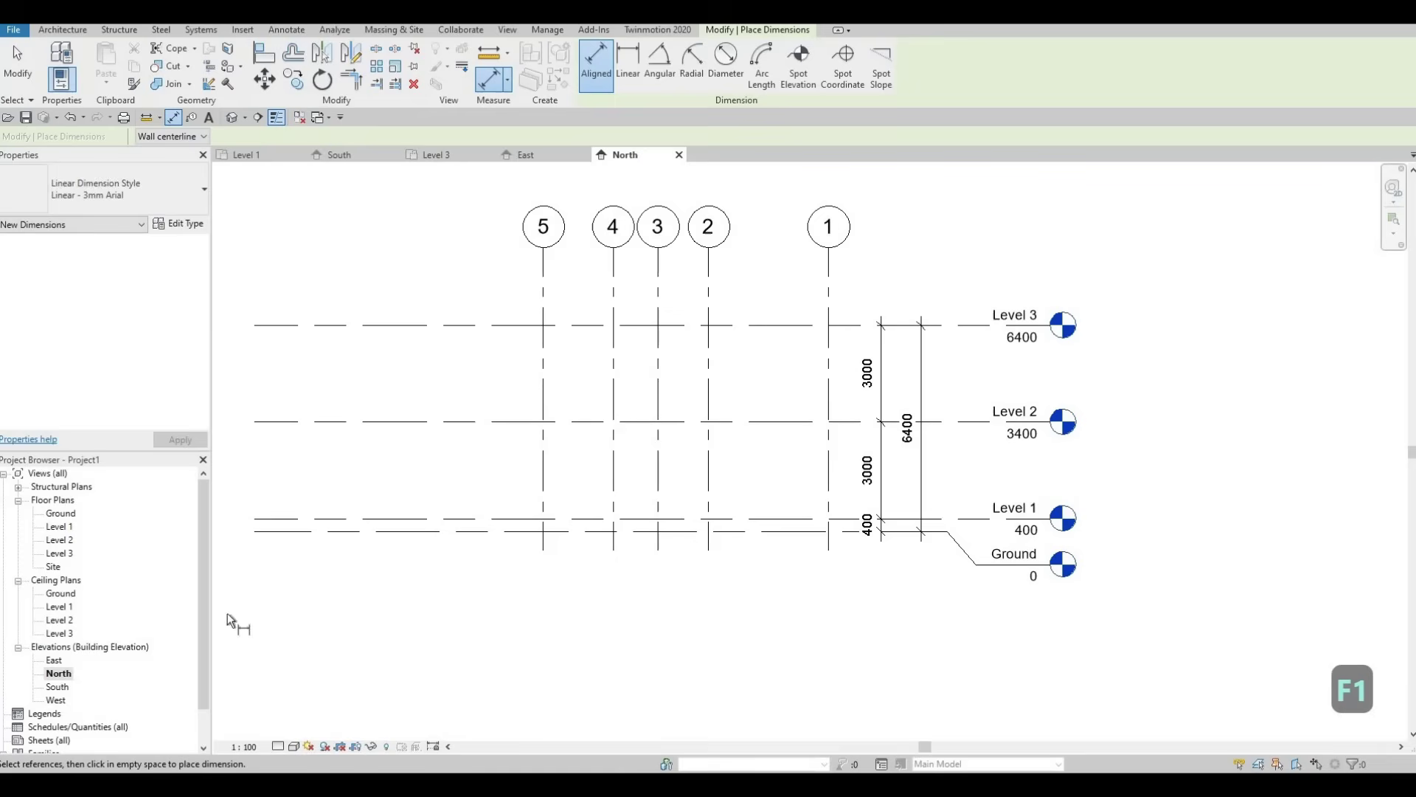
# Open the West elevation, extend the level heads farther beyond grid H, and shorten the levels' opposite ends toward grid A.
pyautogui.doubleClick(56, 701)
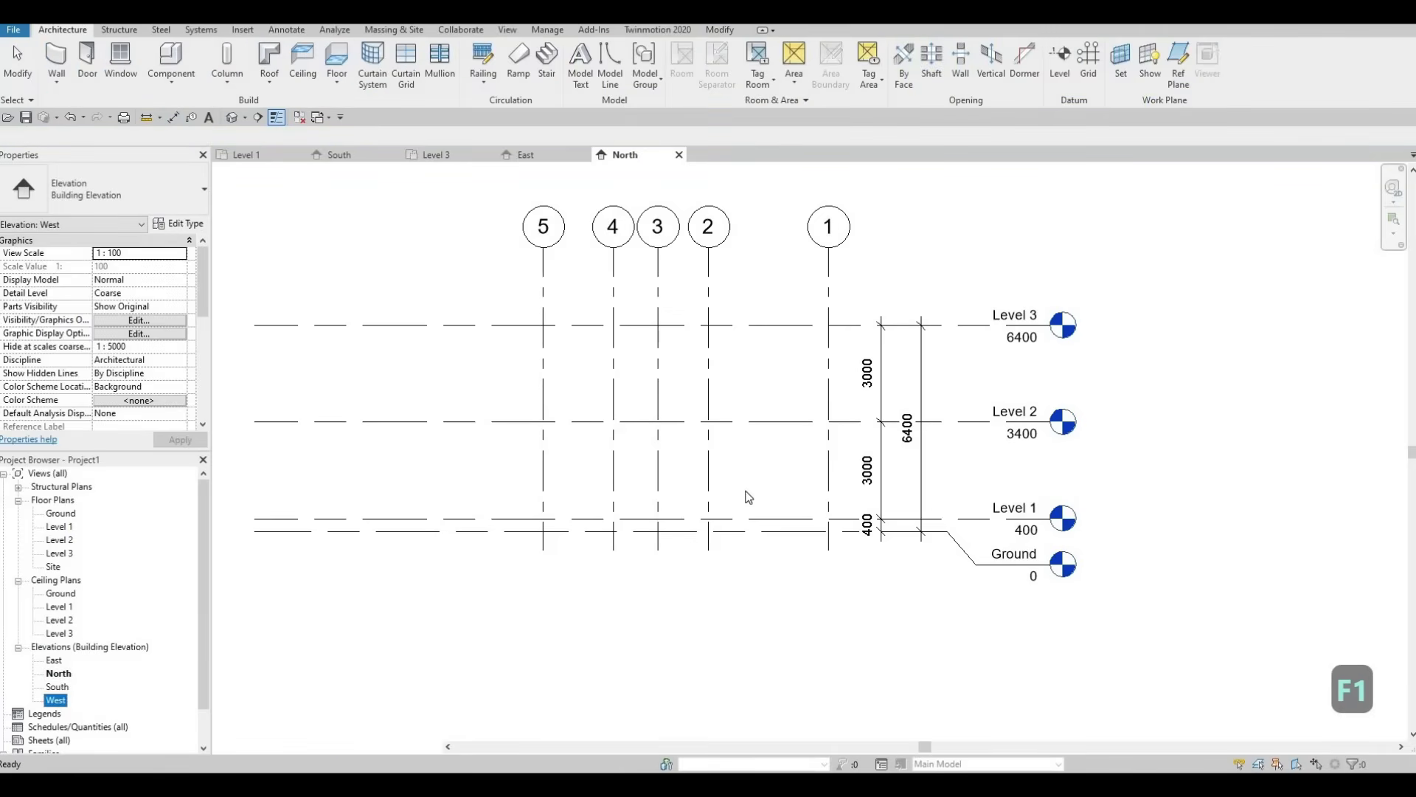
pyautogui.scroll(1, 832, 381)
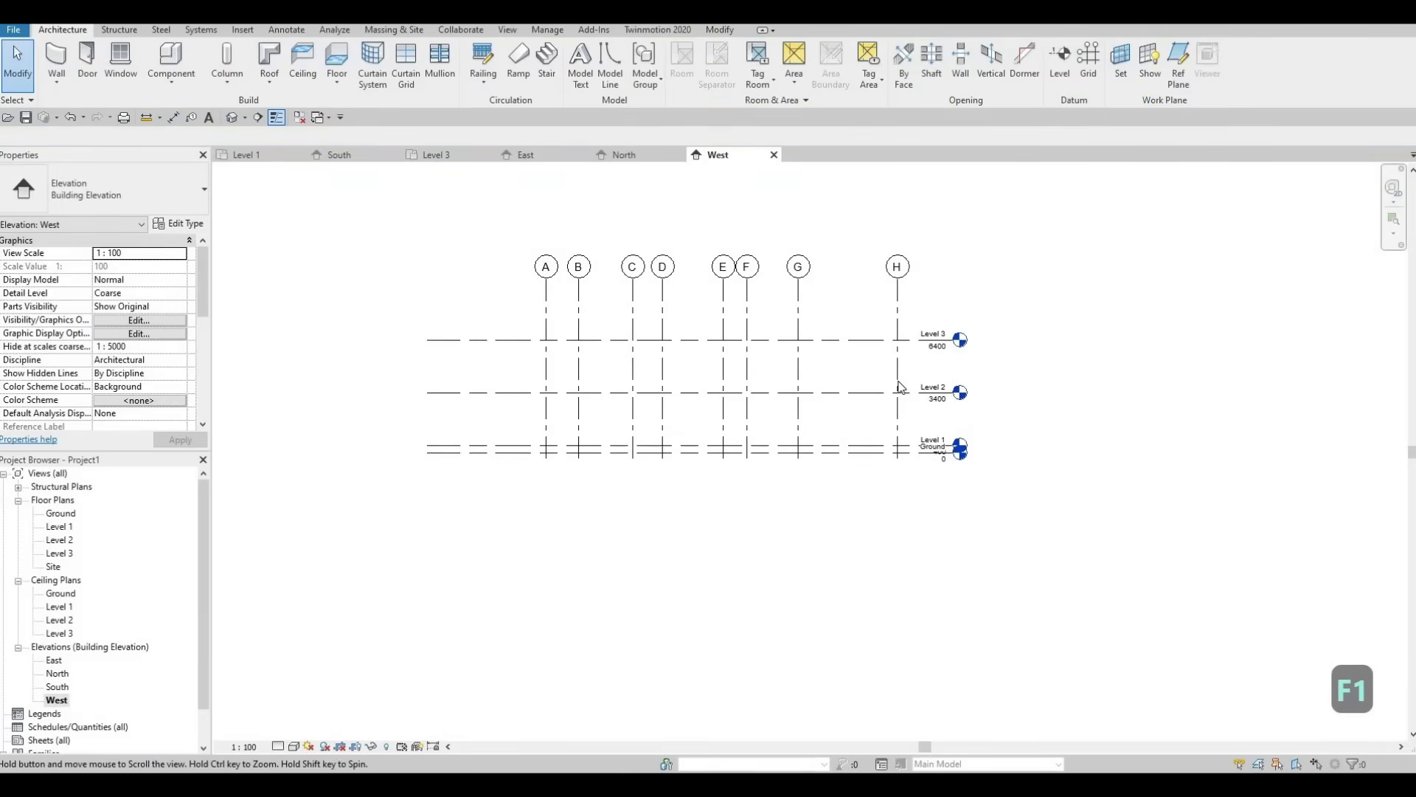
pyautogui.scroll(-1, 919, 354)
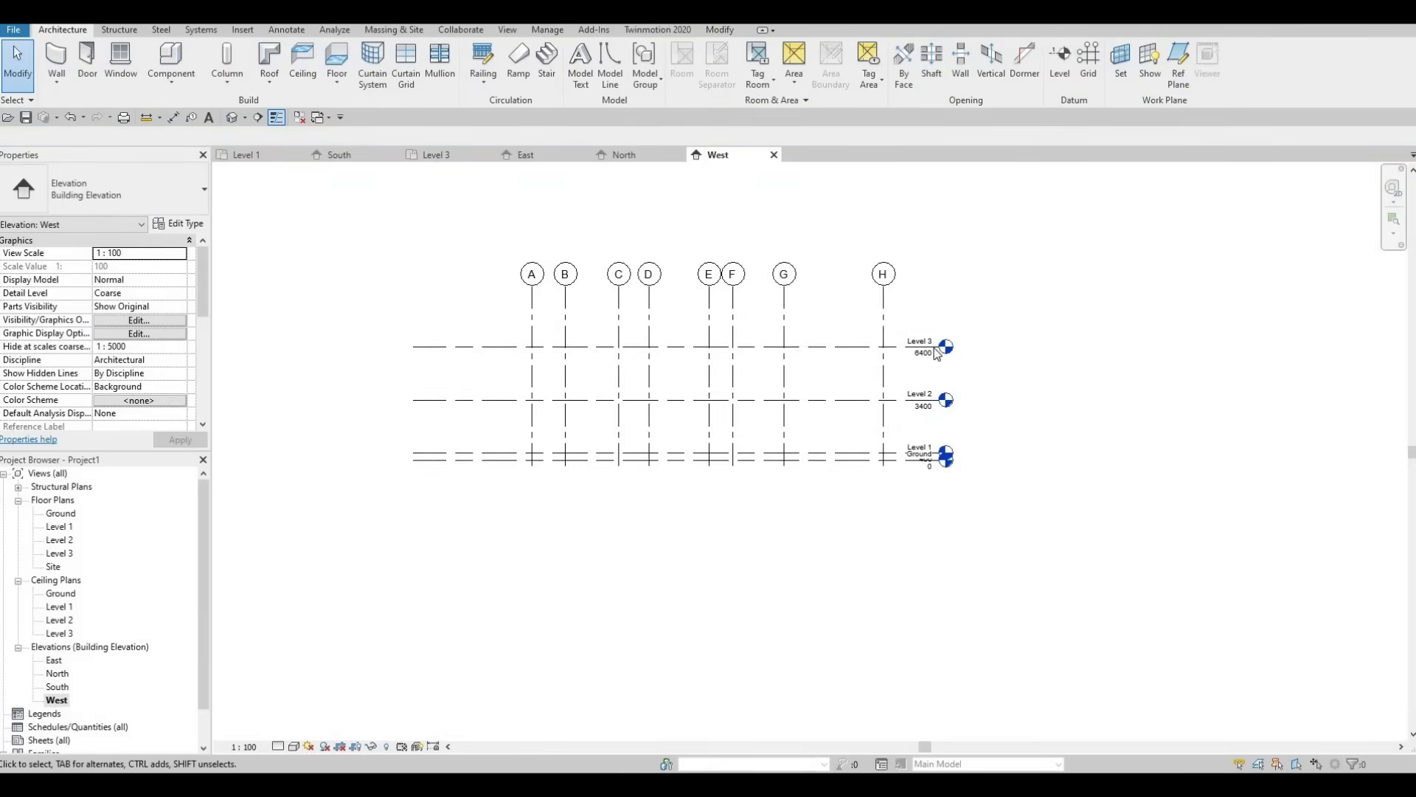
pyautogui.click(935, 357)
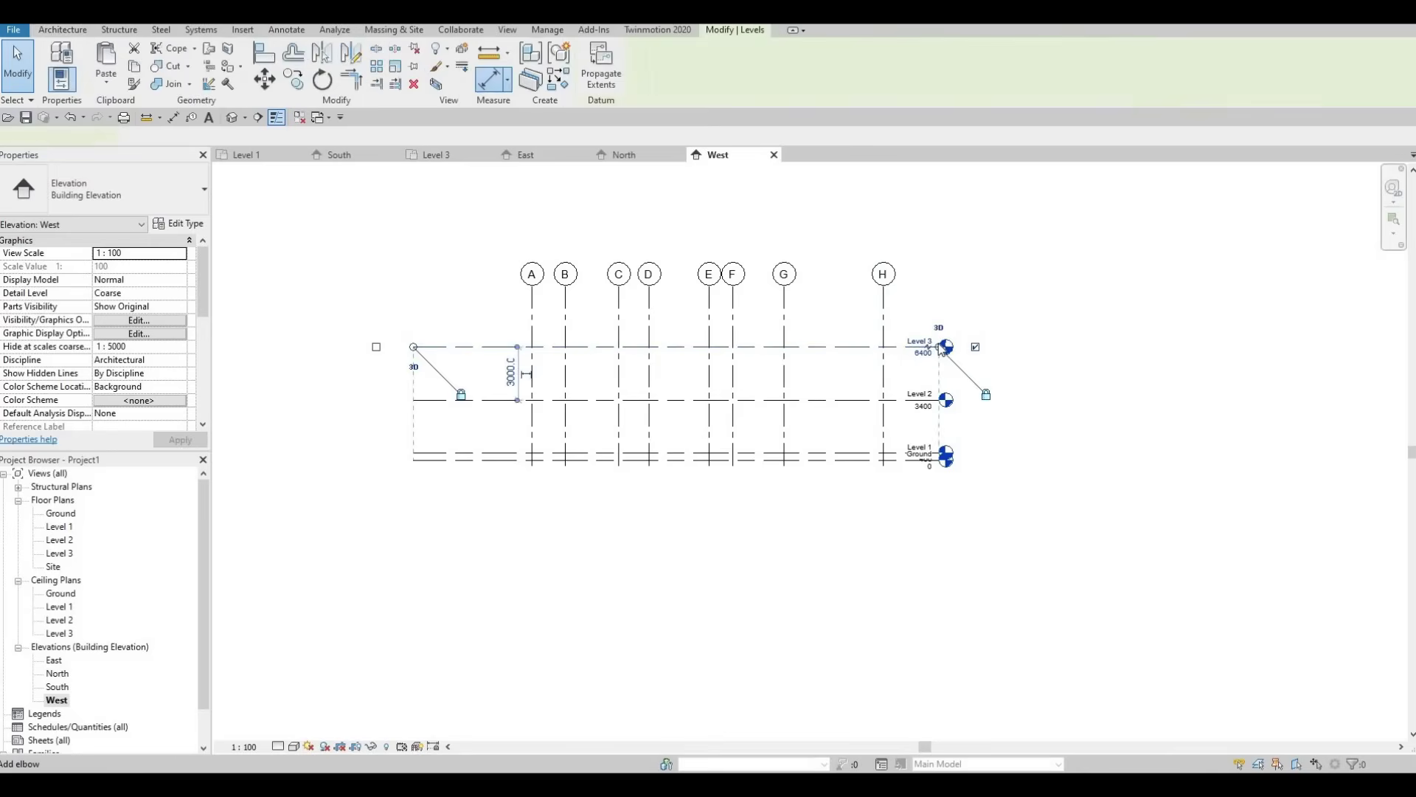
pyautogui.scroll(2, 1018, 343)
pyautogui.moveTo(1035, 342); pyautogui.dragTo(1035, 345)
pyautogui.scroll(-3, 821, 347)
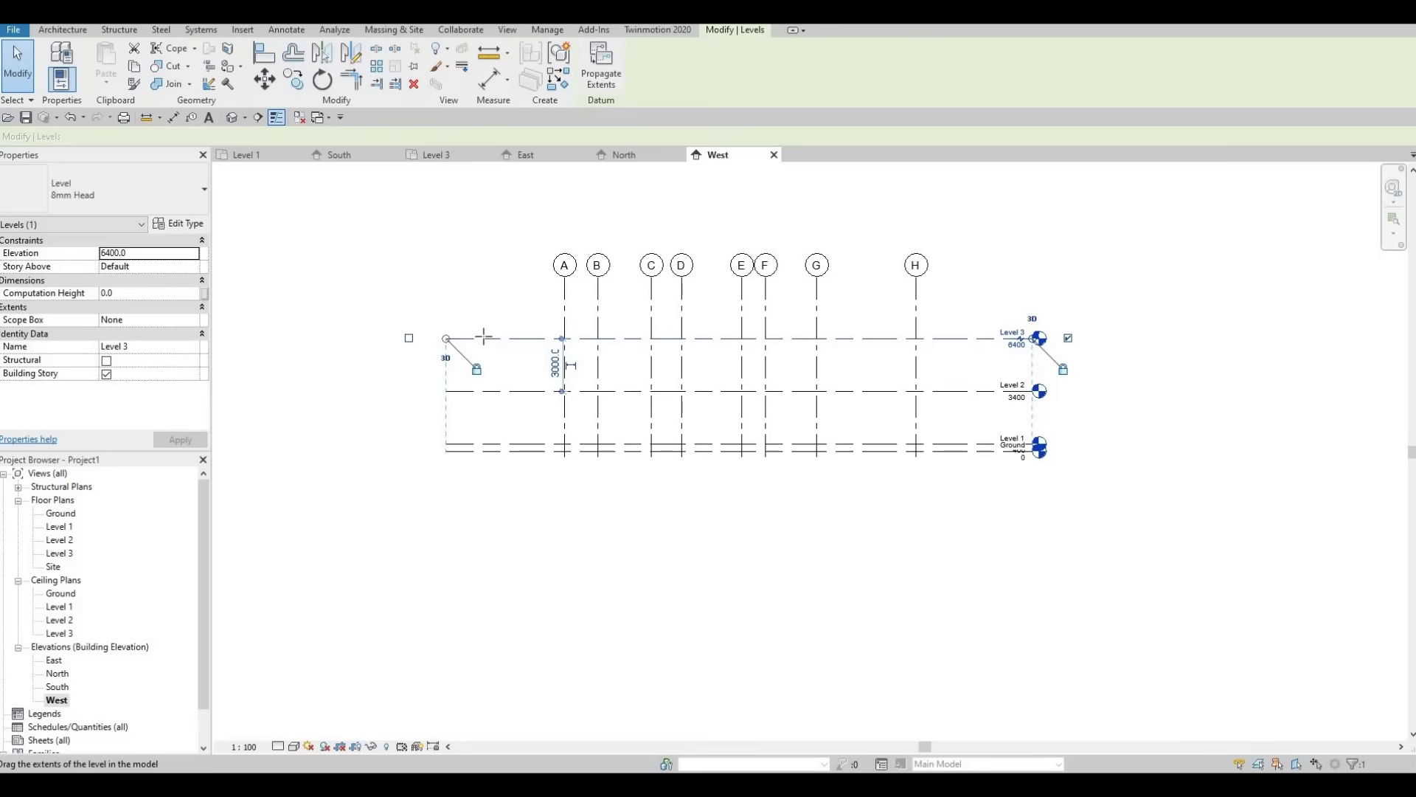
pyautogui.moveTo(484, 336); pyautogui.dragTo(534, 338)
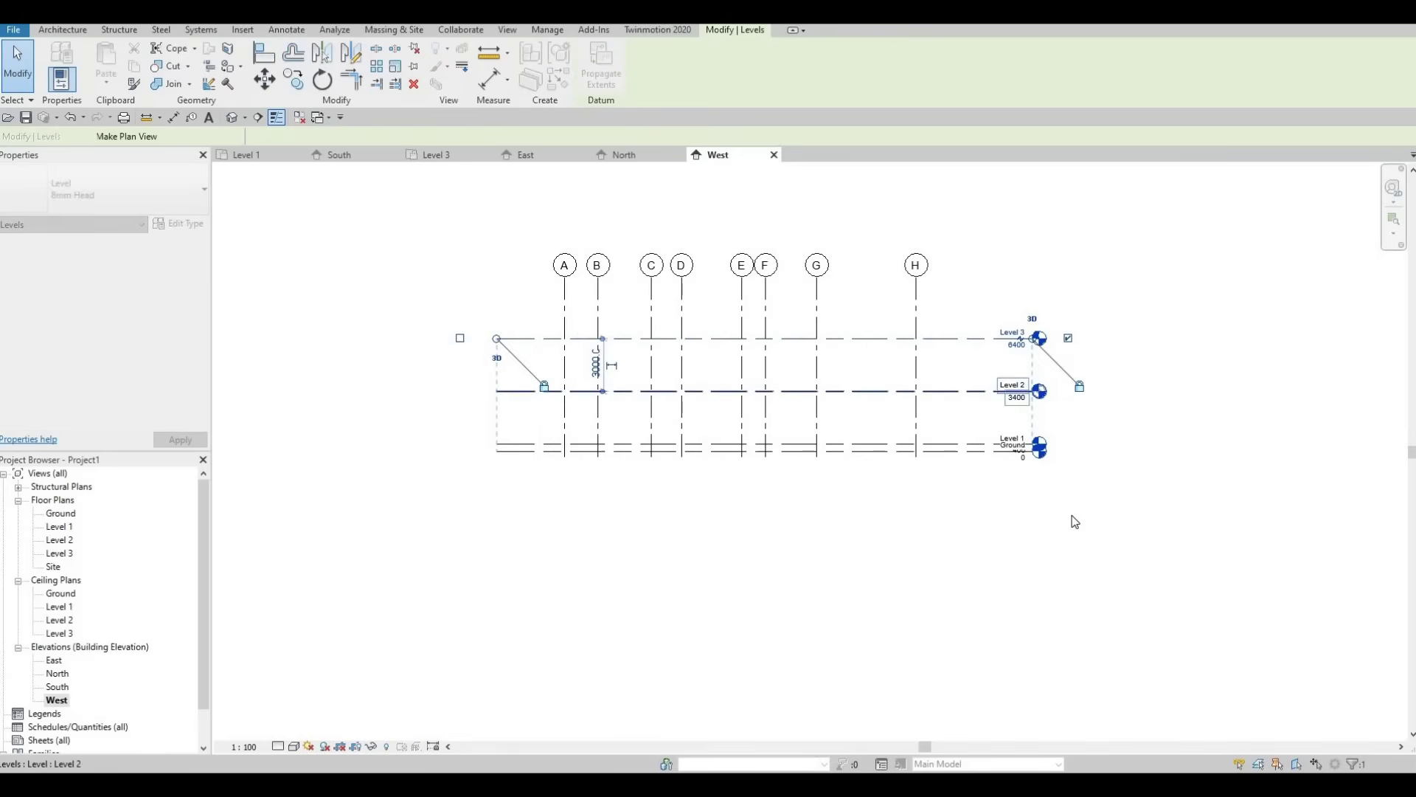
# Add an elbow to the Ground level head in the West elevation and shape it to drop its label clear of Level 1's.
pyautogui.scroll(3, 1075, 521)
pyautogui.scroll(2, 1066, 541)
pyautogui.click(1157, 573)
pyautogui.doubleClick(1090, 542)
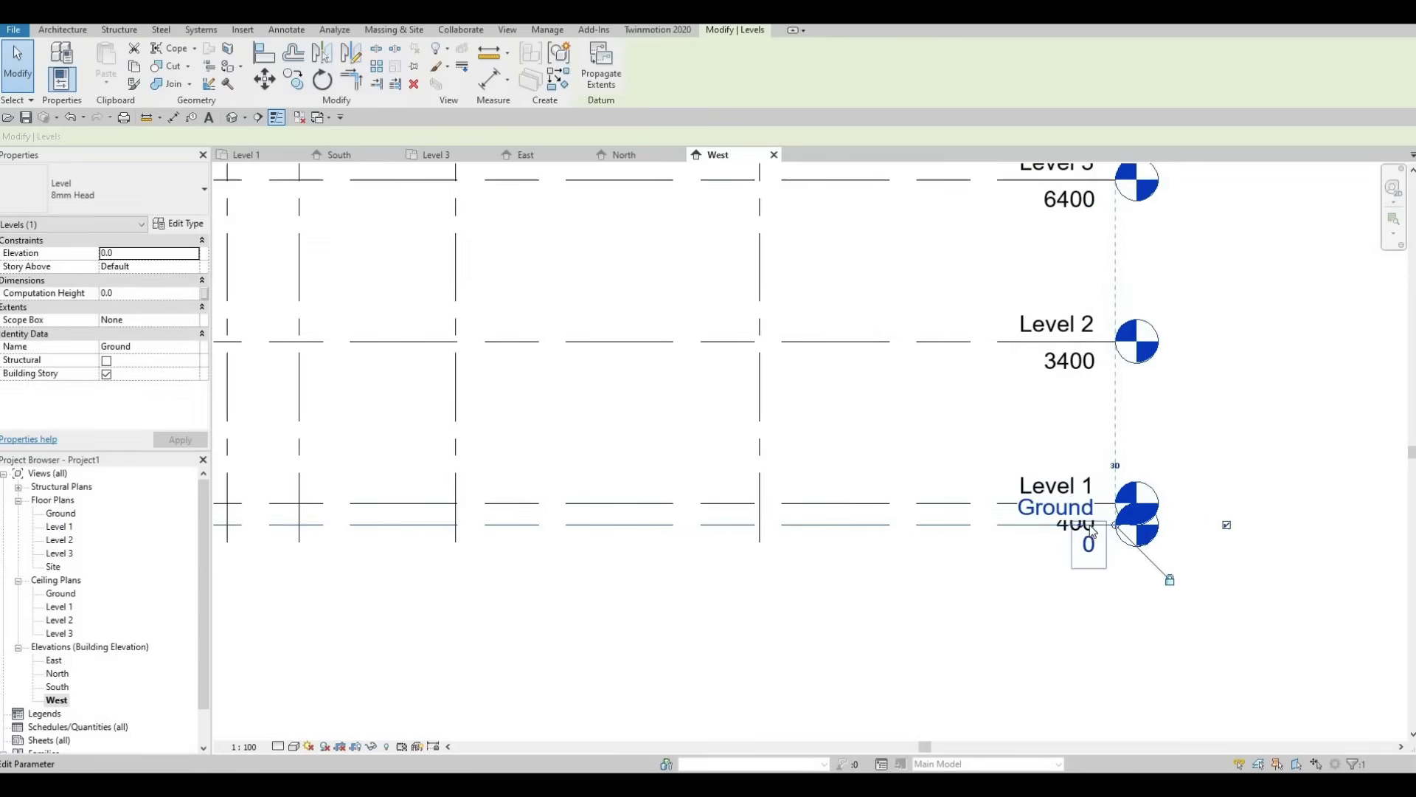
pyautogui.scroll(1, 1093, 531)
pyautogui.click(1046, 529)
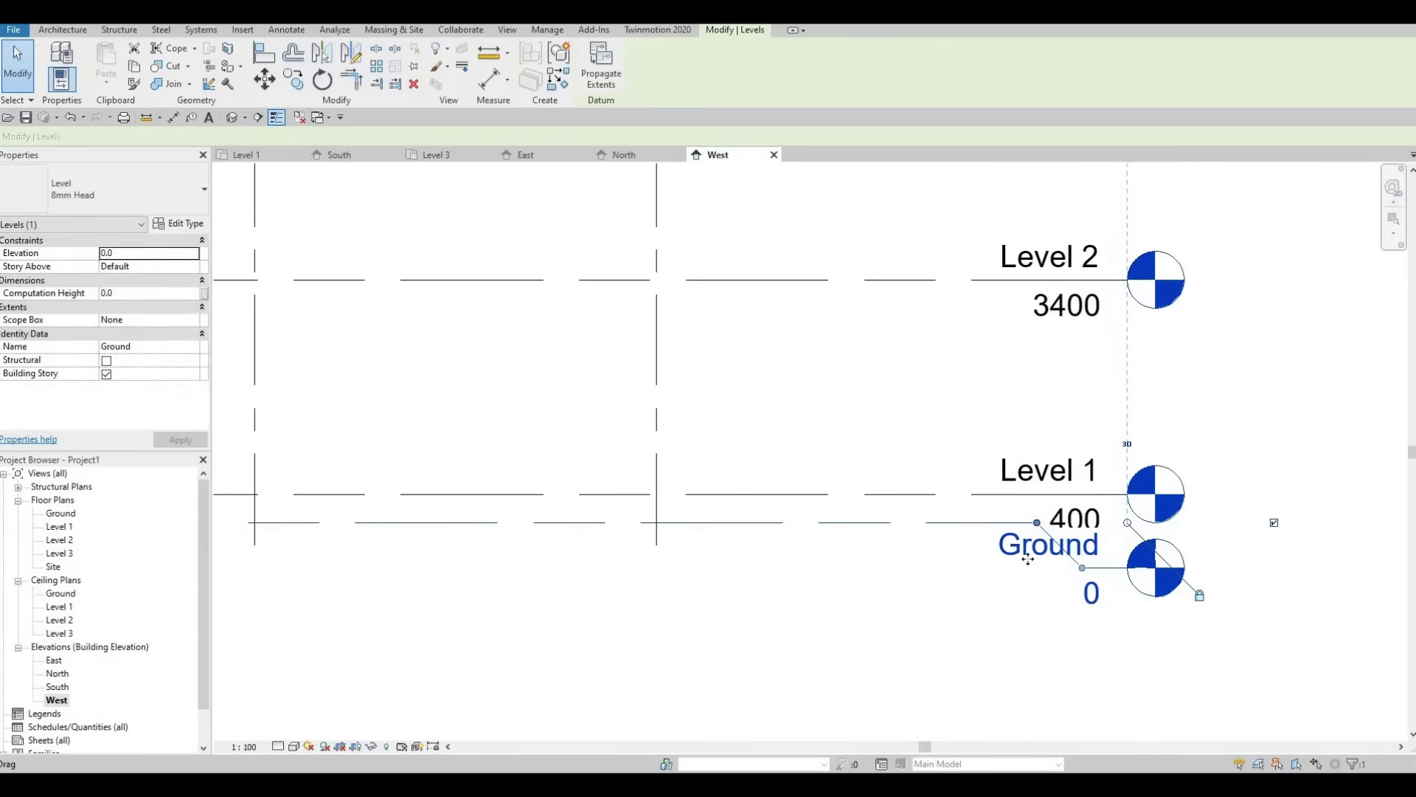
pyautogui.moveTo(1028, 559); pyautogui.dragTo(983, 602)
pyautogui.scroll(-5, 972, 427)
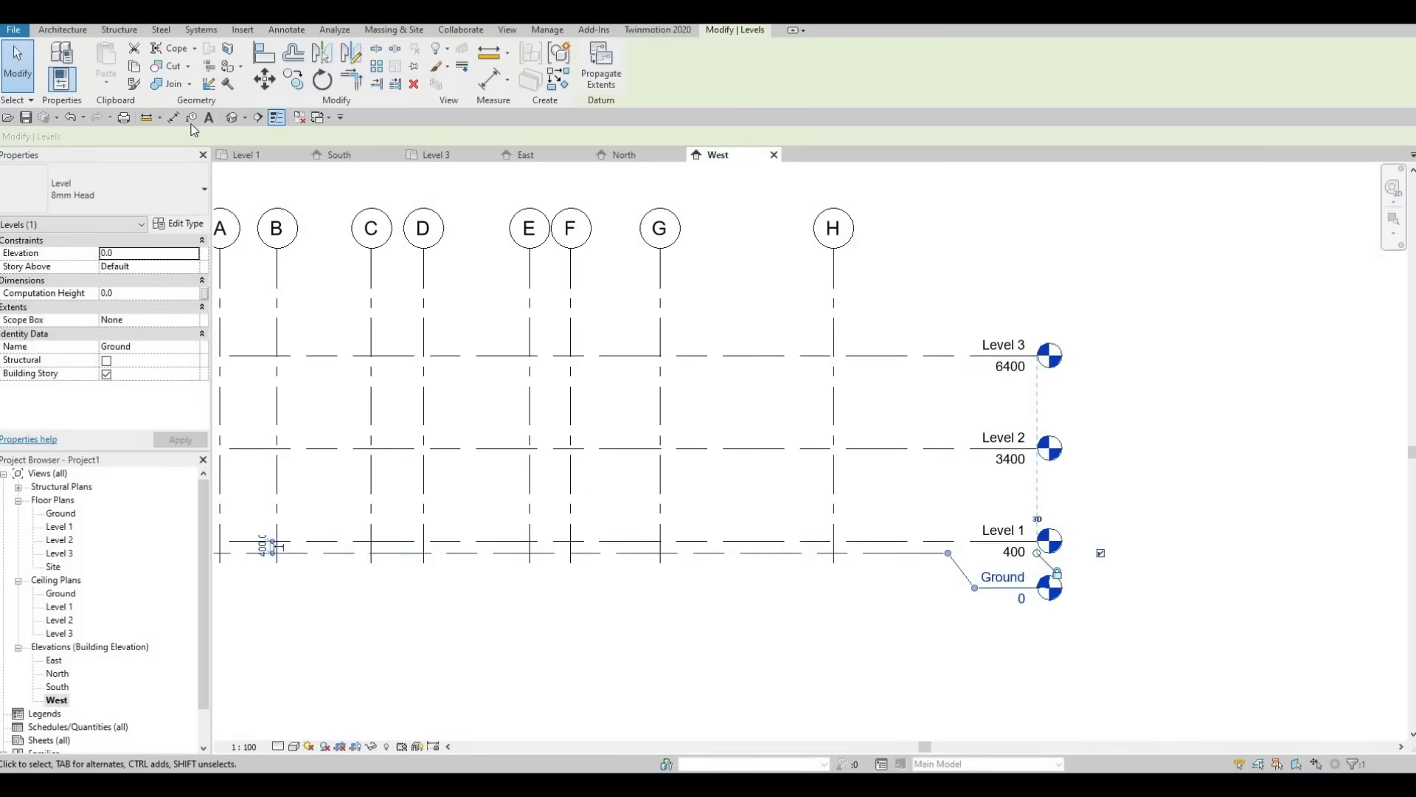
# Place an aligned dimension chain through Level 3, Level 2, Level 1 and Ground beside grid H.
pyautogui.press('d')
pyautogui.press('i')
pyautogui.click(886, 356)
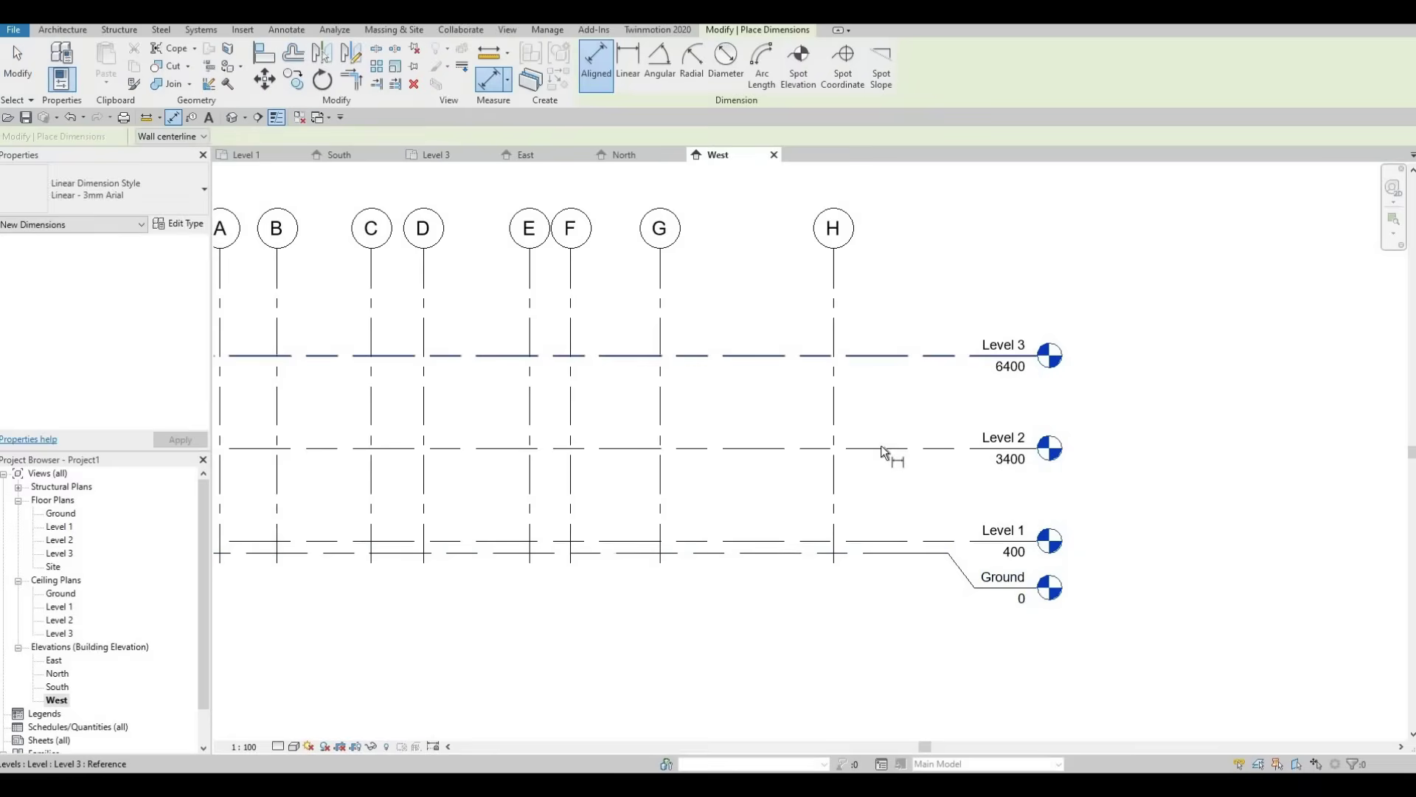
pyautogui.click(886, 448)
pyautogui.click(885, 542)
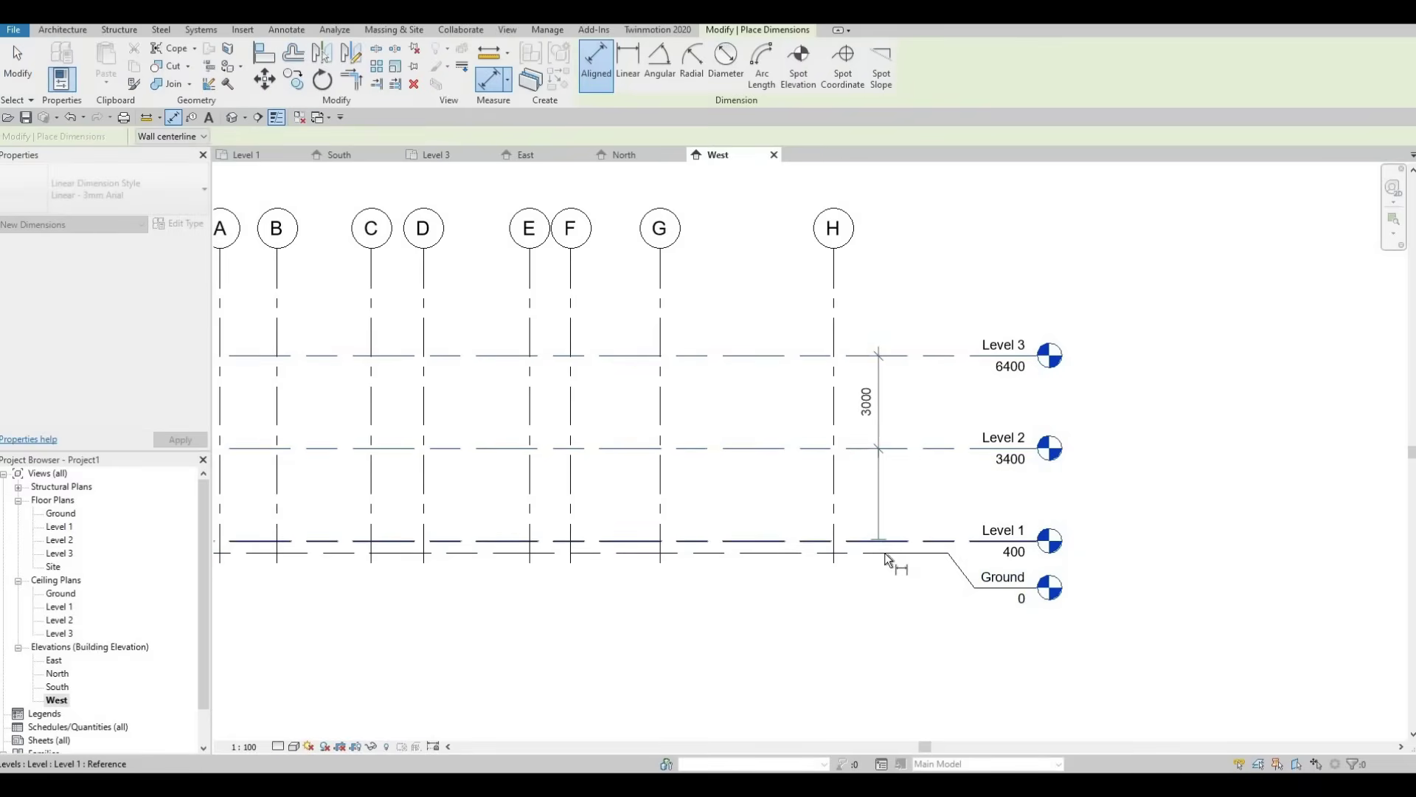
pyautogui.click(895, 588)
pyautogui.click(895, 574)
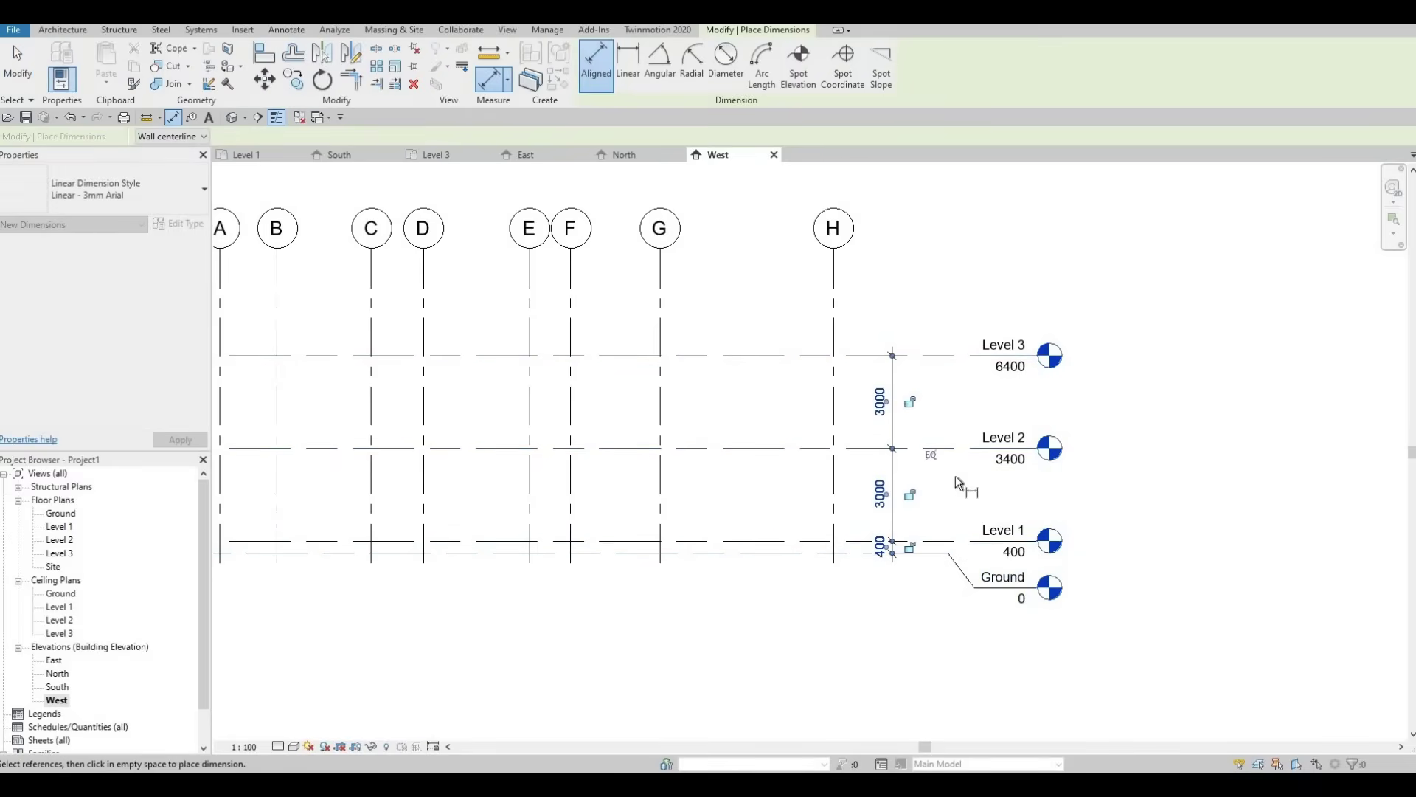
# Add an overall aligned dimension between Level 3 and Ground outside the West elevation's level chain.
pyautogui.click(934, 357)
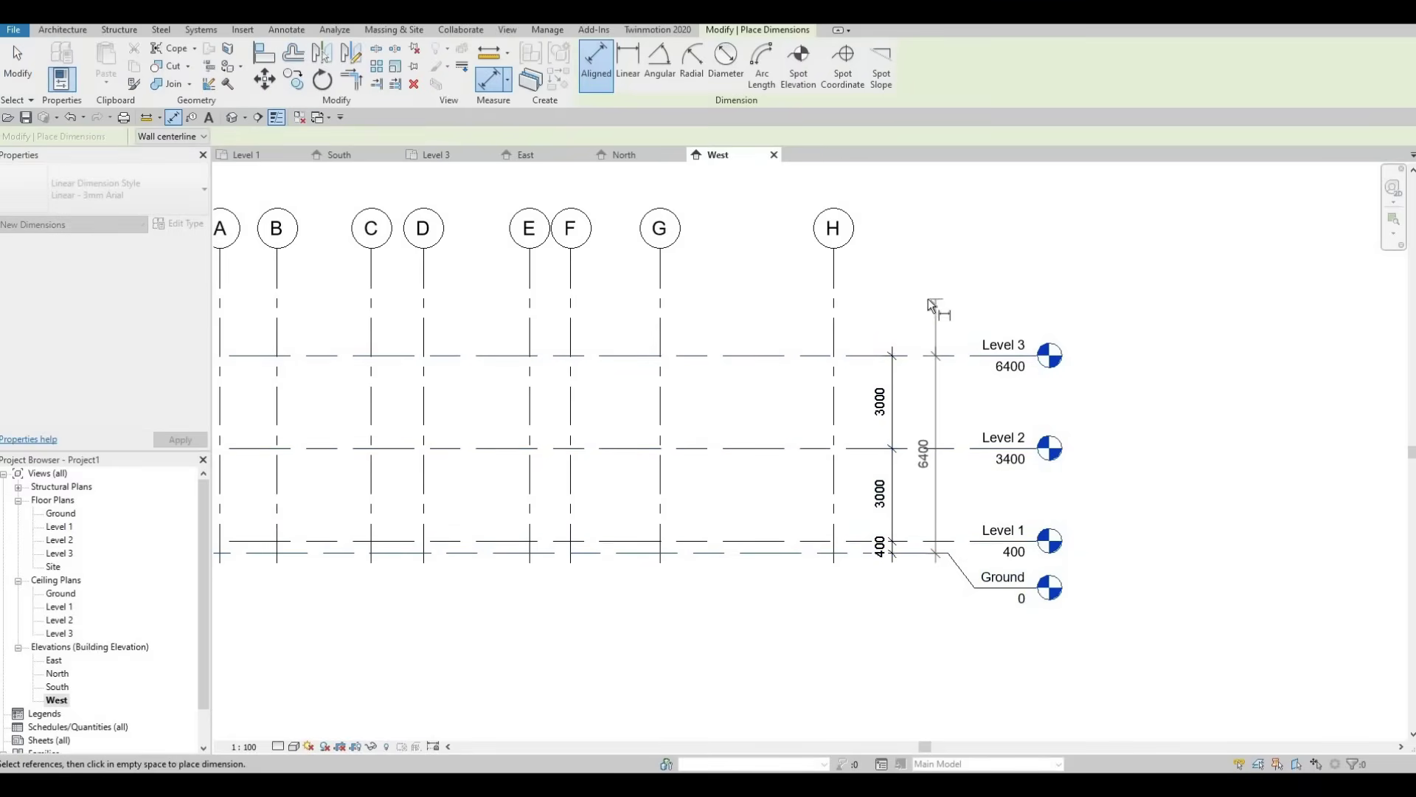
pyautogui.click(923, 310)
pyautogui.scroll(-1, 731, 343)
pyautogui.press('Escape')
pyautogui.press('Escape')
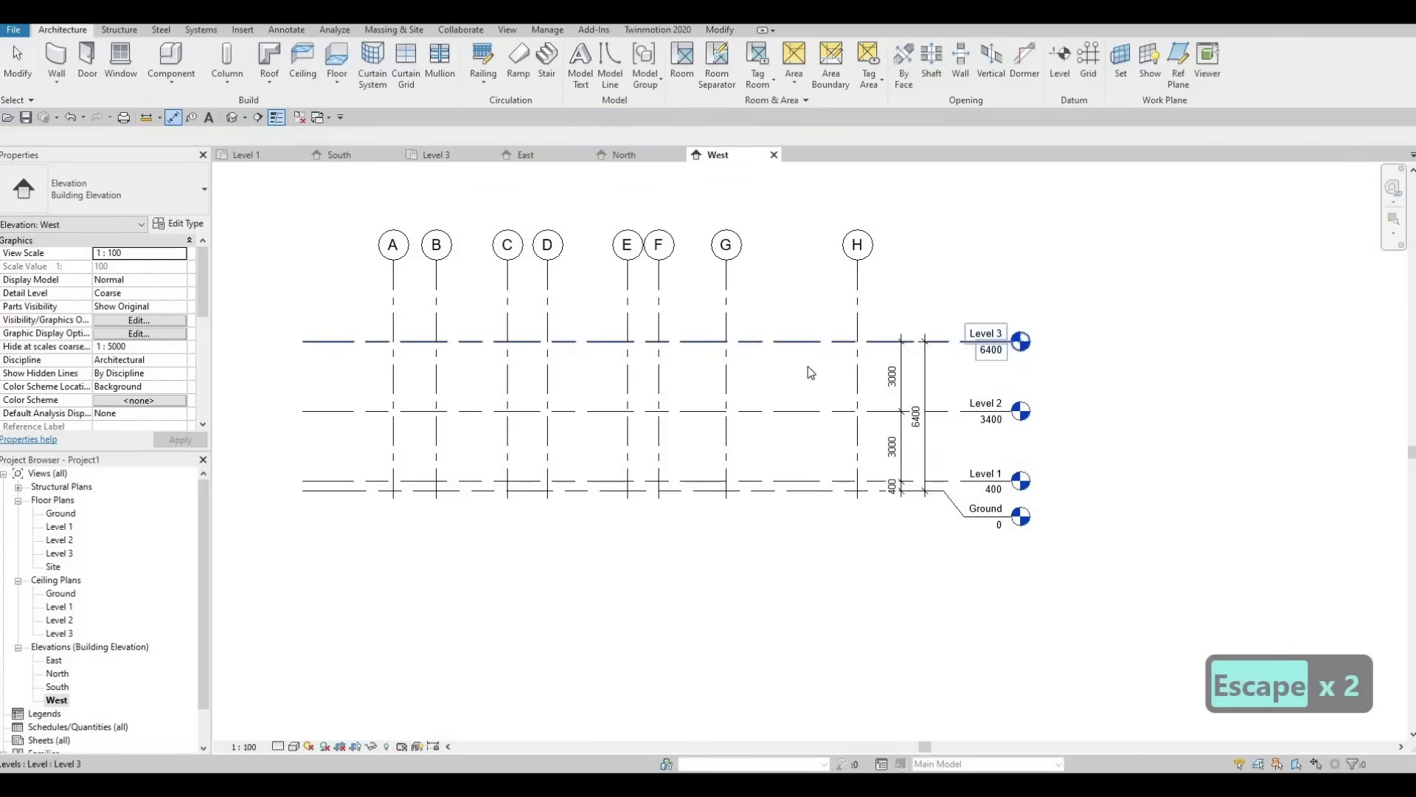
# Place an aligned dimension chain across grids A to H, between the grid heads and Level 3 in the West elevation.
pyautogui.scroll(-2, 808, 366)
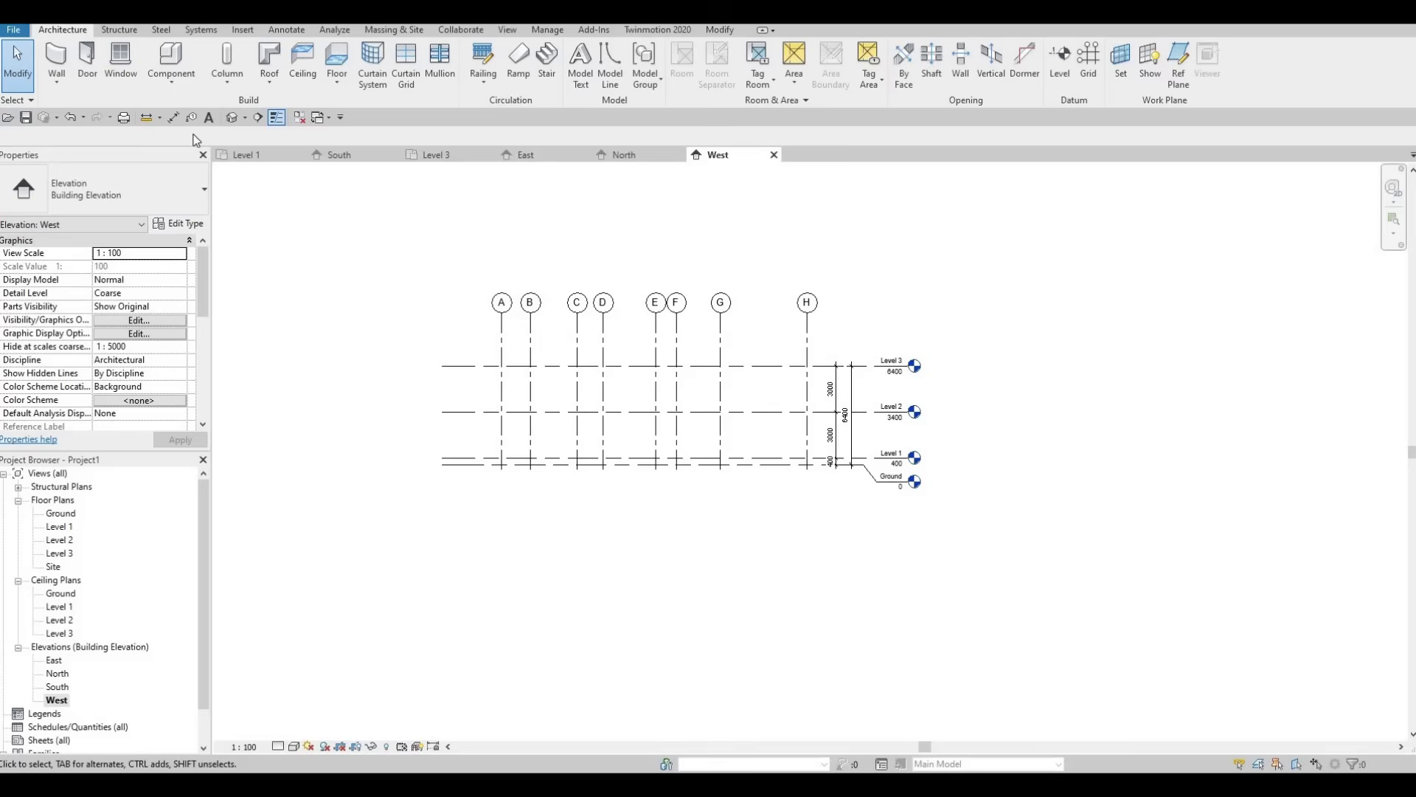
pyautogui.click(501, 332)
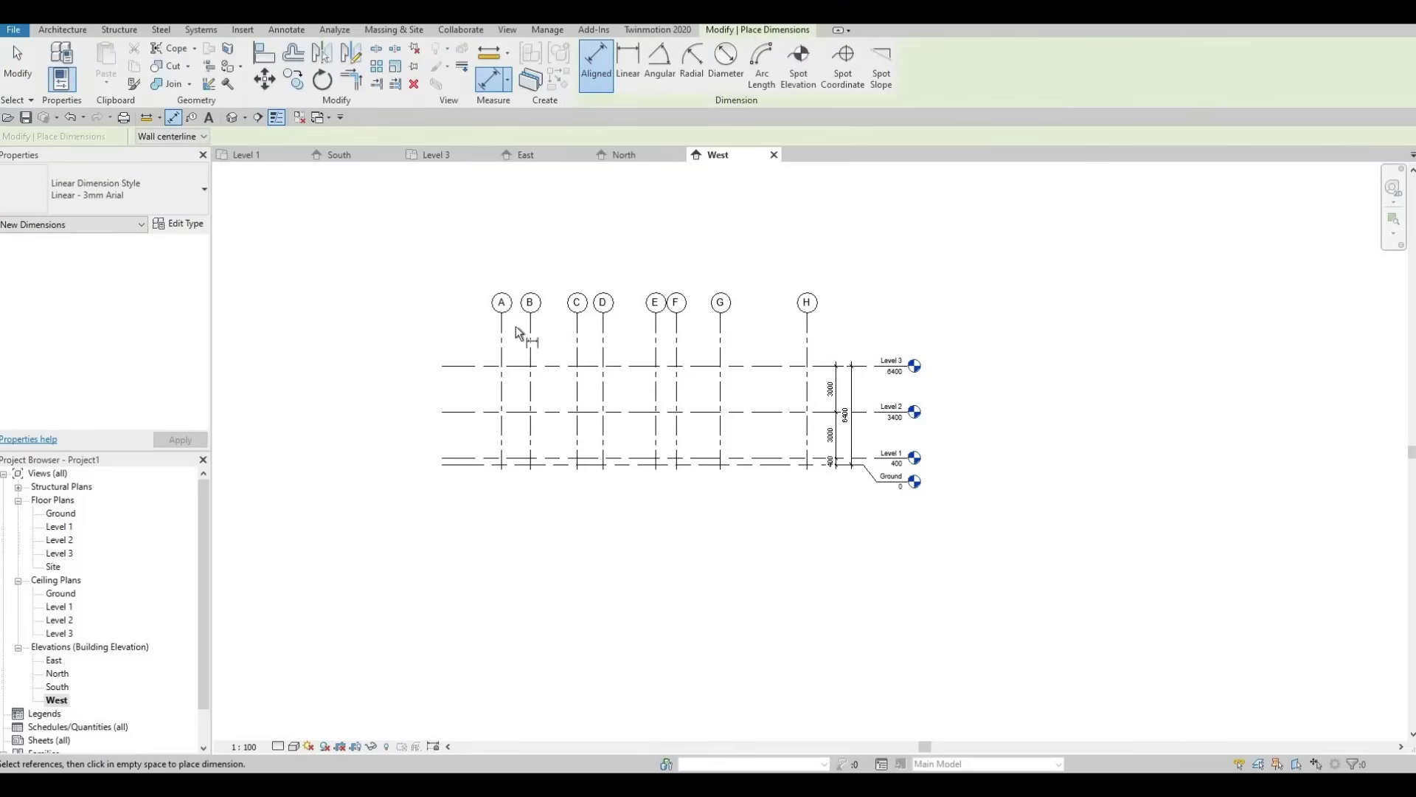
pyautogui.click(530, 330)
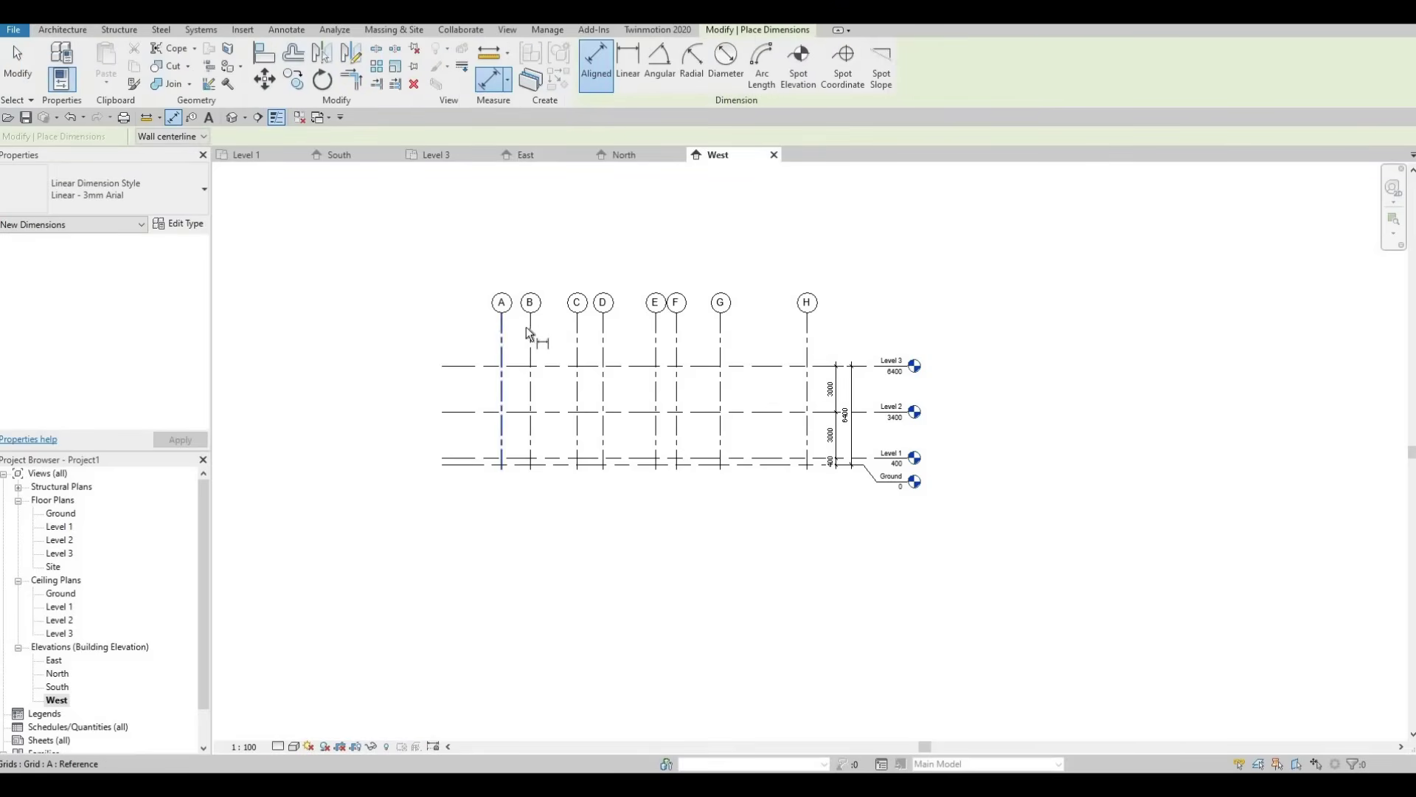
pyautogui.click(577, 336)
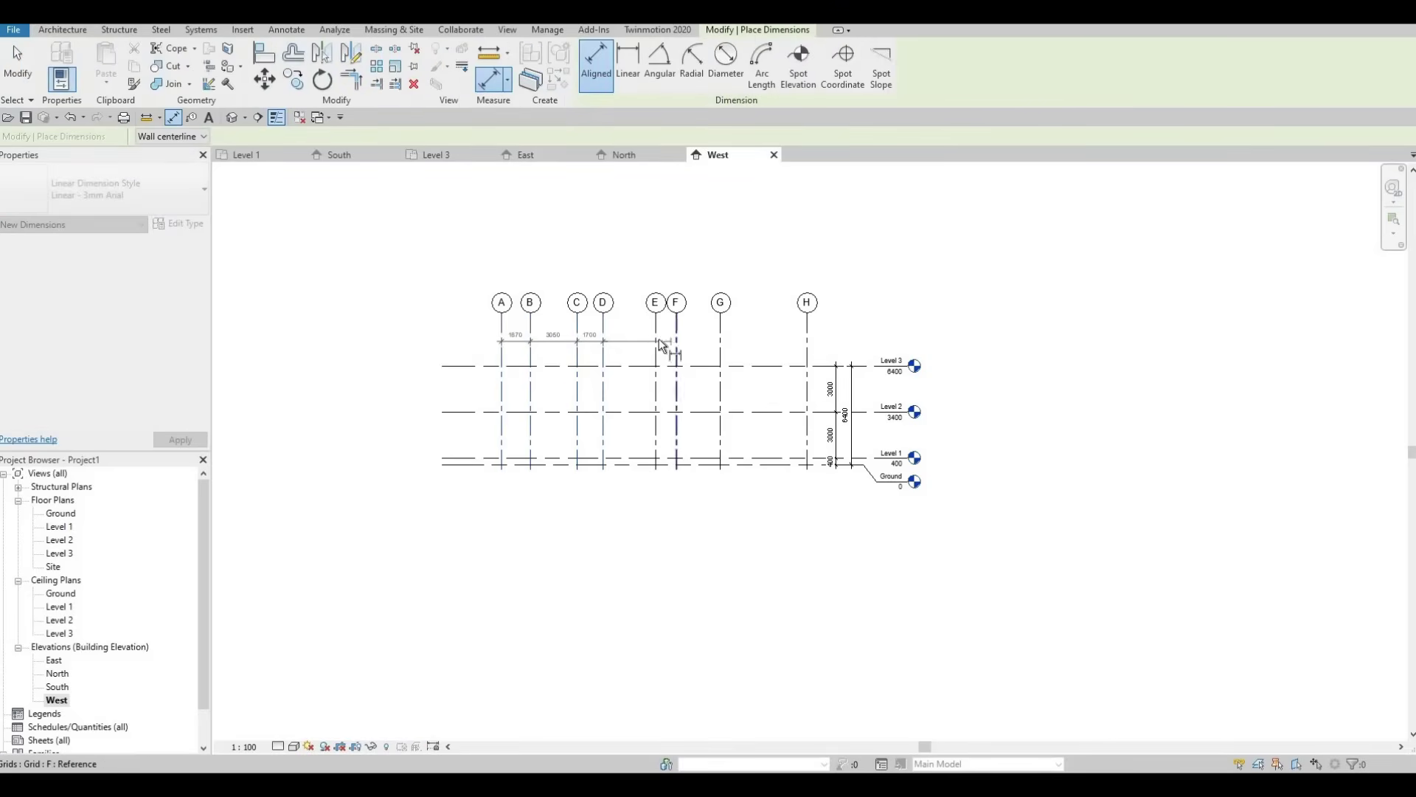
pyautogui.click(681, 347)
pyautogui.scroll(2, 681, 343)
pyautogui.click(675, 347)
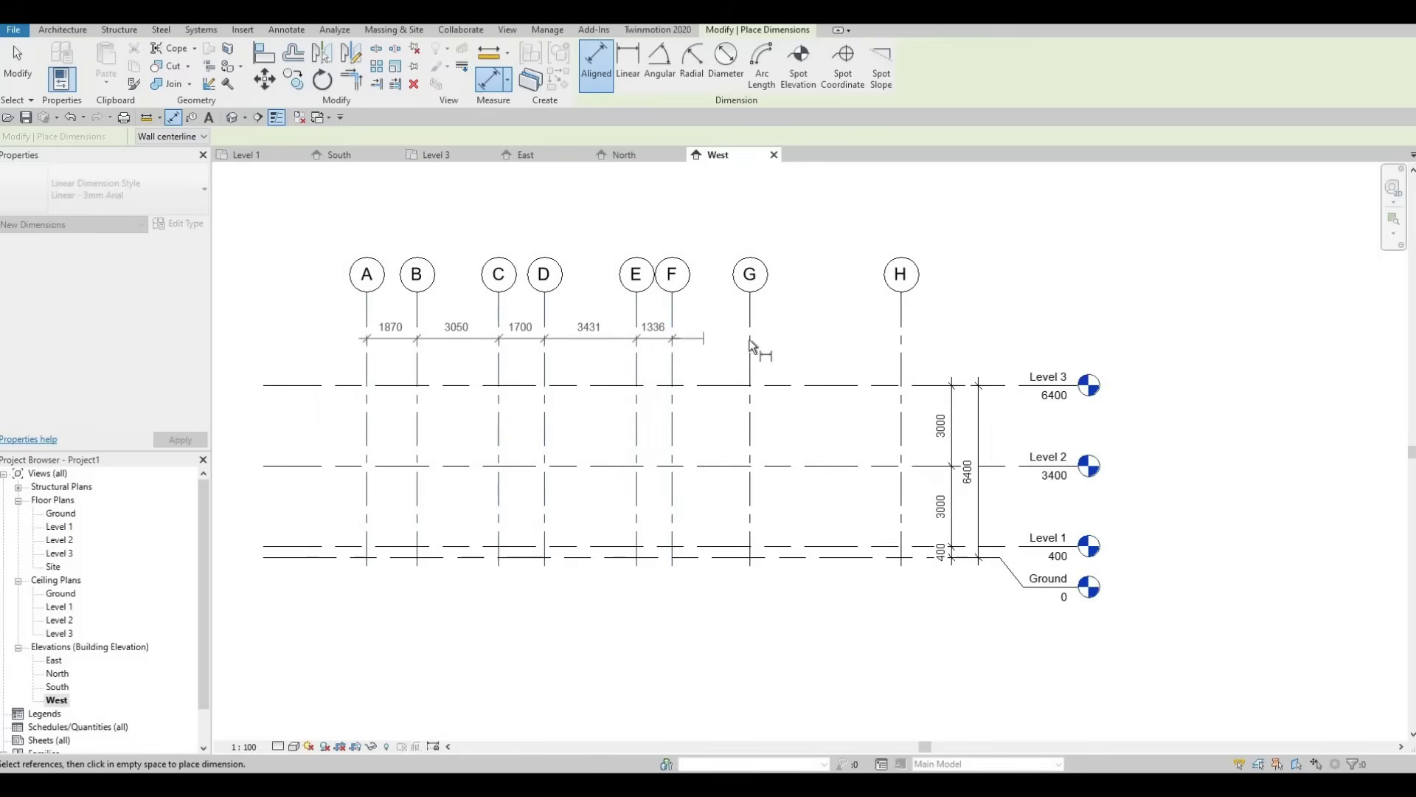
pyautogui.click(903, 355)
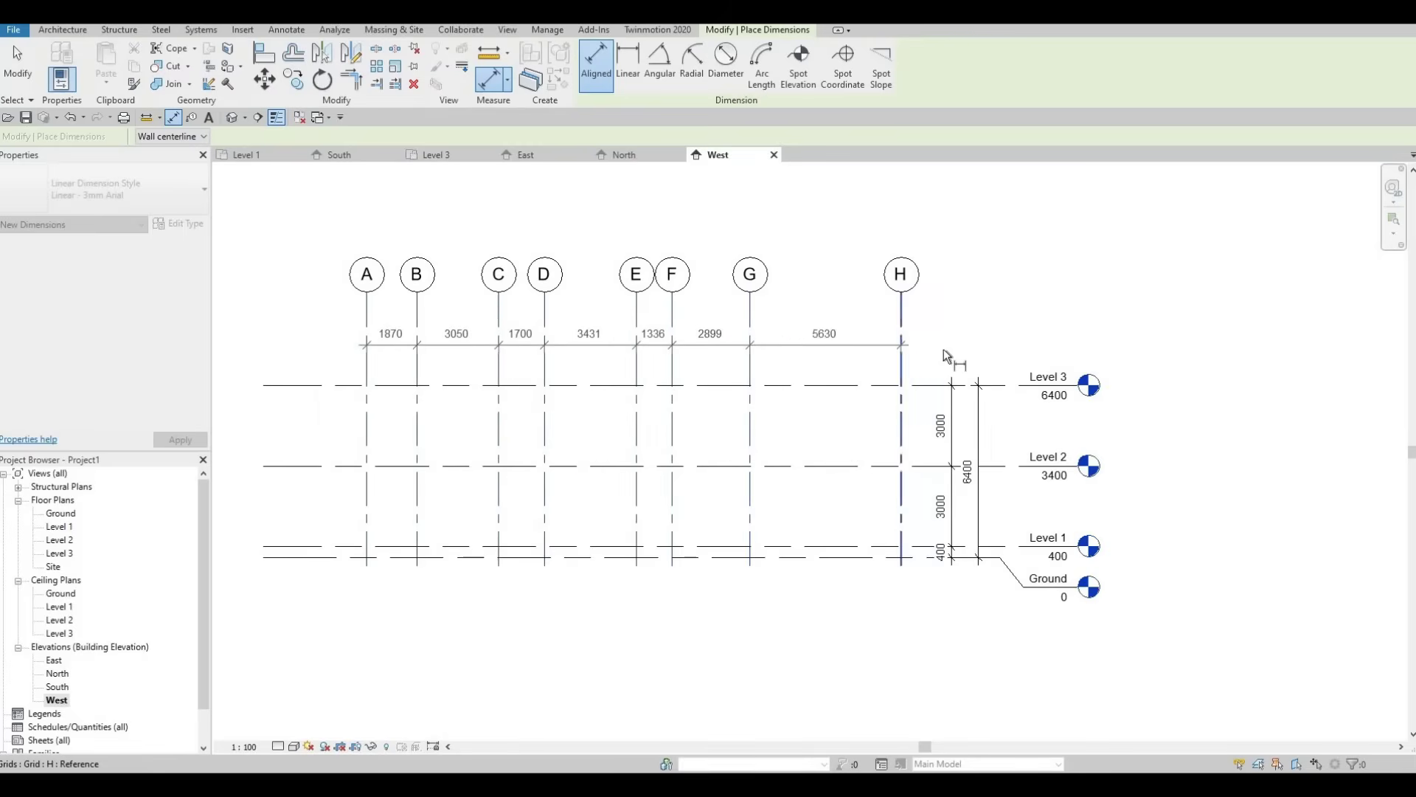
pyautogui.click(947, 357)
# Add an overall aligned dimension from grid A to grid H above the grid chain.
pyautogui.click(367, 304)
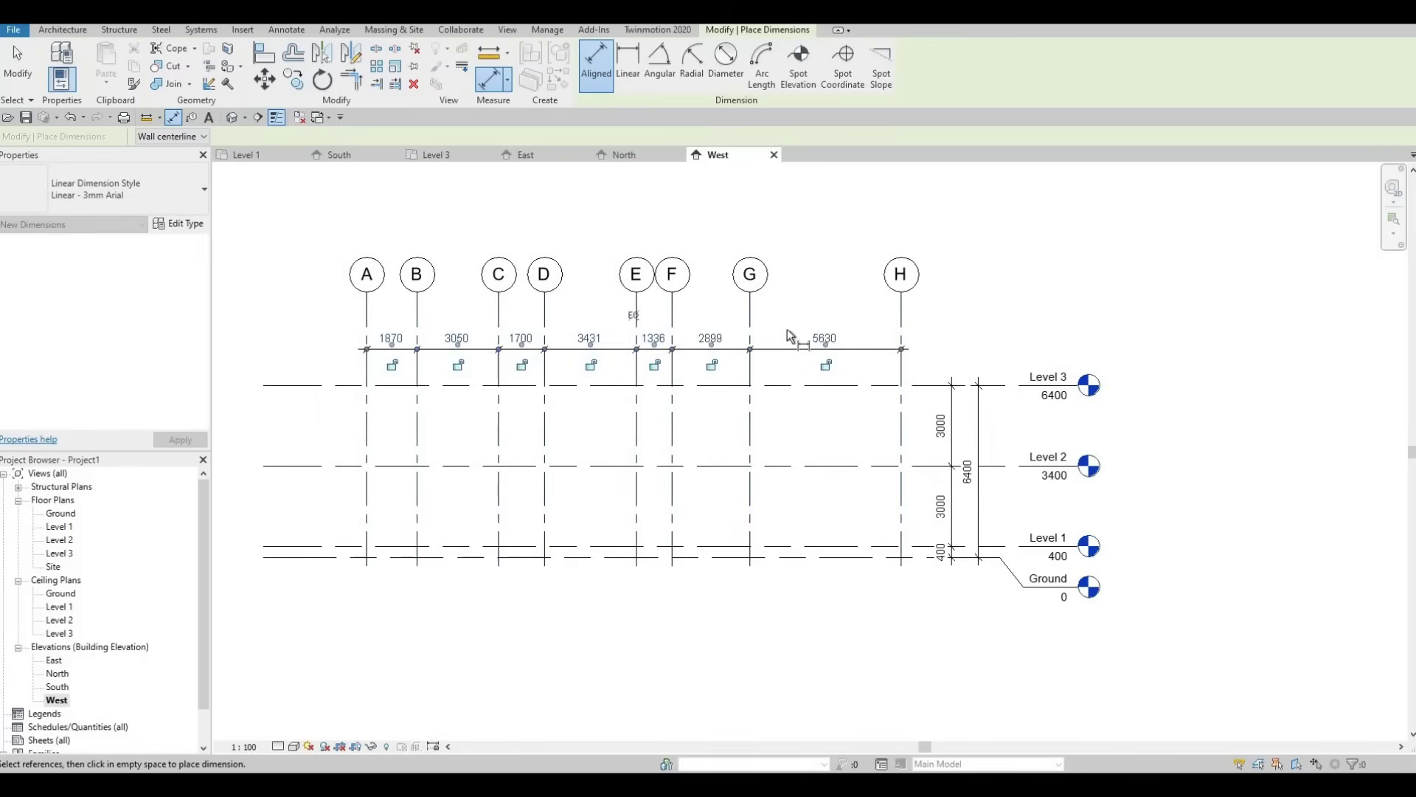
pyautogui.click(901, 300)
pyautogui.click(949, 316)
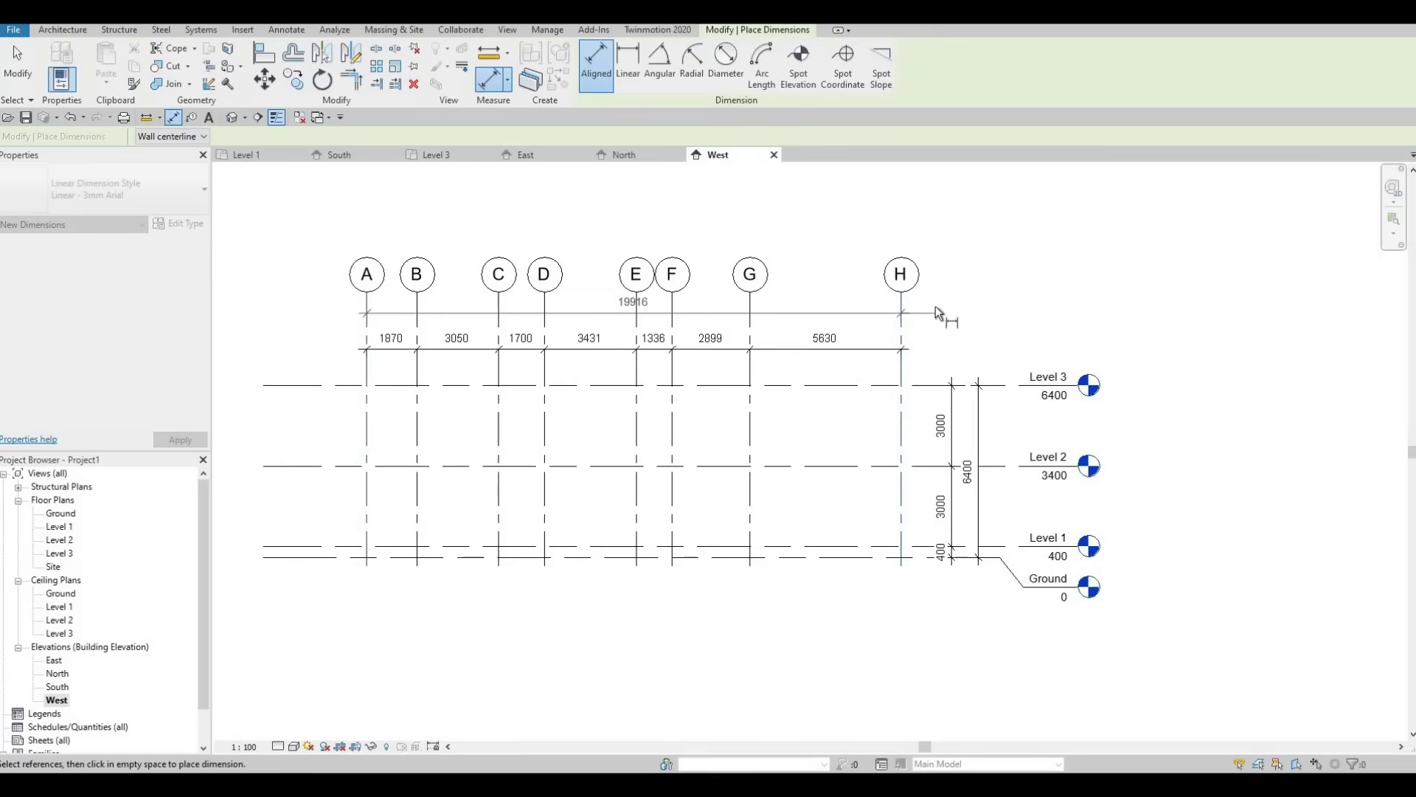
pyautogui.press('Escape')
pyautogui.scroll(2, 915, 304)
pyautogui.press('Escape')
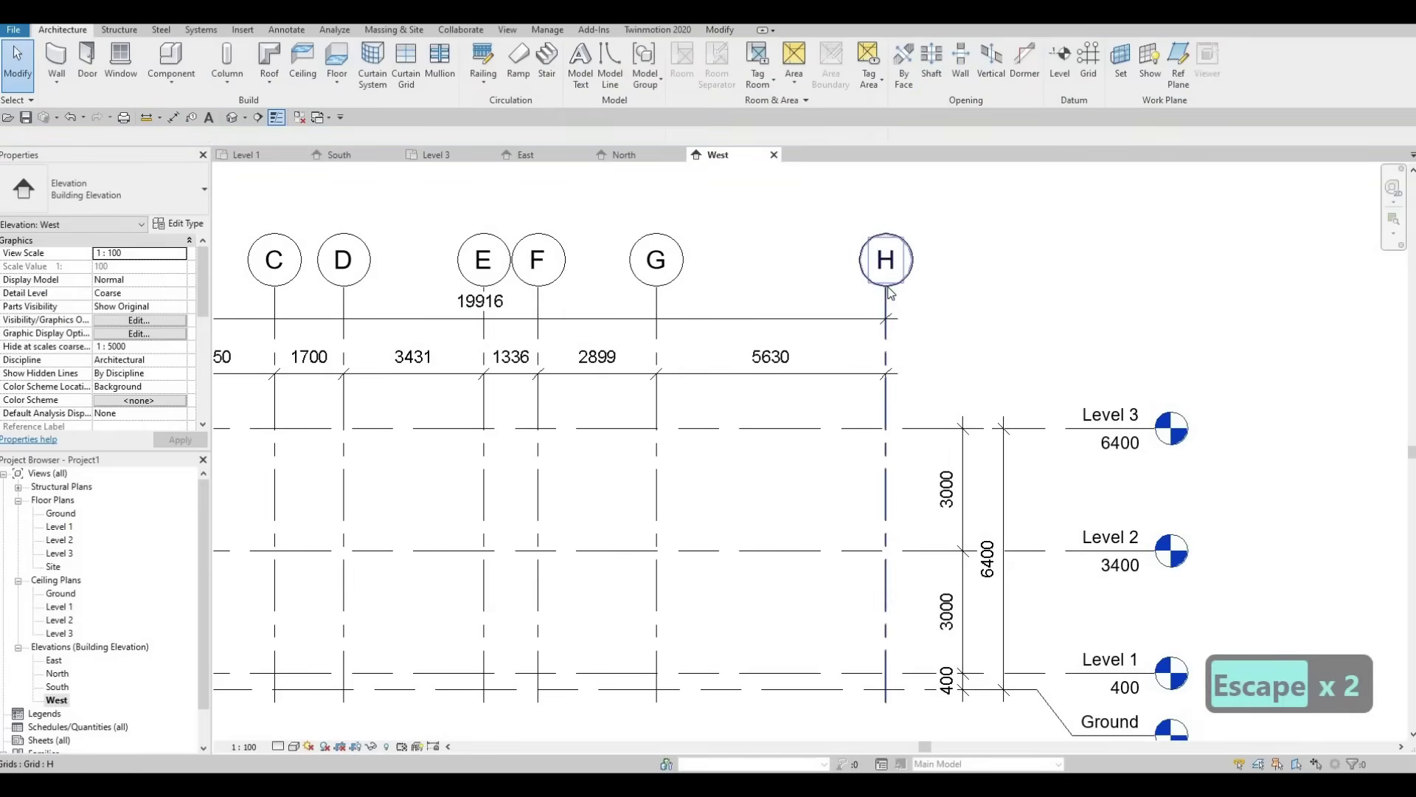
# Extend the West elevation's grid lines upward from grid H's head to raise all the grid bubbles.
pyautogui.click(885, 265)
pyautogui.moveTo(885, 221); pyautogui.dragTo(885, 151)
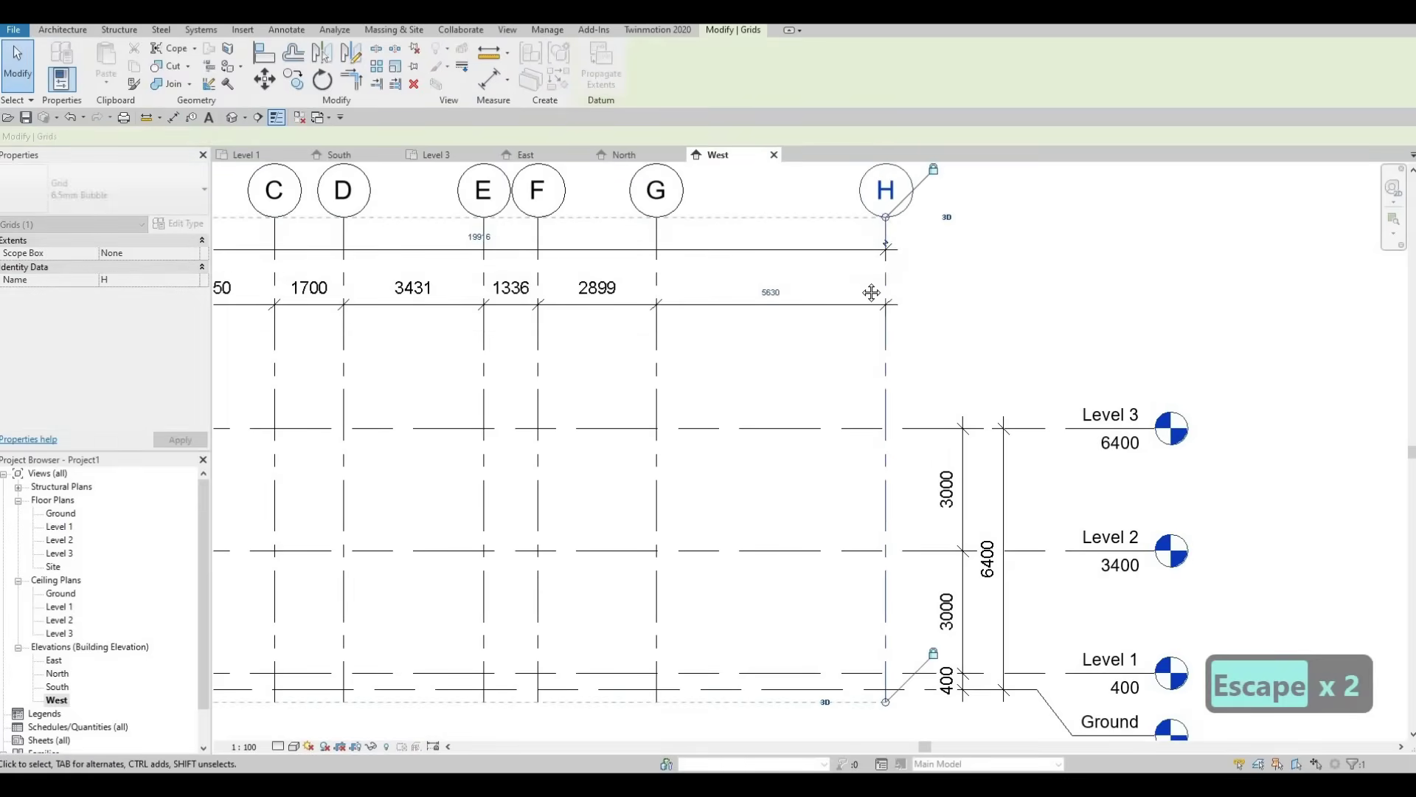
pyautogui.scroll(-1, 833, 297)
pyautogui.scroll(-1, 832, 296)
pyautogui.press('Escape')
# Move the grid dimension chain and the overall A–H dimension lower to space them evenly below the bubbles.
pyautogui.click(838, 317)
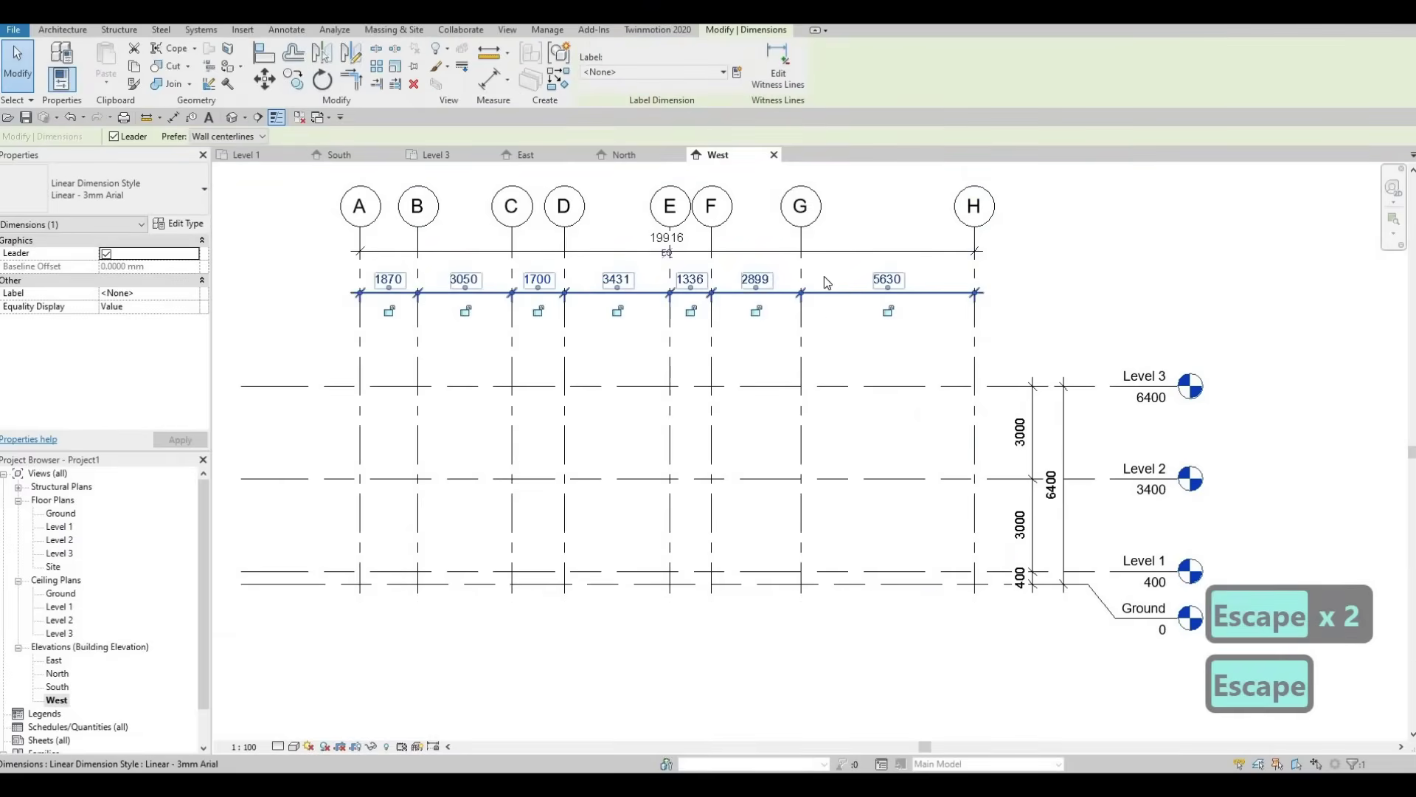
pyautogui.press('Escape')
pyautogui.click(822, 253)
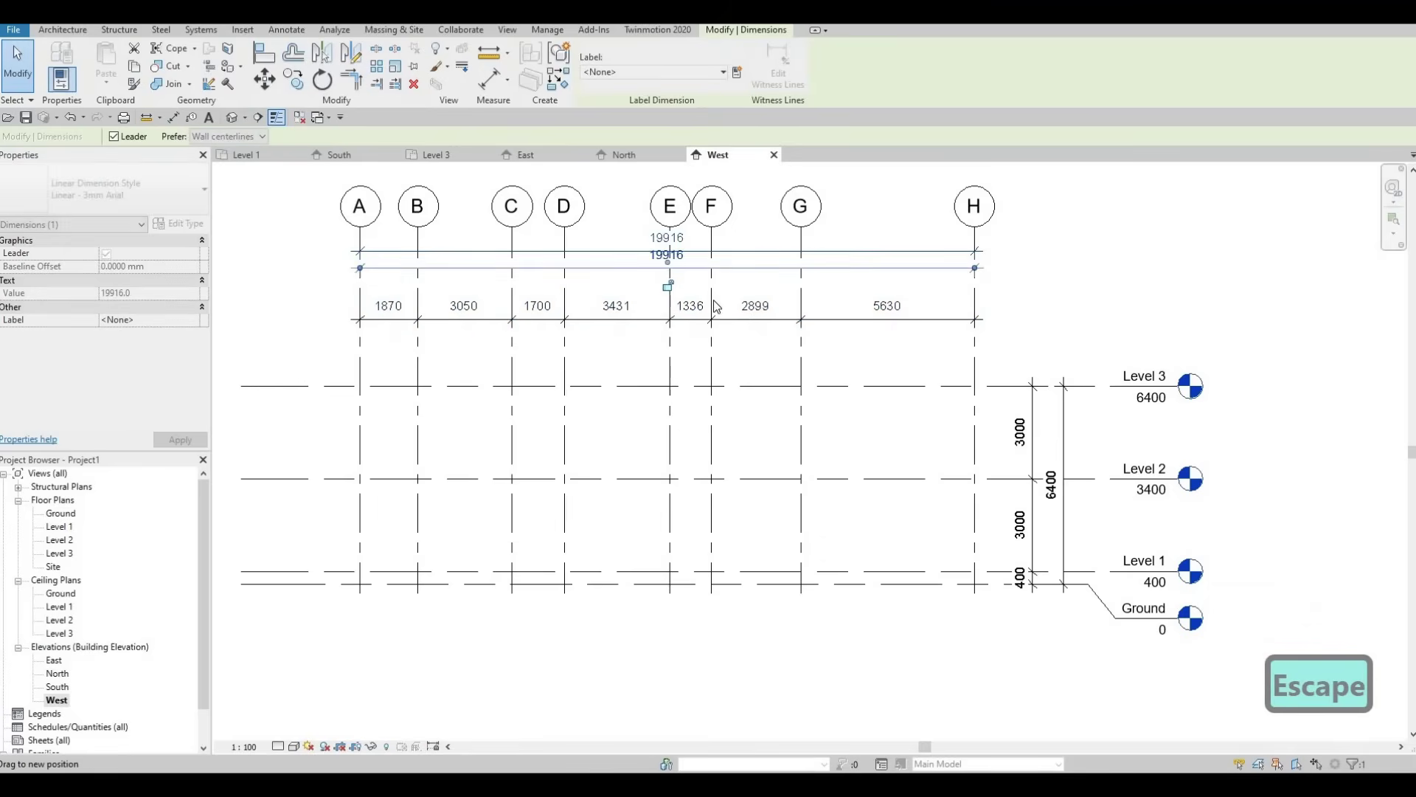
pyautogui.press('Escape')
pyautogui.scroll(-2, 708, 273)
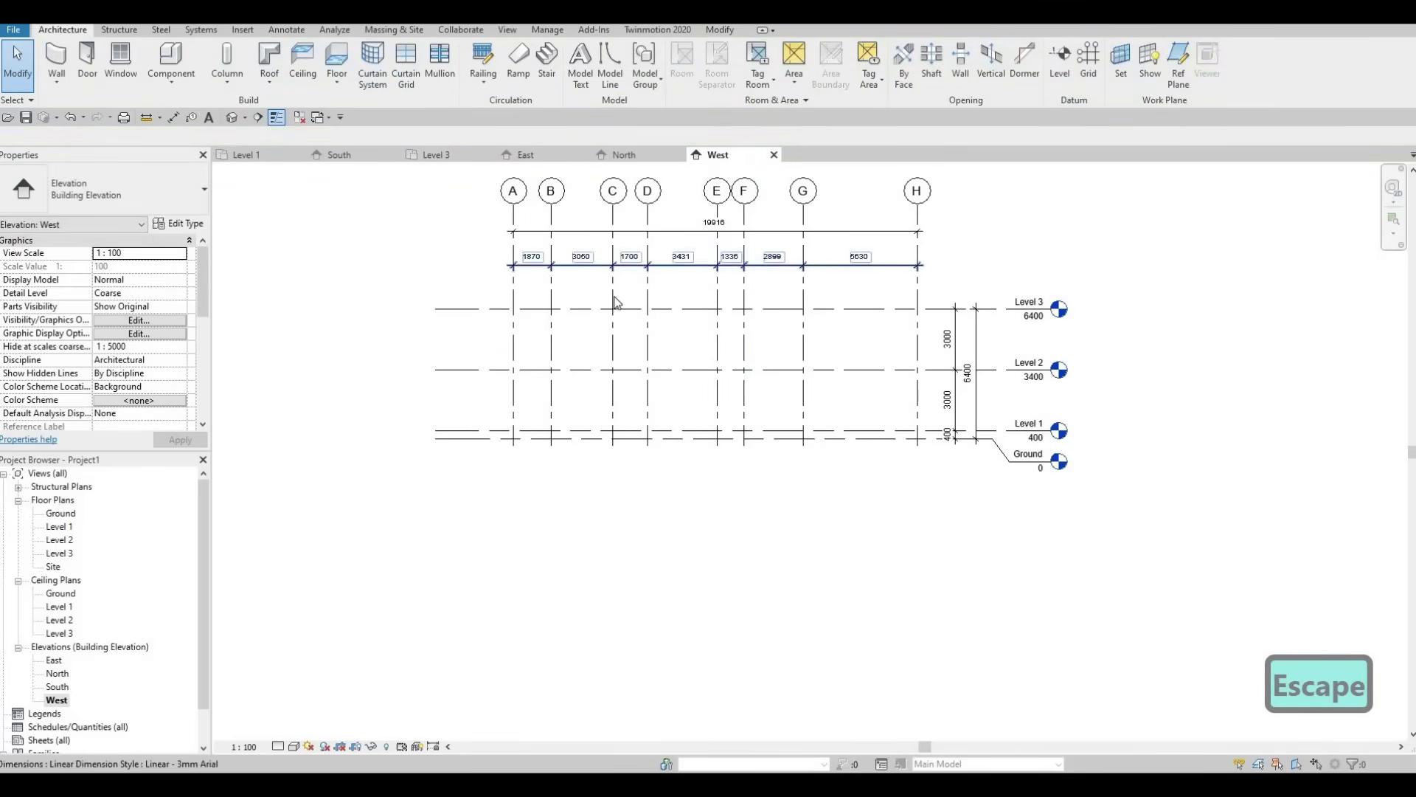
pyautogui.keyDown('ctrl'); pyautogui.scroll(1, 411, 338); pyautogui.keyUp('ctrl')
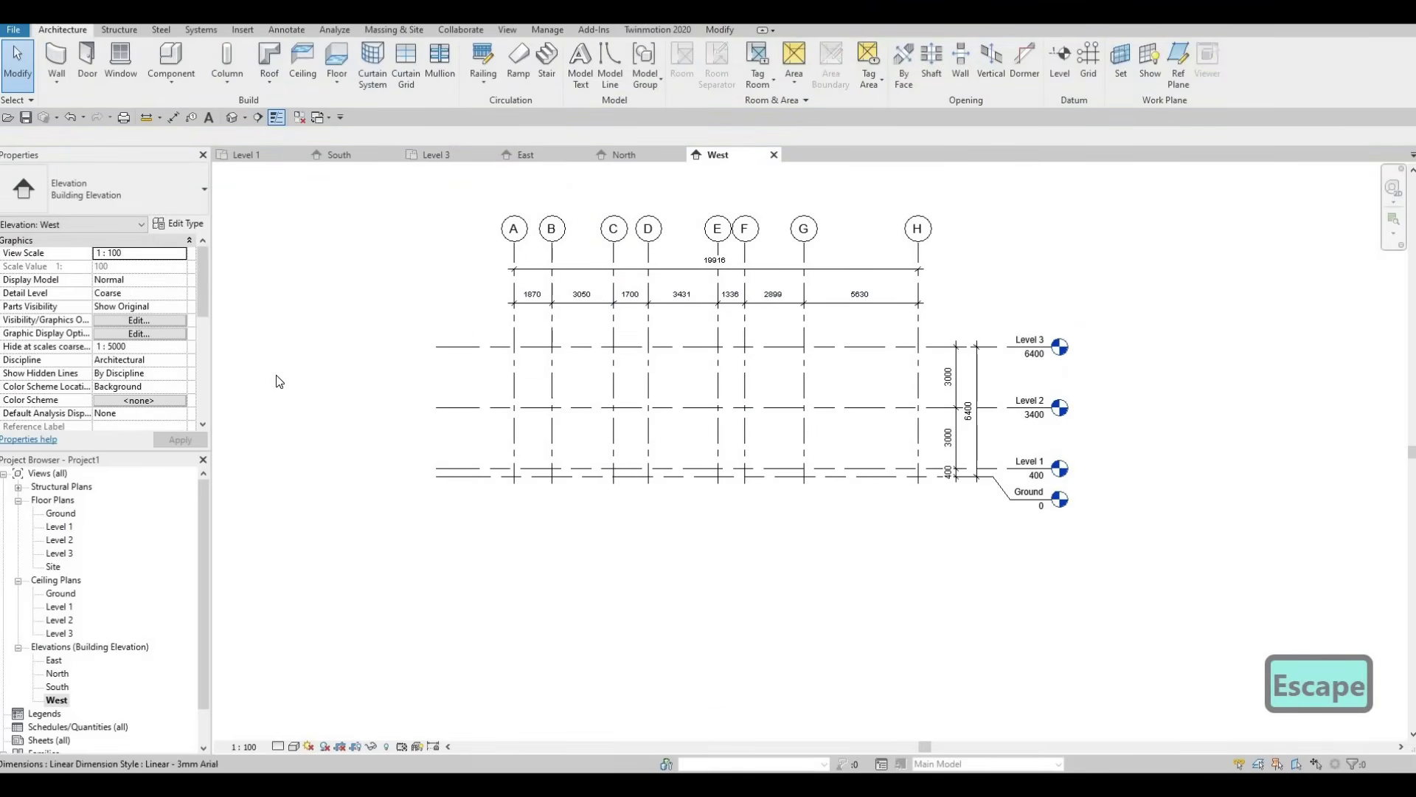
# In the Level 1 floor plan, add an elbow to grid F's west end and offset its bubble downward, clear of grid E's bubble.
pyautogui.click(259, 154)
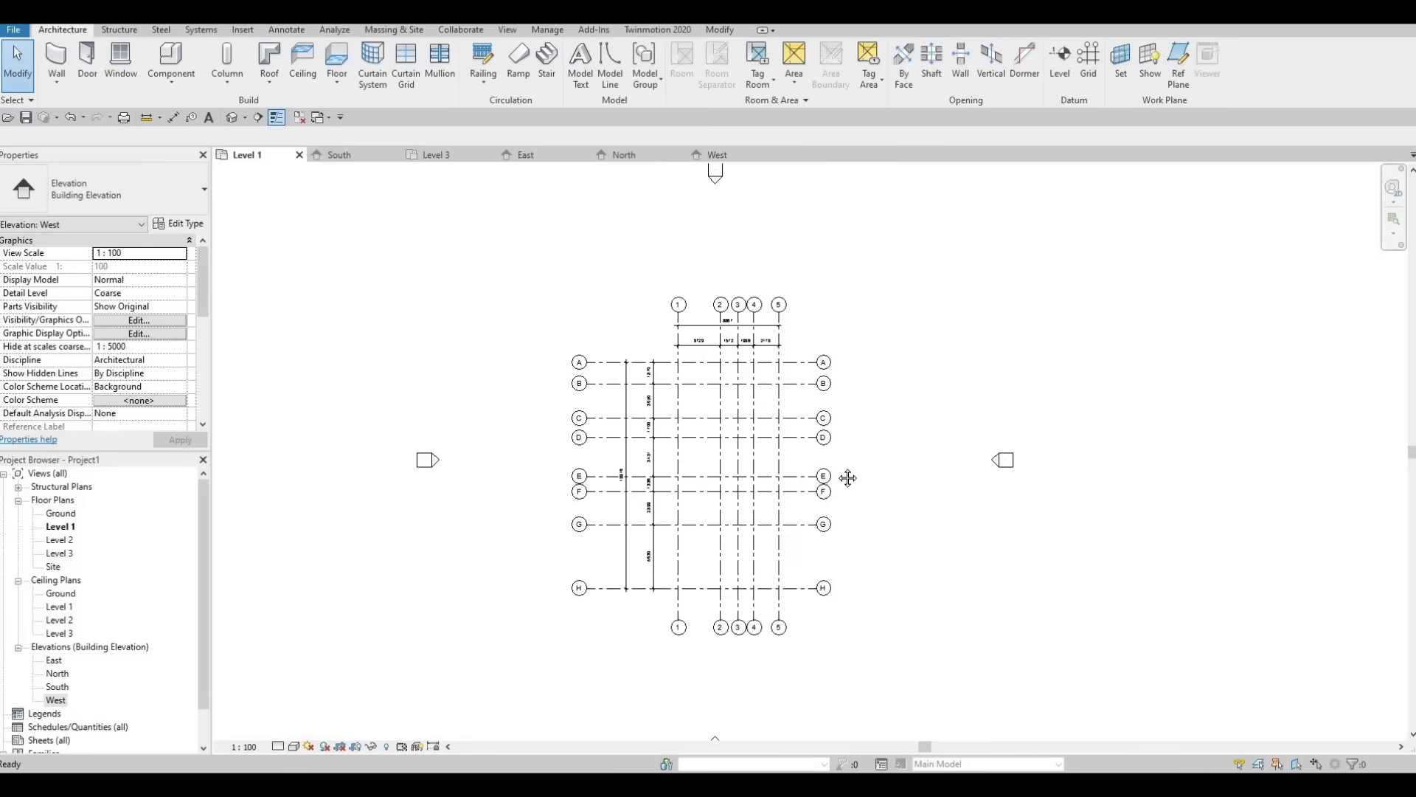
pyautogui.scroll(2, 693, 416)
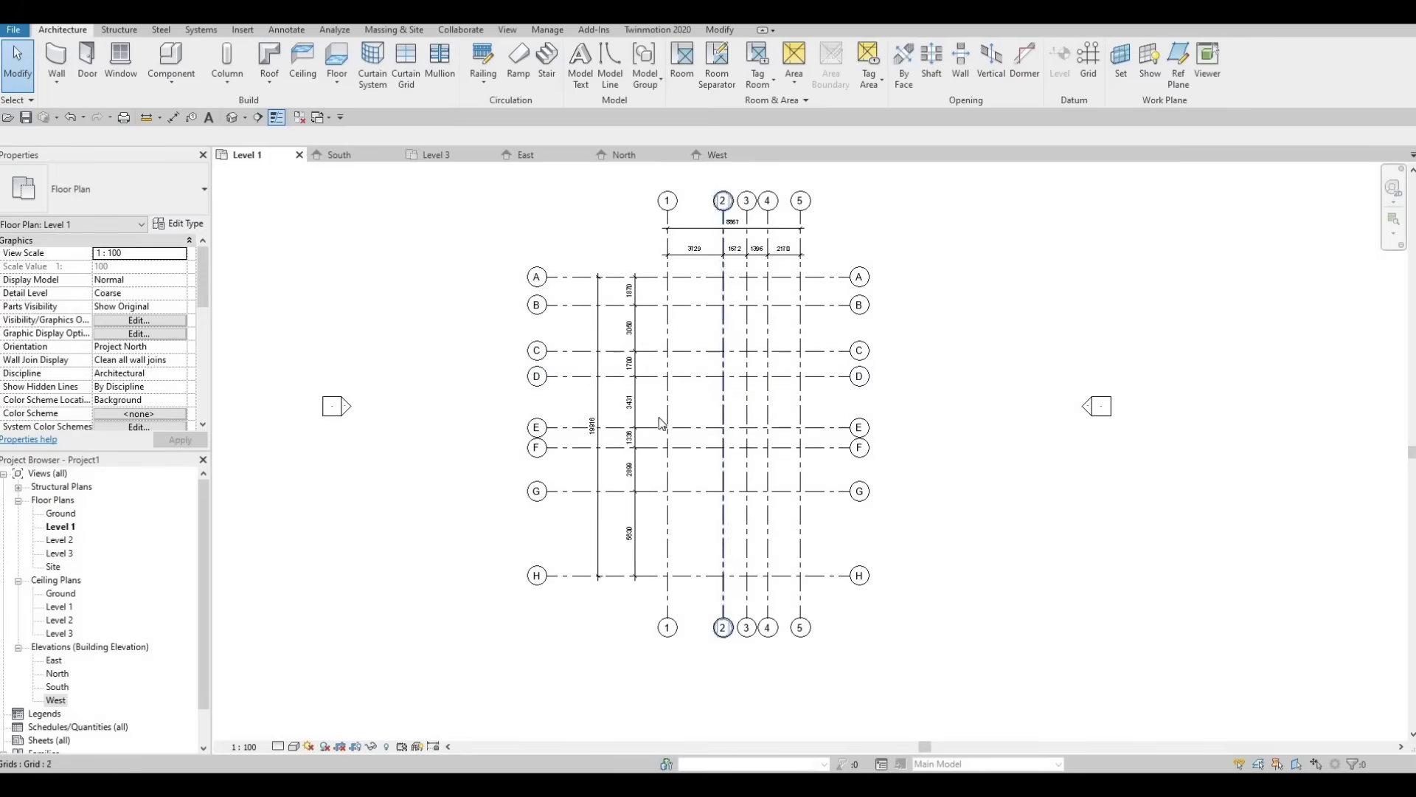
pyautogui.keyDown('ctrl'); pyautogui.scroll(-1, 767, 306); pyautogui.keyUp('ctrl')
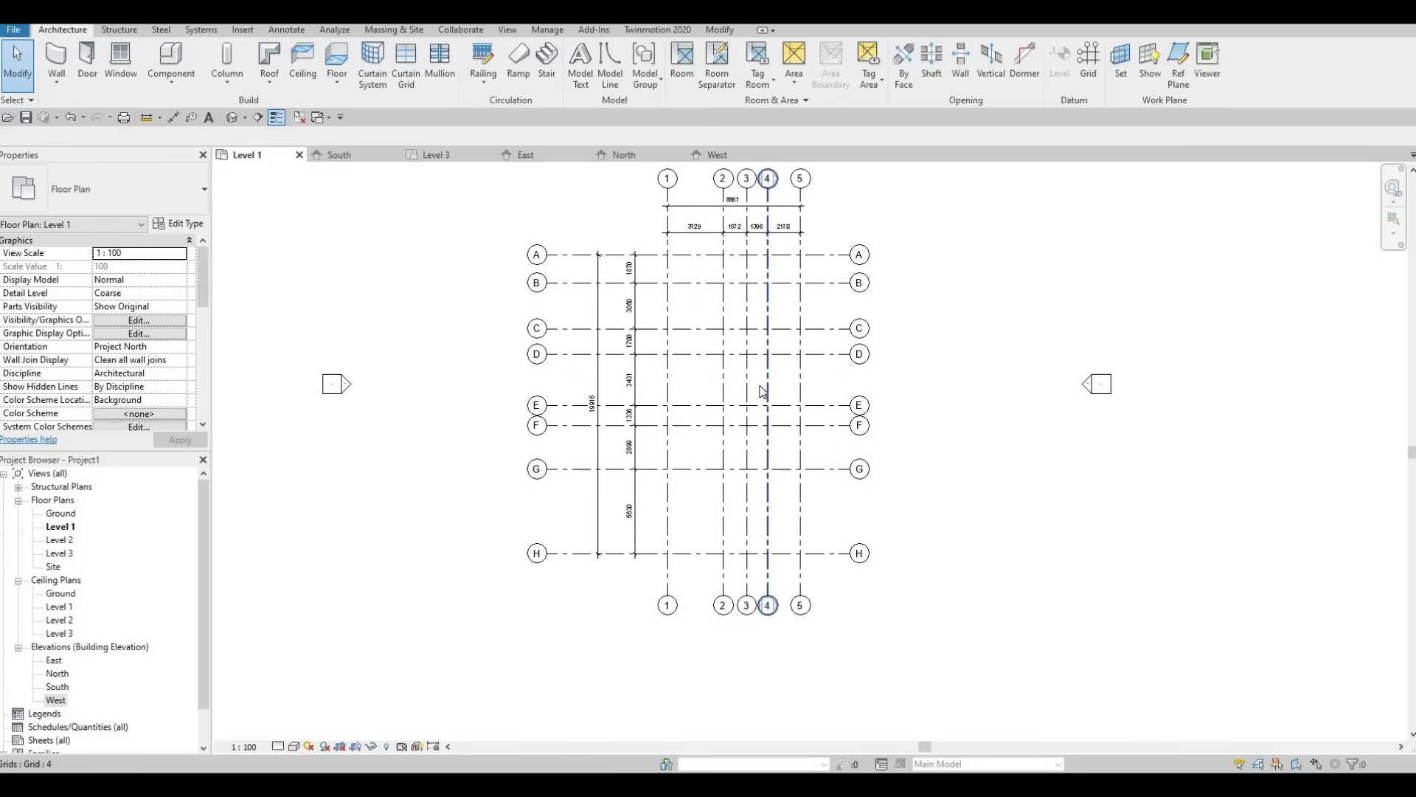
pyautogui.scroll(3, 784, 250)
pyautogui.scroll(-2, 942, 453)
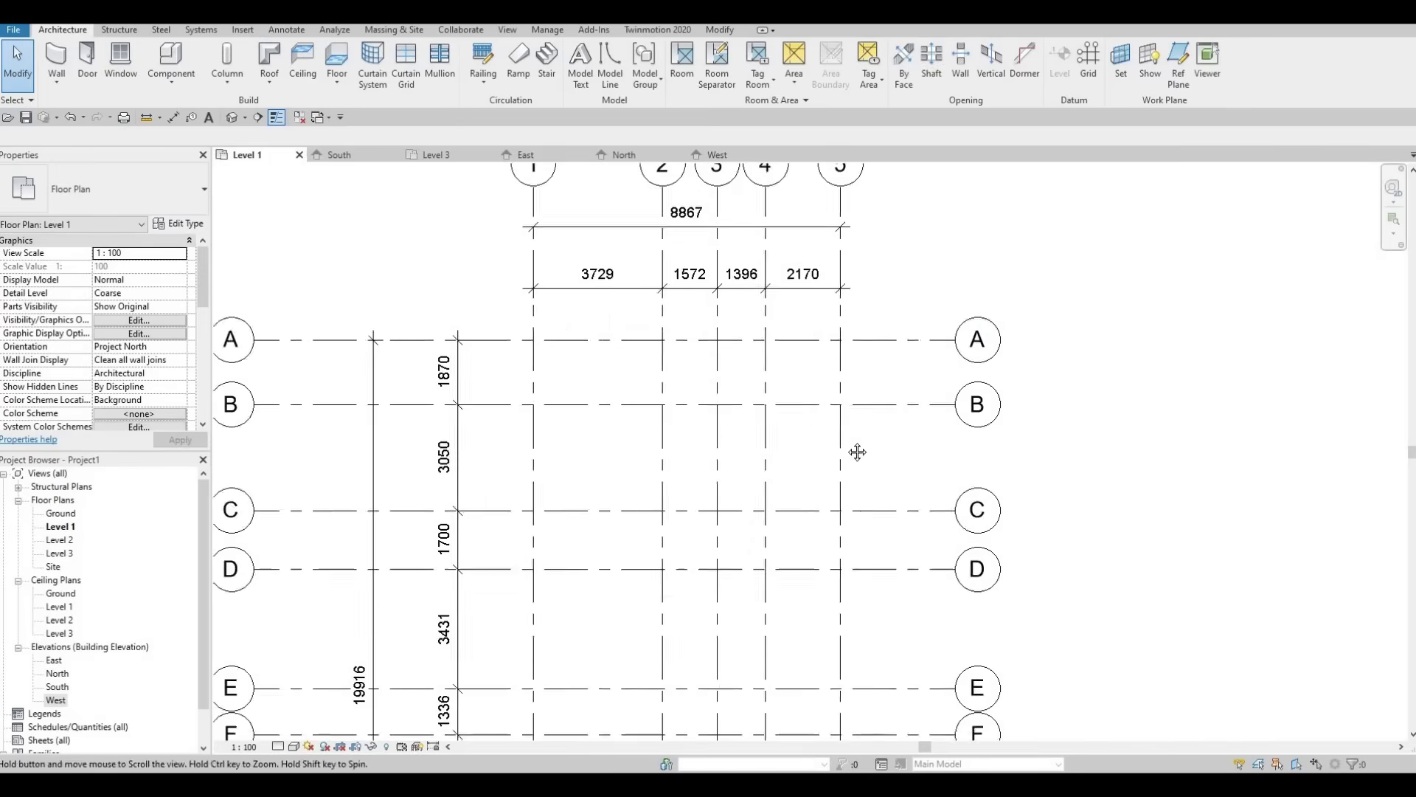
pyautogui.scroll(3, 999, 478)
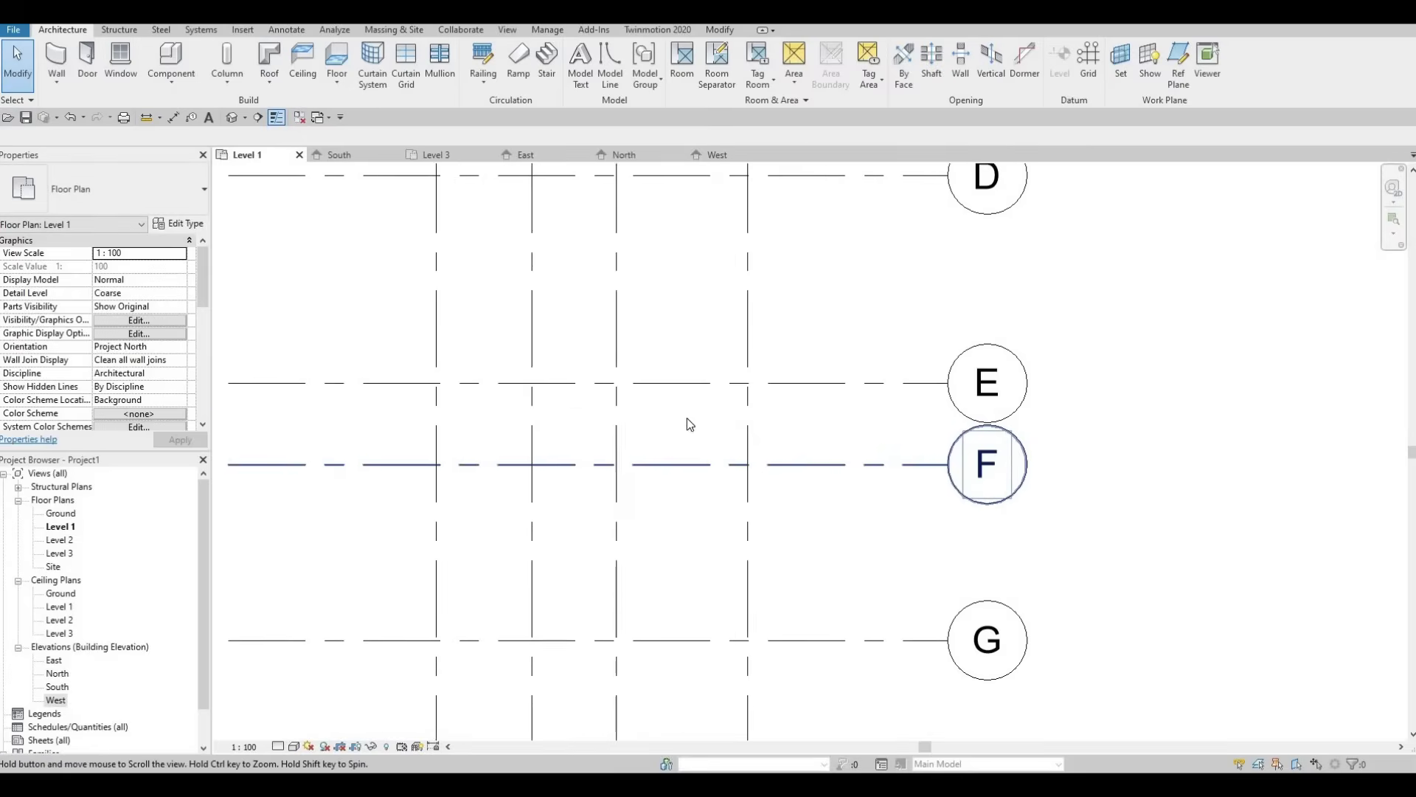
pyautogui.scroll(-1, 597, 401)
pyautogui.scroll(-2, 597, 401)
pyautogui.scroll(4, 609, 418)
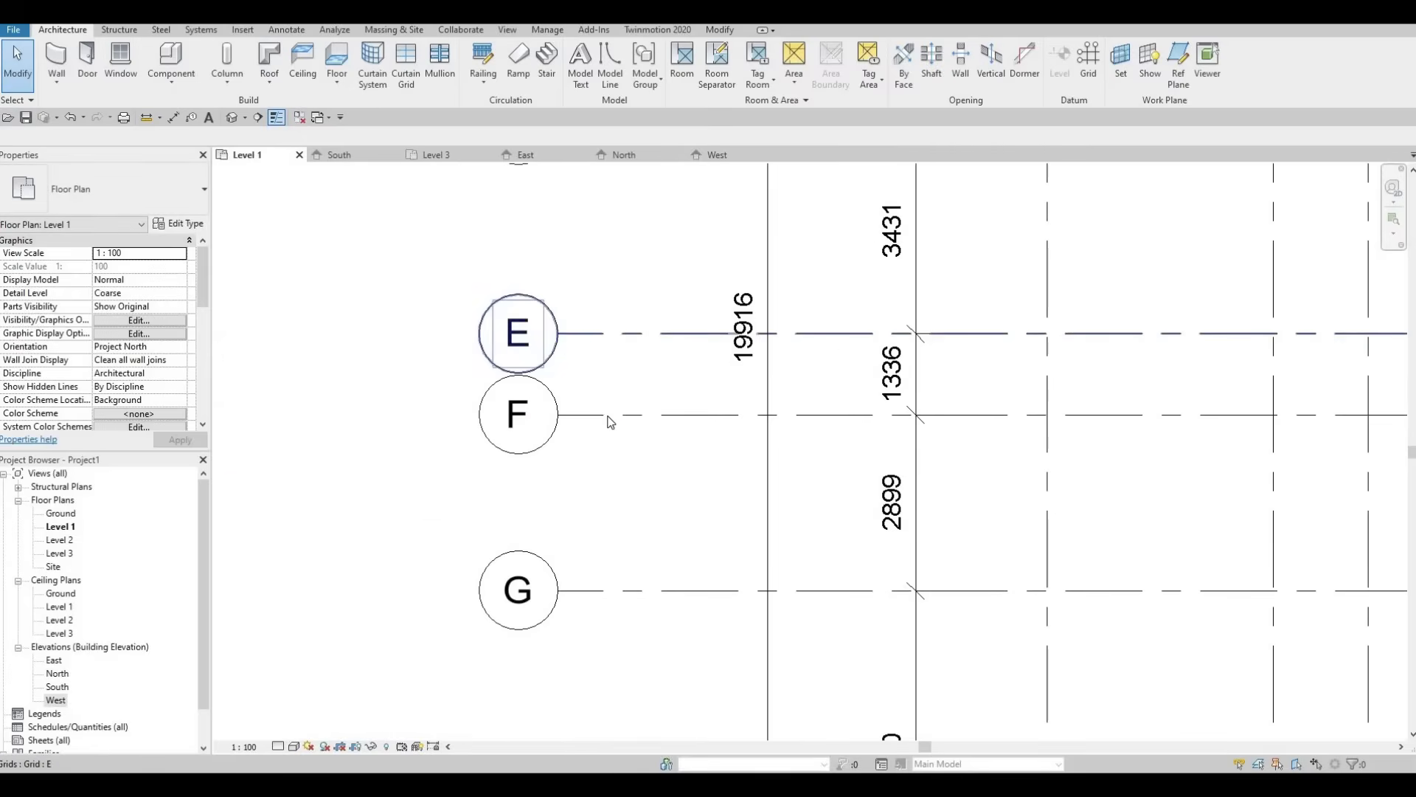
pyautogui.click(587, 426)
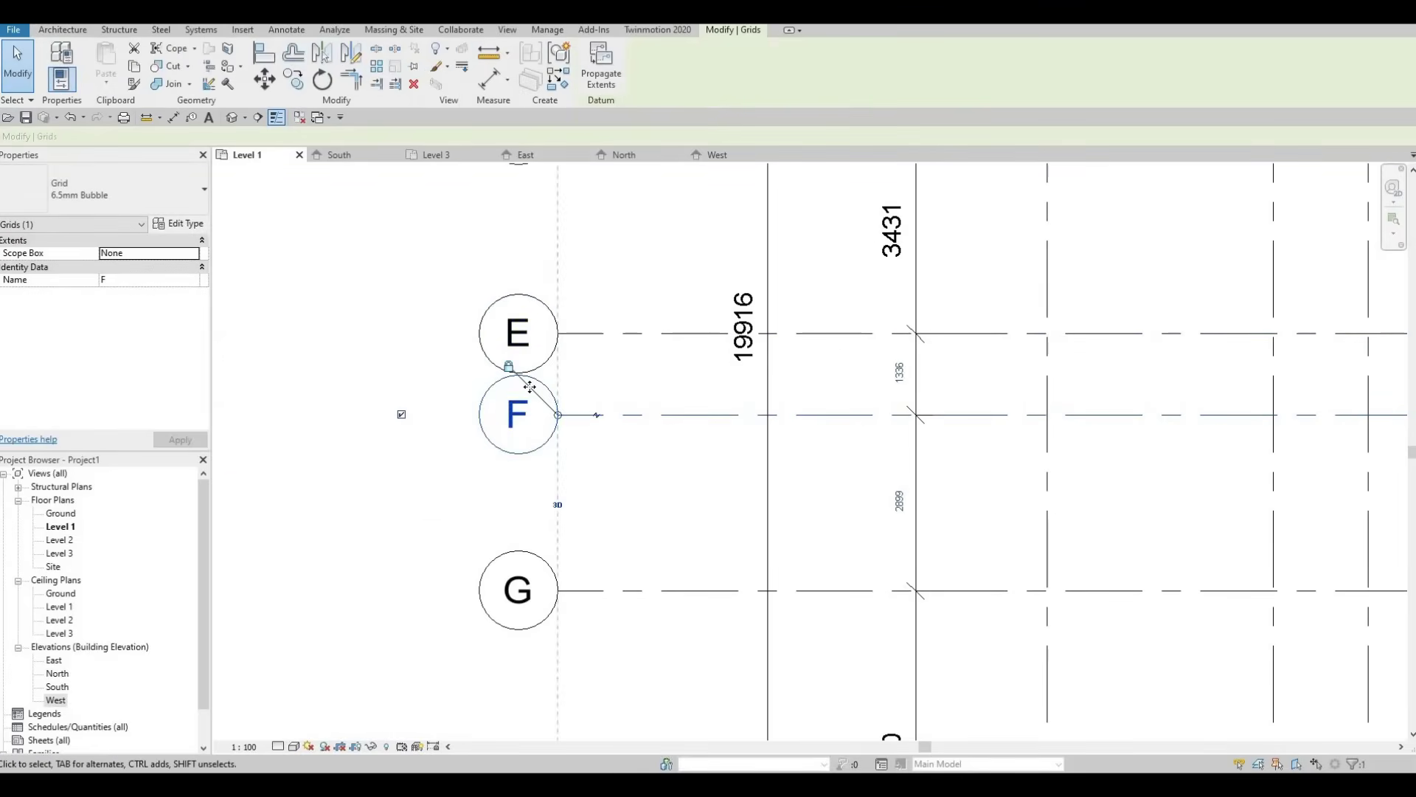
pyautogui.scroll(-3, 661, 391)
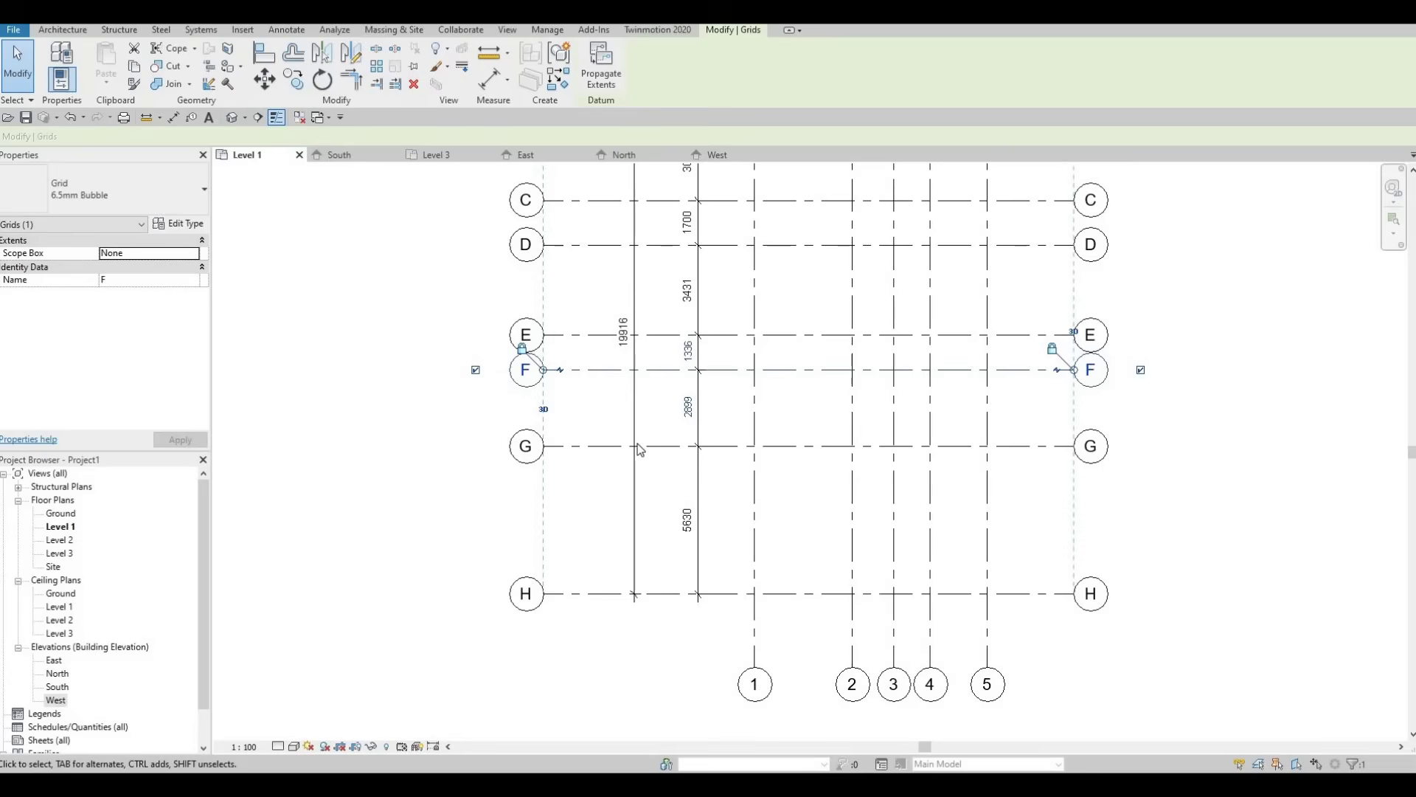
pyautogui.scroll(3, 525, 420)
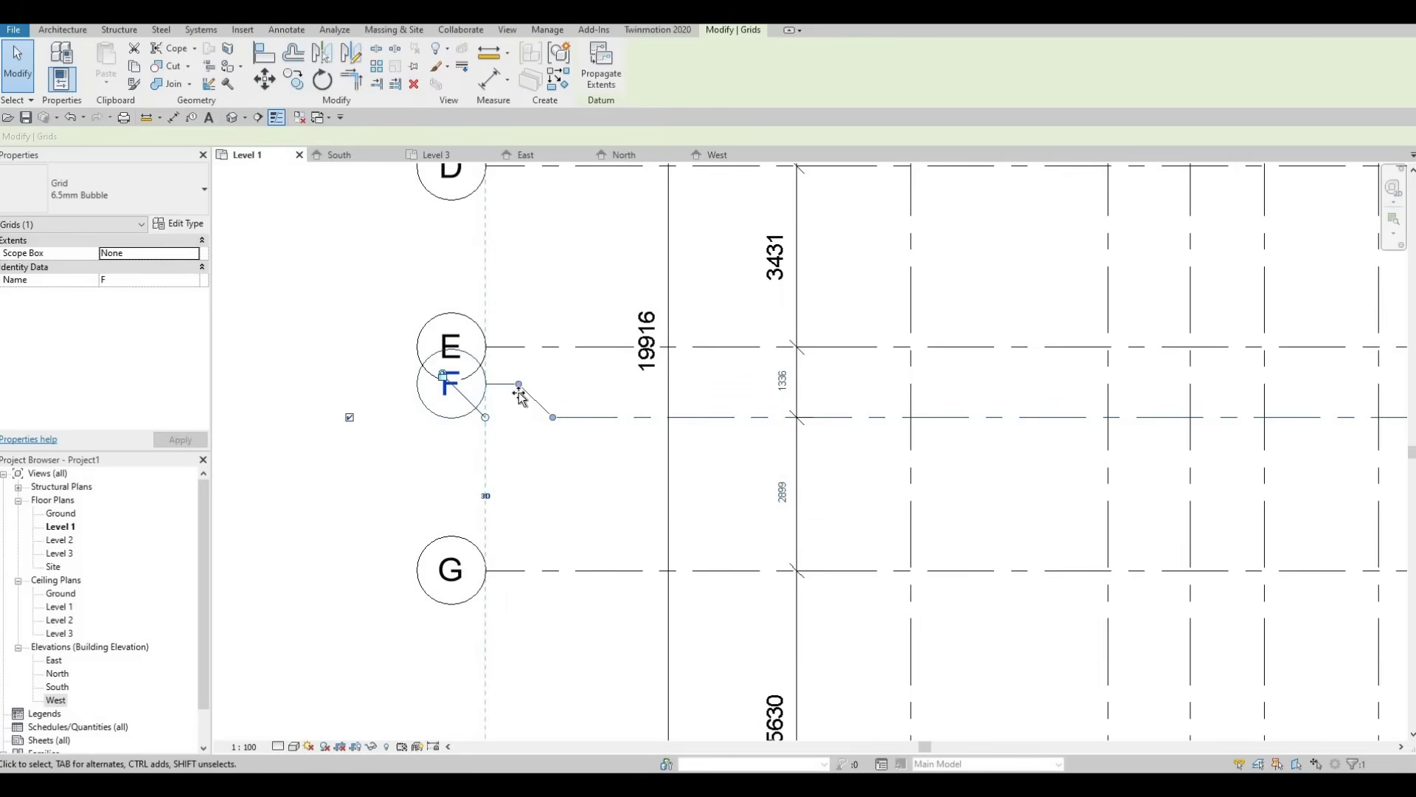
pyautogui.moveTo(520, 396); pyautogui.dragTo(529, 451)
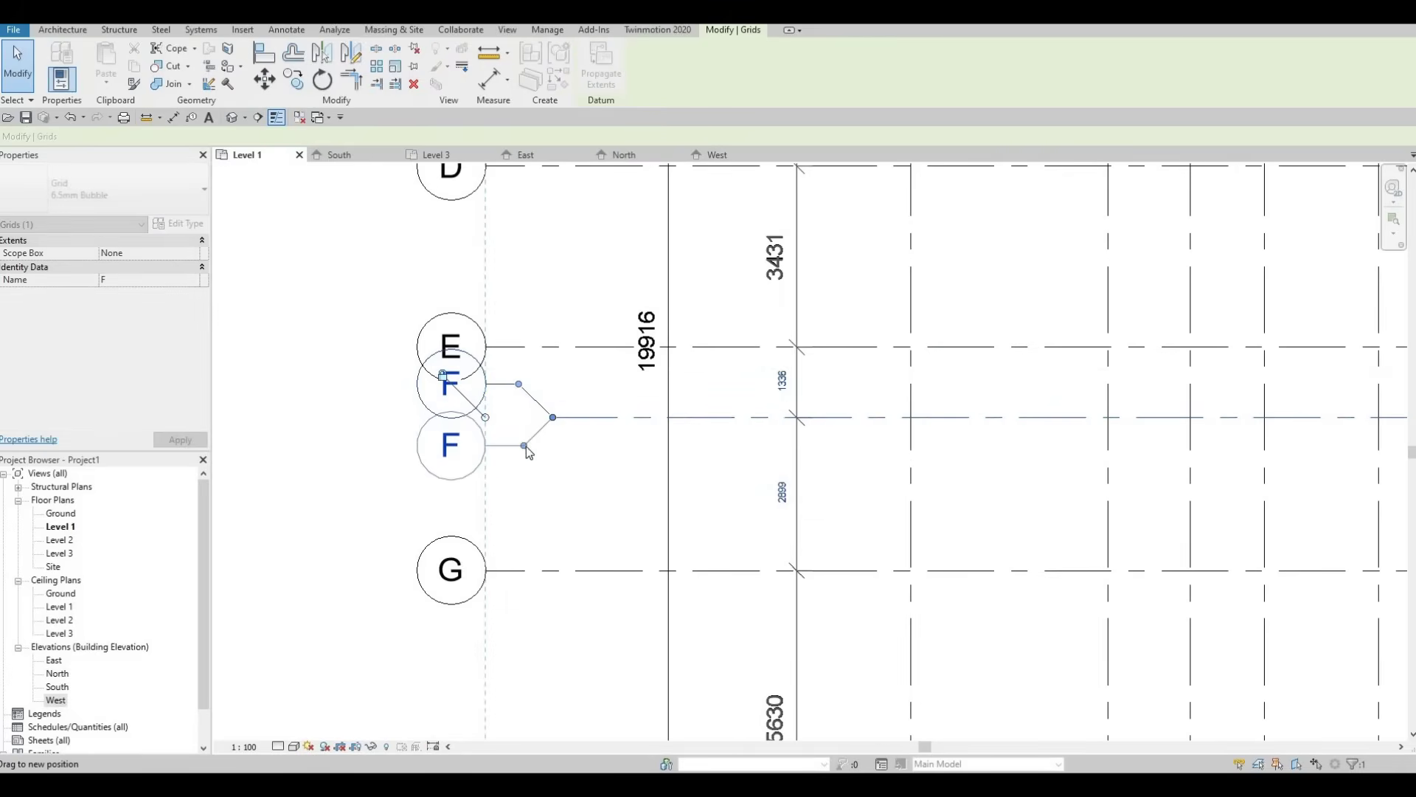
pyautogui.press('Escape')
# Add an elbow to grid F's east end and offset its bubble downward, away from grid E's bubble.
pyautogui.scroll(-2, 651, 467)
pyautogui.moveTo(416, 509); pyautogui.dragTo(756, 437, button='middle')
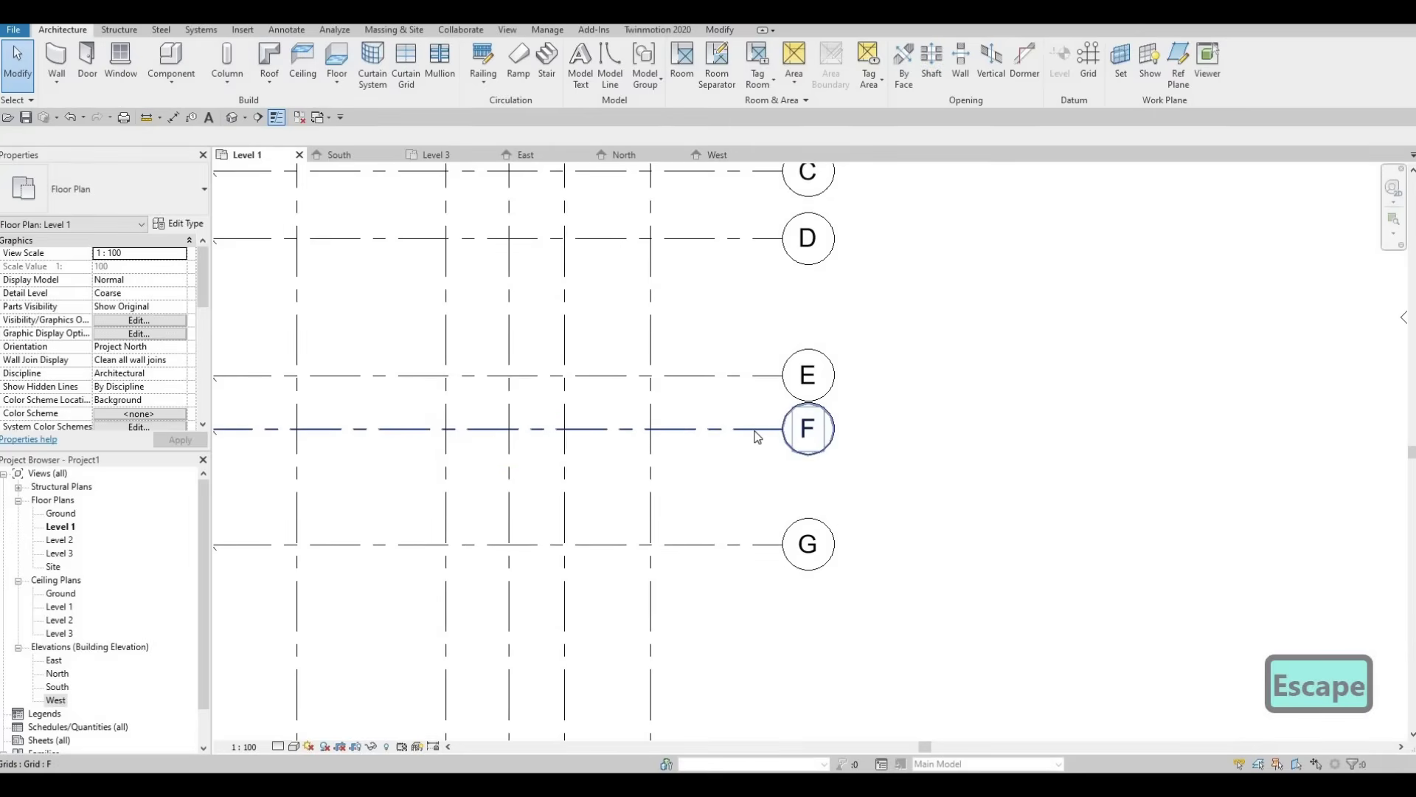
pyautogui.click(758, 436)
pyautogui.click(776, 431)
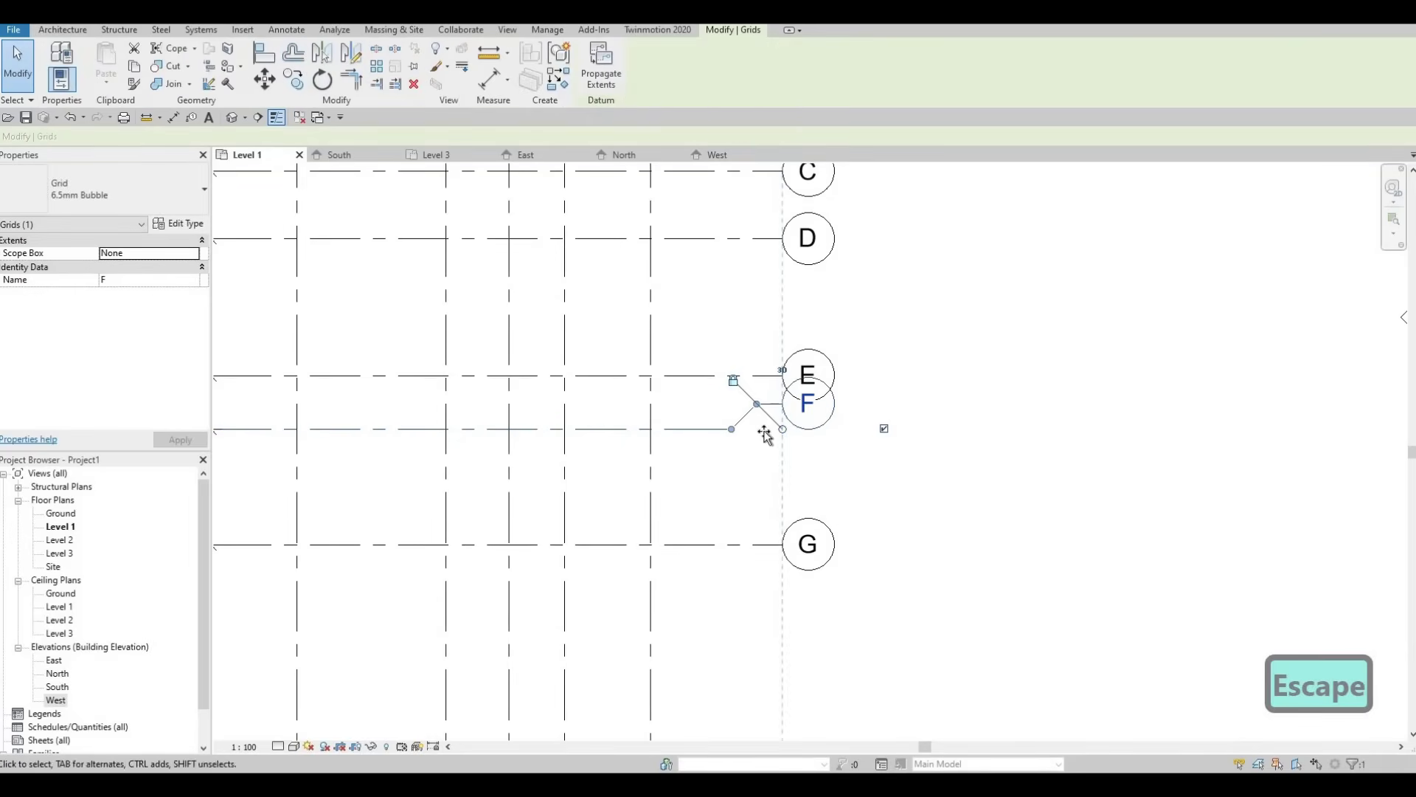
pyautogui.moveTo(767, 457); pyautogui.dragTo(760, 447)
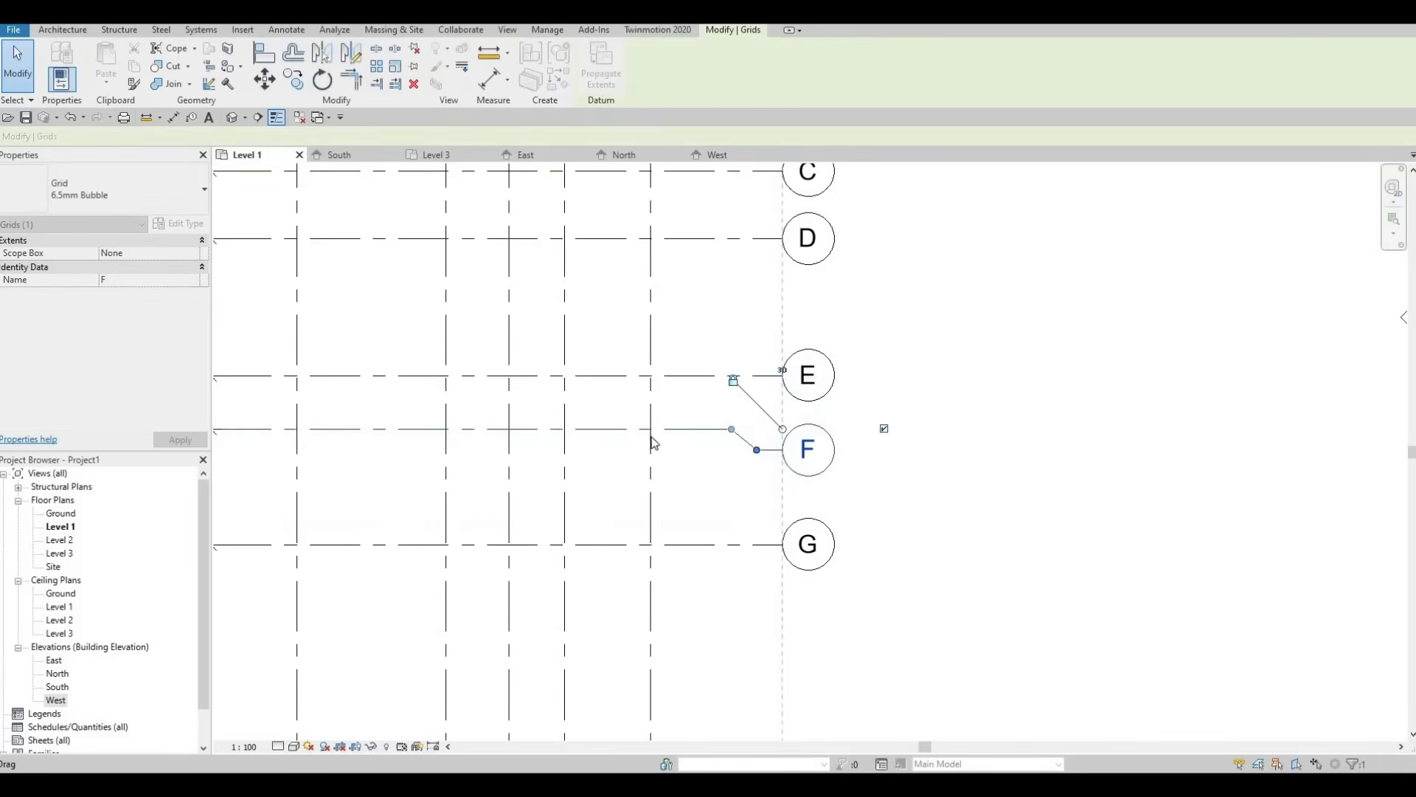
pyautogui.scroll(-6, 642, 443)
pyautogui.moveTo(634, 443); pyautogui.dragTo(693, 461, button='middle')
pyautogui.press('Escape')
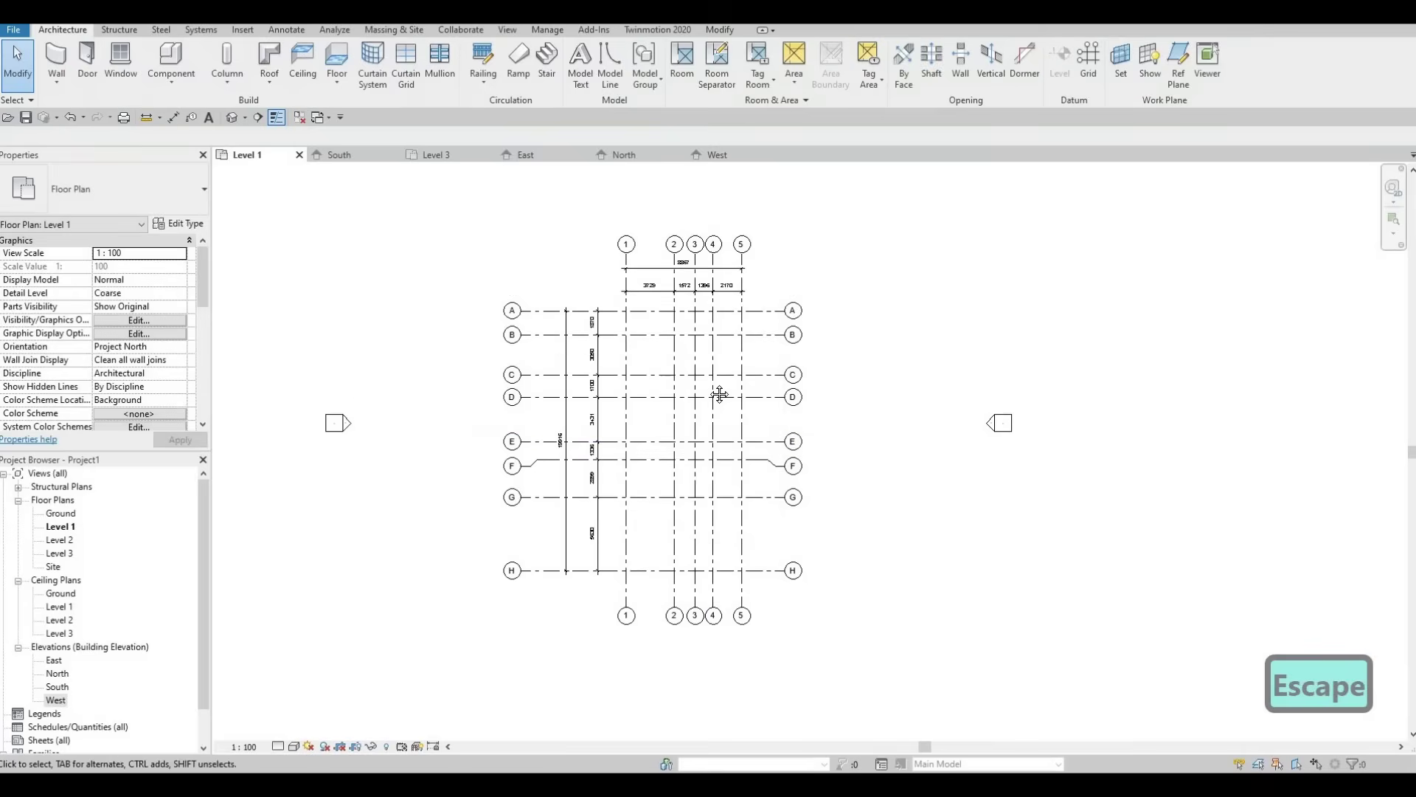
pyautogui.scroll(2, 686, 398)
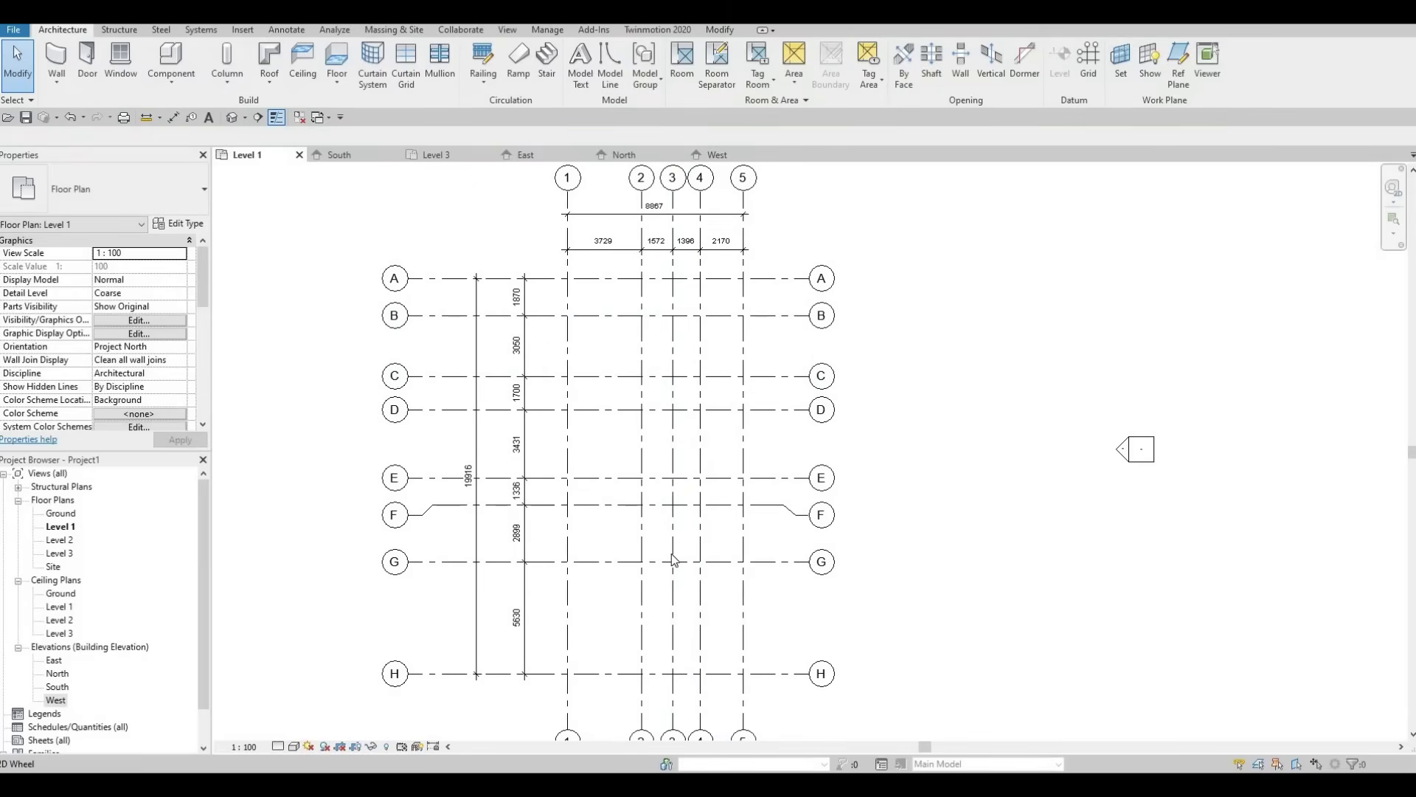
pyautogui.scroll(-2, 667, 559)
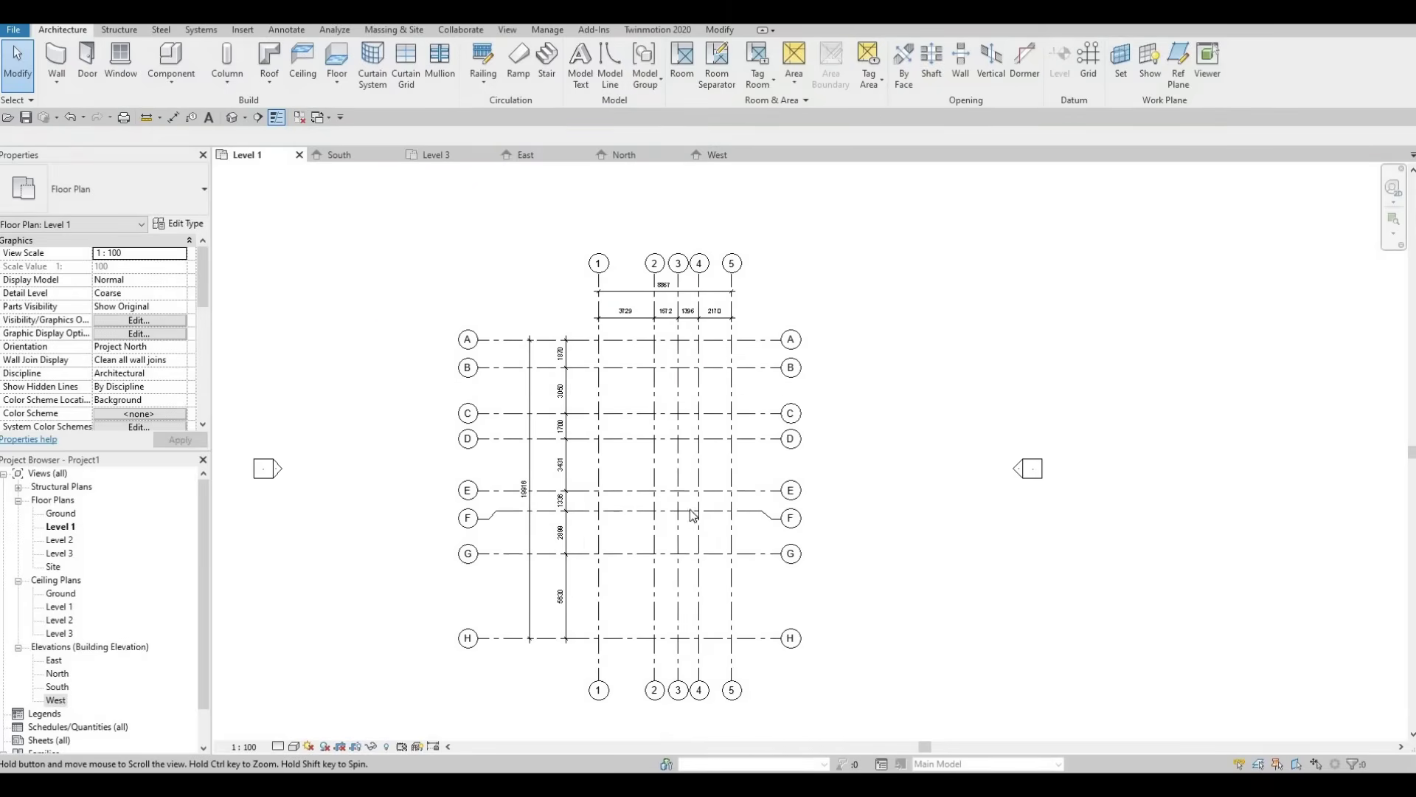
pyautogui.moveTo(729, 506); pyautogui.dragTo(752, 475, button='middle')
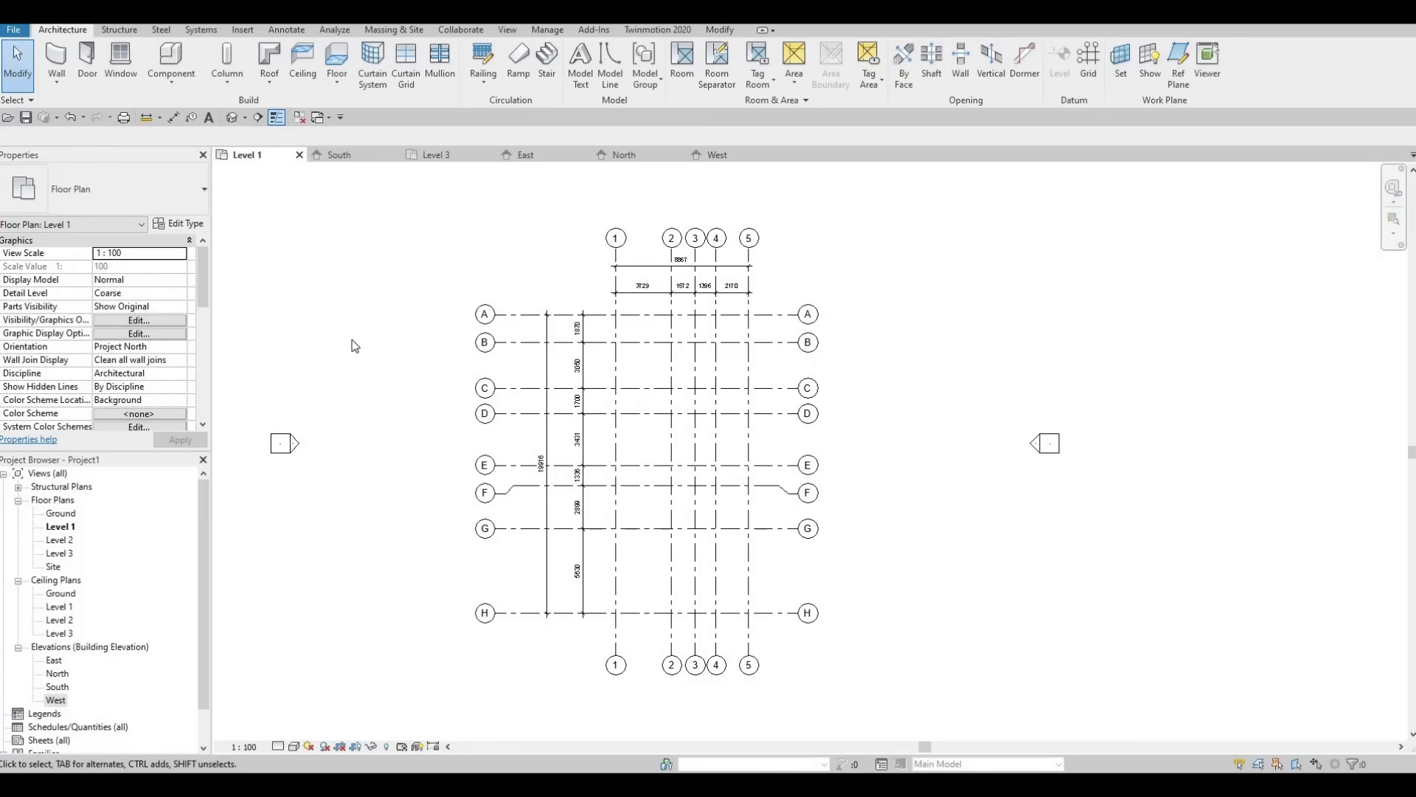
# Start saving the project in the Revit File folder and name the file MJ House.
pyautogui.click(29, 118)
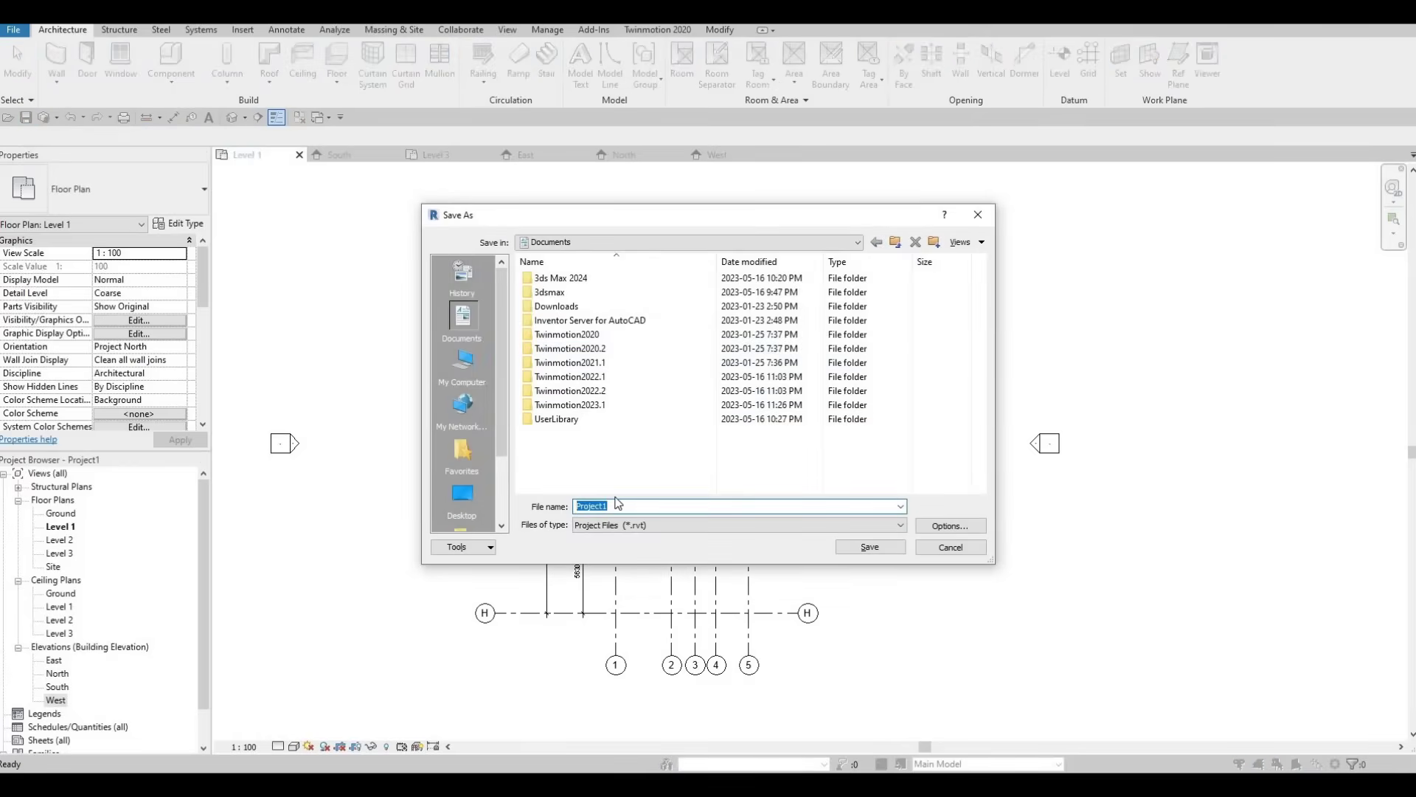
pyautogui.press('F1')
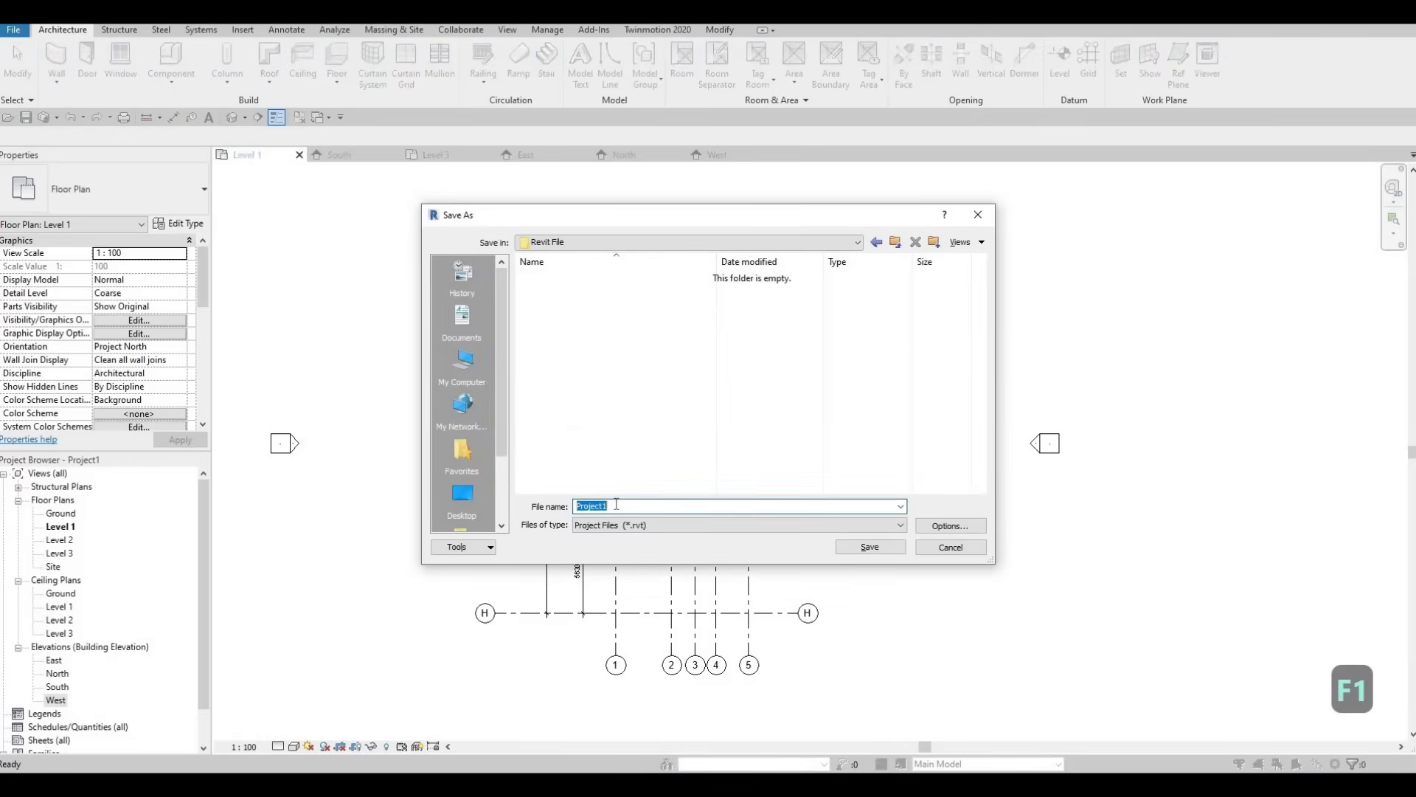
pyautogui.write('MJ ')
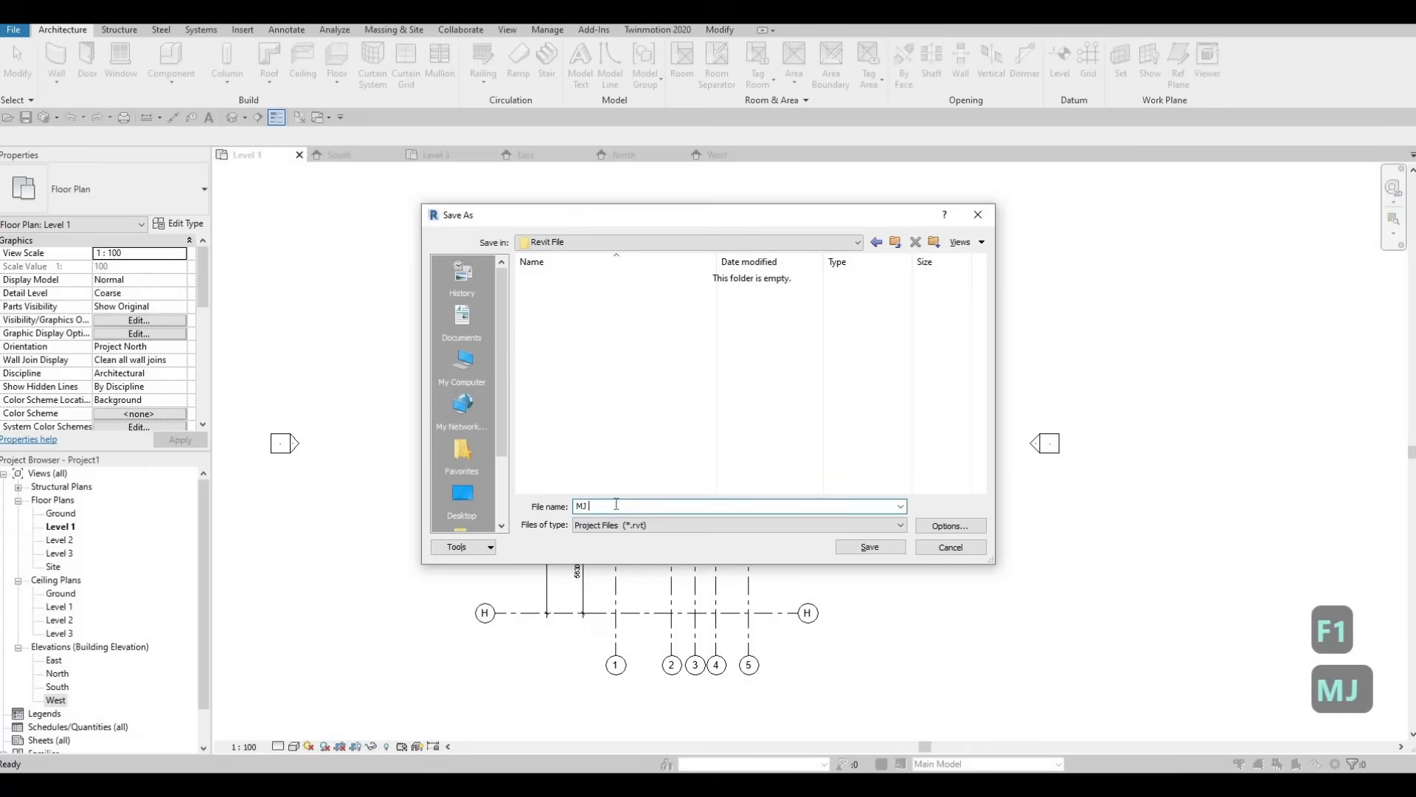
pyautogui.write('House')
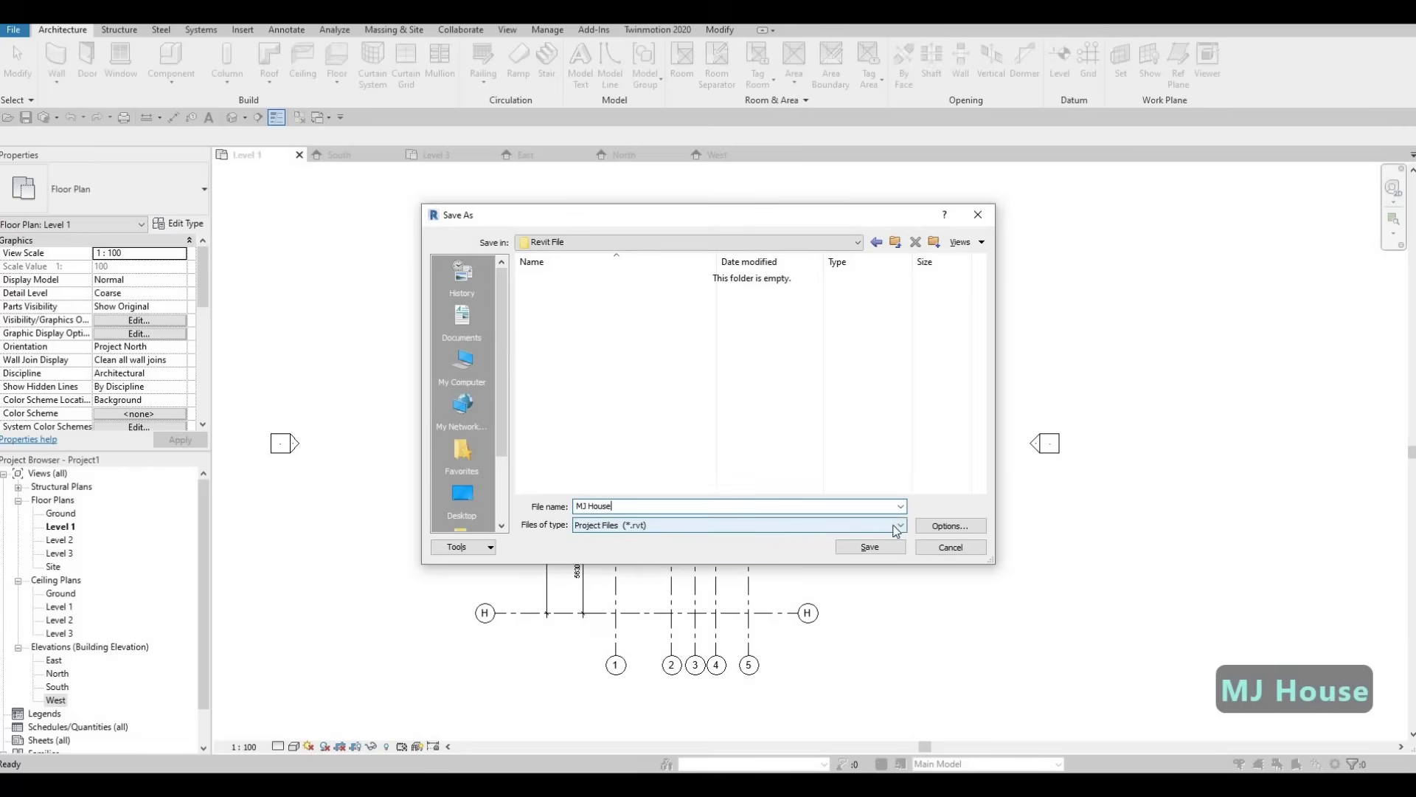
# Set the file's maximum backups to 5 in the save options and save the project.
pyautogui.click(937, 527)
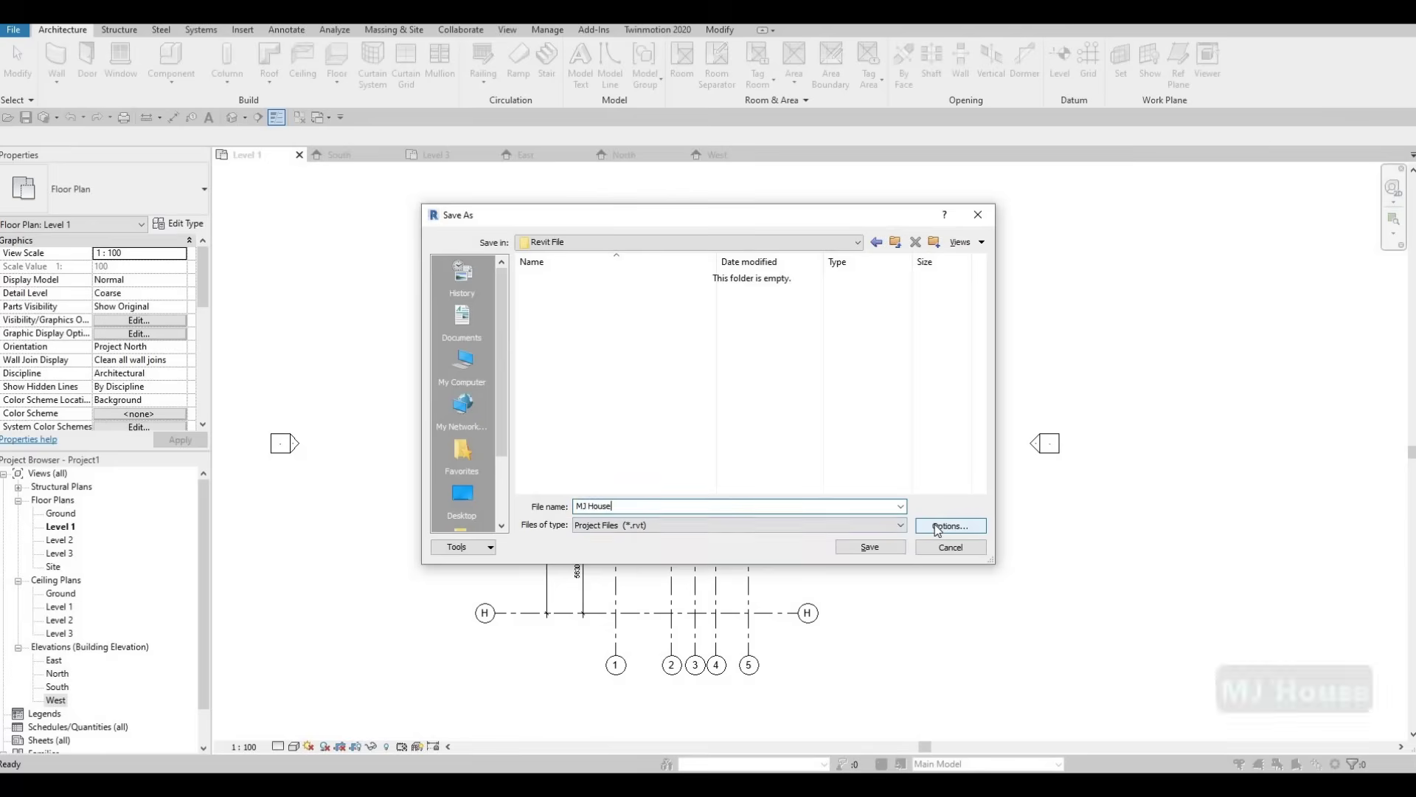
pyautogui.click(937, 526)
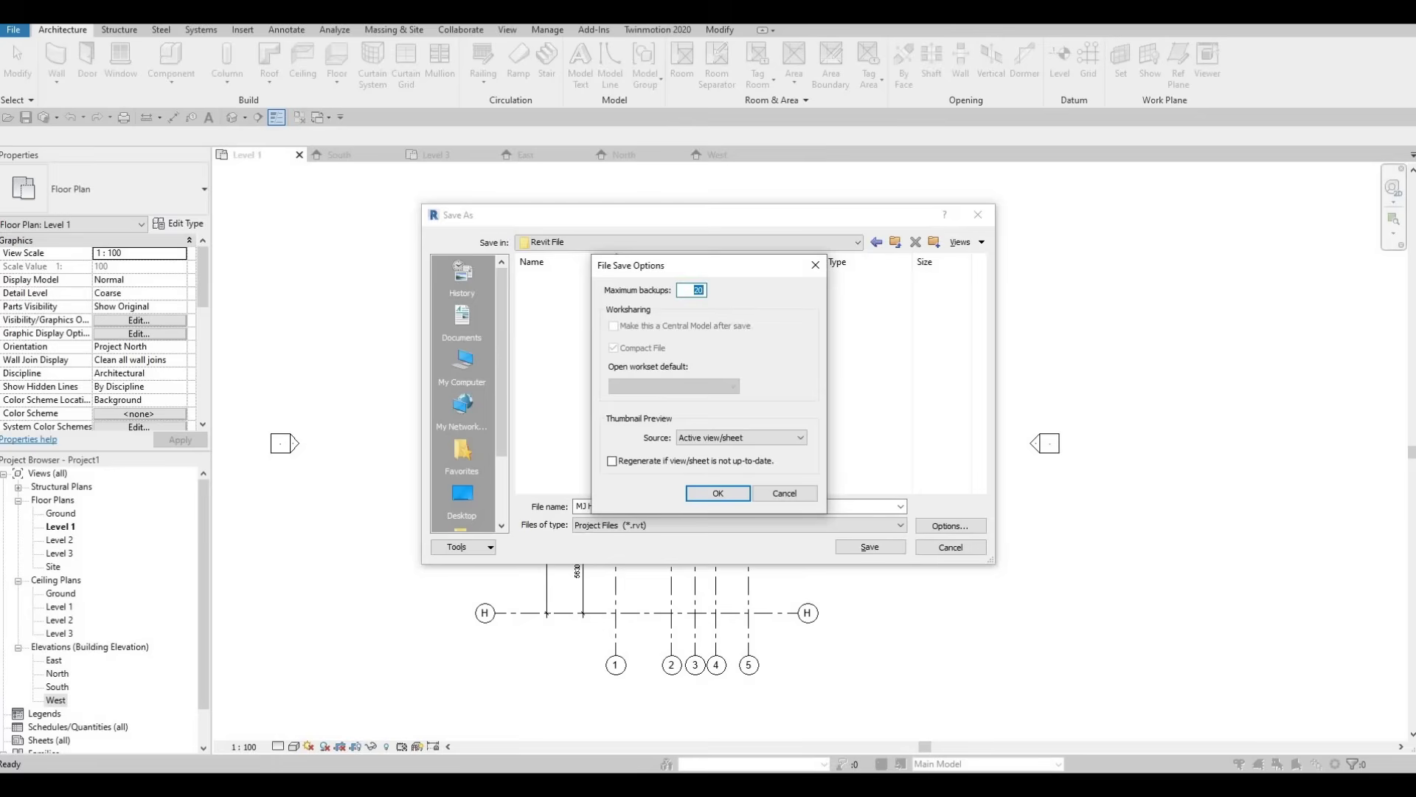
pyautogui.write('5')
pyautogui.click(722, 498)
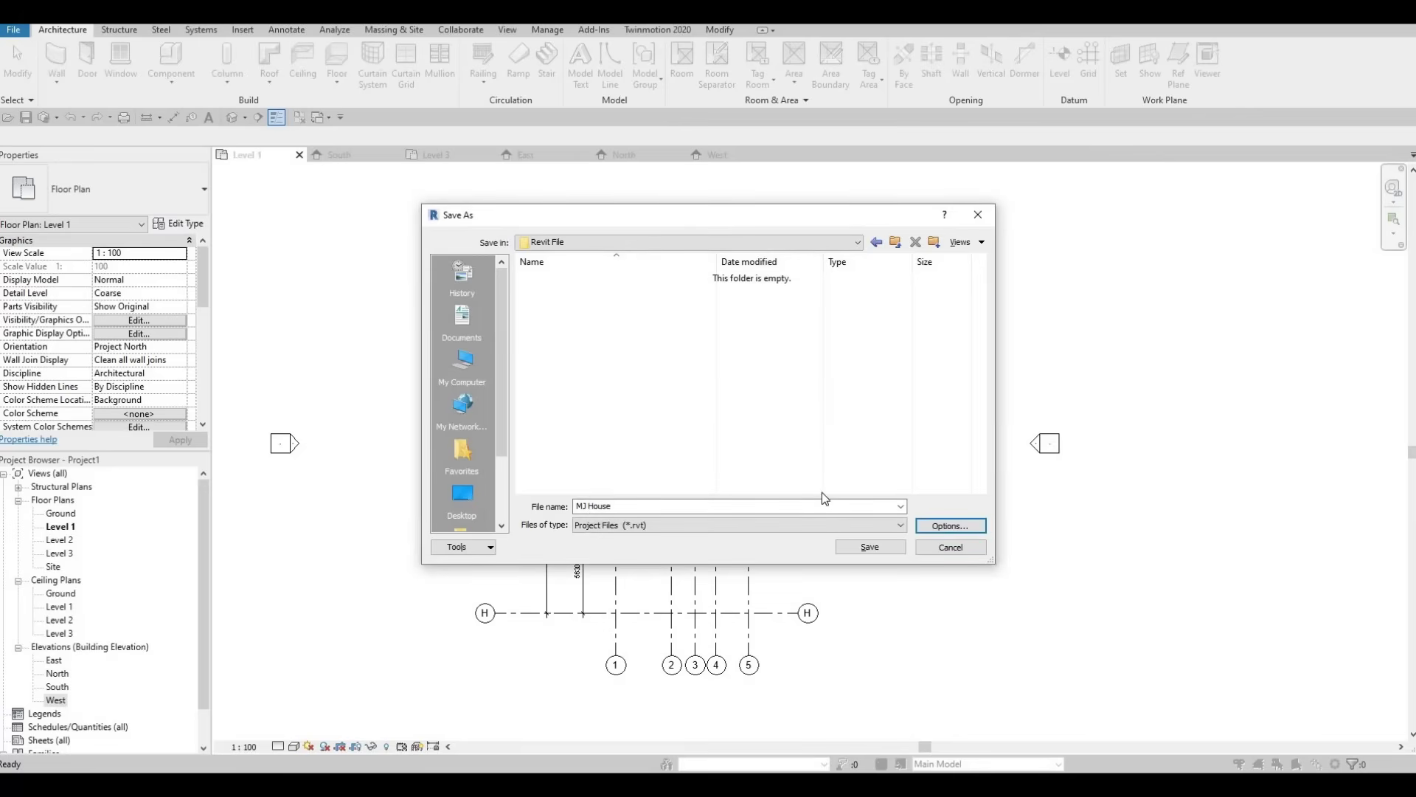
pyautogui.click(873, 549)
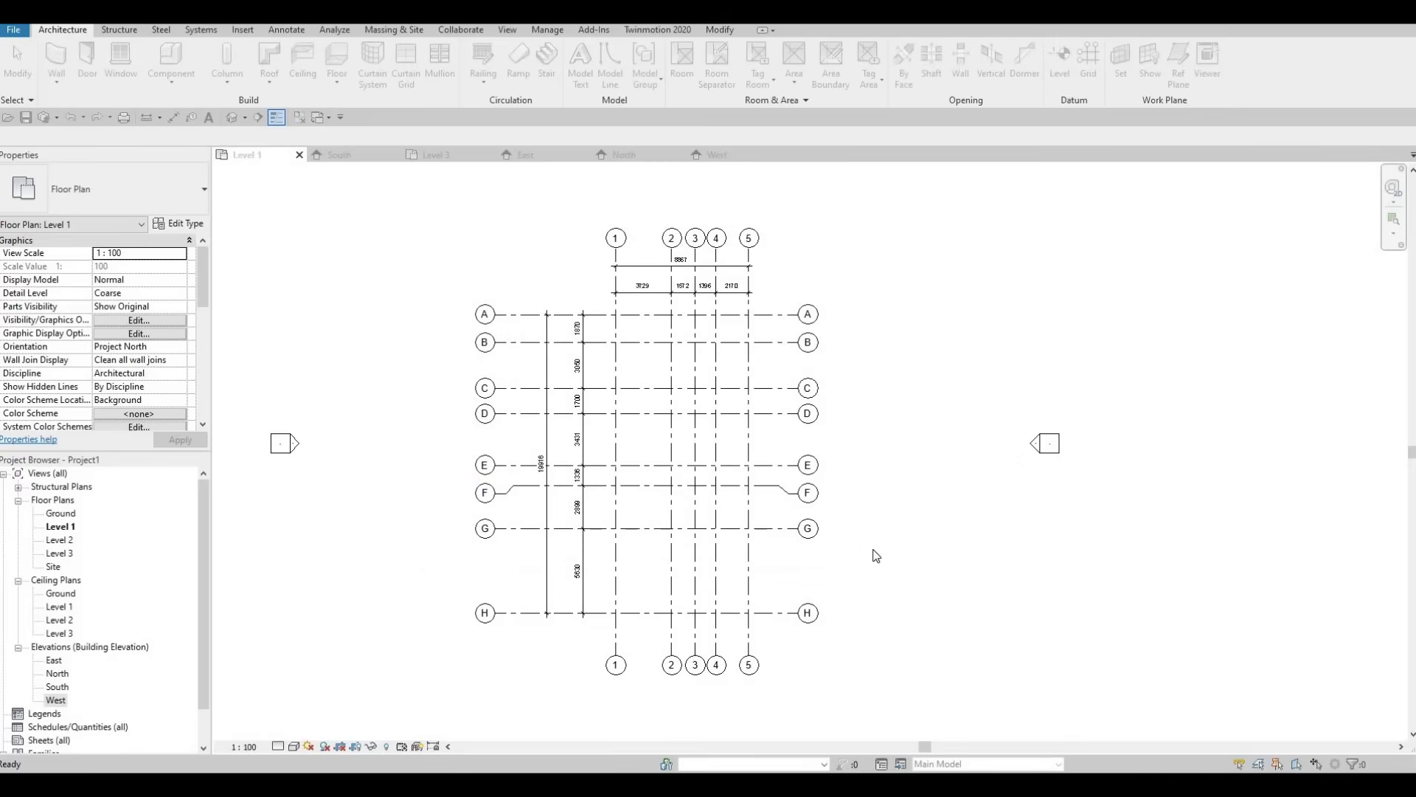
pyautogui.press('F1')
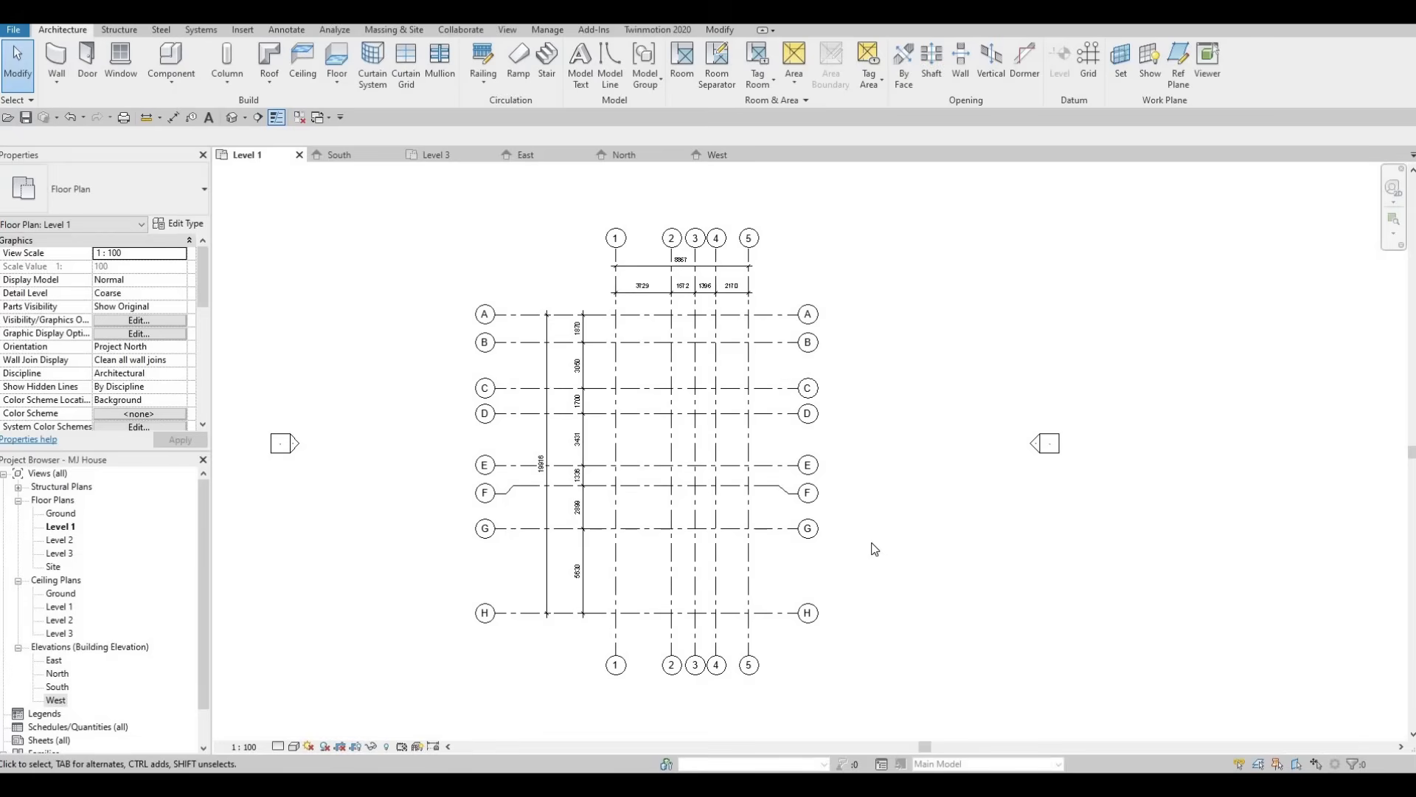
# Review the project units for the Common discipline and accept them.
pyautogui.press('u')
pyautogui.press('n')
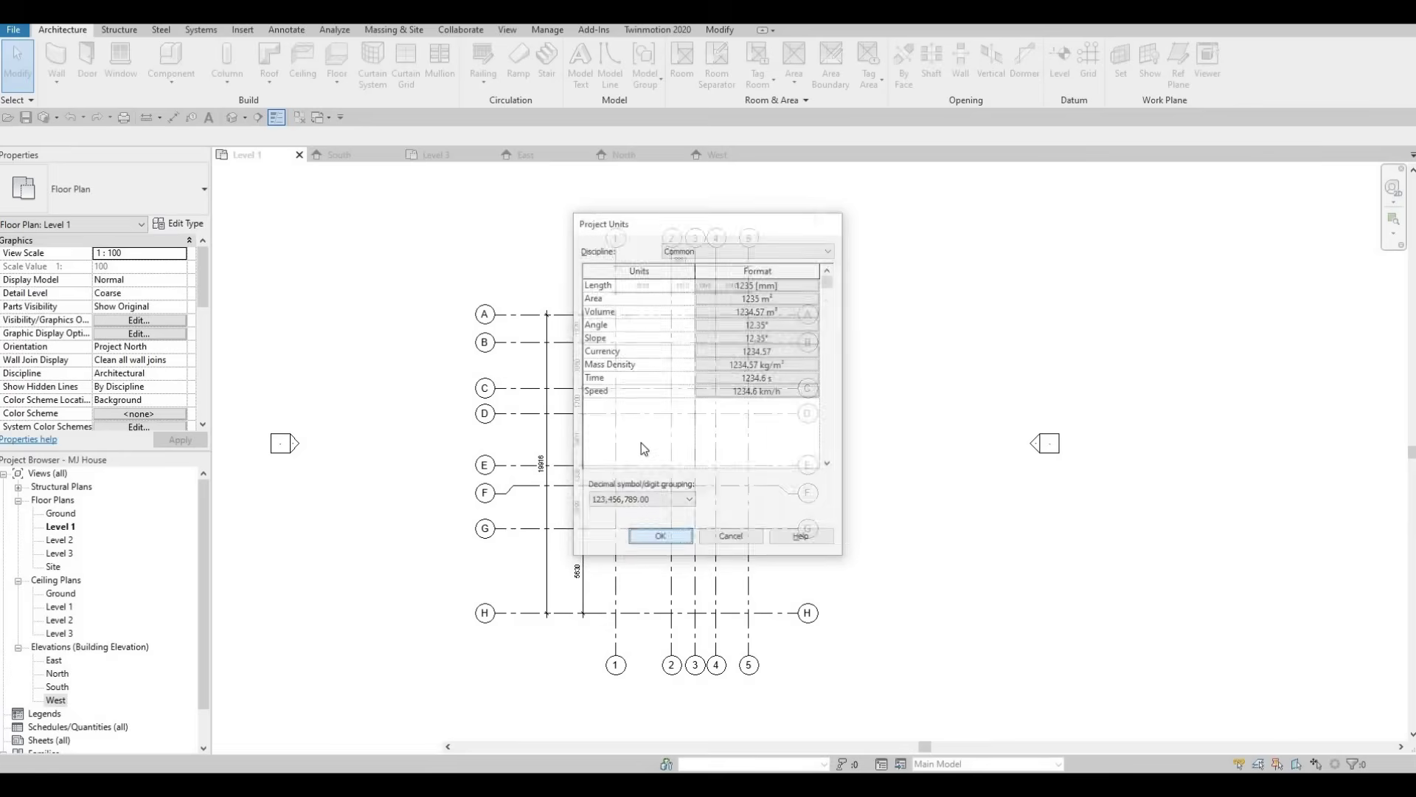
pyautogui.press('Return')
pyautogui.moveTo(772, 507); pyautogui.dragTo(795, 504, button='middle')
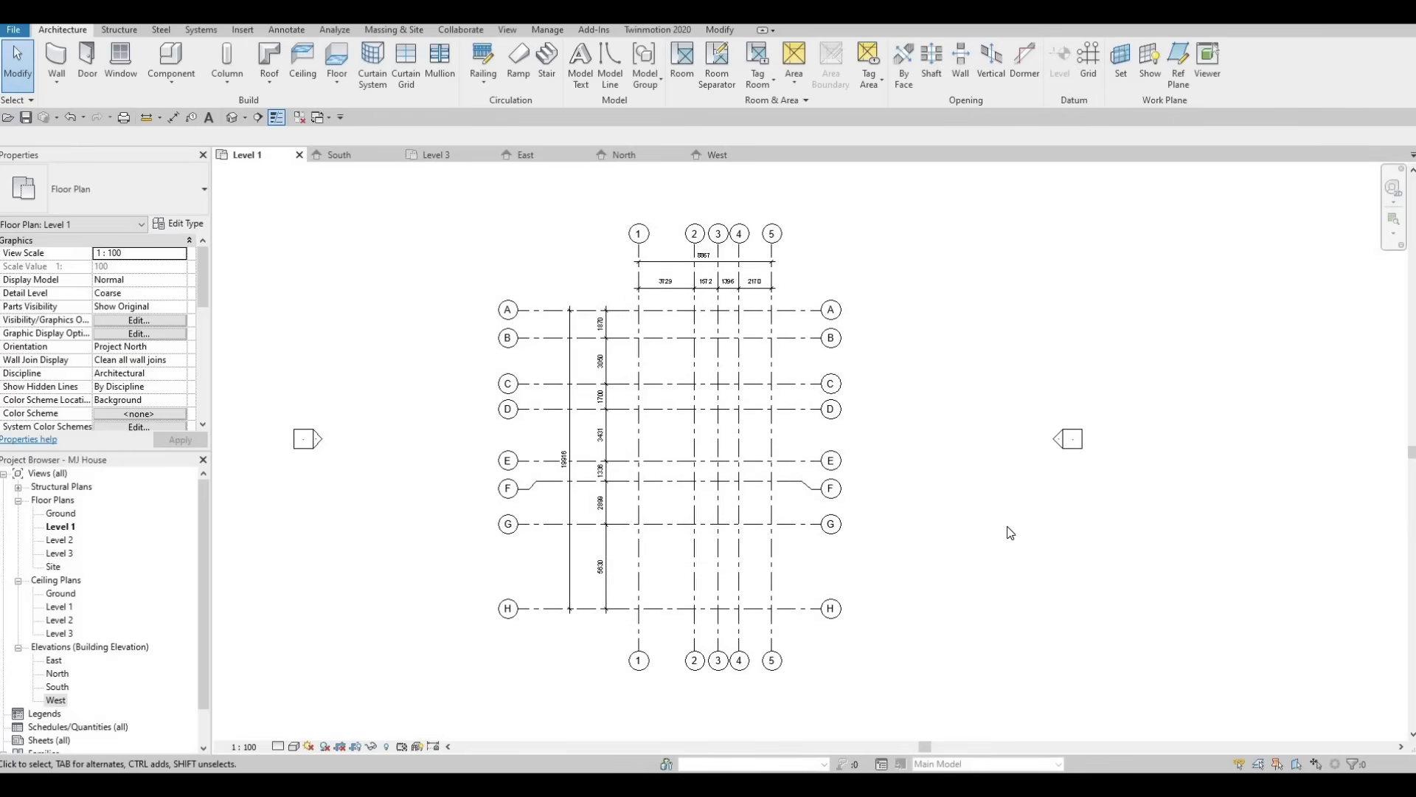